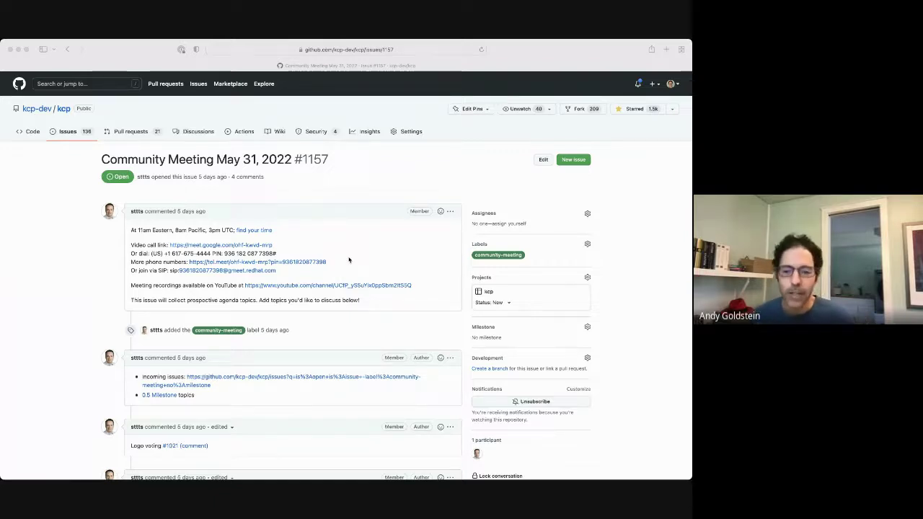
- Open logo-voting issue #1021 and review the eight candidates, with Options 2 and 3 tied at 15
scroll(349, 259, down, 2)
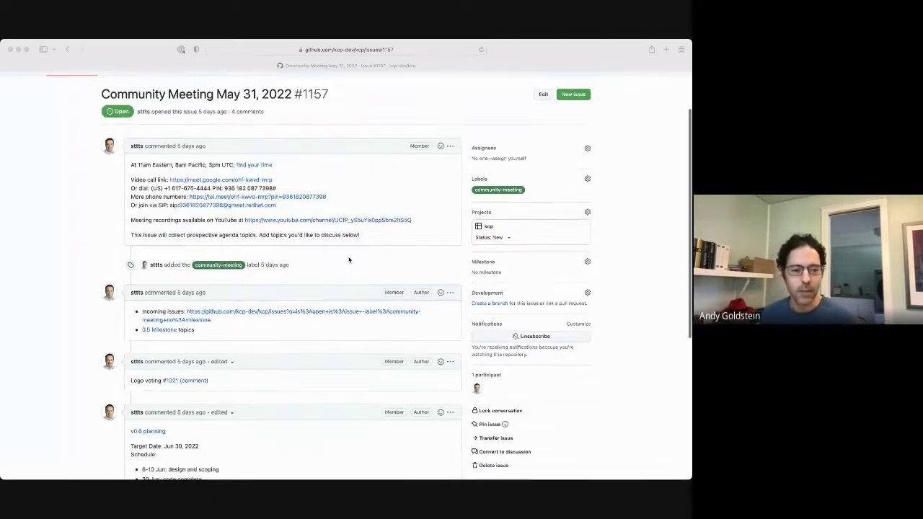
scroll(349, 260, up, 1)
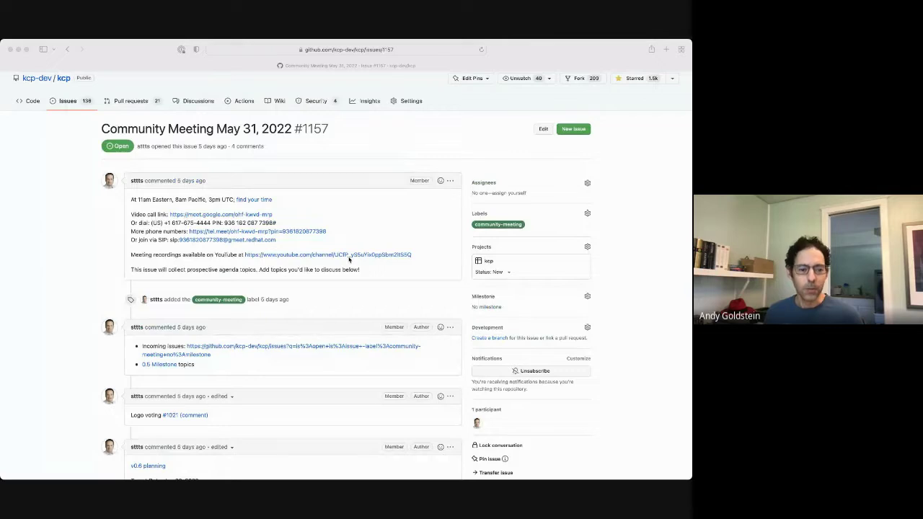
scroll(226, 374, down, 1)
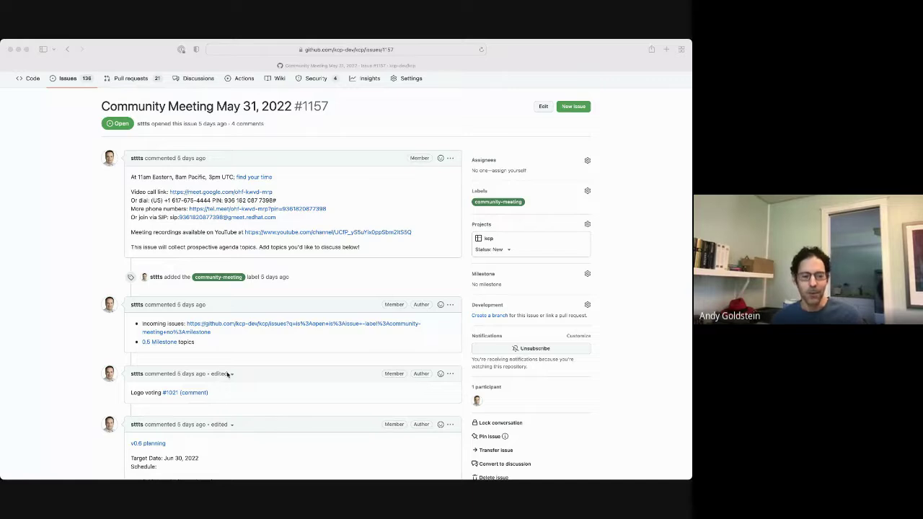
click(264, 397)
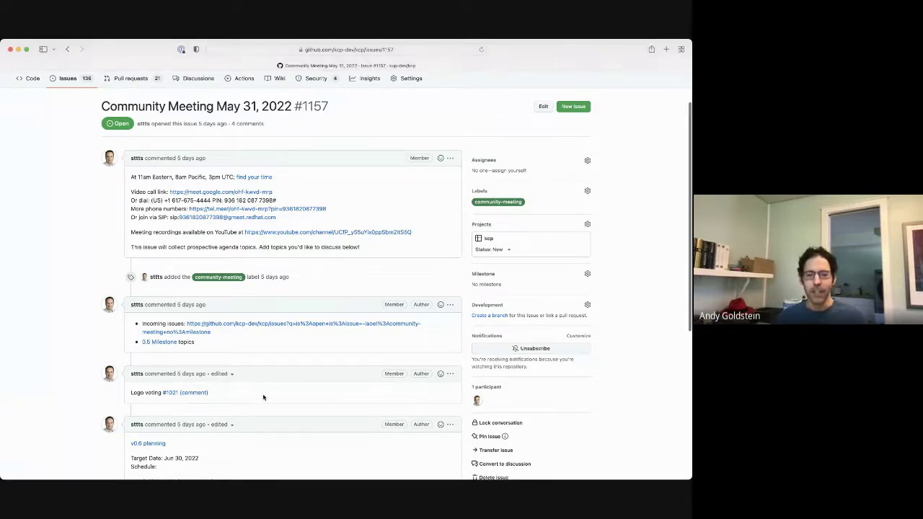
scroll(263, 398, down, 1)
scroll(264, 396, down, 2)
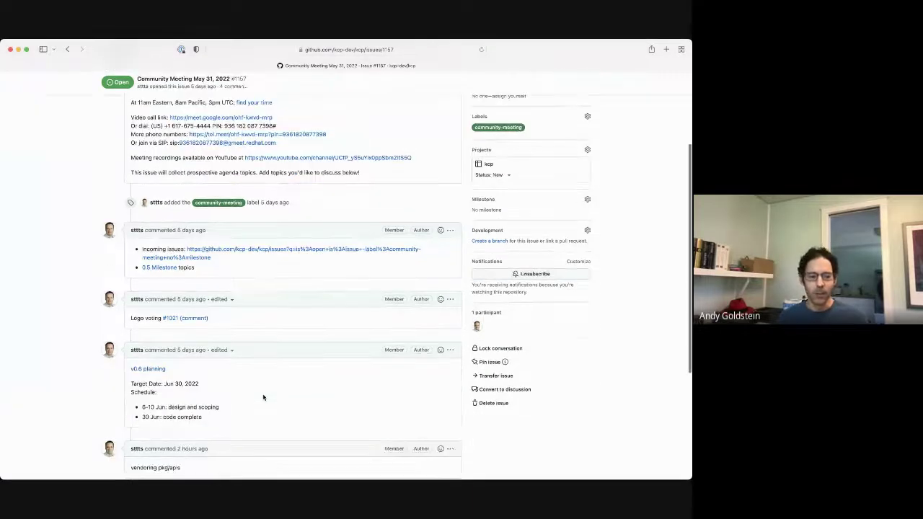
click(187, 323)
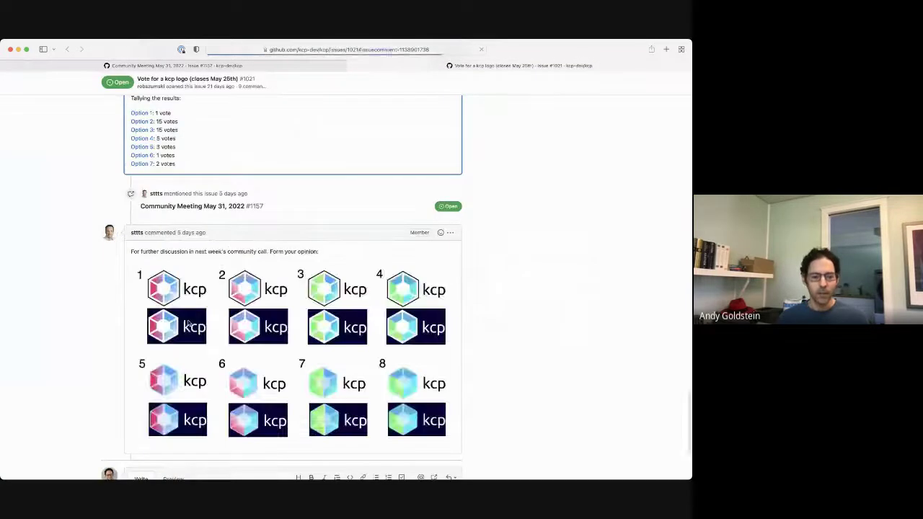
scroll(304, 302, down, 2)
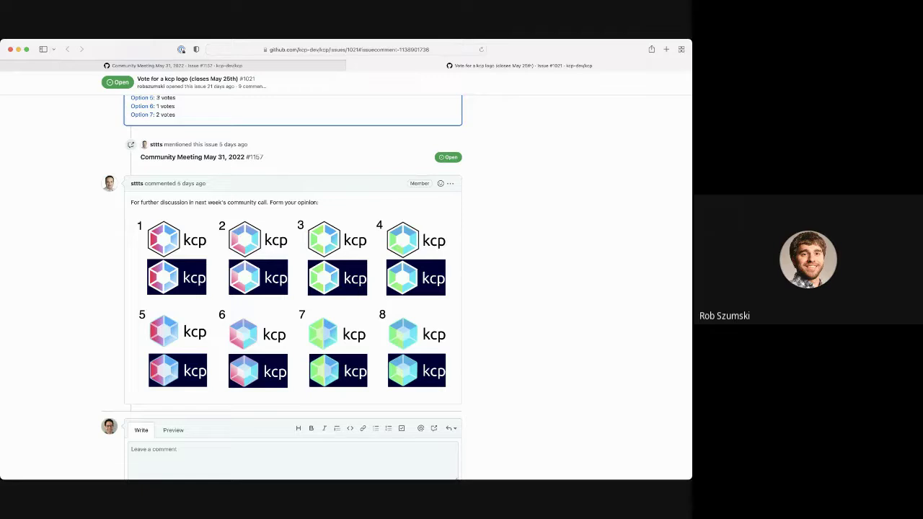
scroll(482, 390, up, 1)
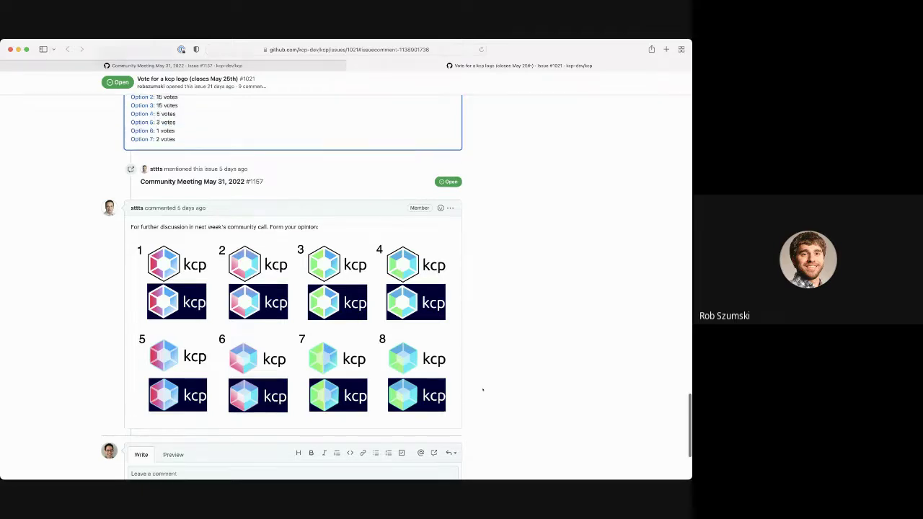
scroll(483, 390, up, 3)
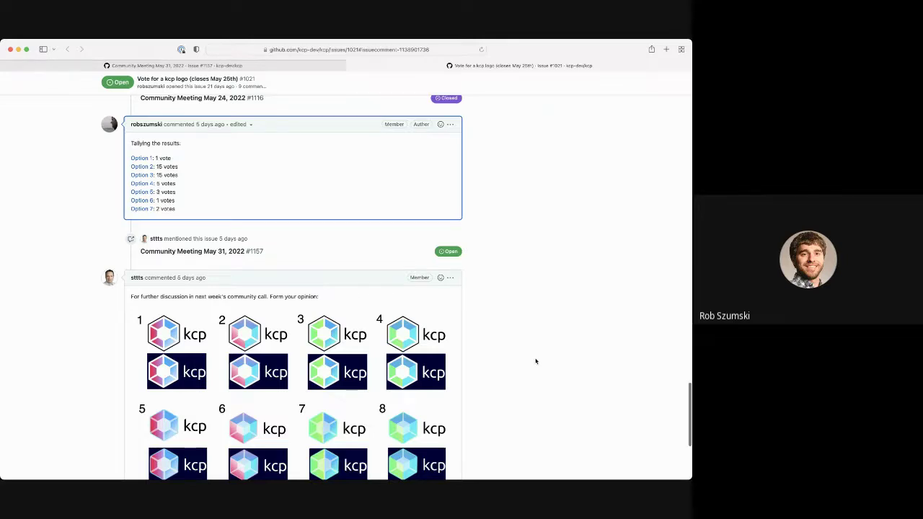
scroll(536, 361, down, 2)
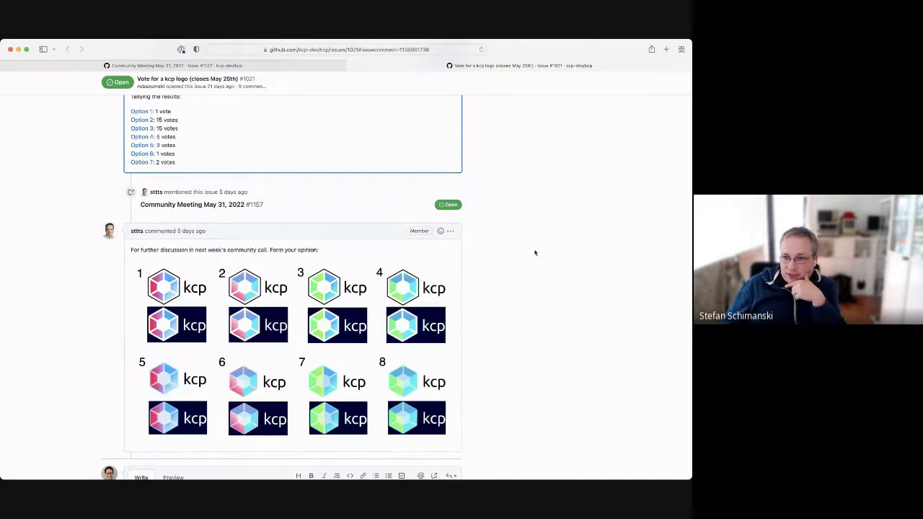
scroll(535, 253, up, 15)
scroll(536, 253, down, 15)
scroll(546, 311, down, 10)
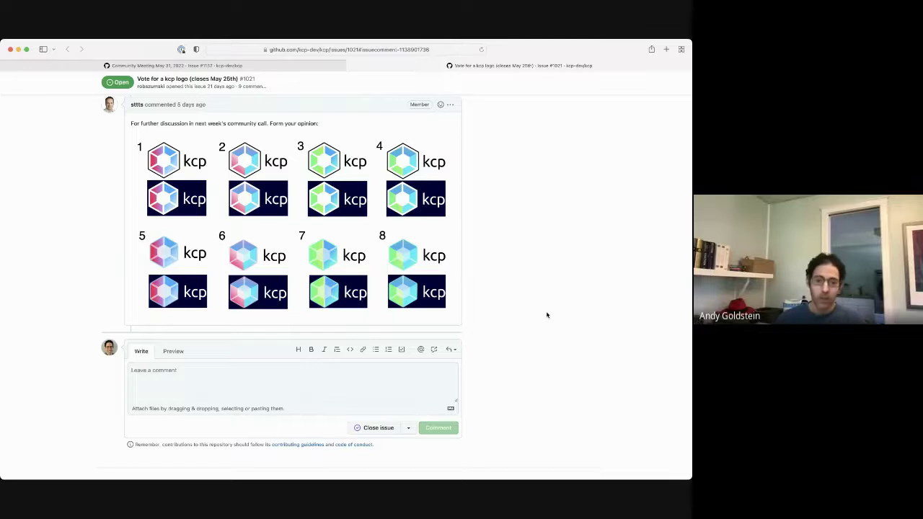
scroll(546, 316, up, 20)
scroll(524, 283, down, 1)
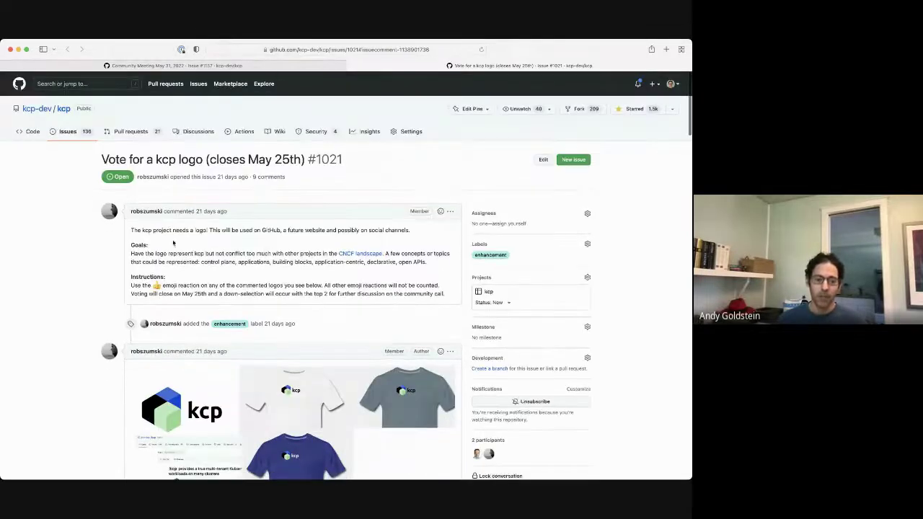
drag(129, 243, 185, 294)
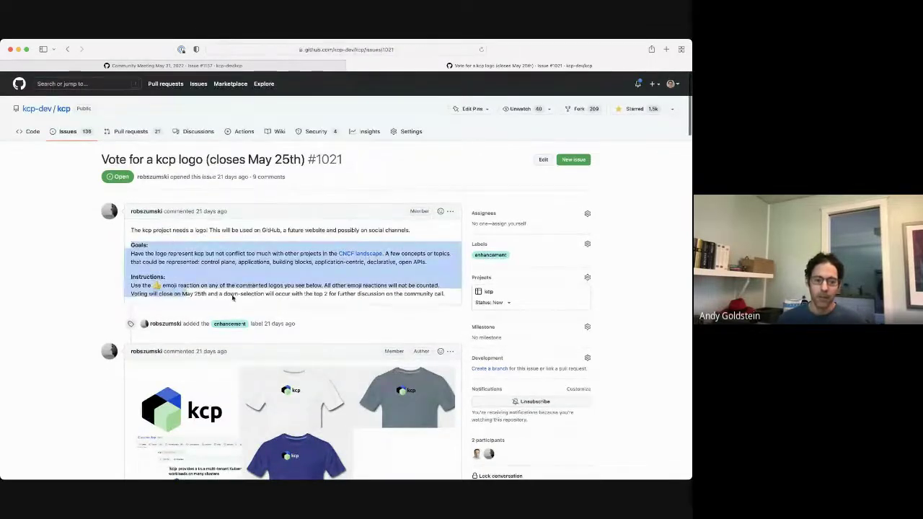
click(233, 300)
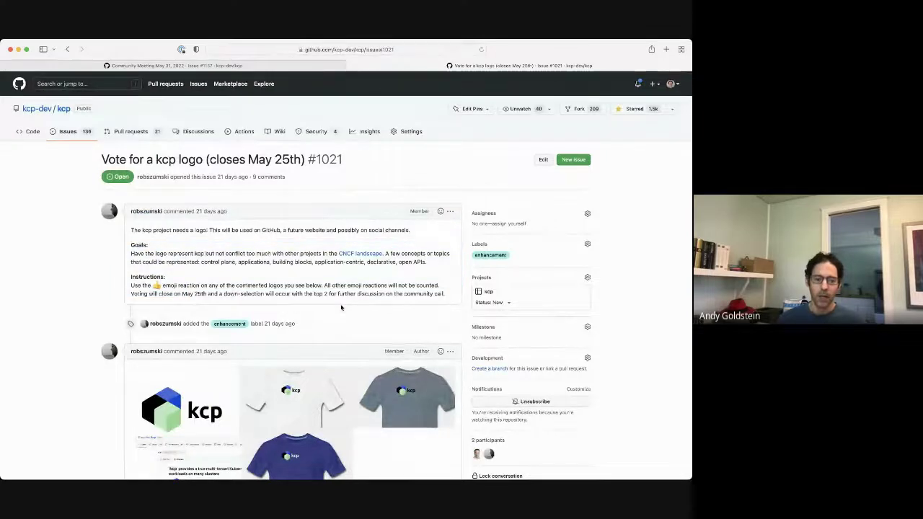
scroll(341, 308, down, 20)
scroll(341, 308, down, 5)
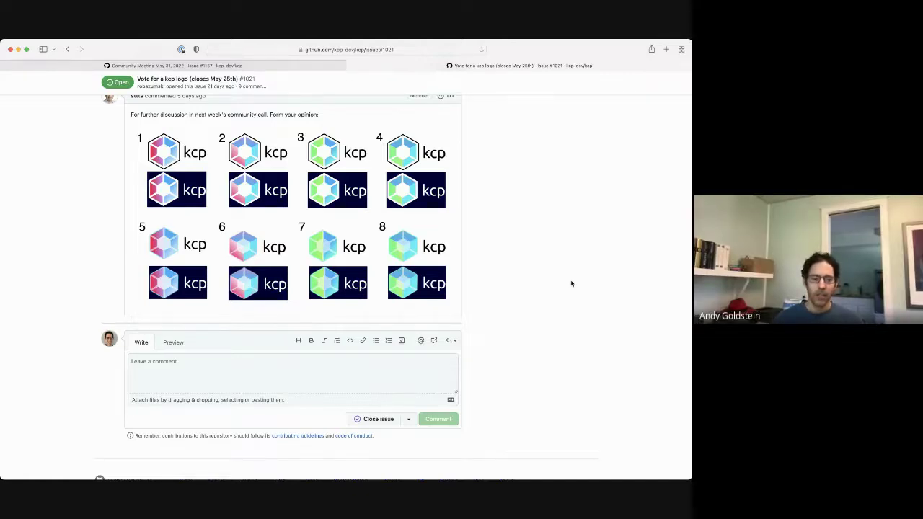
- Close issue #1021, then open issue #1157's v0.6 planning document in a background tab
key(super+w)
scroll(205, 314, down, 2)
scroll(205, 314, down, 3)
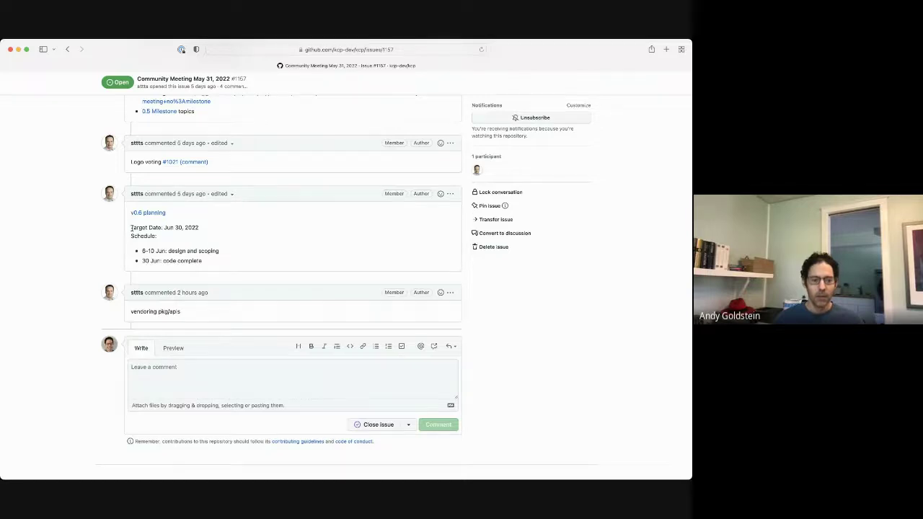
drag(132, 228, 204, 260)
click(211, 262)
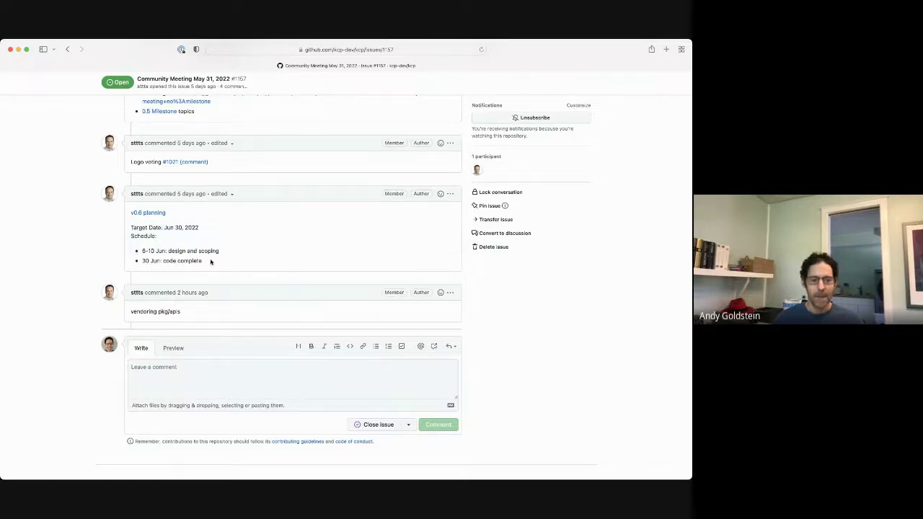
super+click(155, 215)
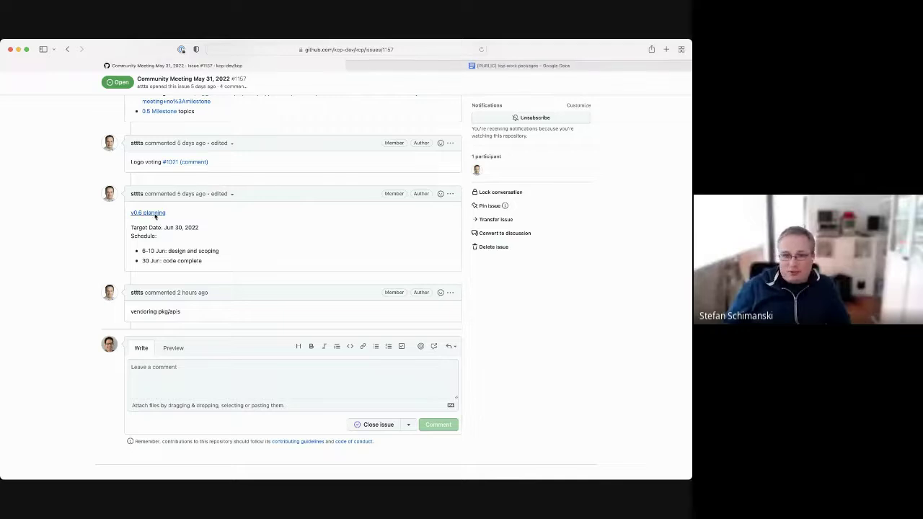
- Switch to the kcp work packages doc and read through the v0.6.0 section
key(ctrl+Tab)
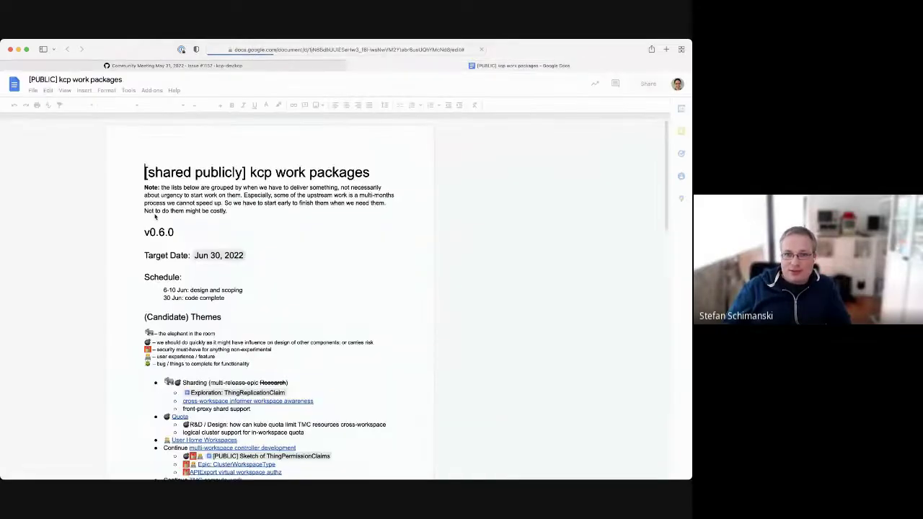
scroll(331, 353, down, 2)
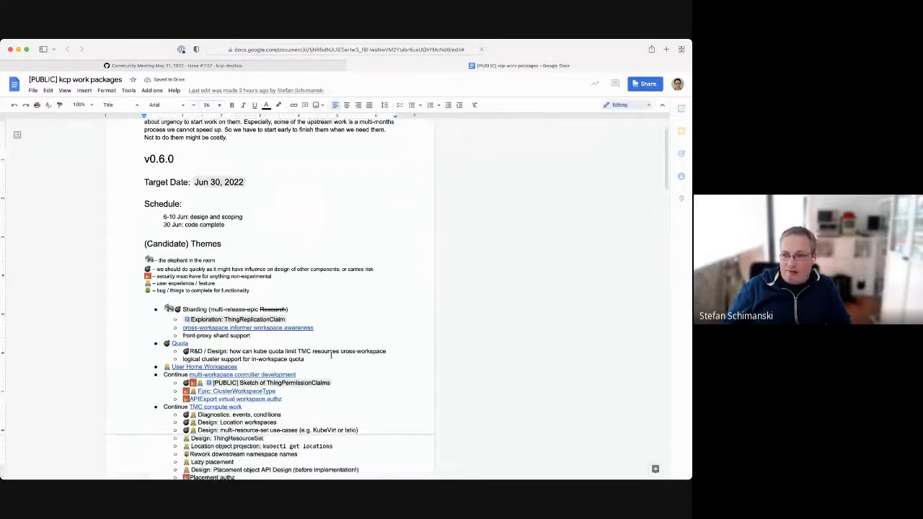
scroll(331, 354, down, 1)
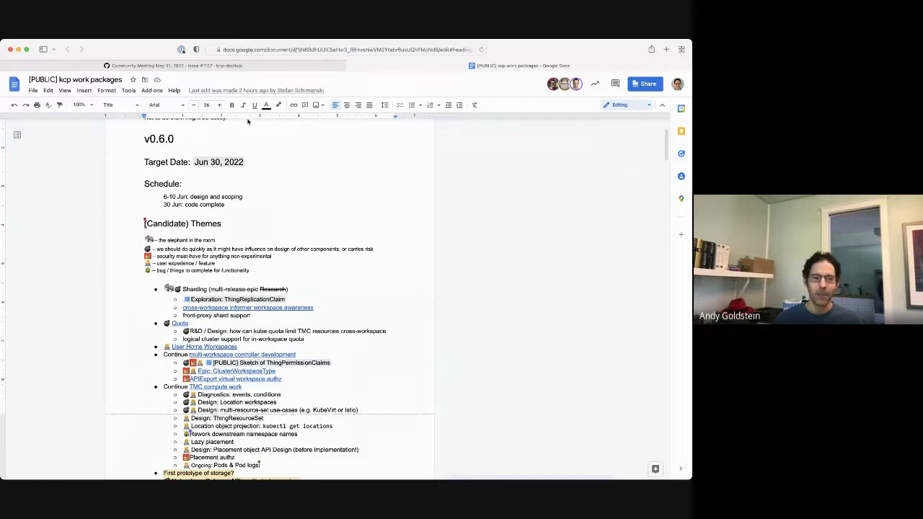
- Open the kcp-dev/kcp issues list (136 open, 247 closed) from the kcp bookmark in a new tab
key(super+shift+b)
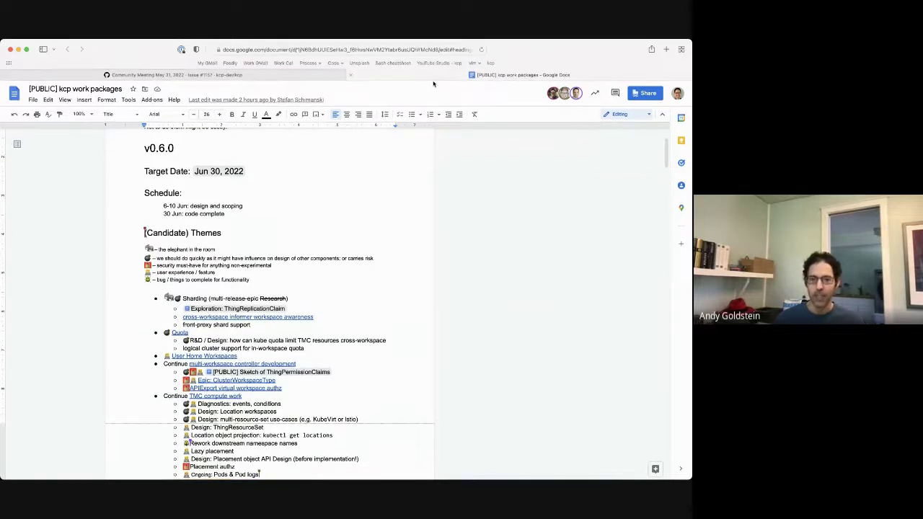
super+click(490, 63)
key(super+shift+b)
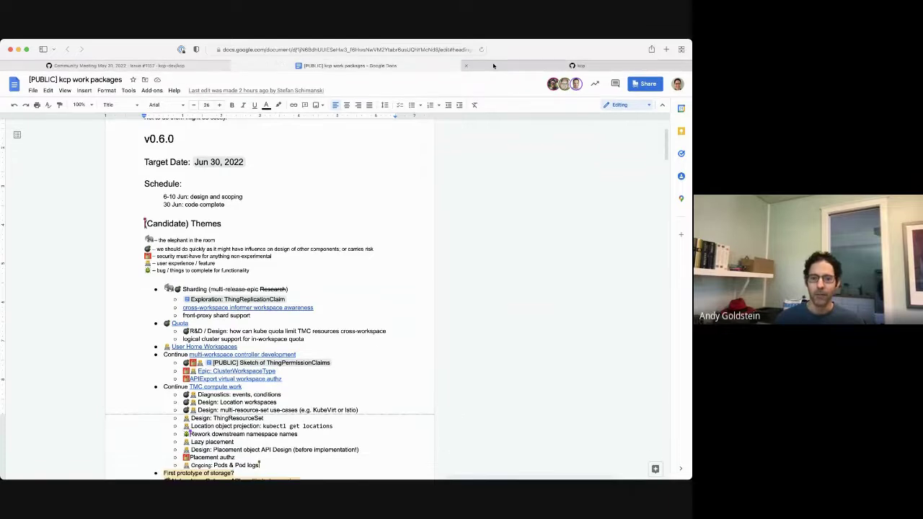
- Open the kcp v0.5.0 milestone (due May 31, 77% complete) and preview its six open issues
click(511, 68)
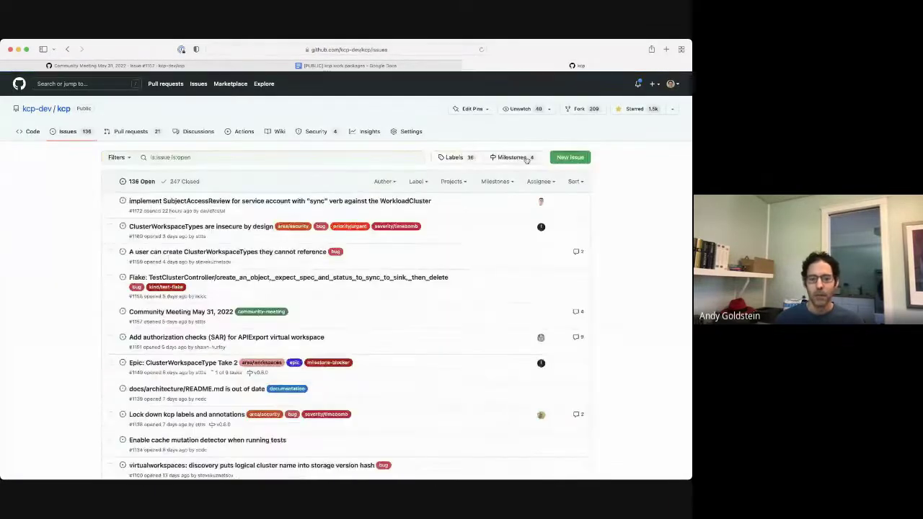
click(523, 157)
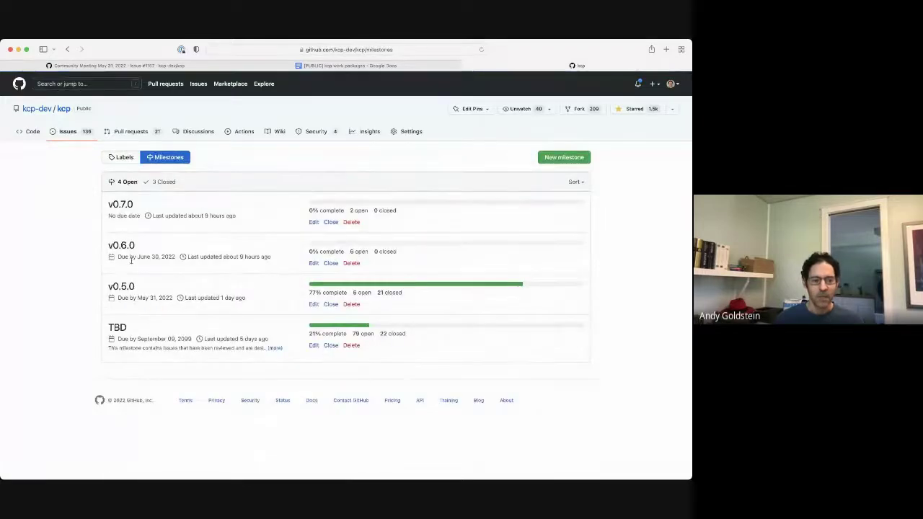
click(123, 286)
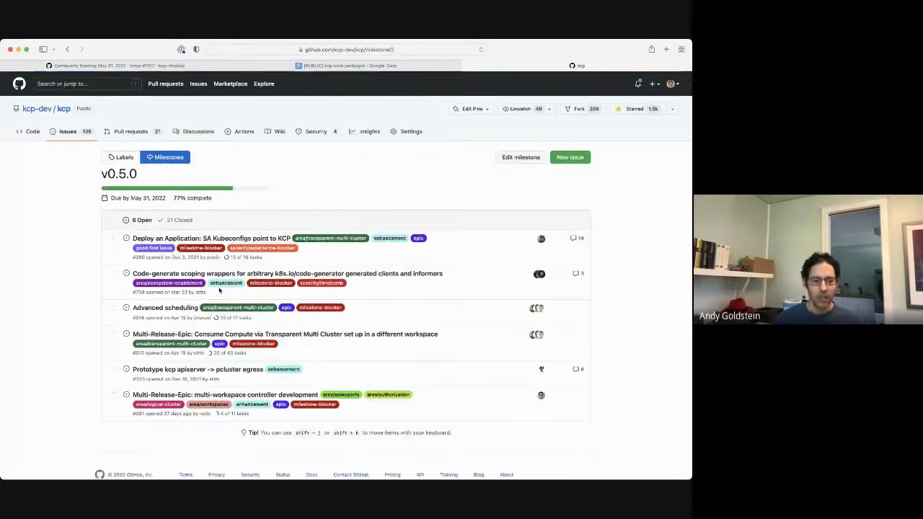
scroll(220, 290, down, 1)
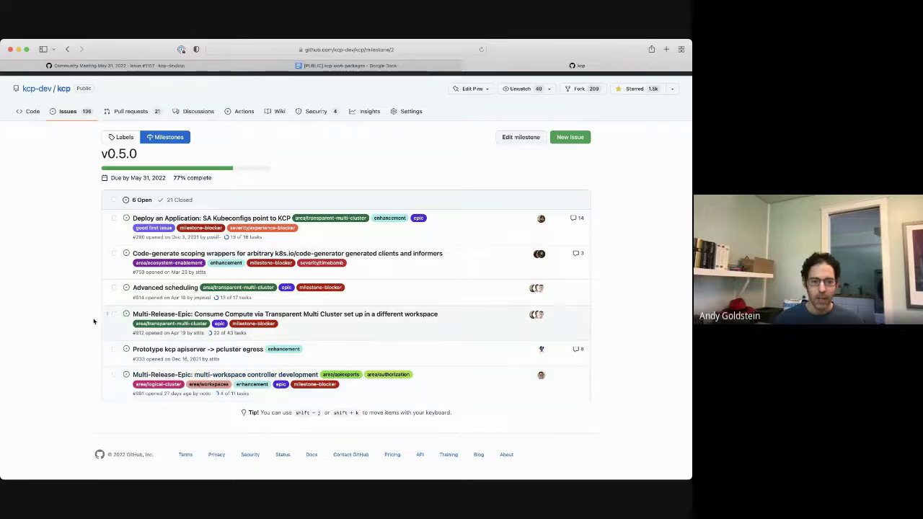
mouse_move(189, 255)
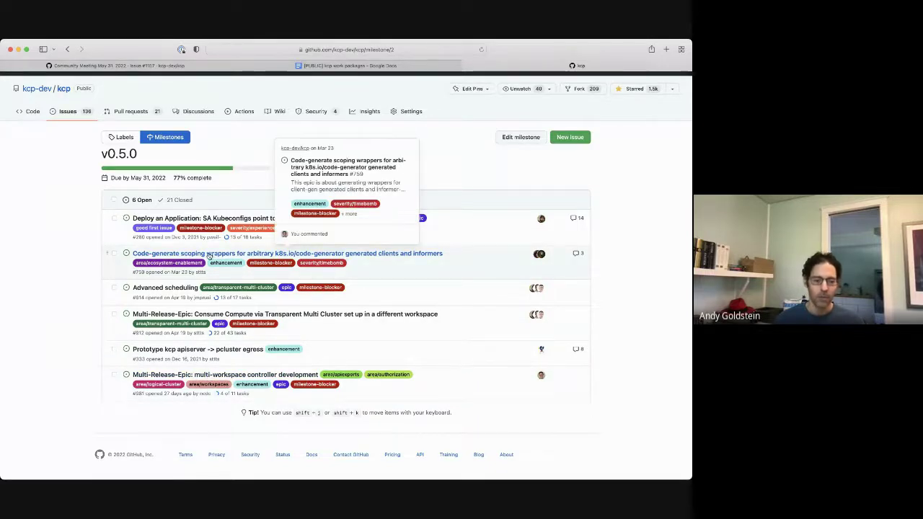
mouse_move(154, 375)
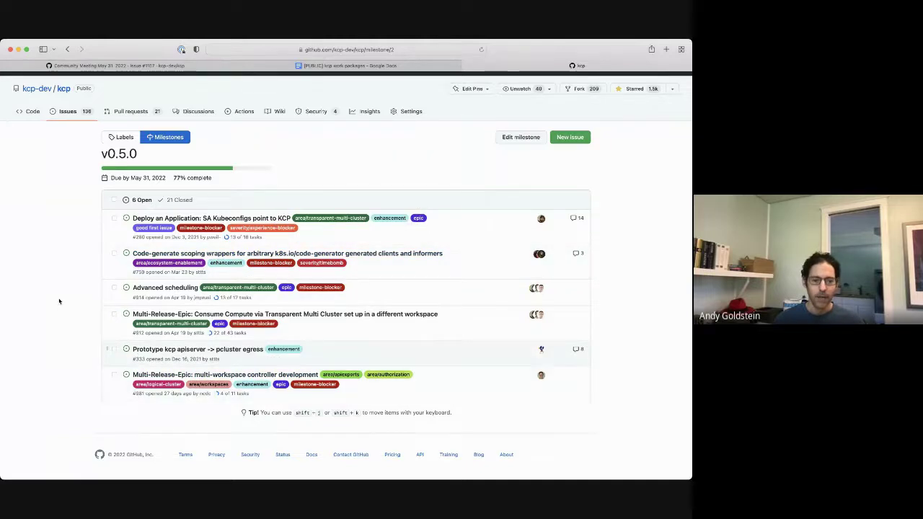
mouse_move(152, 220)
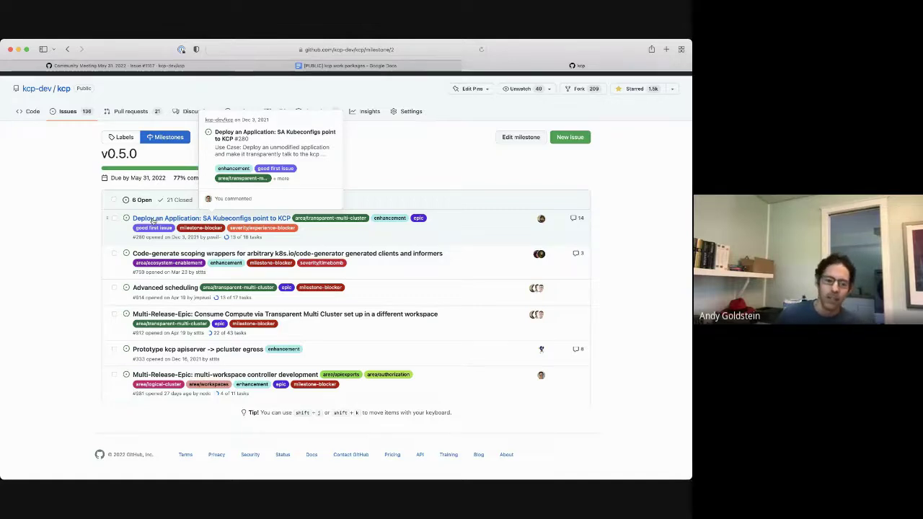
mouse_move(158, 289)
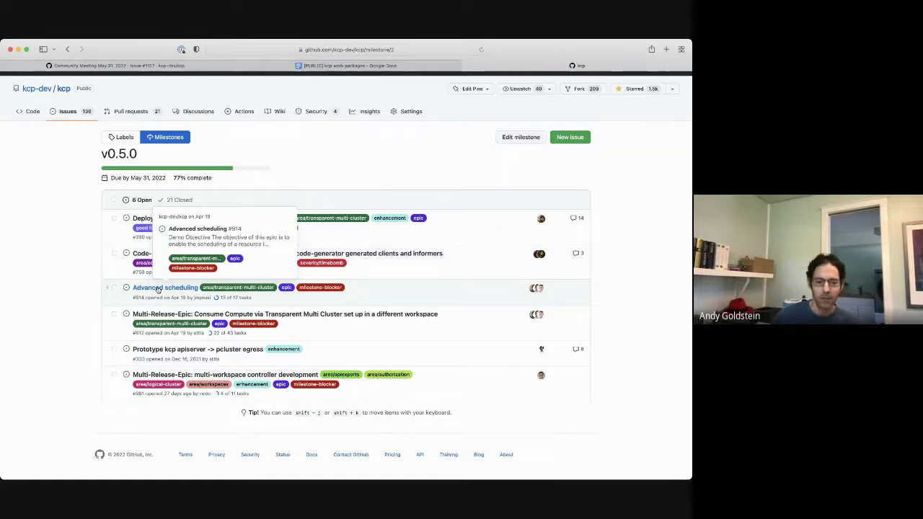
super+click(160, 290)
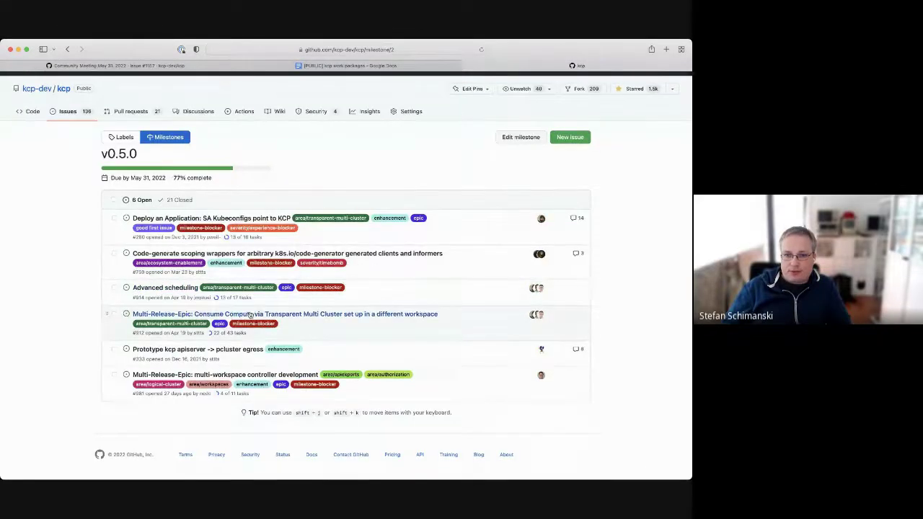
mouse_move(265, 315)
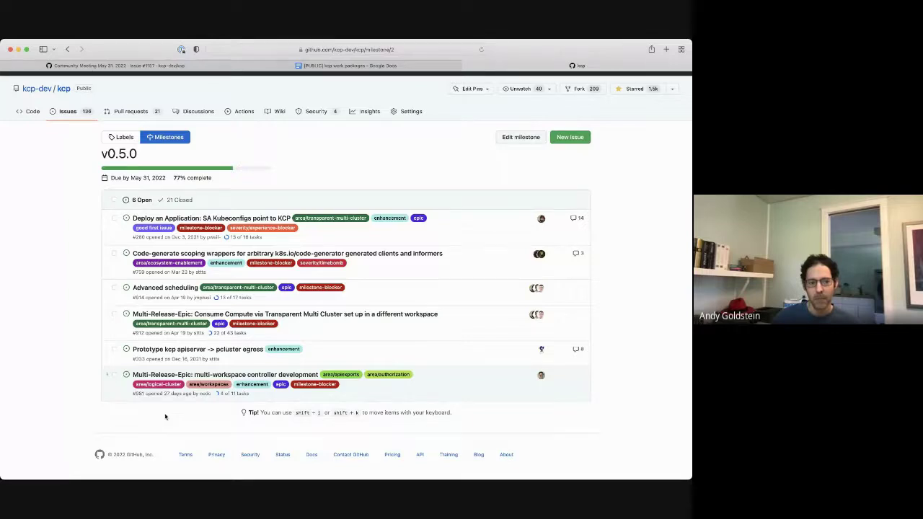
- Open epic #981 in a new tab and review its Stories list (4 of 11 done), marking the blocker lines
super+click(193, 378)
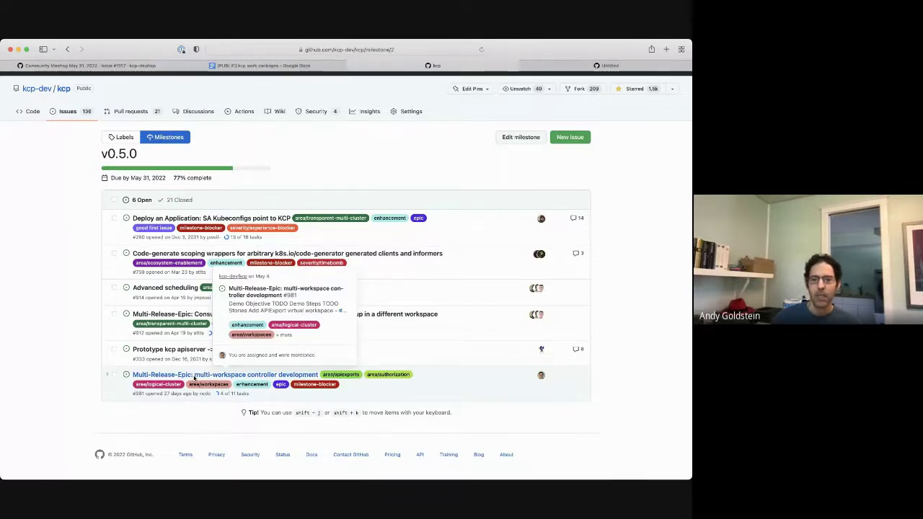
key(ctrl+Tab)
scroll(193, 378, down, 1)
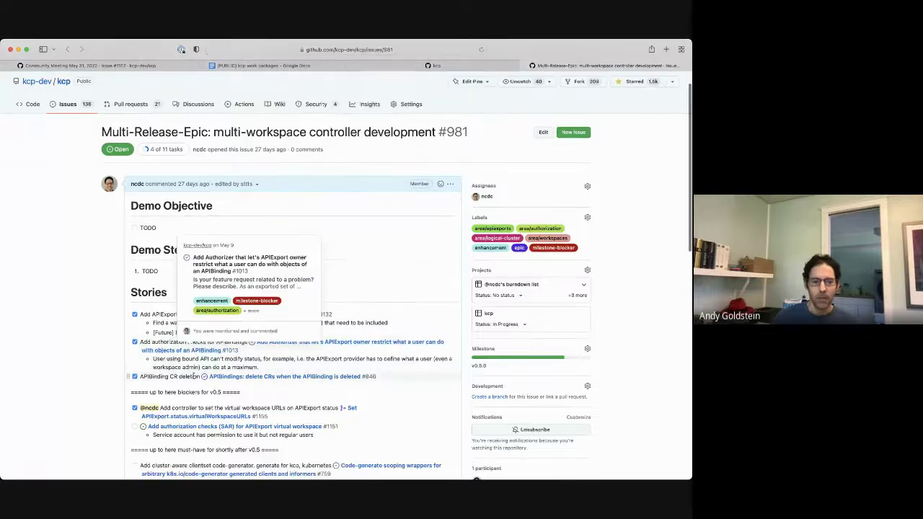
scroll(193, 376, down, 4)
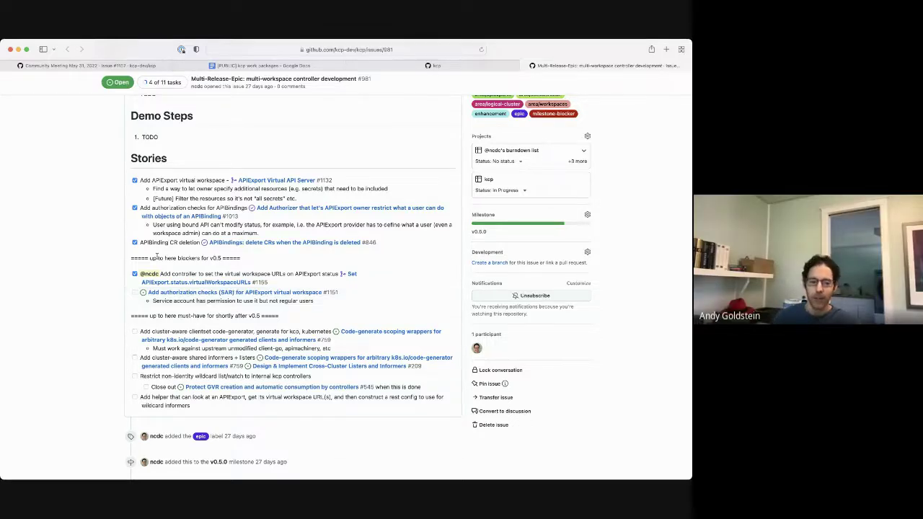
drag(131, 258, 291, 316)
click(316, 319)
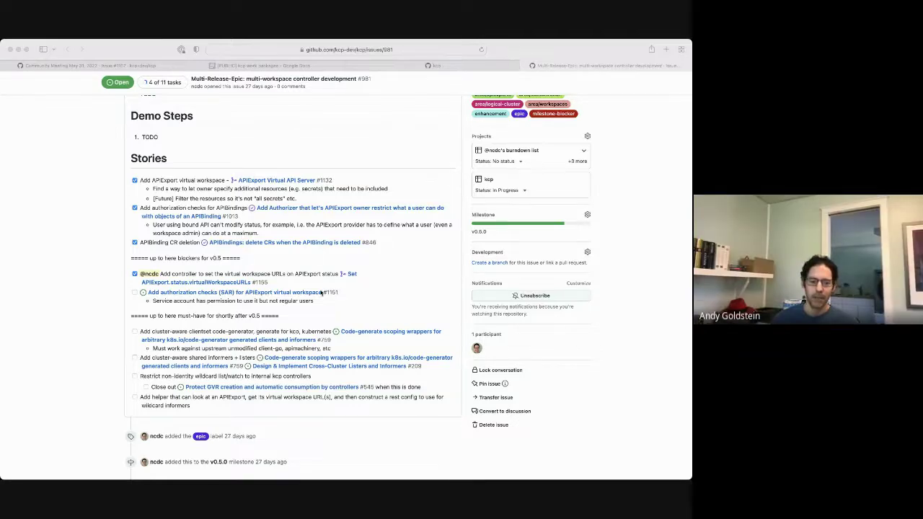
- Go to kcp-dev/controller-runtime pull requests and highlight the draft 'Add Indexer plumbing, add kcp indexers by default'
click(360, 315)
key(super+t)
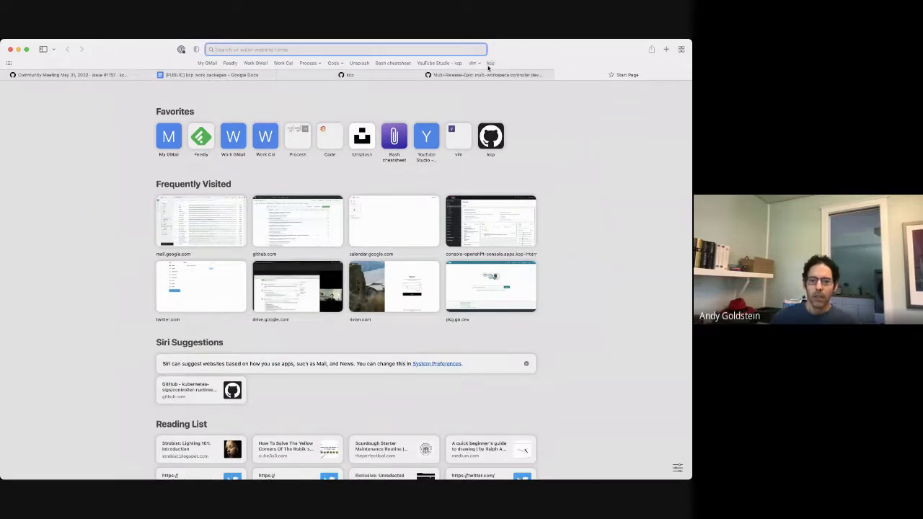
click(490, 63)
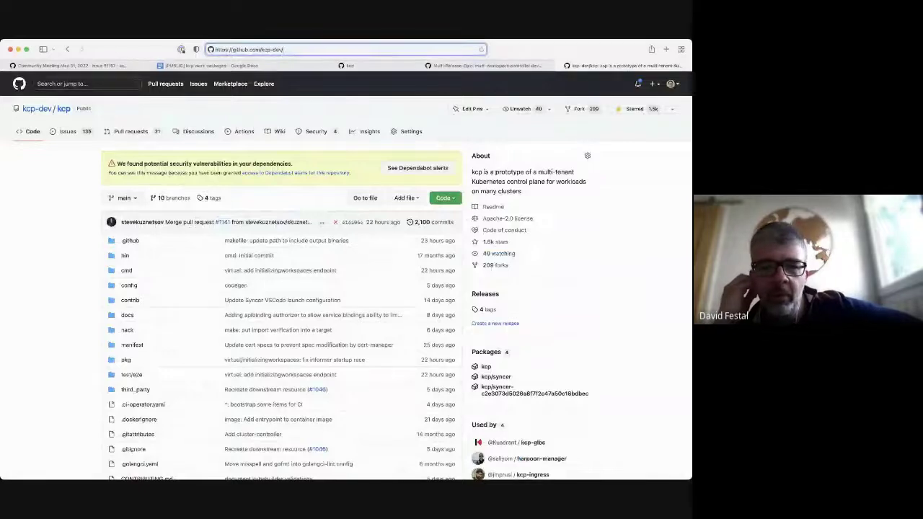
text(con)
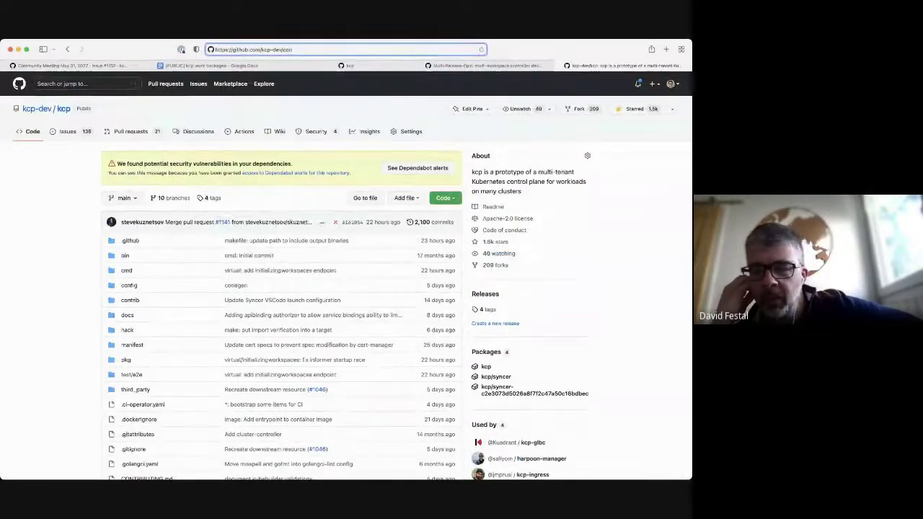
text(troller-runtime-)
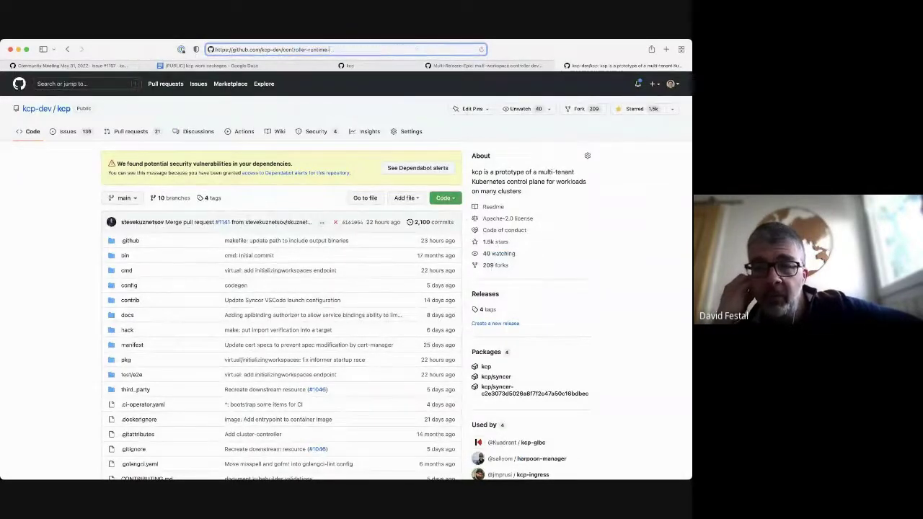
key(Return)
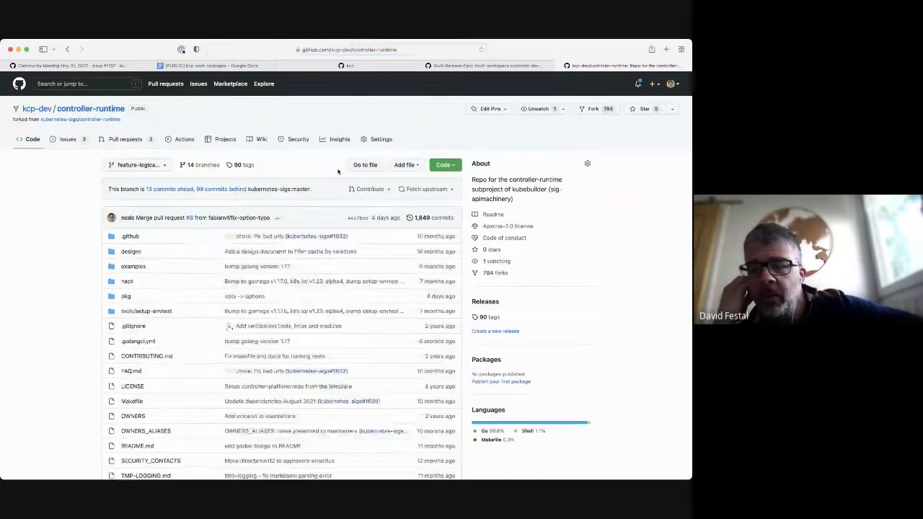
click(126, 140)
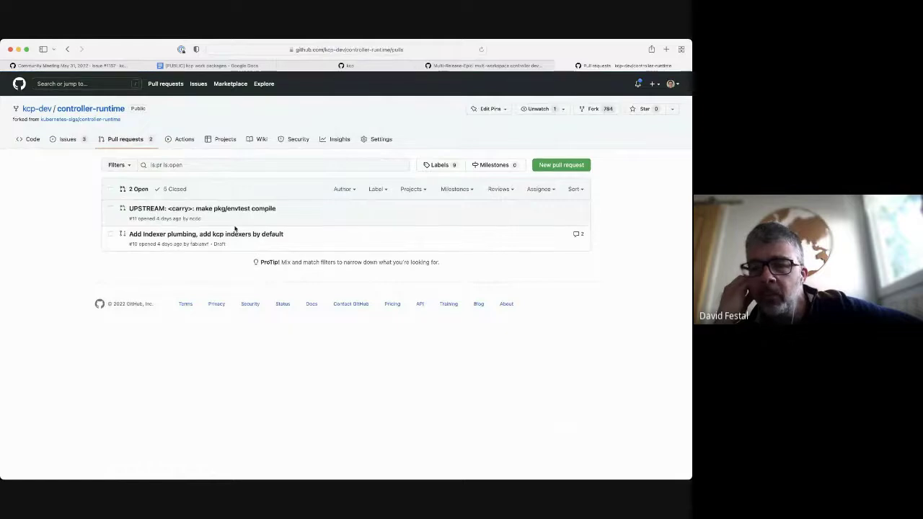
mouse_move(236, 237)
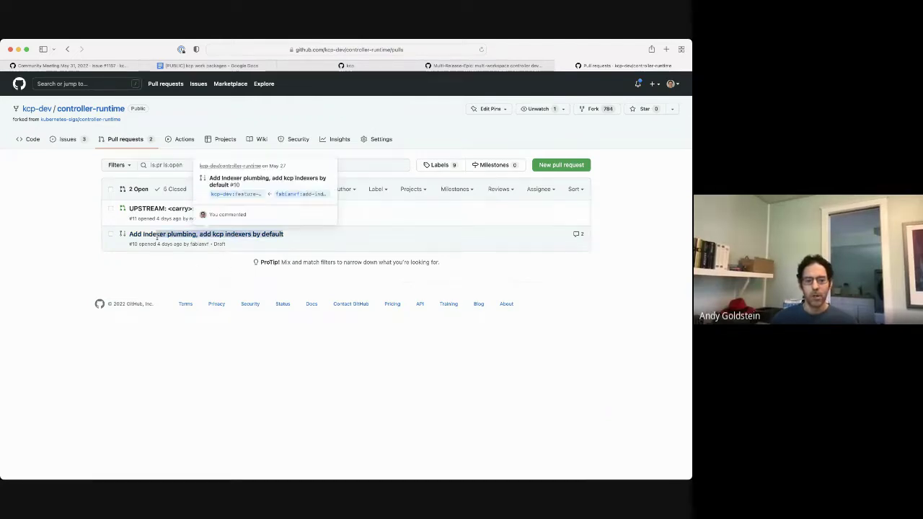
drag(313, 234, 117, 235)
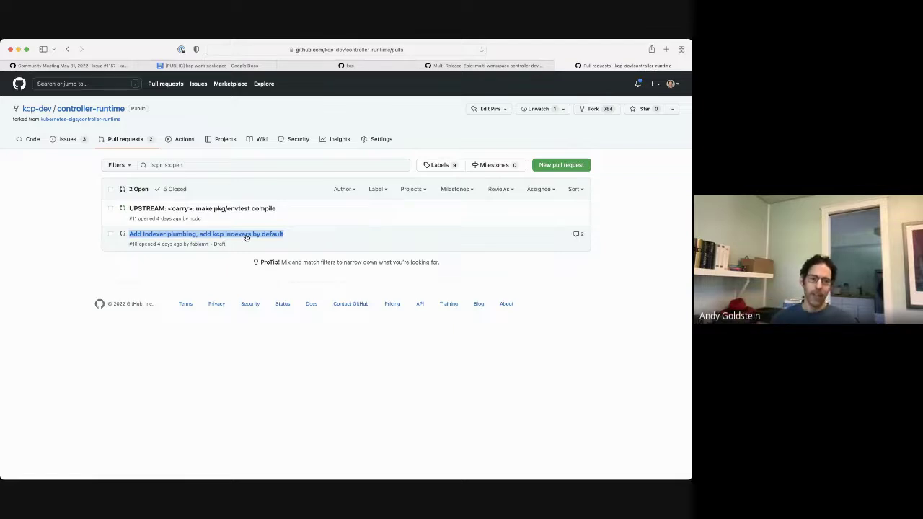
- Check the epic's last story on the wildcard informers helper, then go back to the v0.5.0 milestone
click(442, 67)
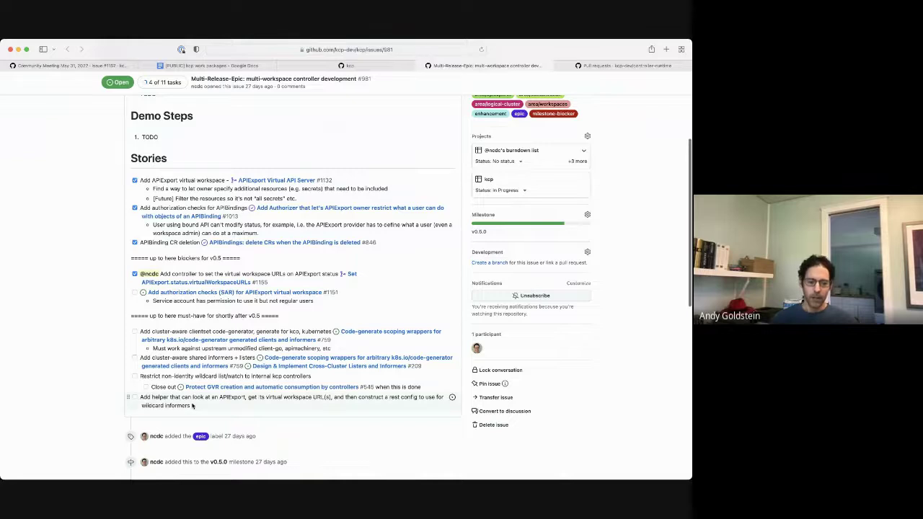
drag(191, 405, 140, 397)
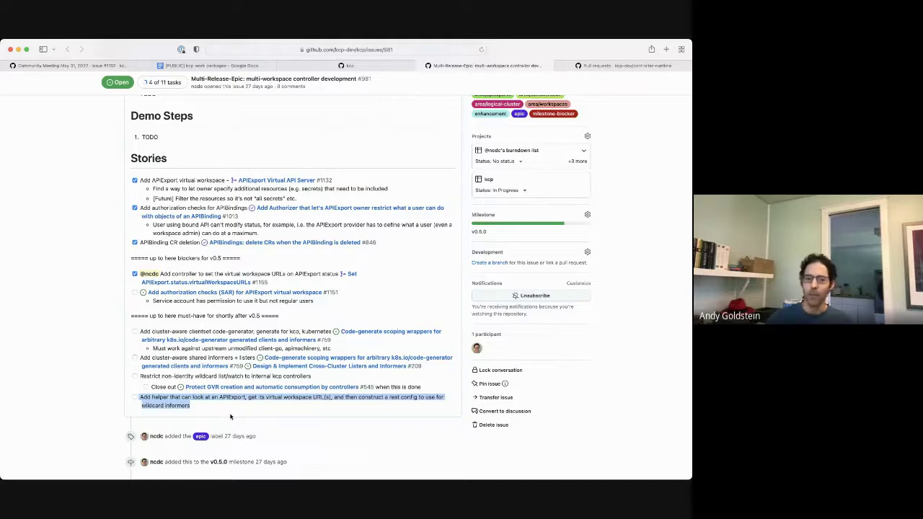
key(super+[)
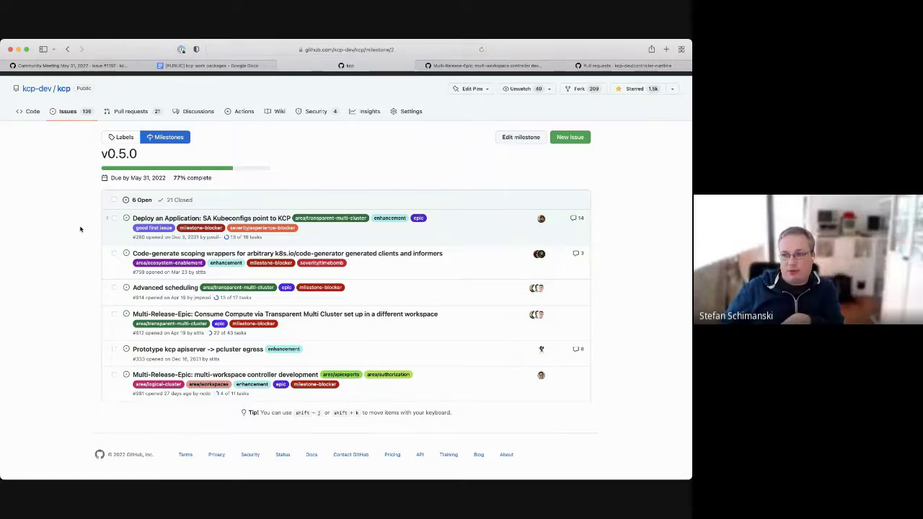
- Open and read pull request #1127, the Syncer Deployment Mutator full secret name change
super+click(143, 114)
click(505, 65)
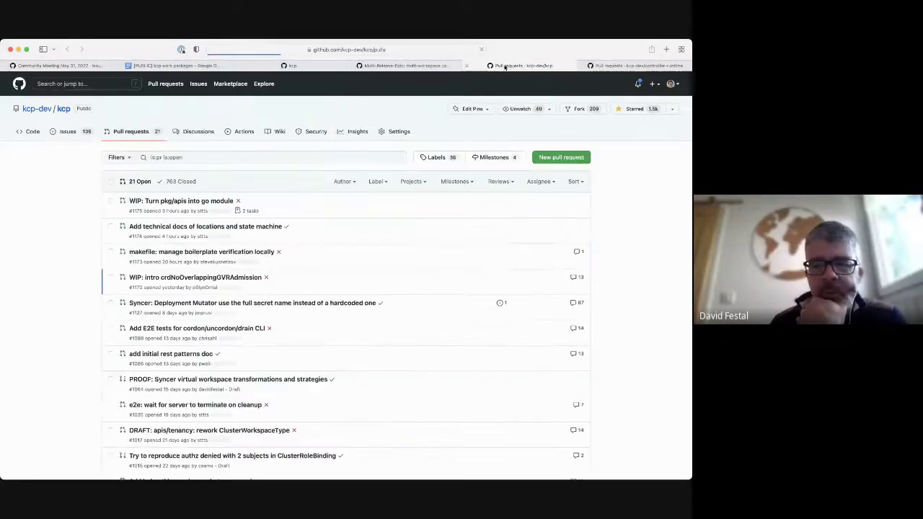
click(296, 304)
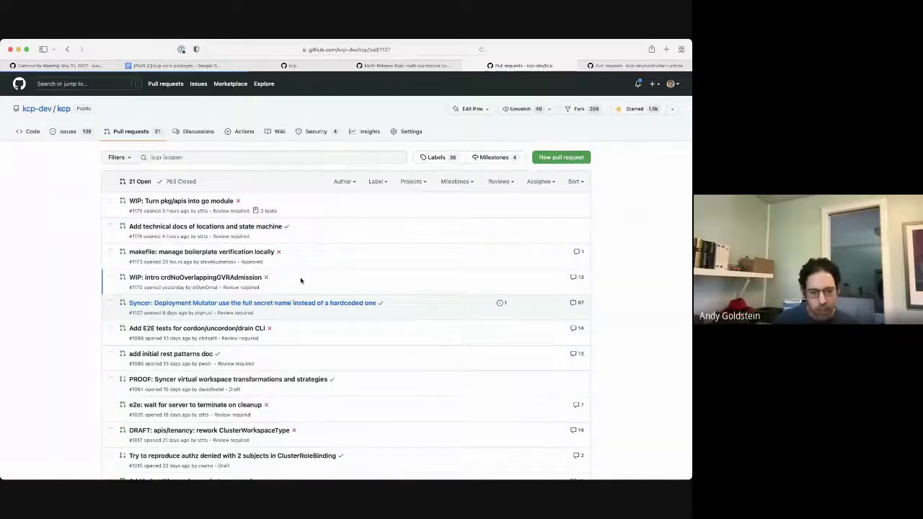
scroll(285, 330, down, 5)
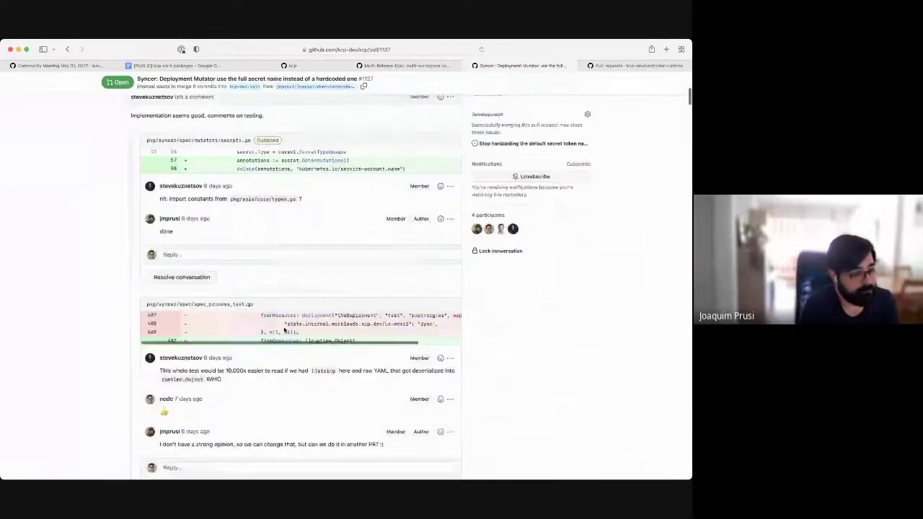
scroll(285, 329, down, 15)
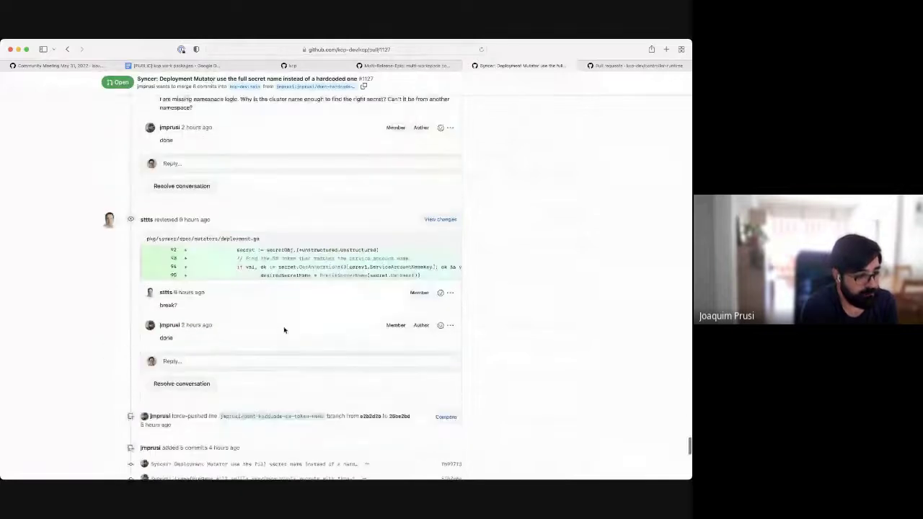
scroll(285, 329, down, 10)
scroll(79, 249, up, 2)
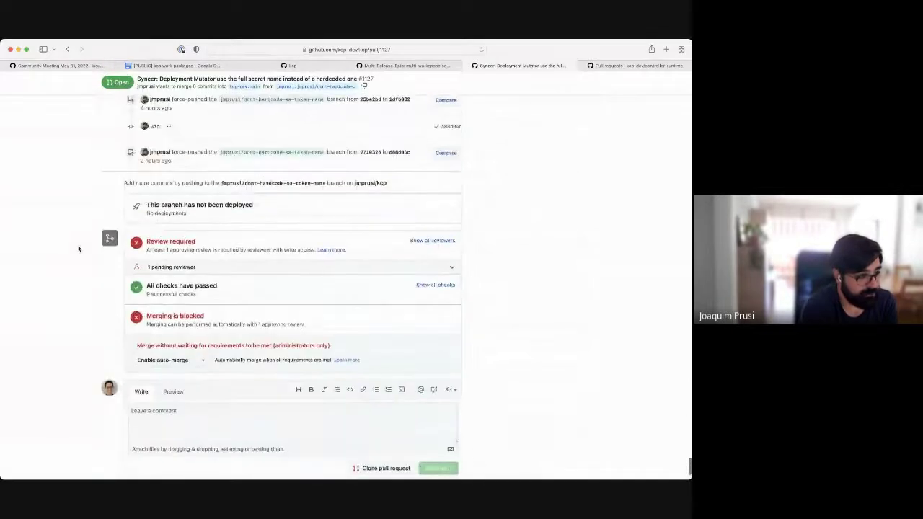
scroll(79, 249, up, 20)
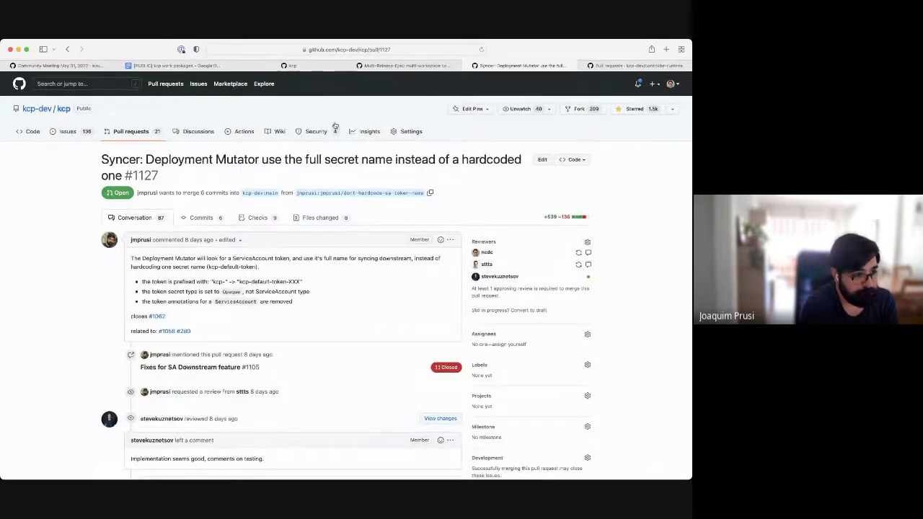
- Close the epic #981 and pull request #1127 tabs, leaving the v0.5.0 milestone showing
click(404, 66)
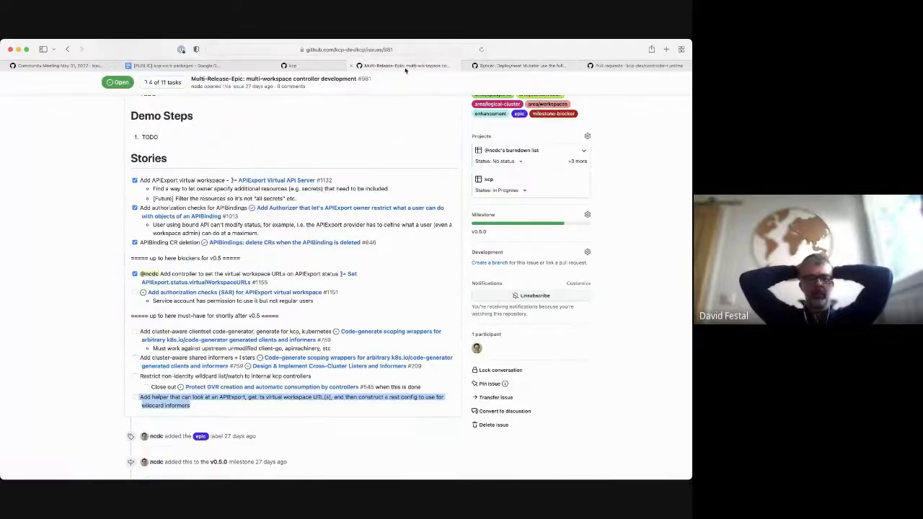
key(super+w)
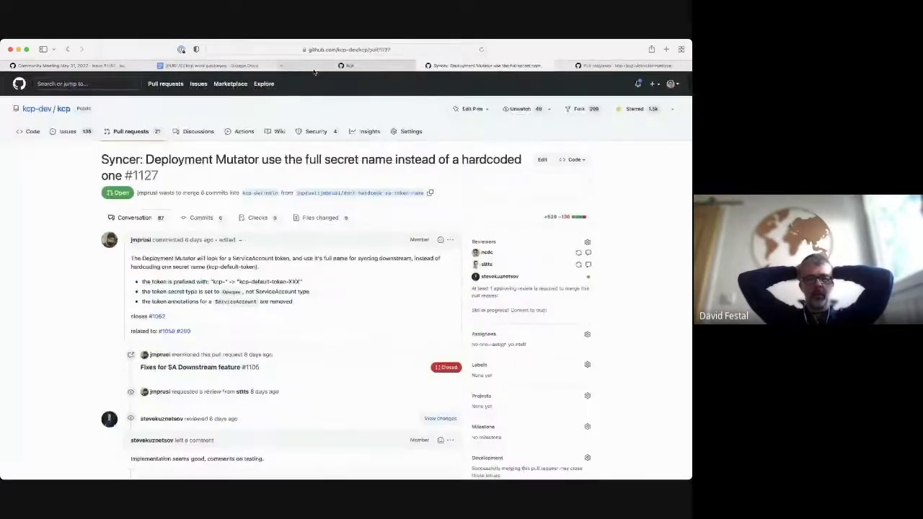
key(super+w)
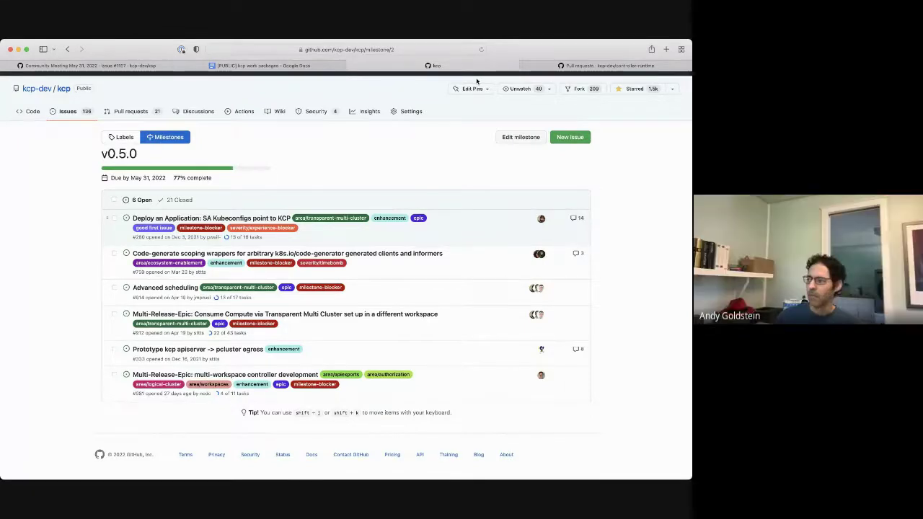
click(298, 68)
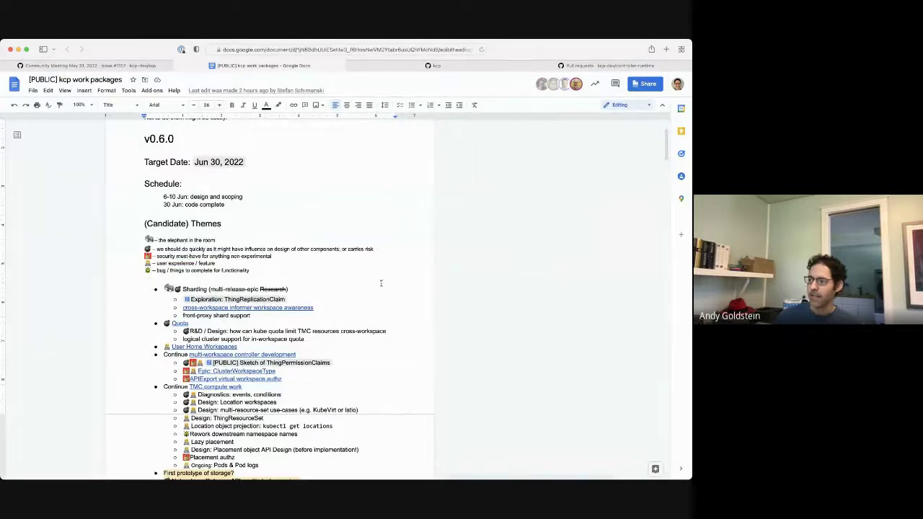
scroll(380, 283, down, 1)
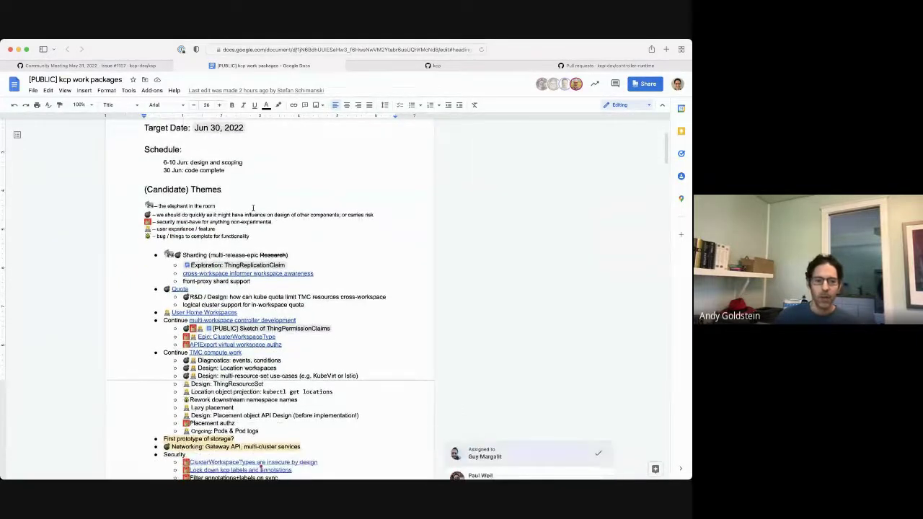
drag(163, 163, 260, 170)
click(232, 164)
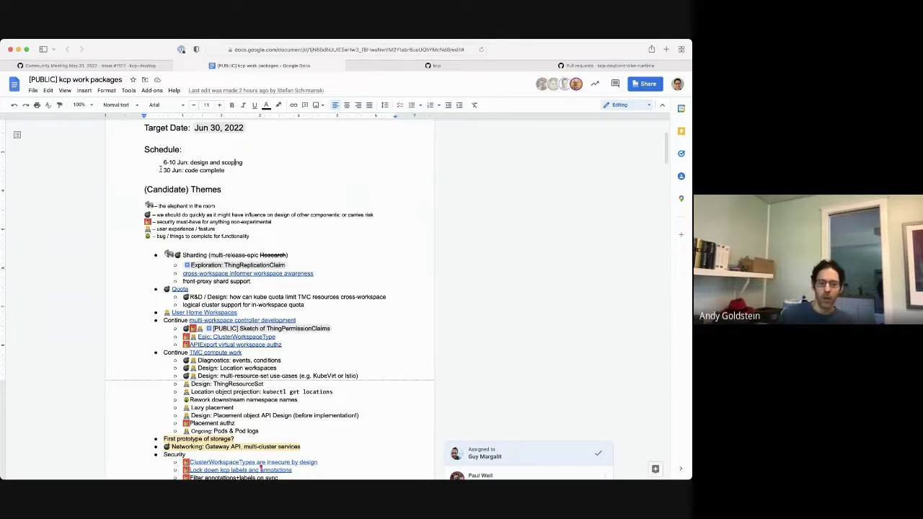
drag(160, 170, 229, 170)
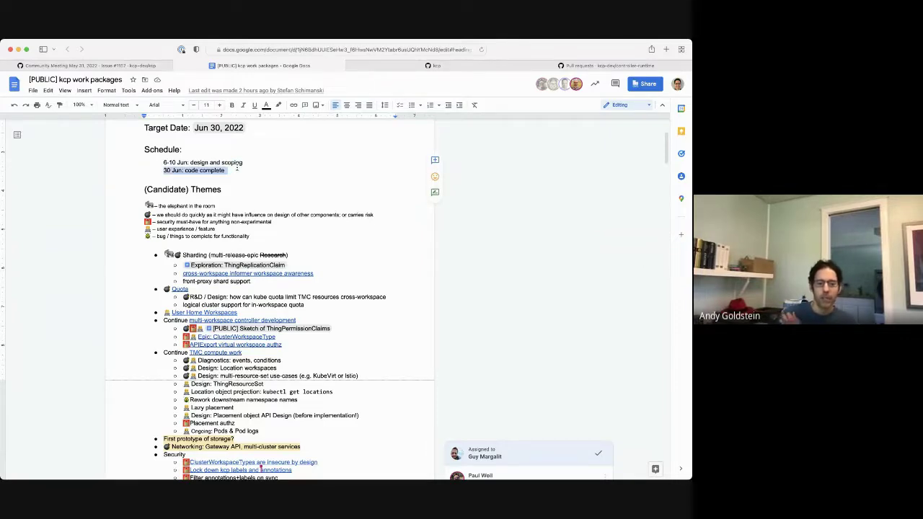
scroll(285, 251, down, 1)
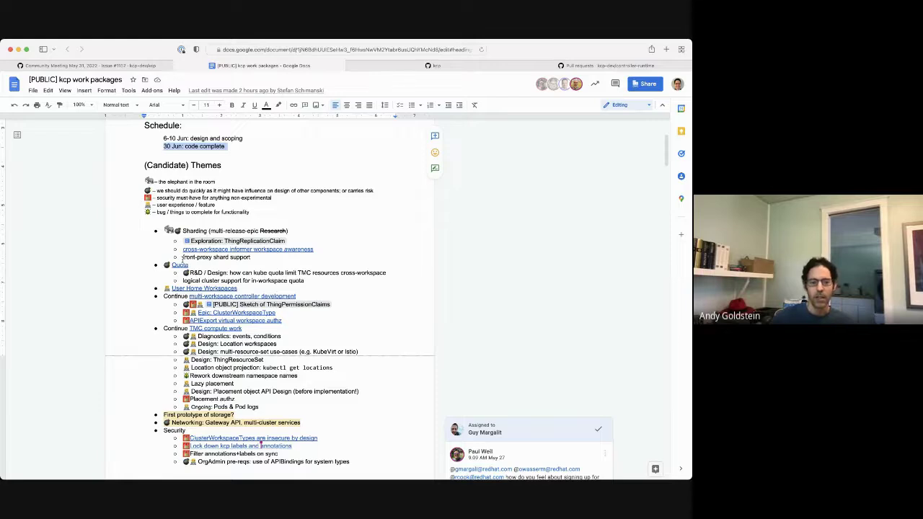
scroll(182, 257, down, 1)
scroll(183, 257, down, 3)
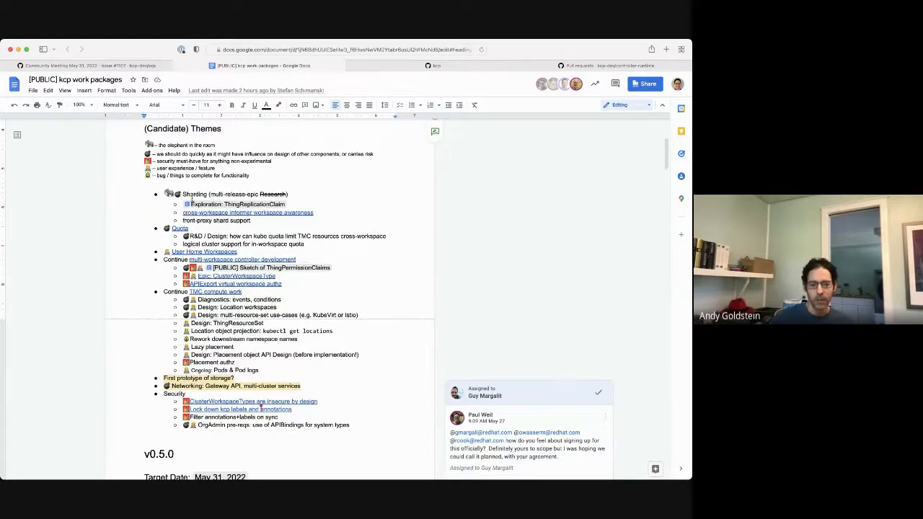
double_click(209, 193)
drag(210, 192, 258, 193)
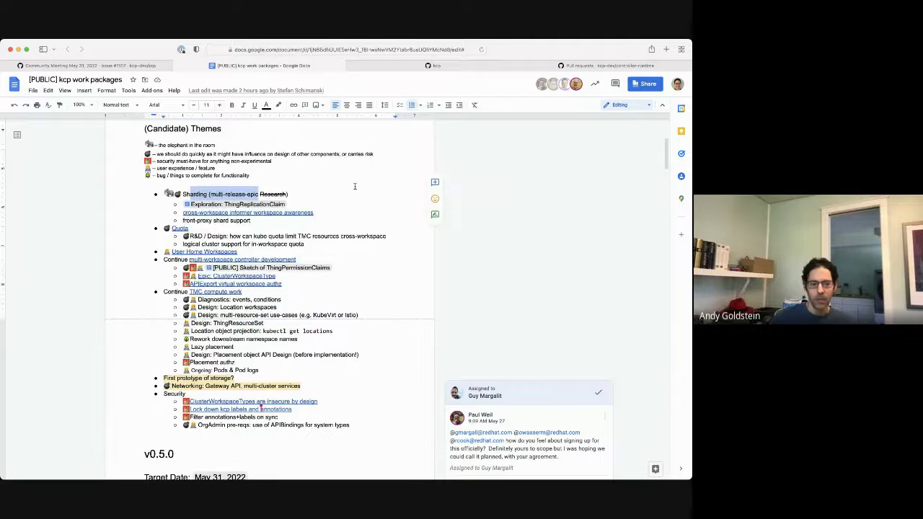
click(259, 223)
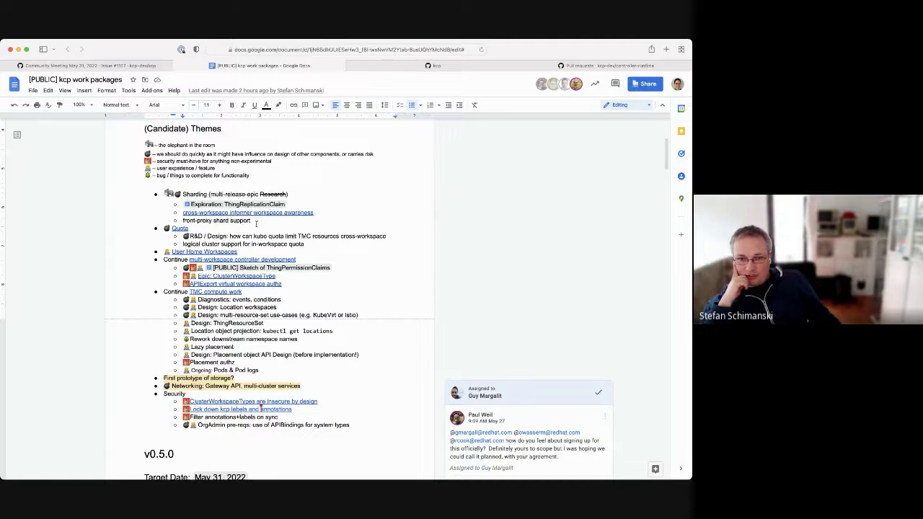
- Open the Exploration: ThingReplicationClaim design doc in a new tab, then return to kcp work packages
click(252, 206)
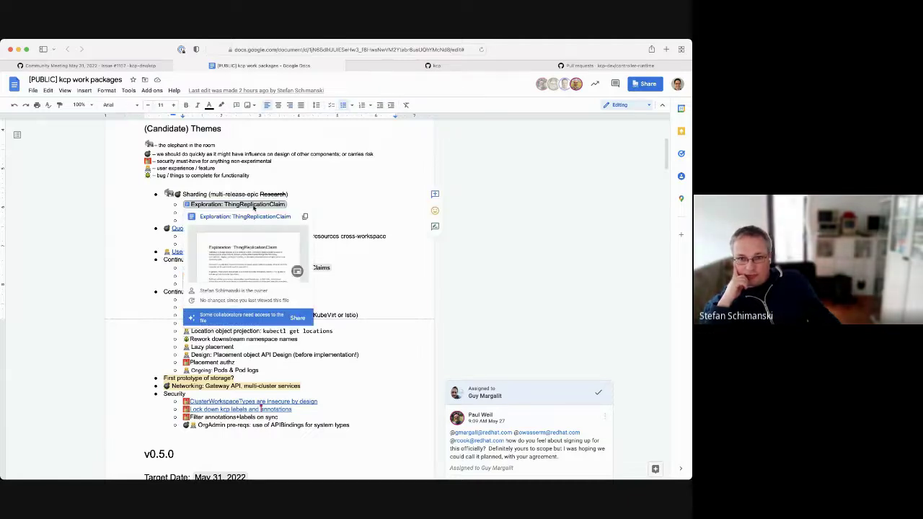
click(248, 216)
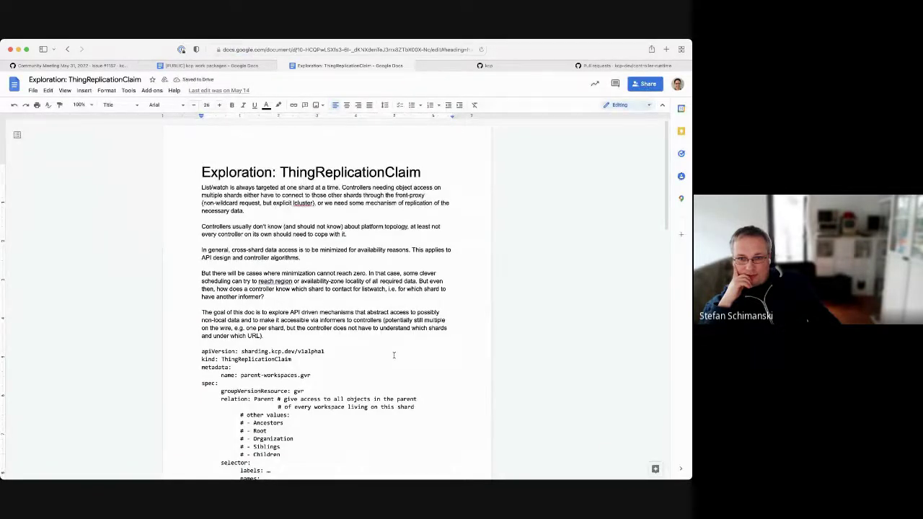
scroll(393, 355, down, 3)
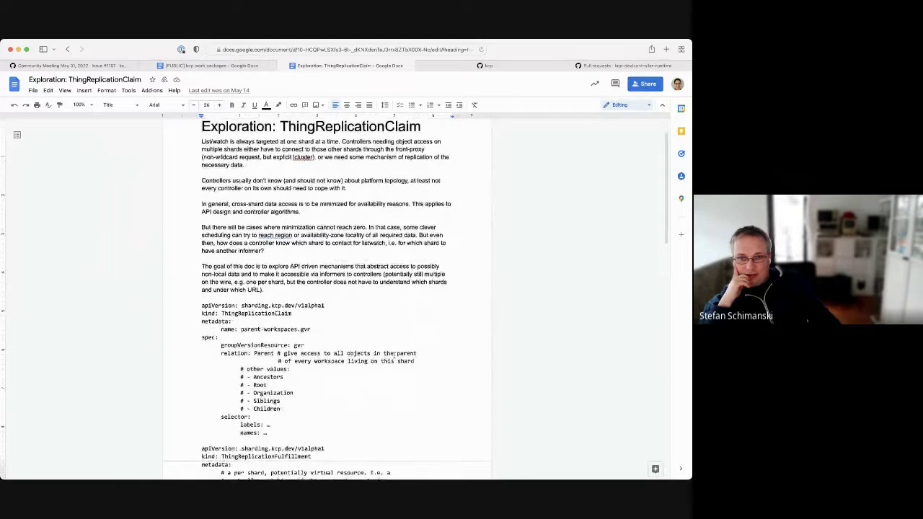
key(ctrl+shift+Tab)
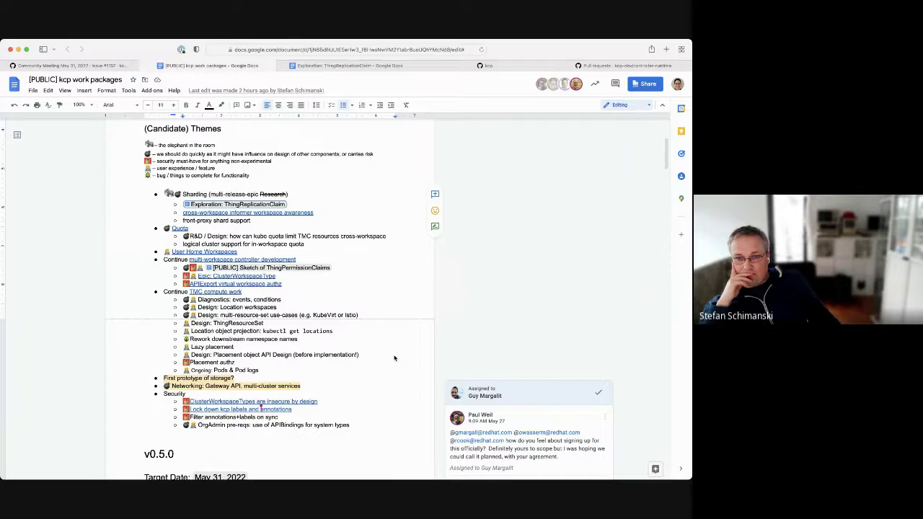
- Follow the informer workspace awareness link to GitHub issue #348, Cross-workspace list/watch resilience
click(292, 213)
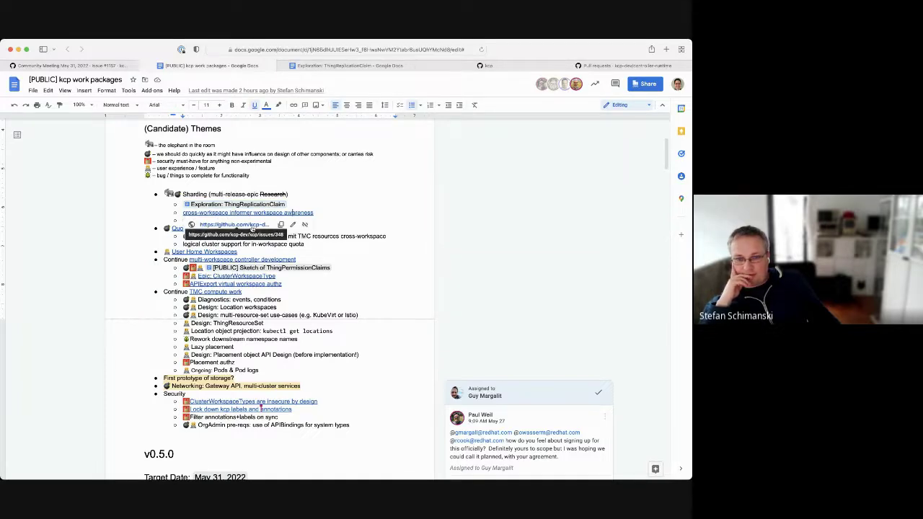
click(253, 226)
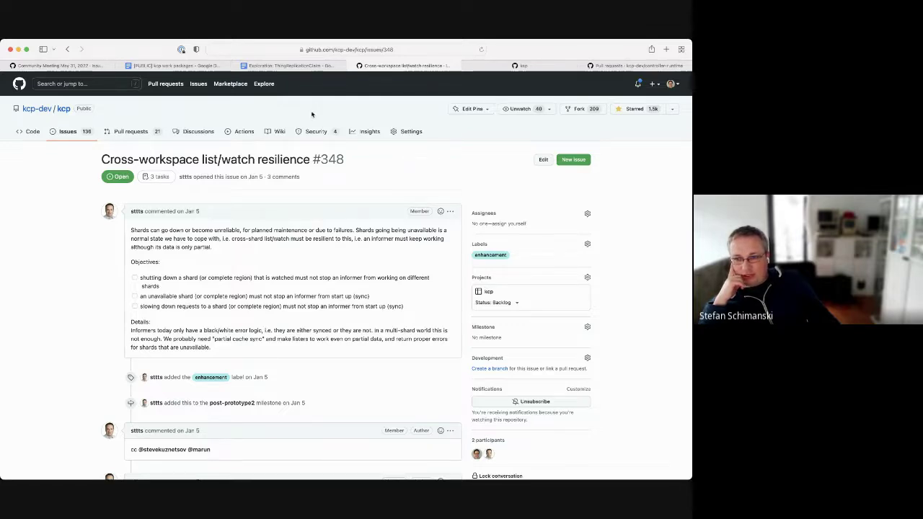
- Leave issue #348 and switch back to the '[PUBLIC] kcp work packages' Google Doc
click(210, 67)
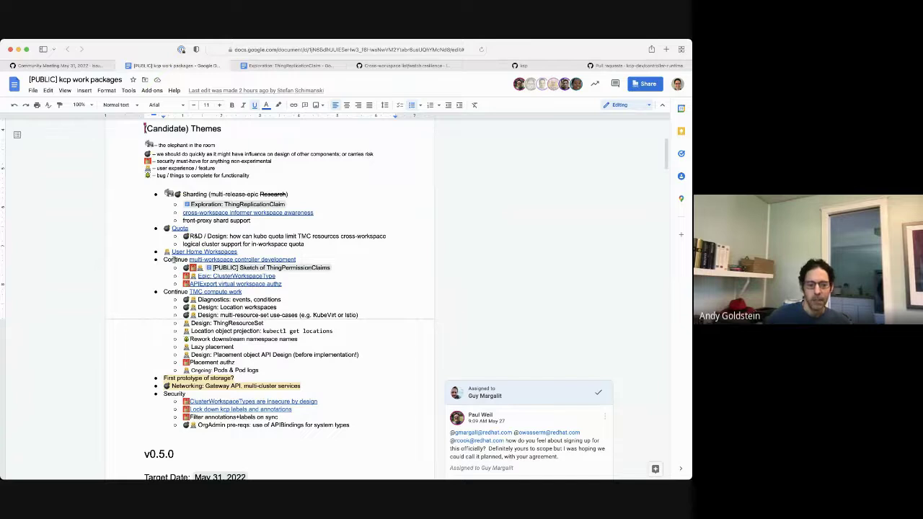
- Open the Epic: ClusterWorkspaceType GitHub issue from its link in the work packages doc
drag(164, 260, 294, 260)
click(274, 268)
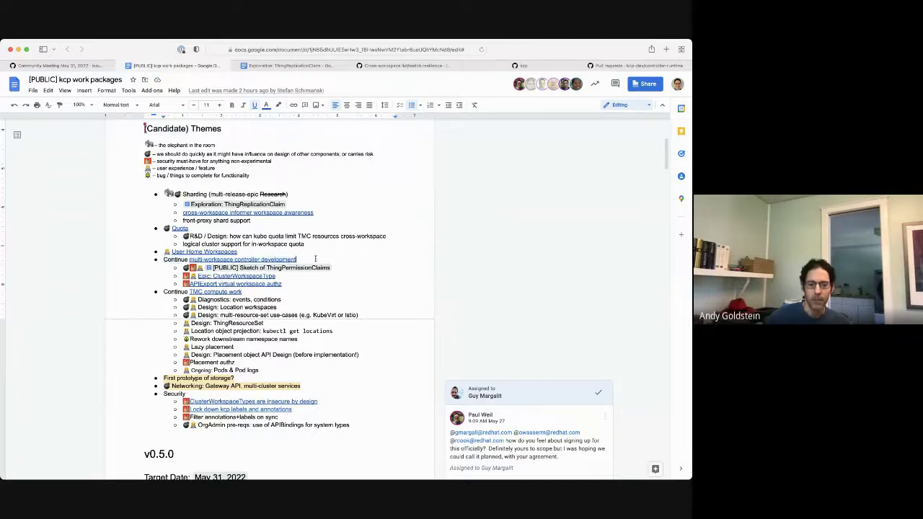
click(303, 268)
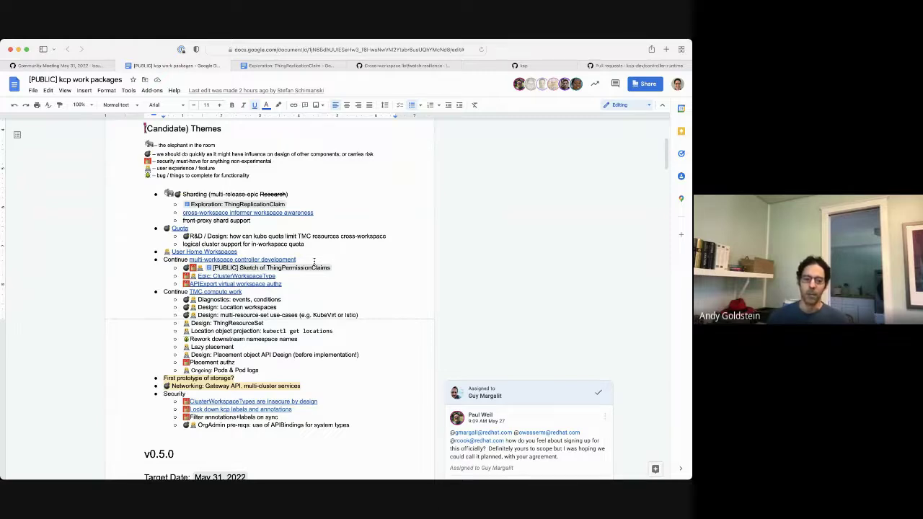
mouse_move(303, 269)
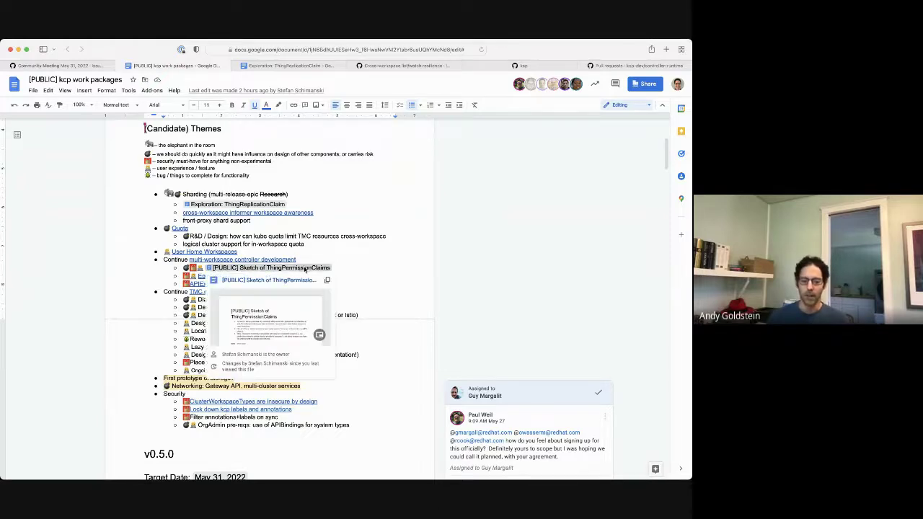
click(357, 268)
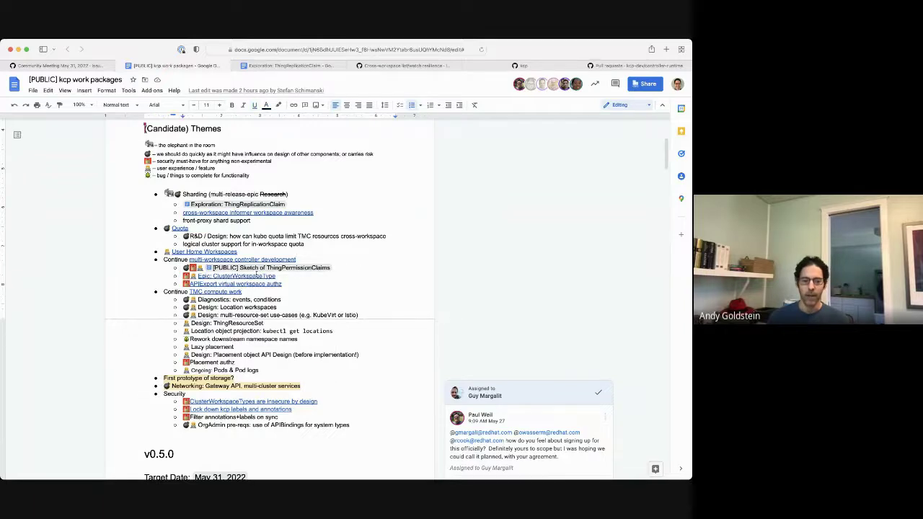
mouse_move(256, 277)
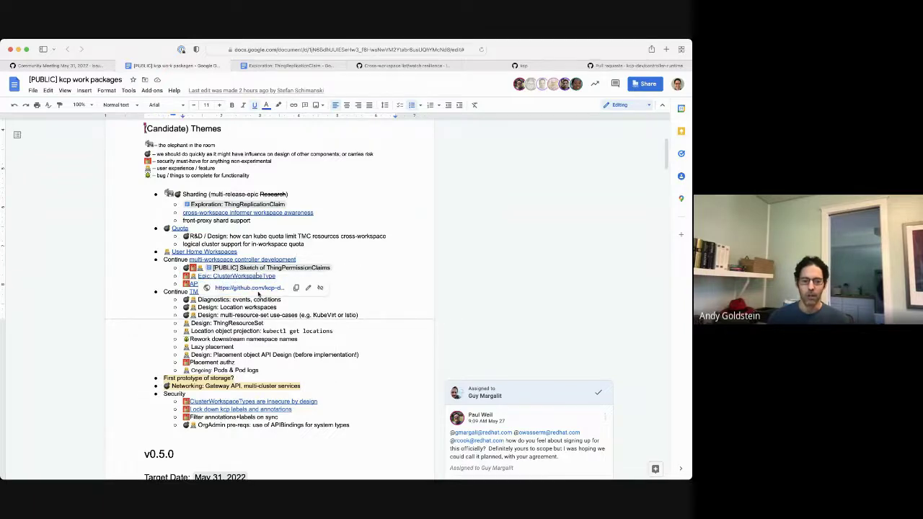
click(252, 288)
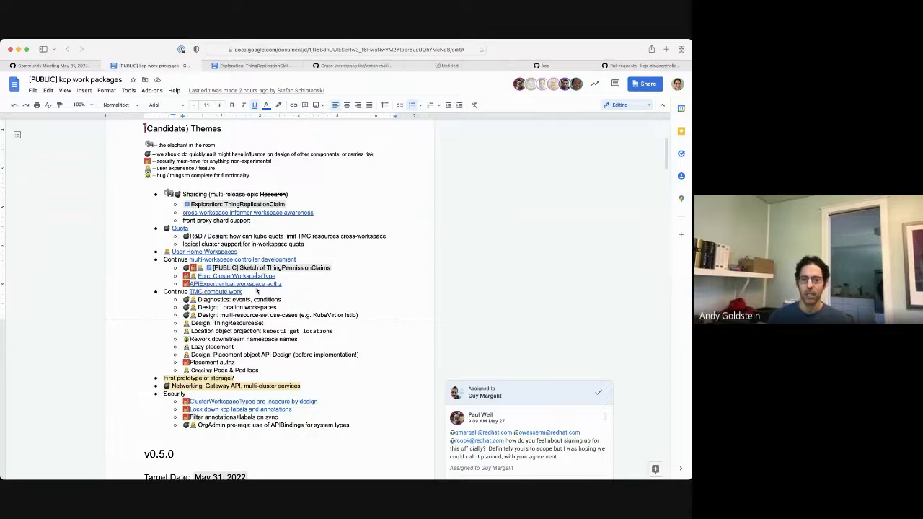
click(448, 65)
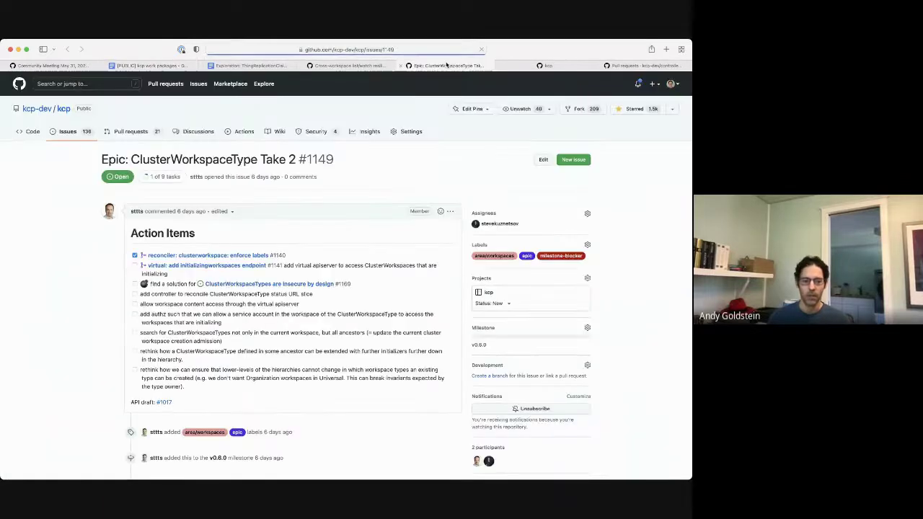
key(super+equal)
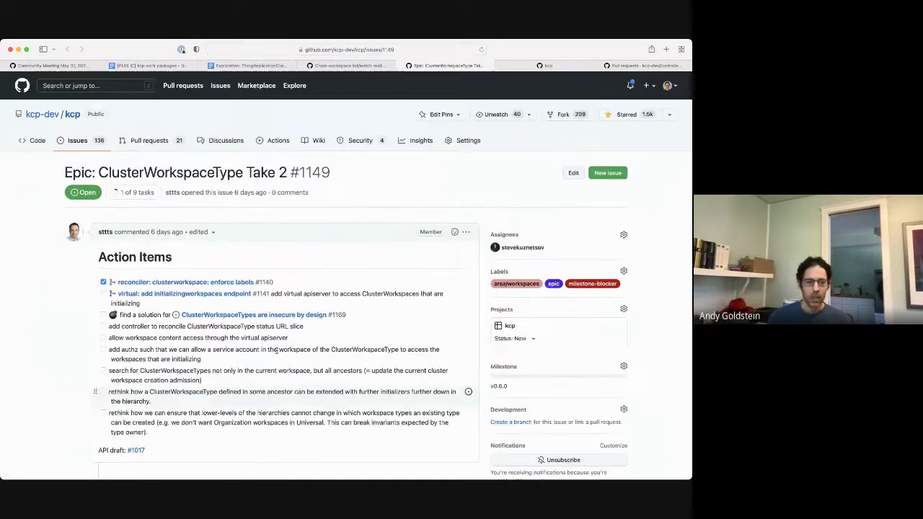
scroll(277, 350, down, 2)
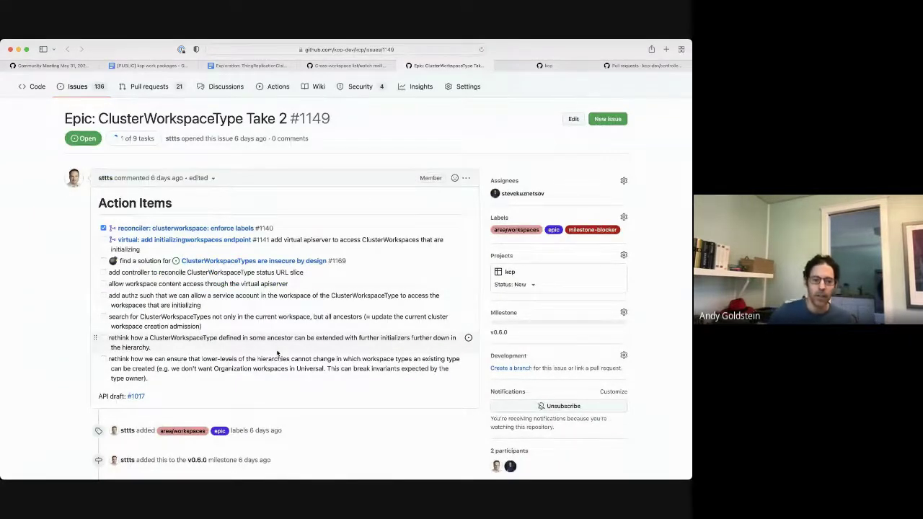
mouse_move(213, 243)
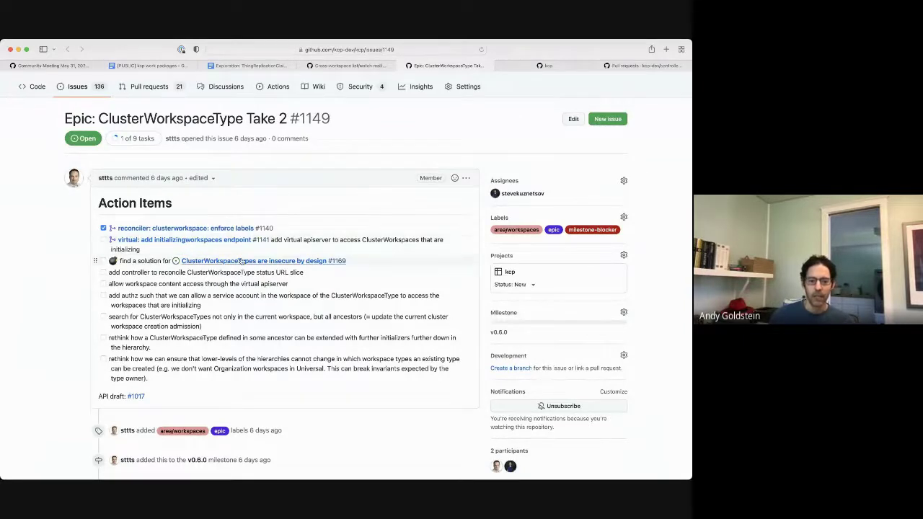
mouse_move(244, 263)
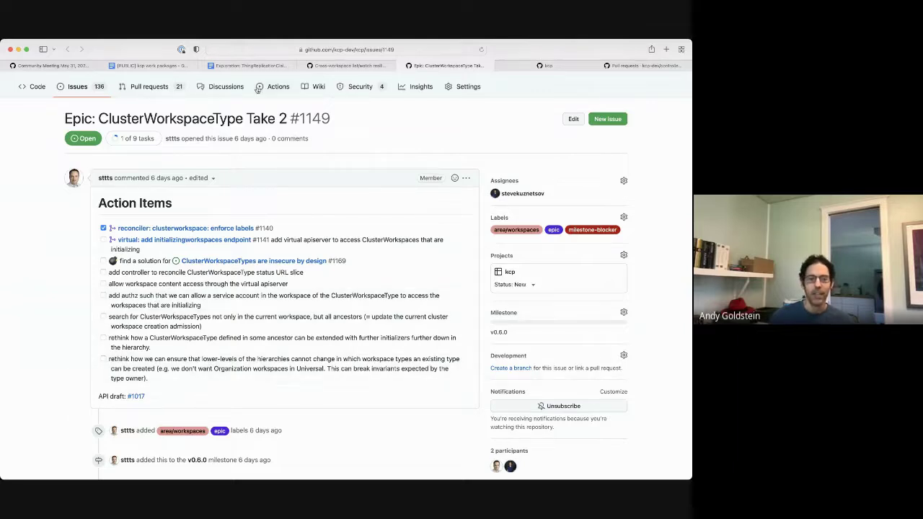
- Return to the kcp work packages doc and place the cursor at the Continue TMC compute work line
click(147, 65)
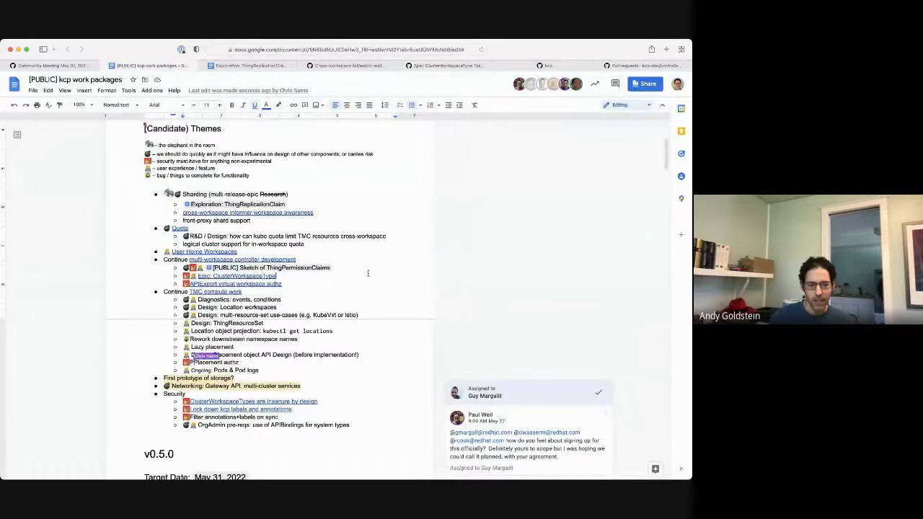
click(259, 284)
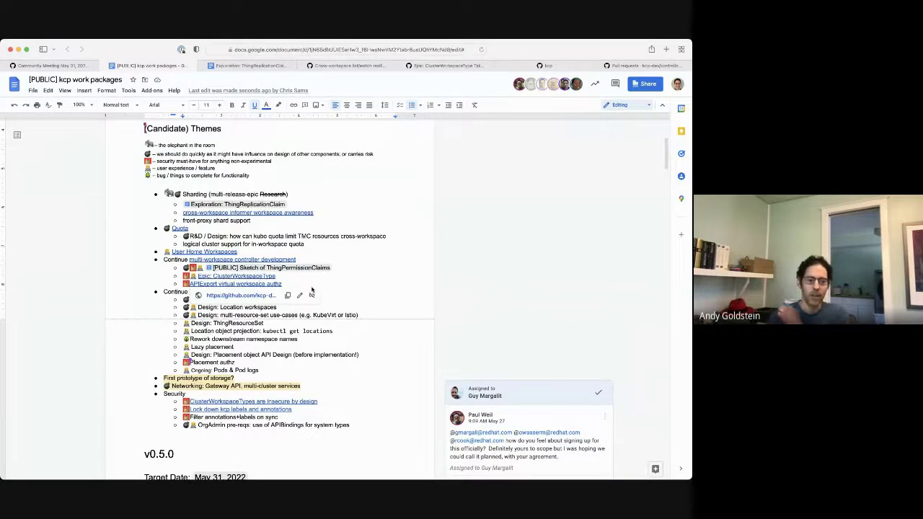
click(137, 289)
- Select the Continue TMC compute work items down to 'Ongoing: Pods & Pod logs'
drag(156, 291, 264, 370)
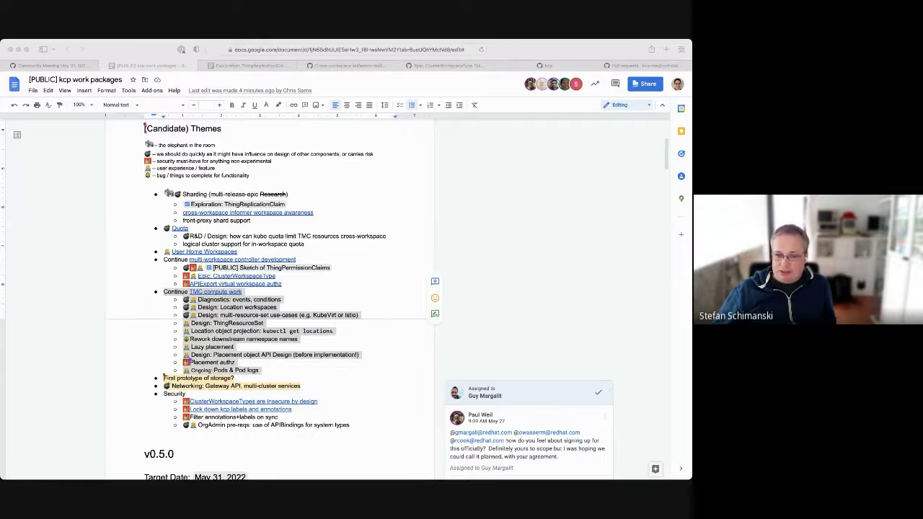
click(292, 376)
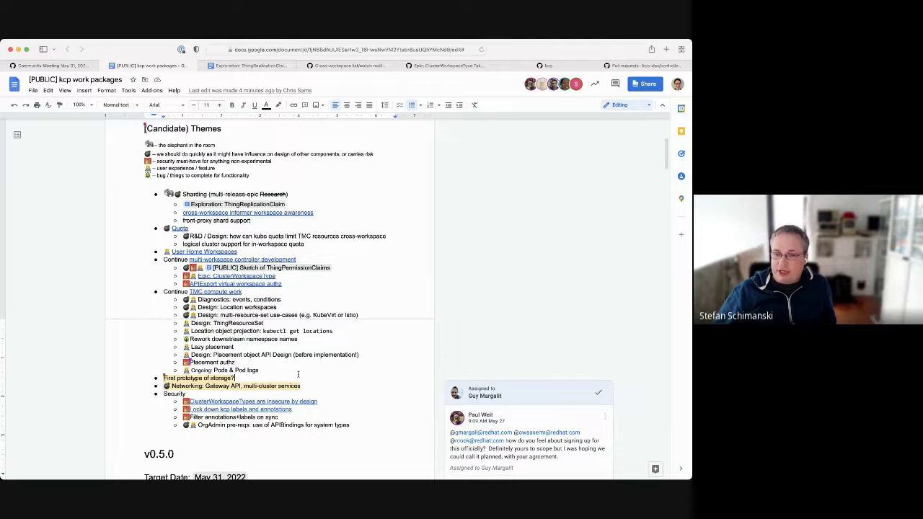
scroll(298, 374, down, 1)
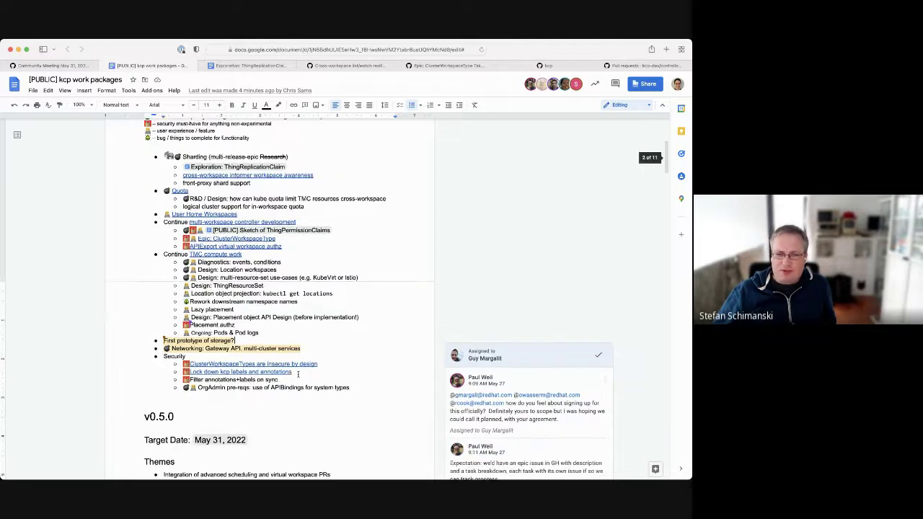
scroll(298, 374, down, 1)
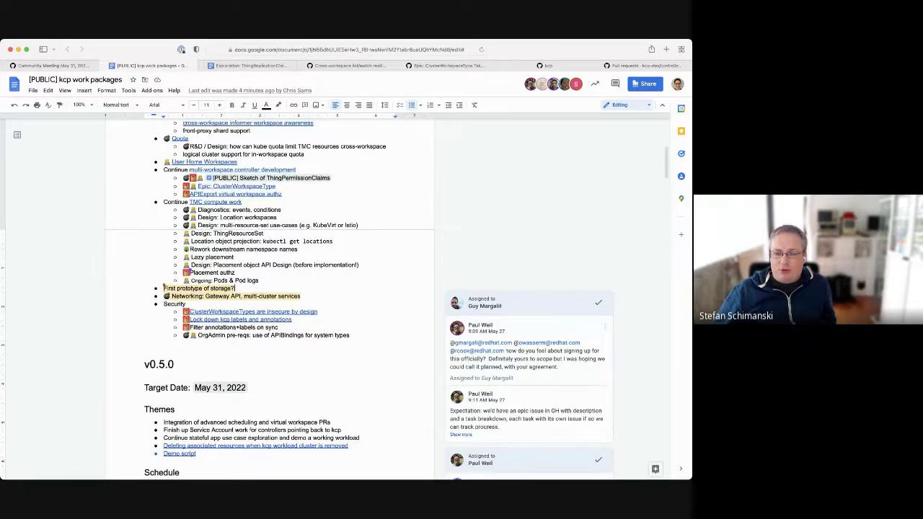
key(super+Tab)
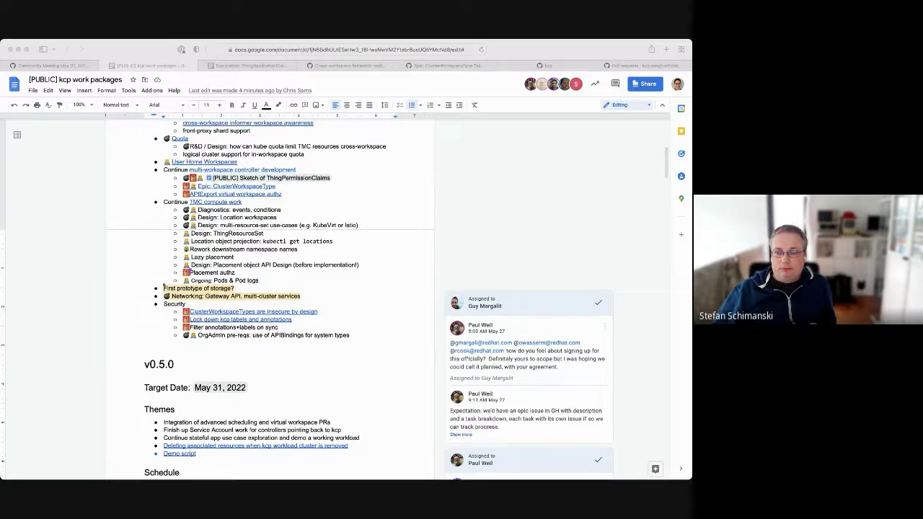
- Expand the comment thread on 'First prototype of storage?' and scroll through it
click(267, 280)
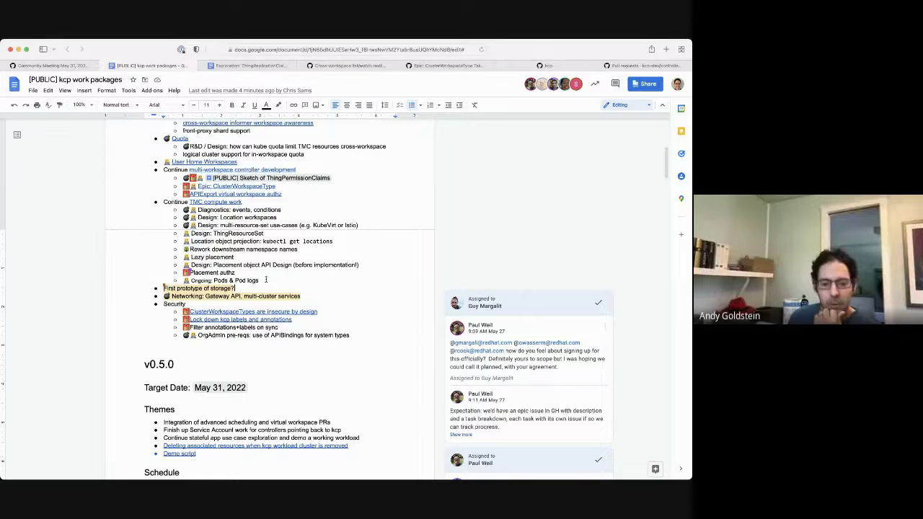
click(198, 288)
scroll(387, 374, down, 2)
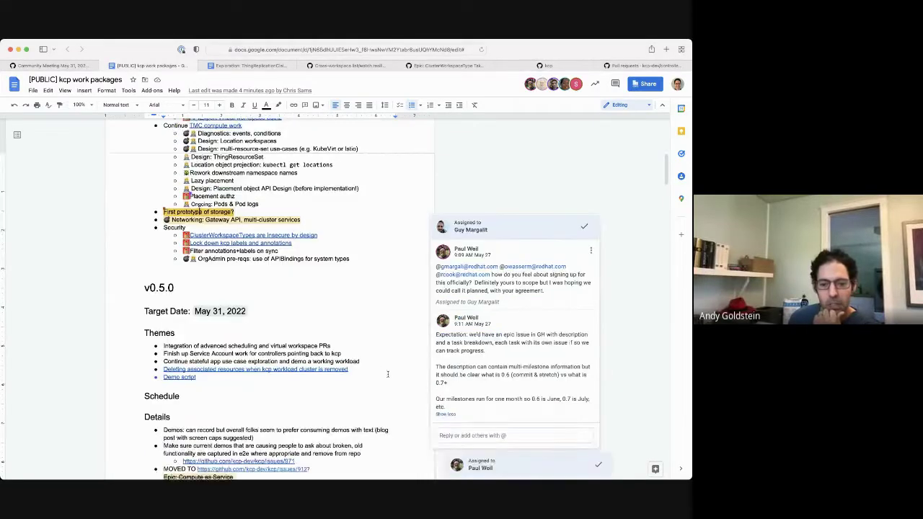
scroll(387, 375, down, 1)
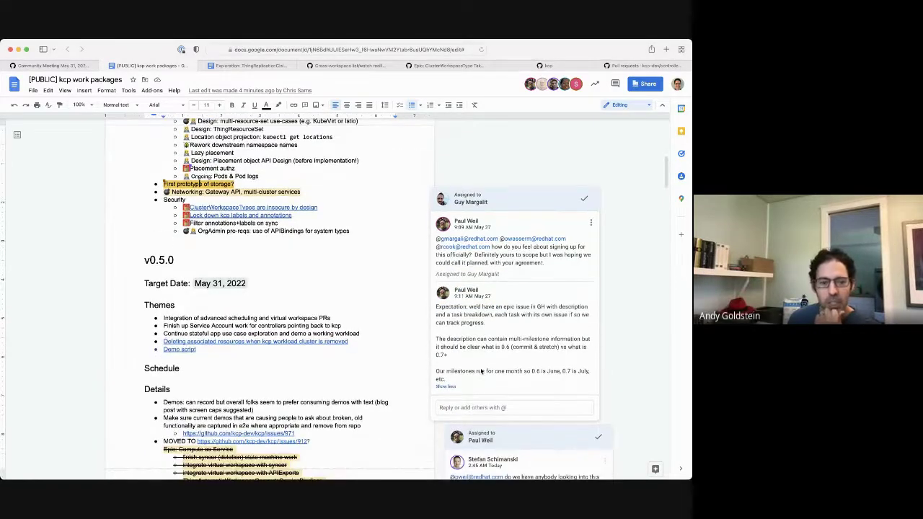
scroll(481, 372, up, 1)
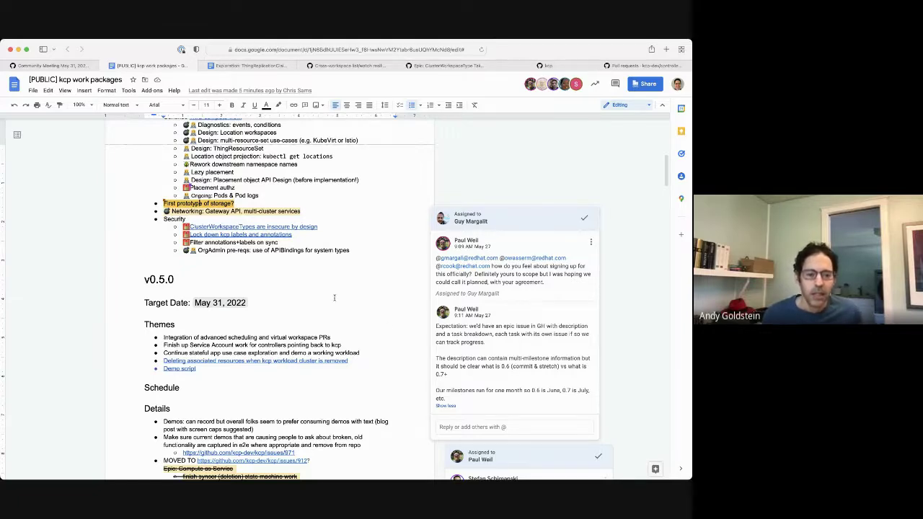
- Open the Networking item's comment and highlight the four Security sub-items, then deselect them
click(208, 211)
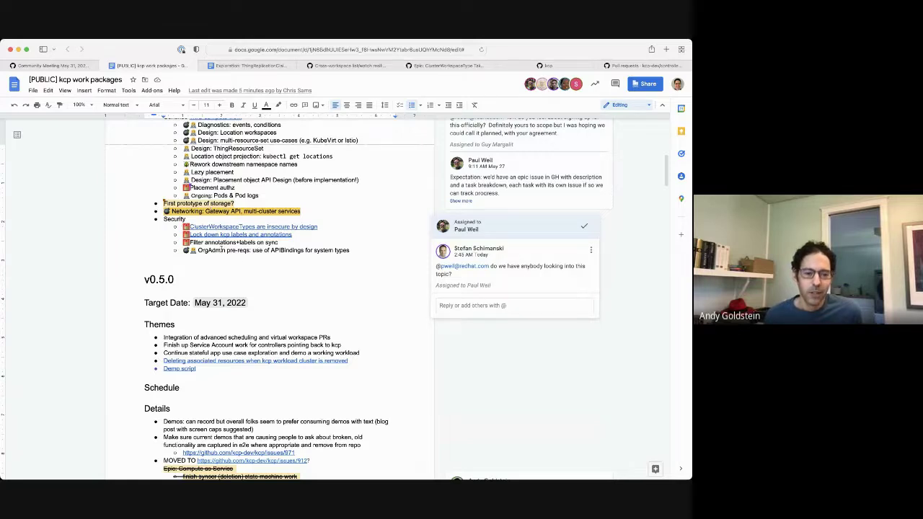
drag(350, 250, 205, 225)
scroll(205, 227, up, 1)
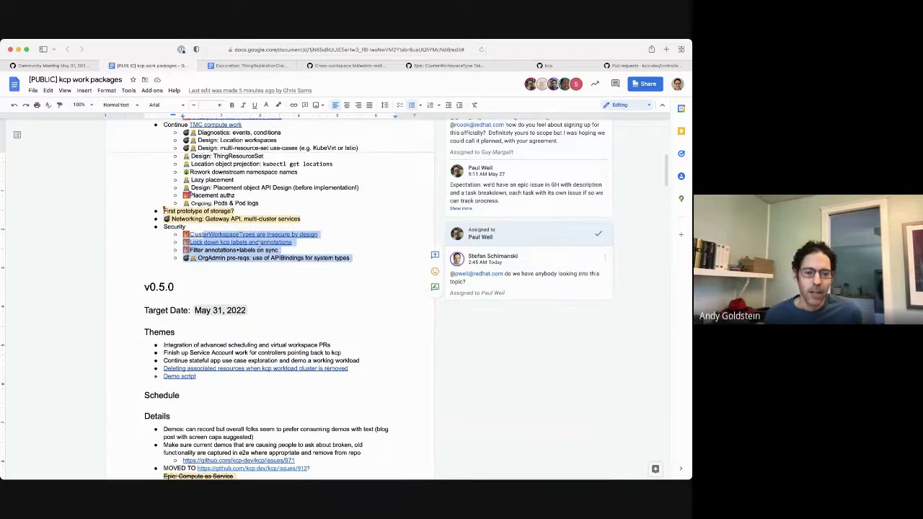
scroll(205, 229, up, 5)
scroll(260, 244, down, 1)
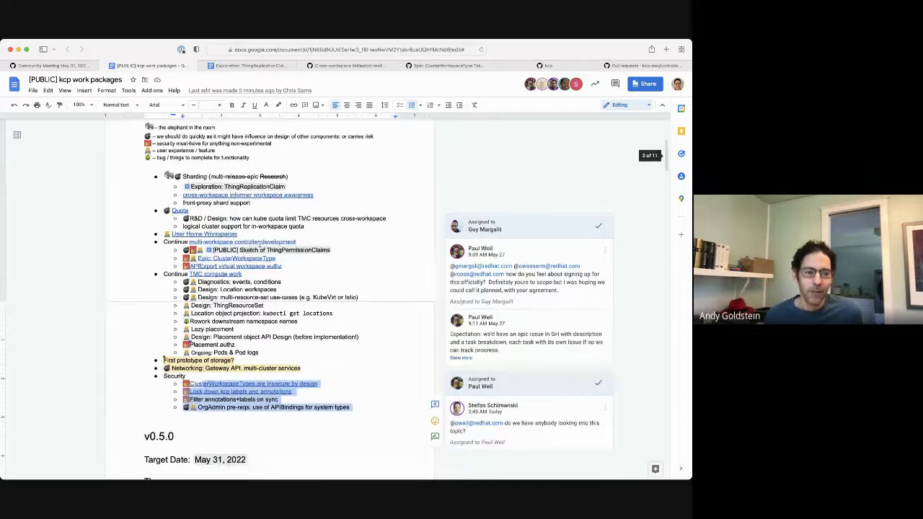
click(295, 287)
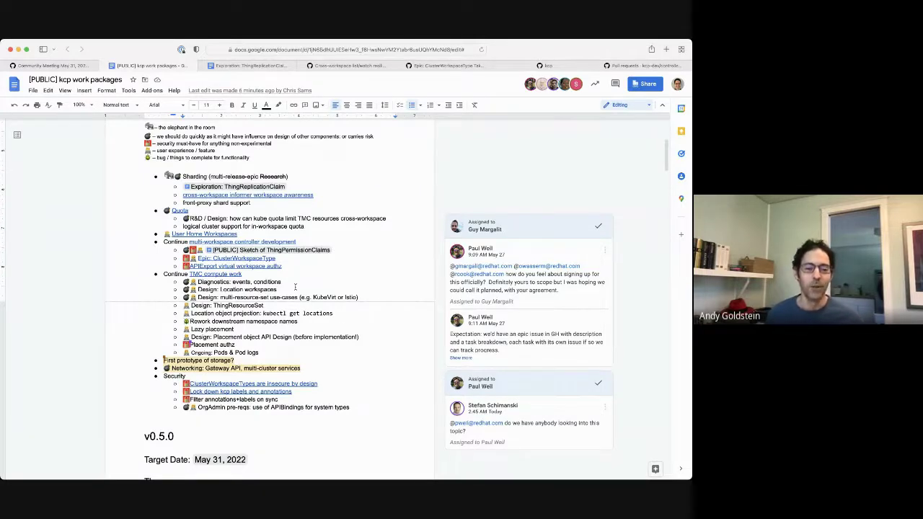
- Scroll up to bring Schedule and Candidate Themes into view
scroll(295, 287, up, 1)
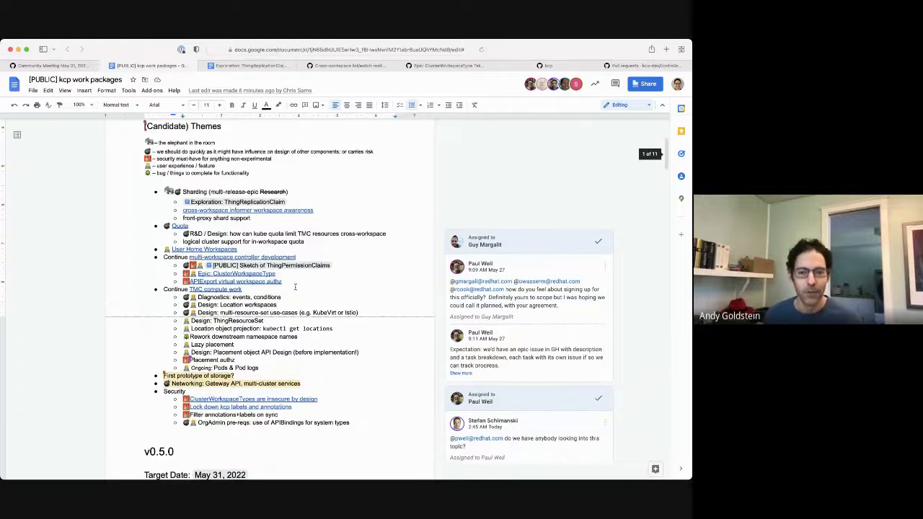
scroll(295, 286, up, 1)
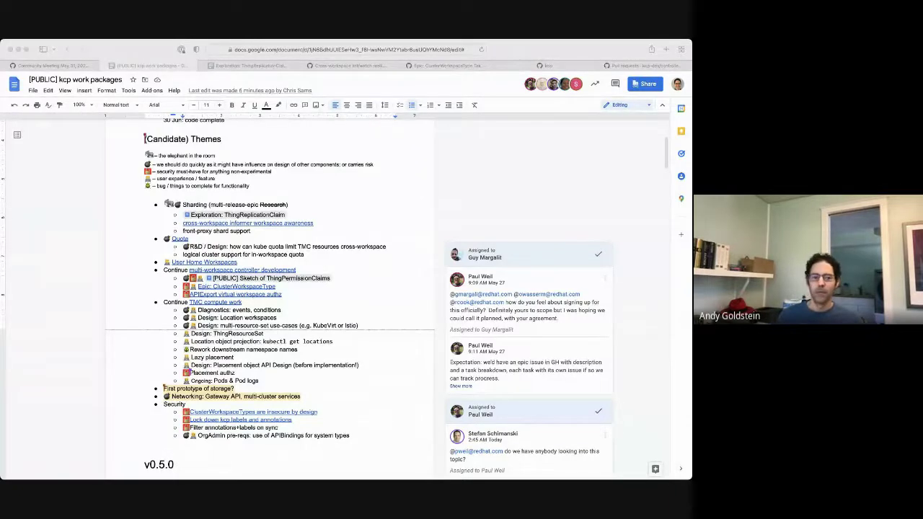
click(277, 317)
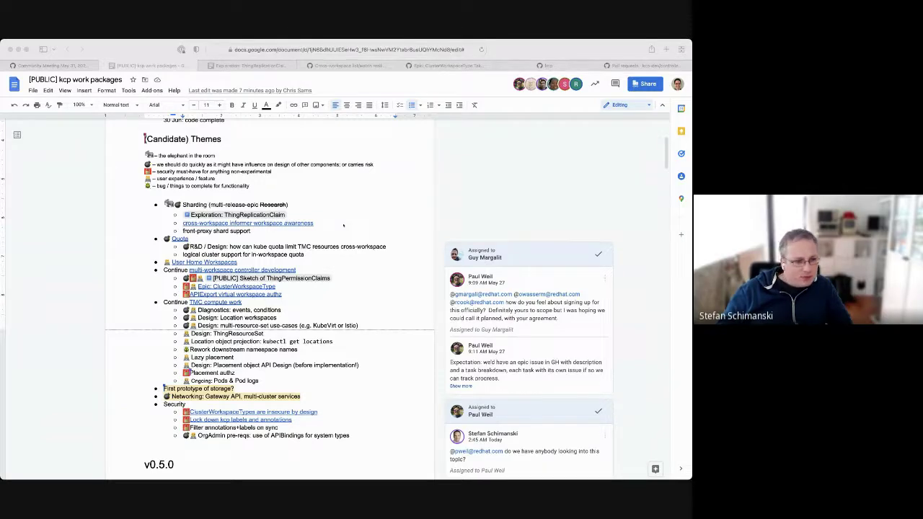
scroll(343, 226, up, 1)
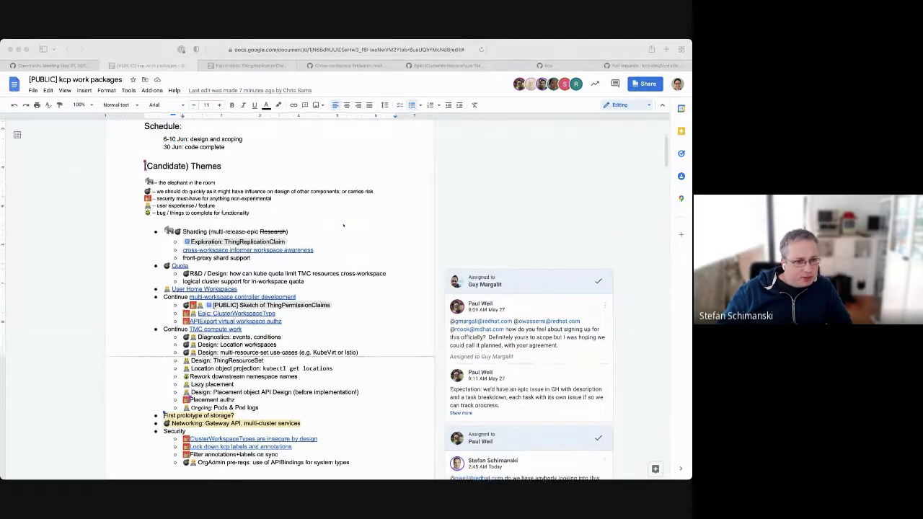
scroll(344, 225, up, 1)
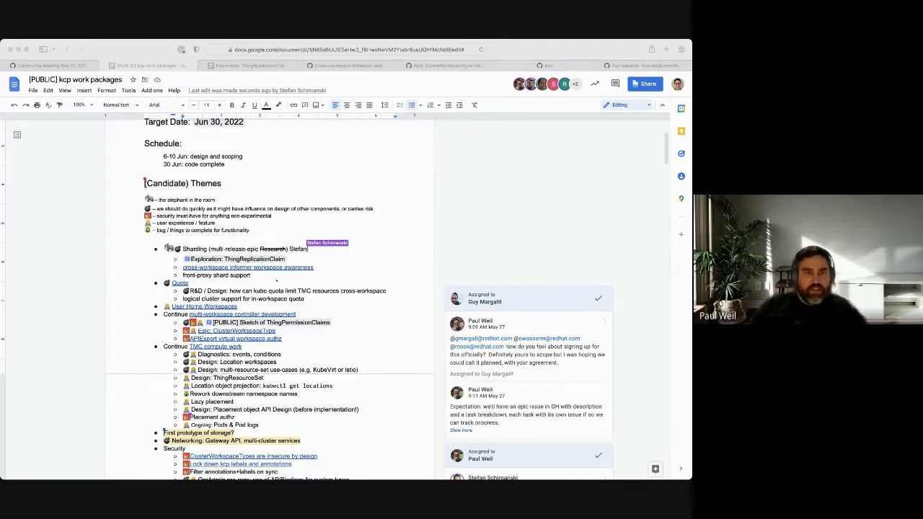
- Add the owner's name after the Quota theme line
click(278, 284)
text(- Andy,)
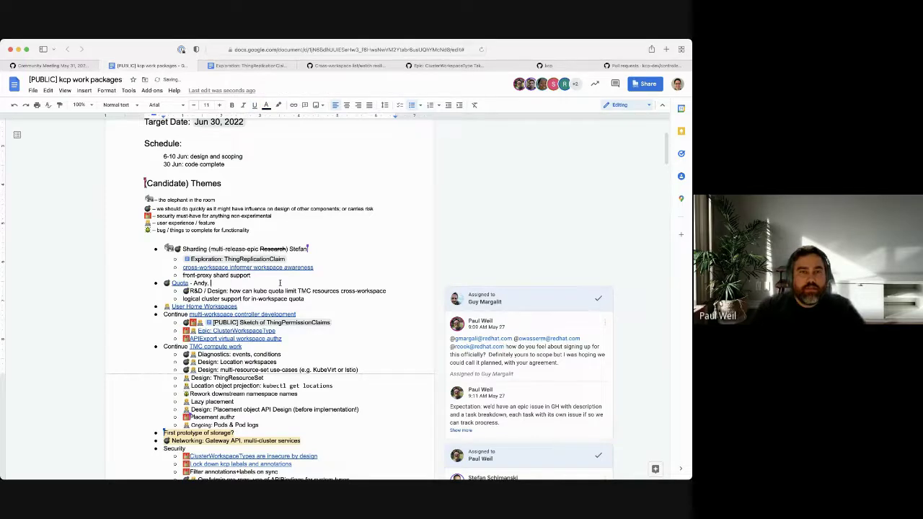
scroll(280, 282, down, 1)
scroll(280, 283, down, 1)
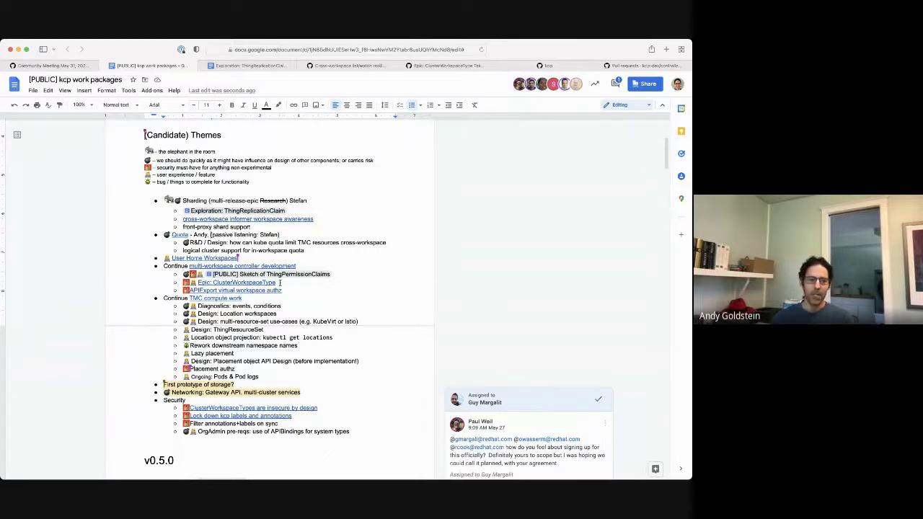
click(68, 67)
scroll(117, 231, up, 2)
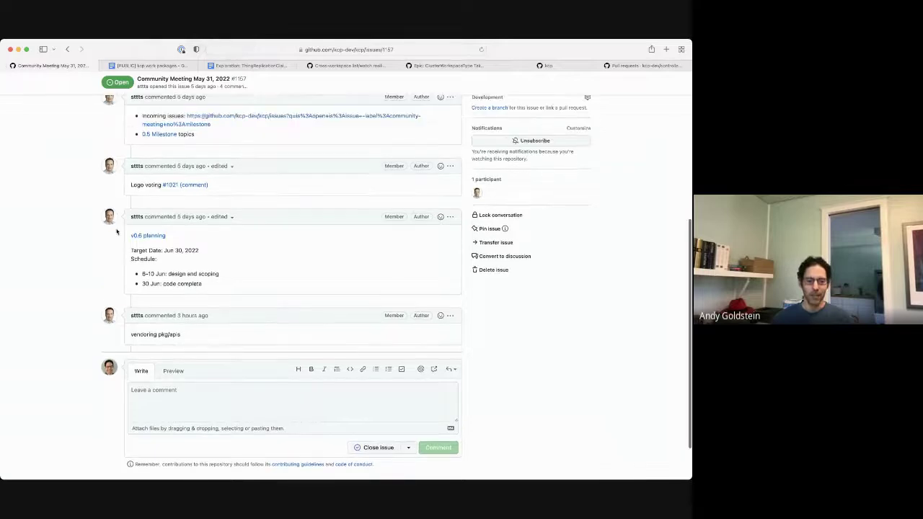
scroll(117, 230, up, 1)
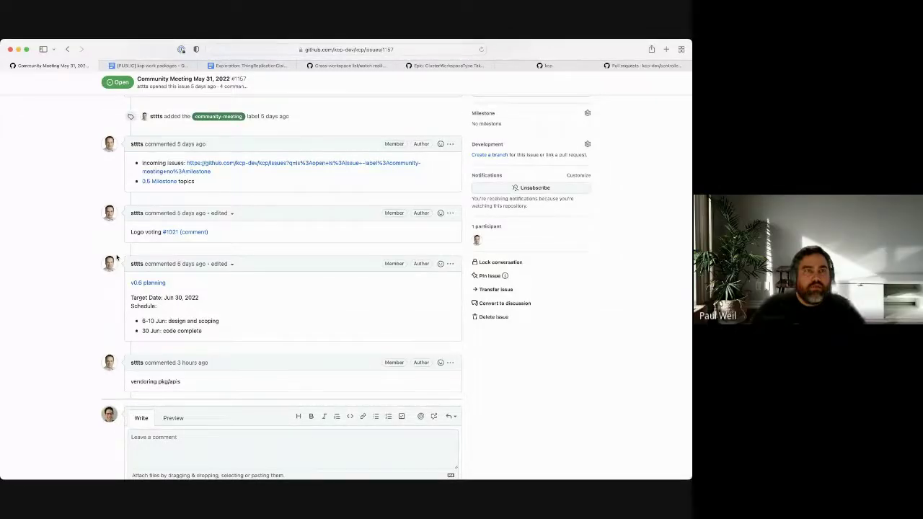
click(158, 66)
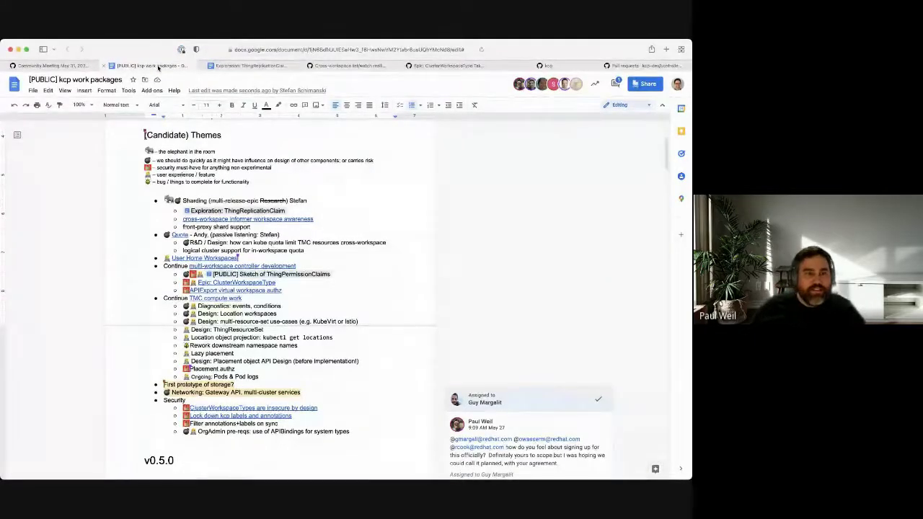
- Accept the suggested owner tag on the Design: ThingResourceSet item
click(291, 49)
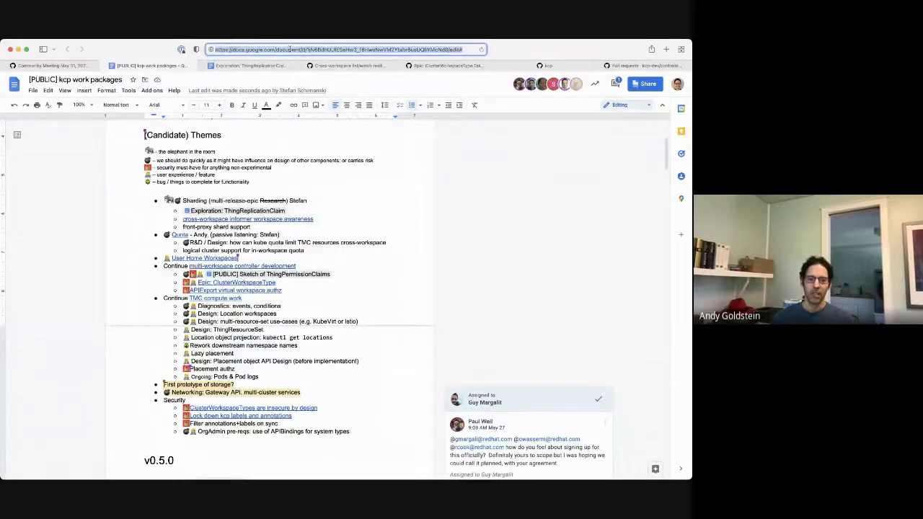
click(524, 381)
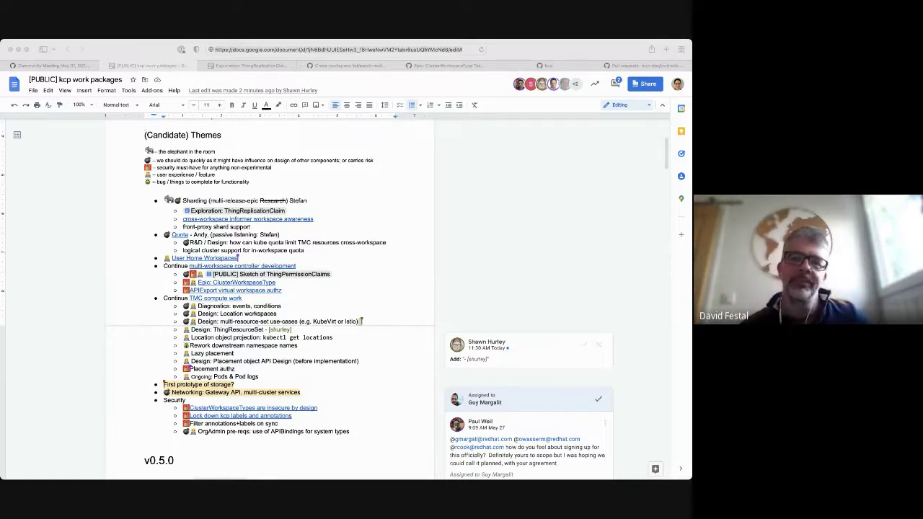
click(549, 276)
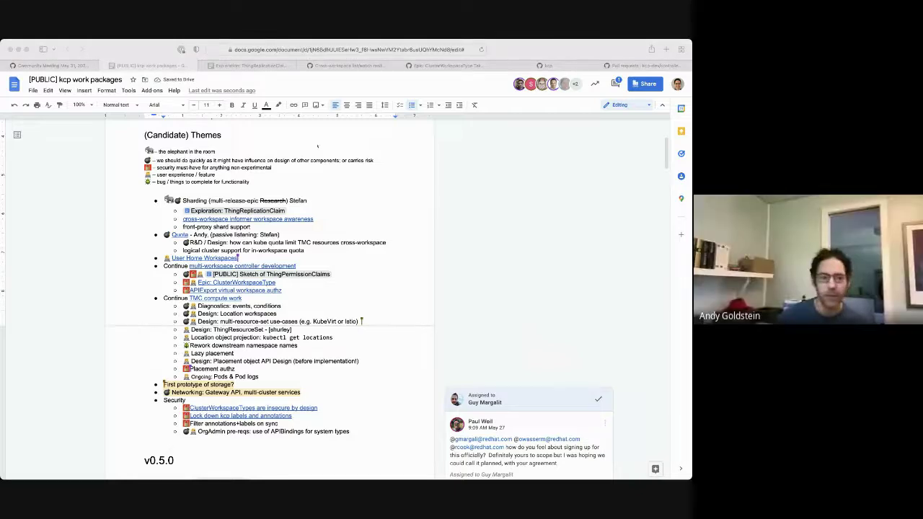
- Bring up the Community Meeting May 31, 2022 issue and scroll to its agenda comment
click(78, 65)
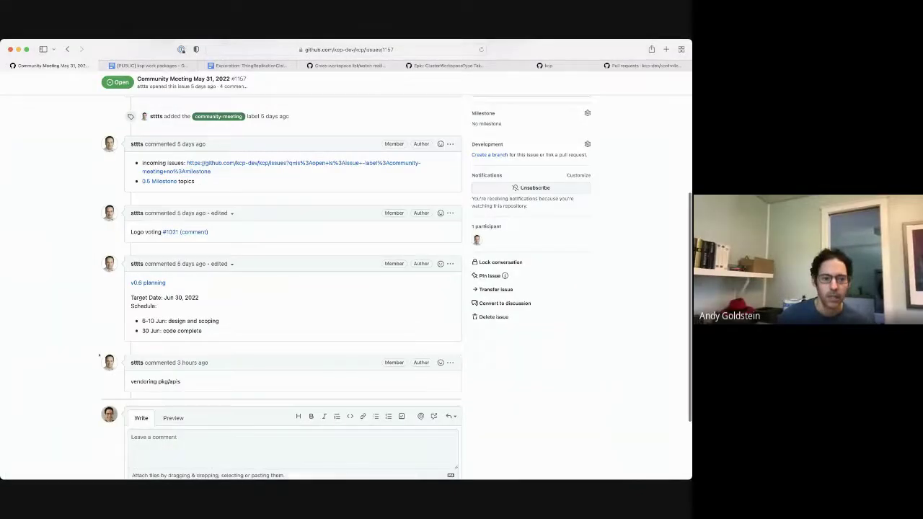
scroll(178, 380, down, 1)
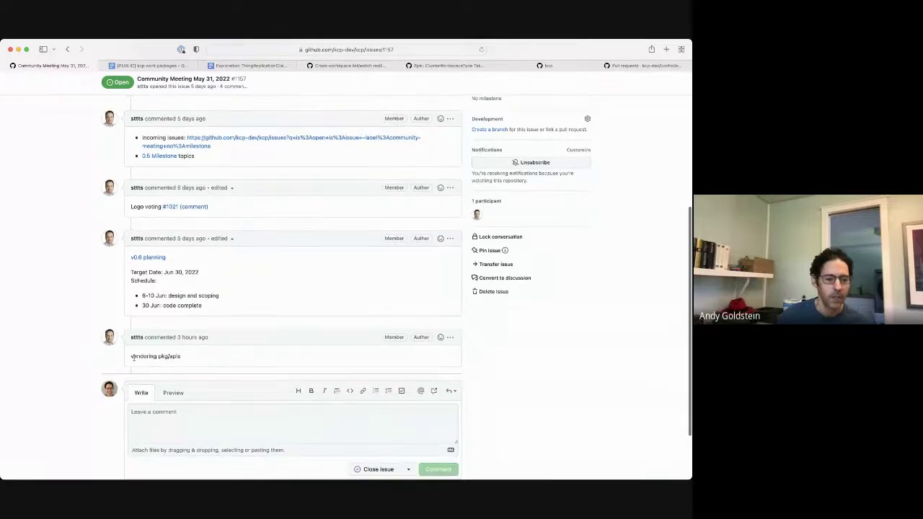
drag(131, 356, 197, 356)
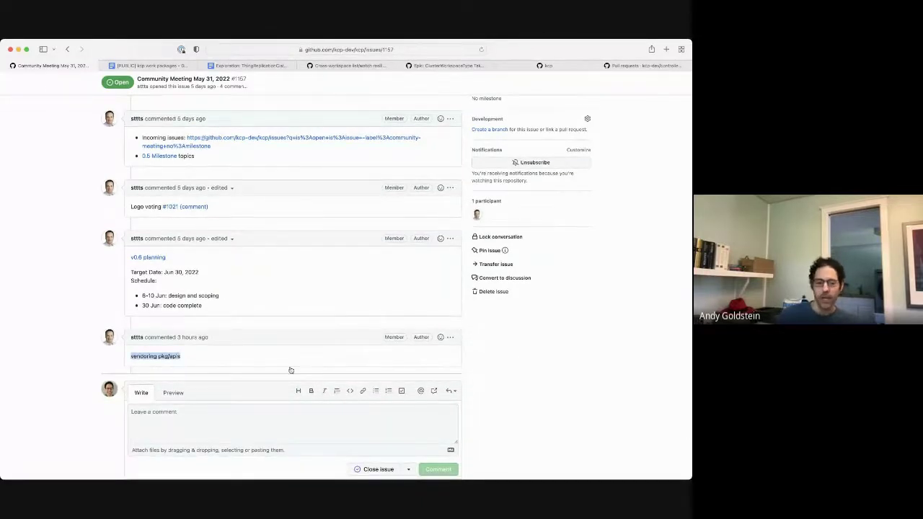
key(super+Tab)
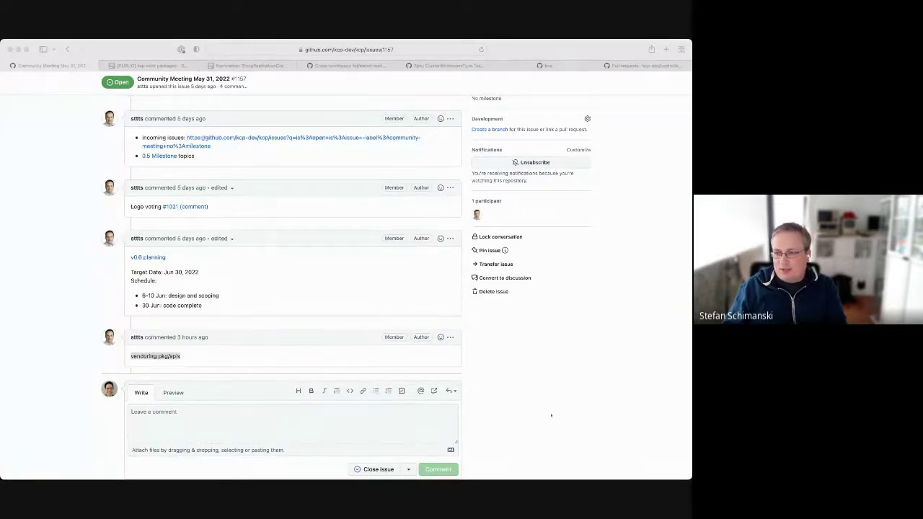
key(super+Tab)
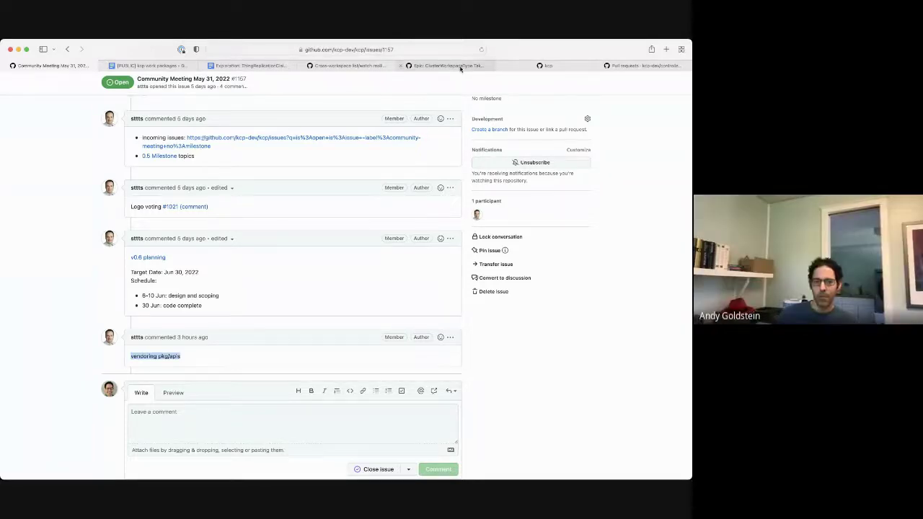
- Go to the kcp-dev/controller-runtime-example repository and open its go.mod file
click(638, 66)
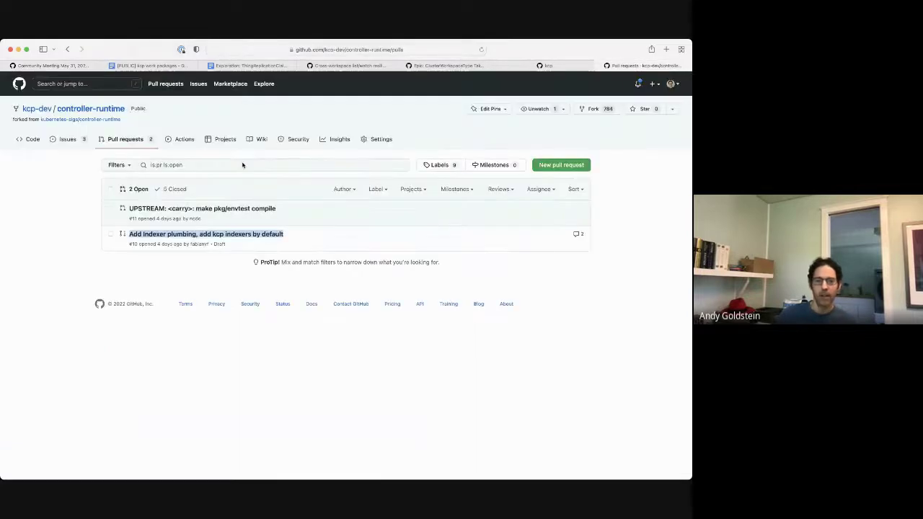
text(-example)
key(Return)
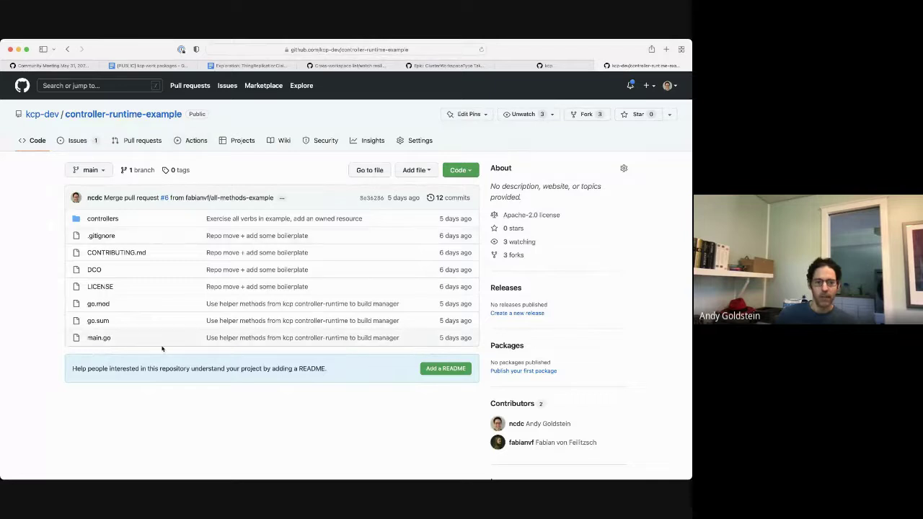
click(98, 304)
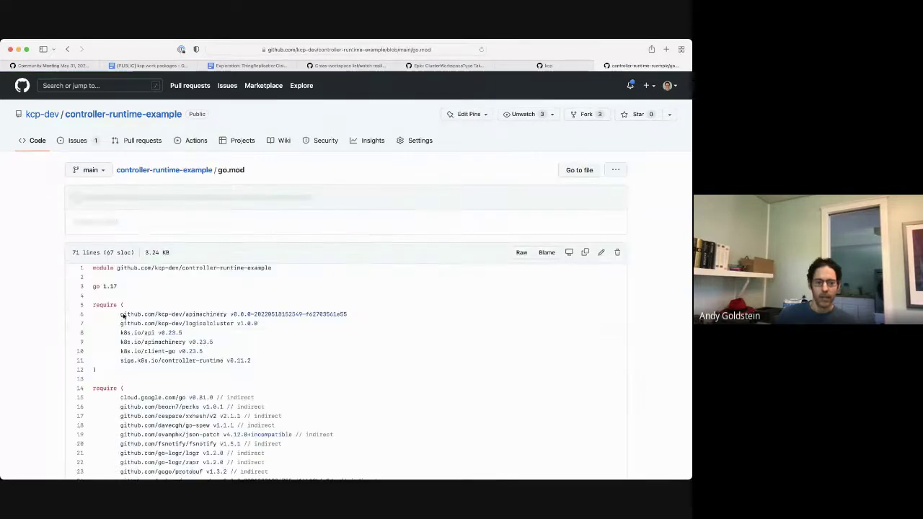
- Highlight the replace directives pointing k8s.io and controller-runtime at kcp-dev forks
scroll(218, 347, down, 10)
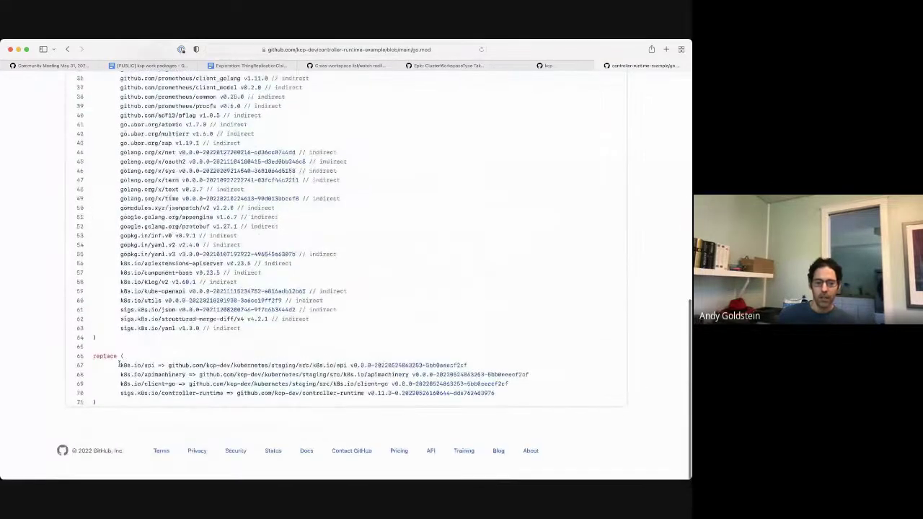
drag(119, 365, 554, 383)
drag(120, 394, 252, 393)
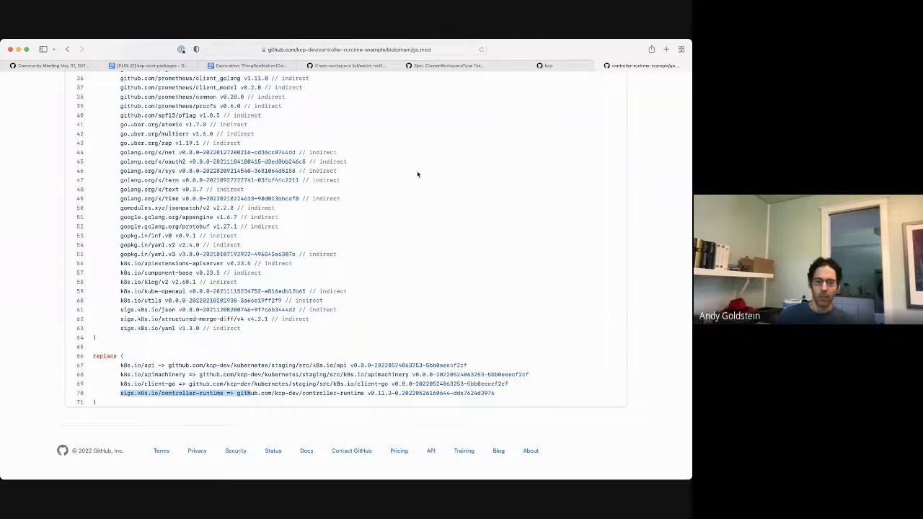
scroll(287, 257, up, 5)
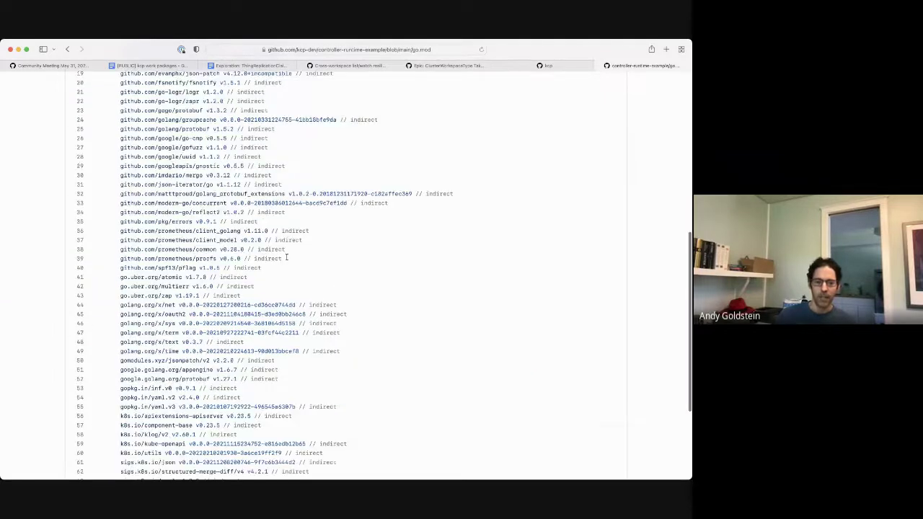
scroll(287, 257, up, 10)
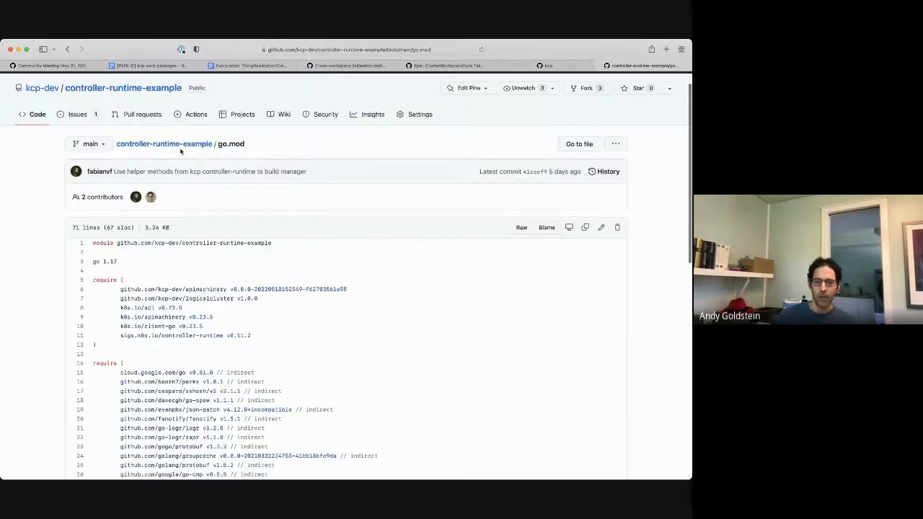
- Open kcp's go.mod and highlight its replace block, lines 42–68, then return to the meeting issue
key(ctrl+shift+Tab)
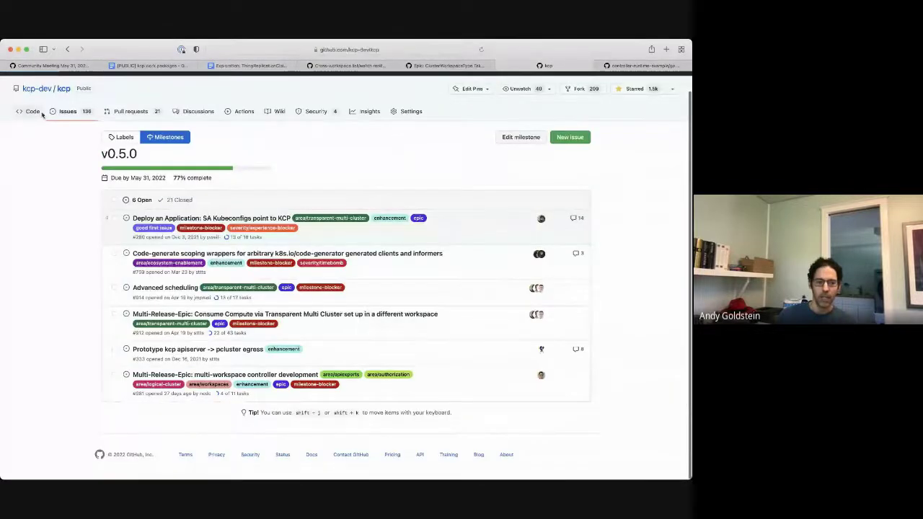
click(41, 113)
scroll(185, 303, down, 4)
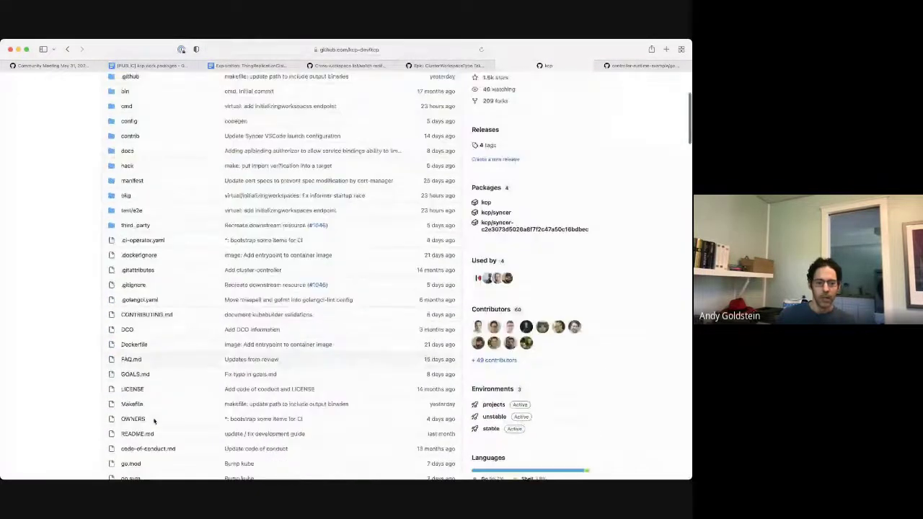
scroll(155, 390, down, 2)
click(132, 391)
scroll(144, 253, up, 1)
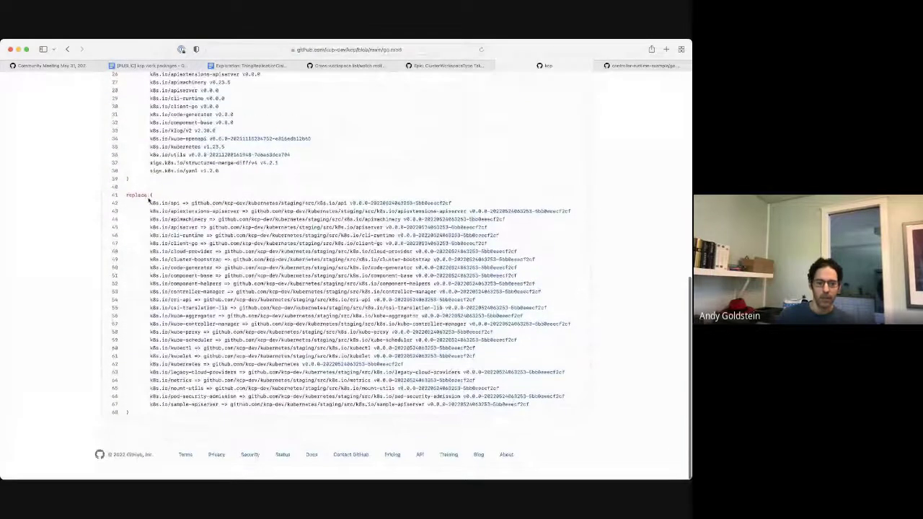
drag(149, 201, 542, 405)
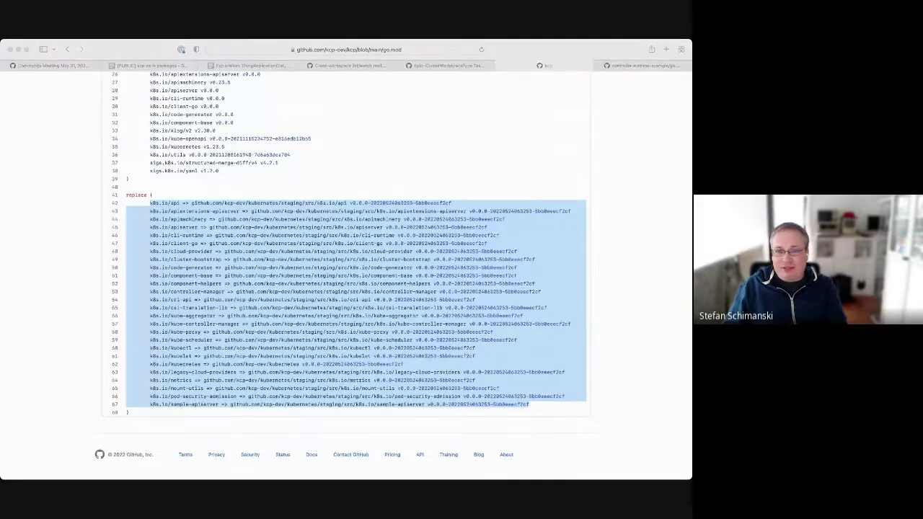
click(48, 66)
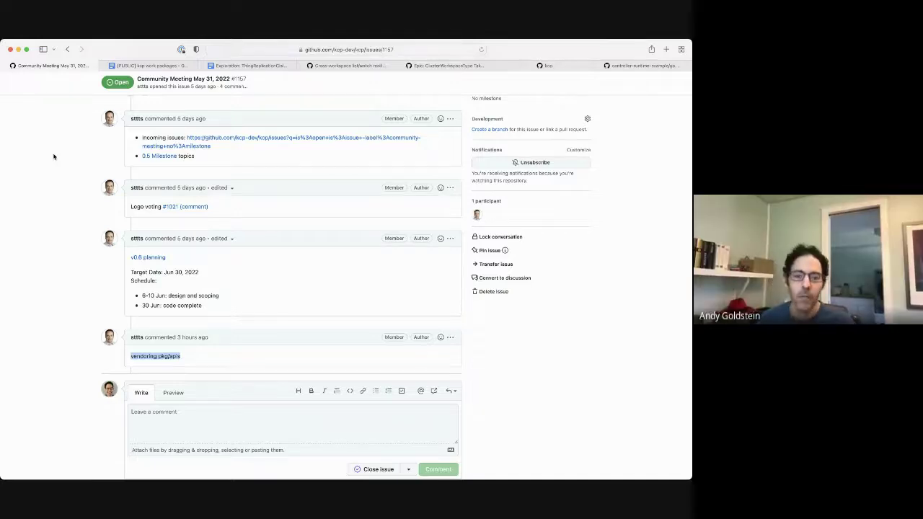
- Open main.go from the controller-runtime-example repository root and scroll to func main()
click(638, 65)
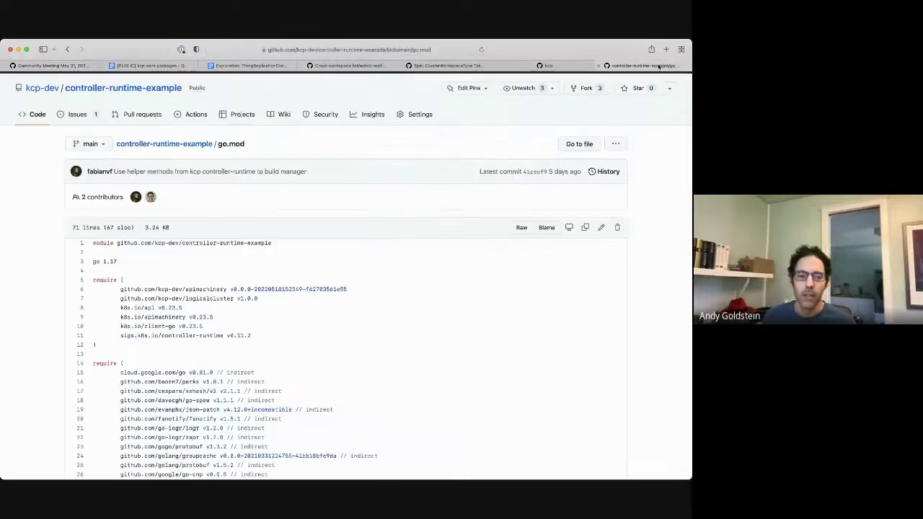
click(167, 146)
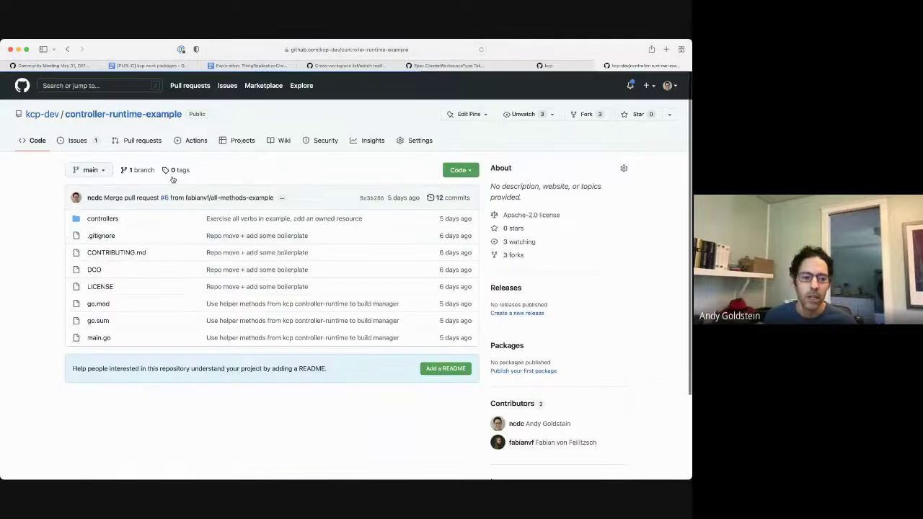
click(98, 337)
scroll(214, 319, down, 5)
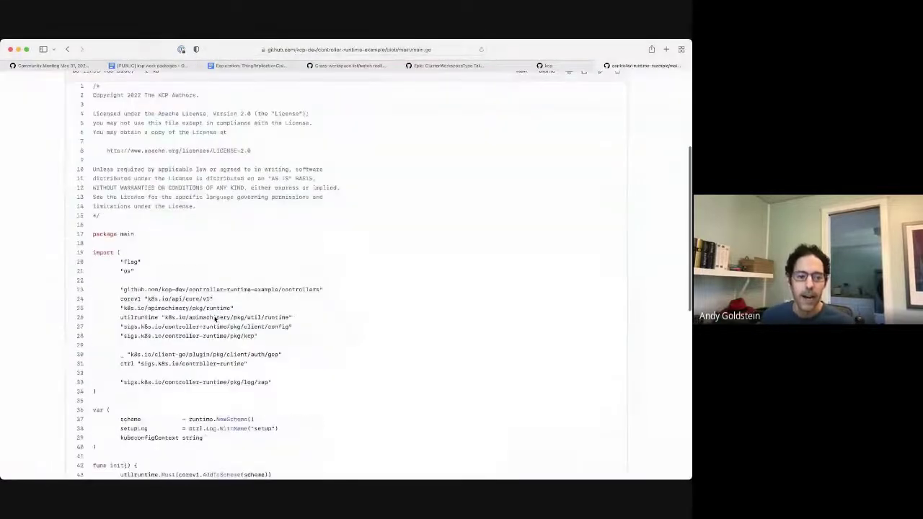
scroll(215, 320, down, 10)
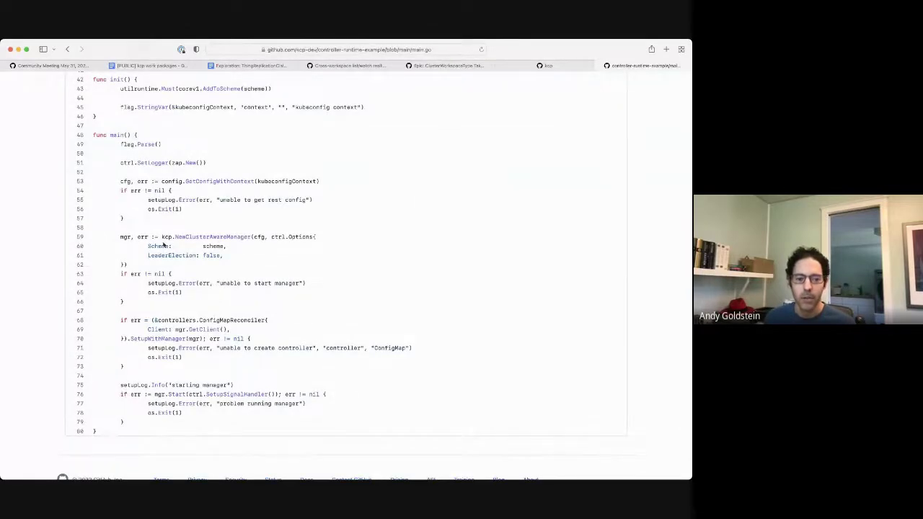
- Highlight the kcp.NewClusterAwareManager call, the ConfigMapReconciler setup, and the manager setup through its start
drag(161, 237, 324, 241)
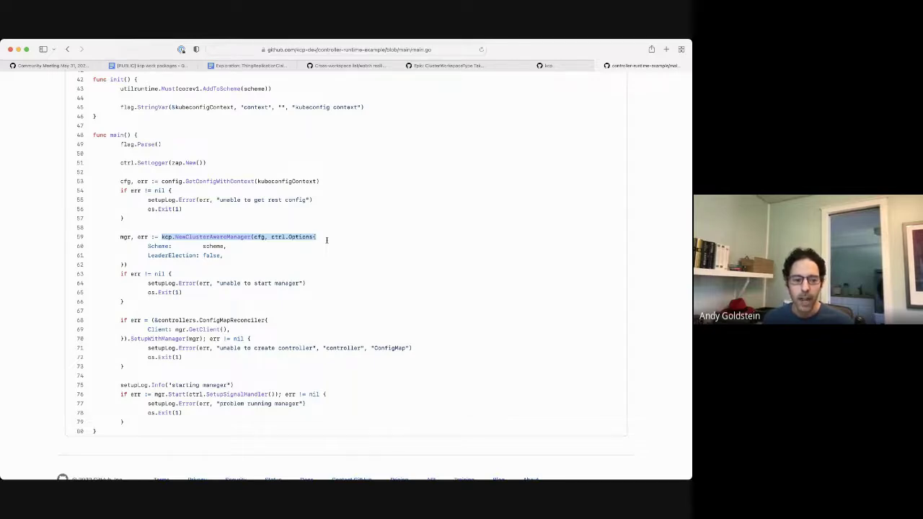
drag(120, 318, 176, 363)
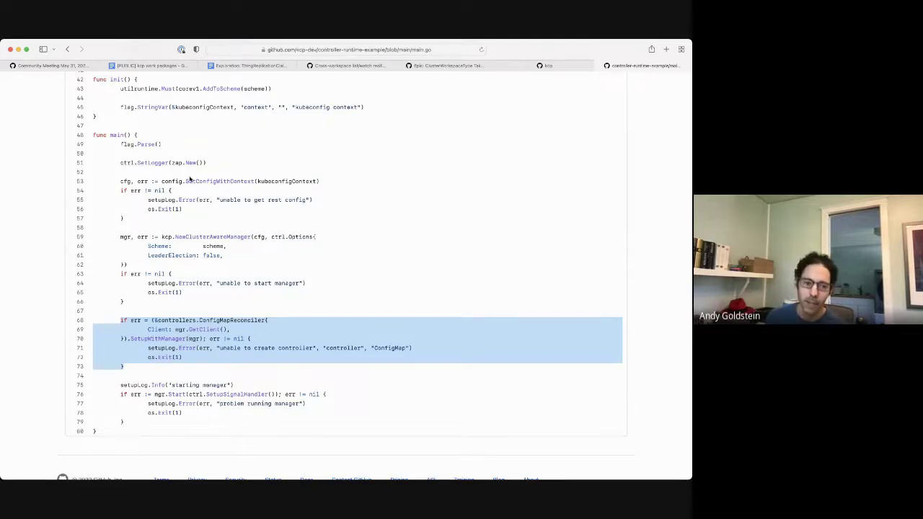
drag(81, 219, 234, 408)
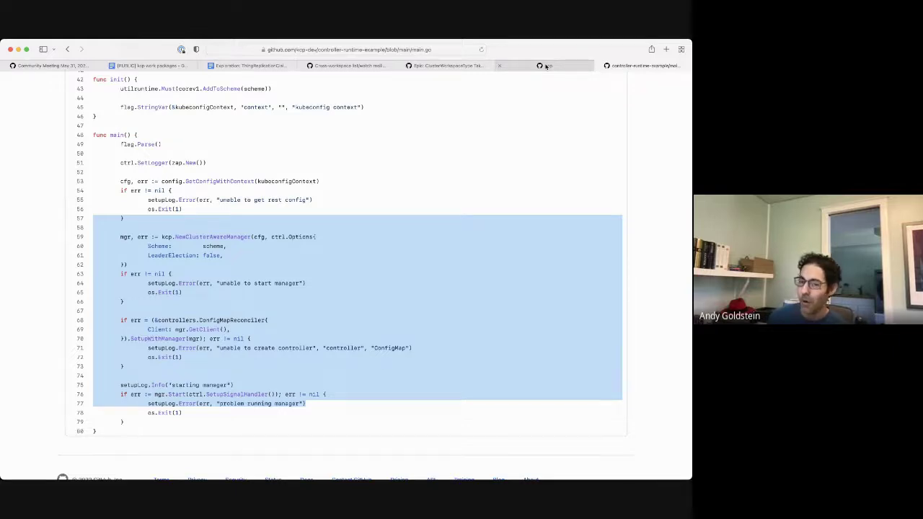
click(546, 65)
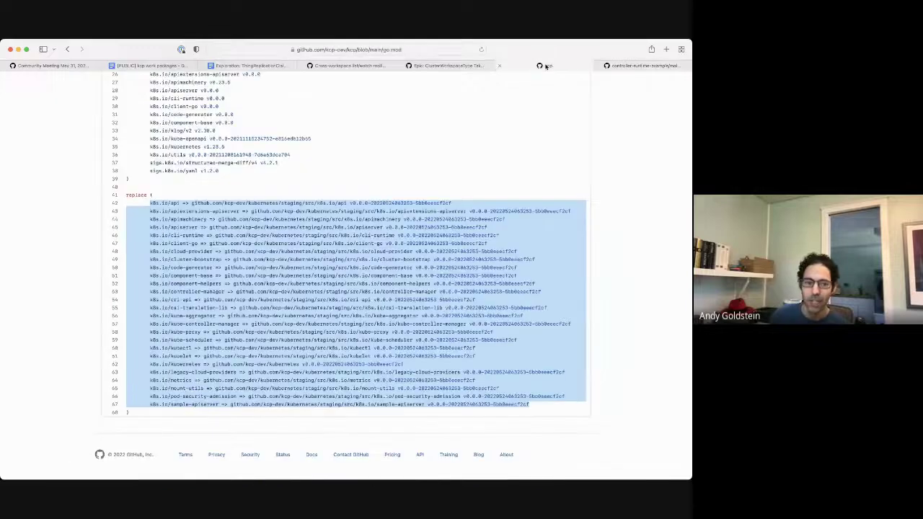
click(51, 66)
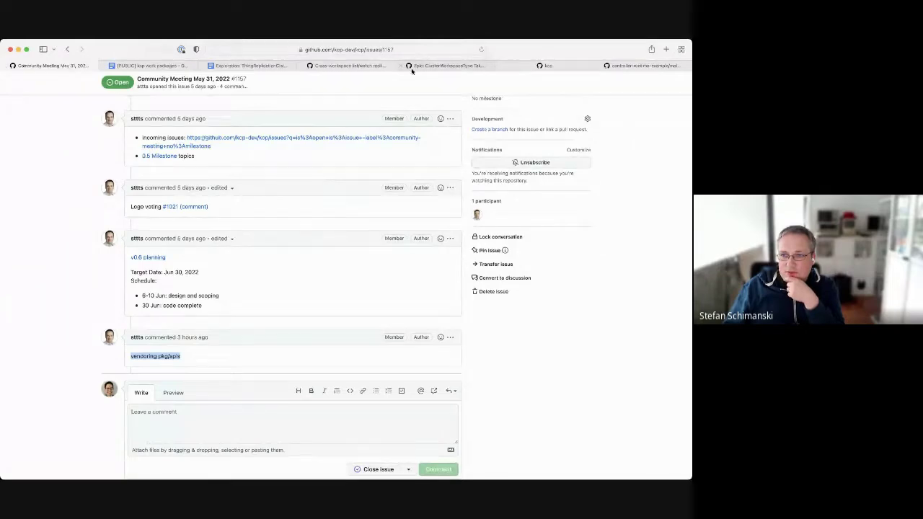
click(538, 67)
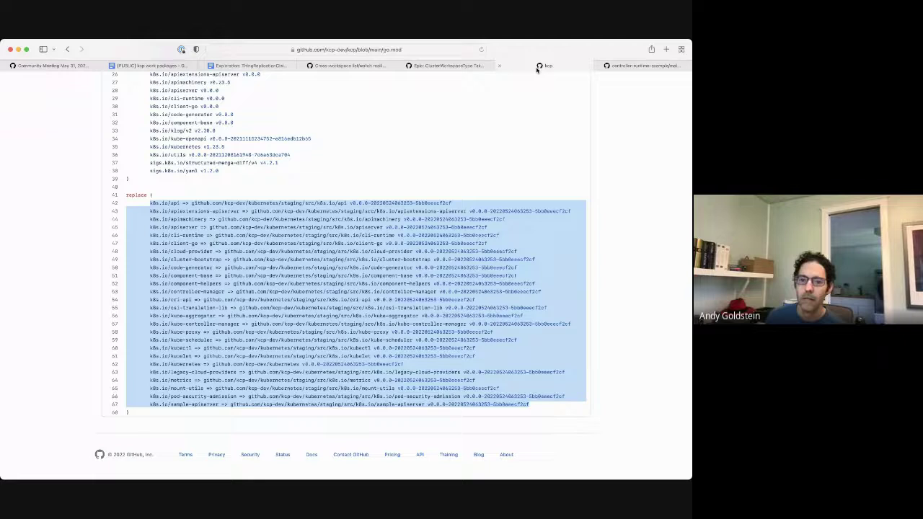
click(633, 66)
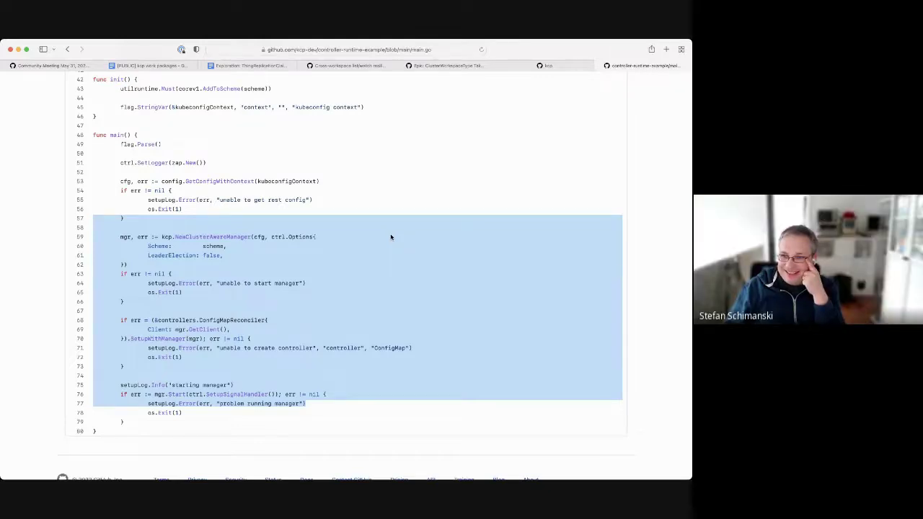
click(555, 67)
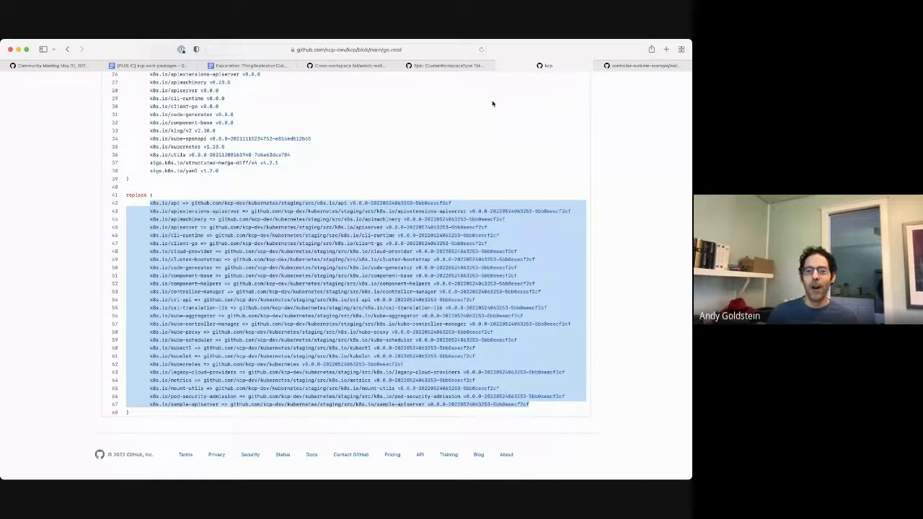
- In kcp's go.mod, highlight a v0.0.0 require version and the github.com/kcp-dev/kcp module path
scroll(248, 190, up, 3)
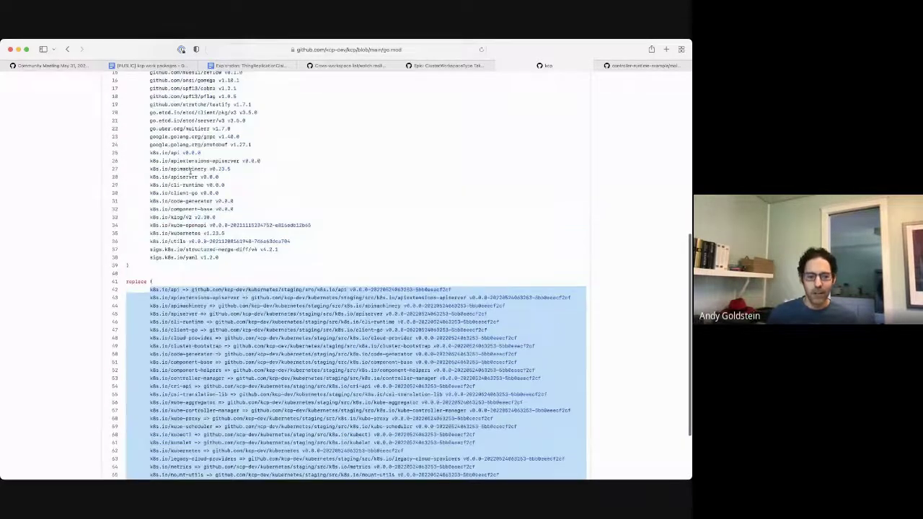
click(202, 178)
drag(207, 185, 232, 209)
scroll(249, 206, up, 5)
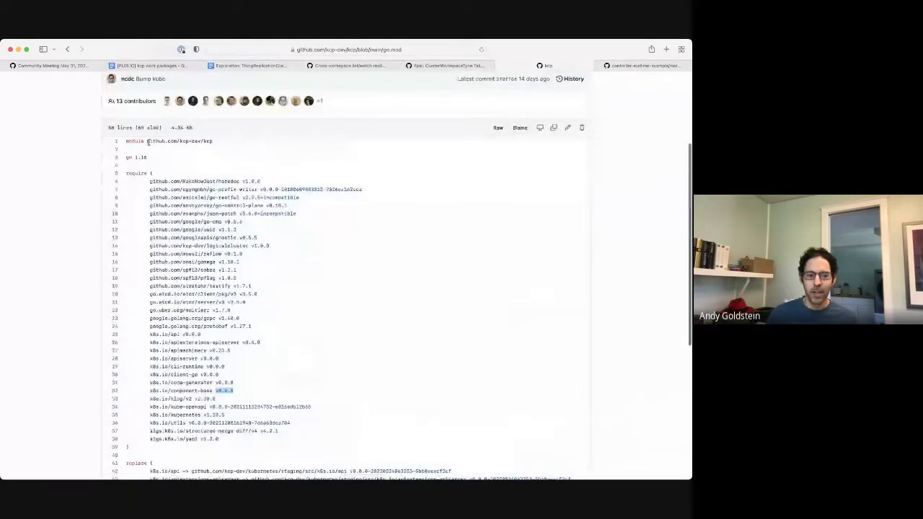
drag(147, 142, 214, 141)
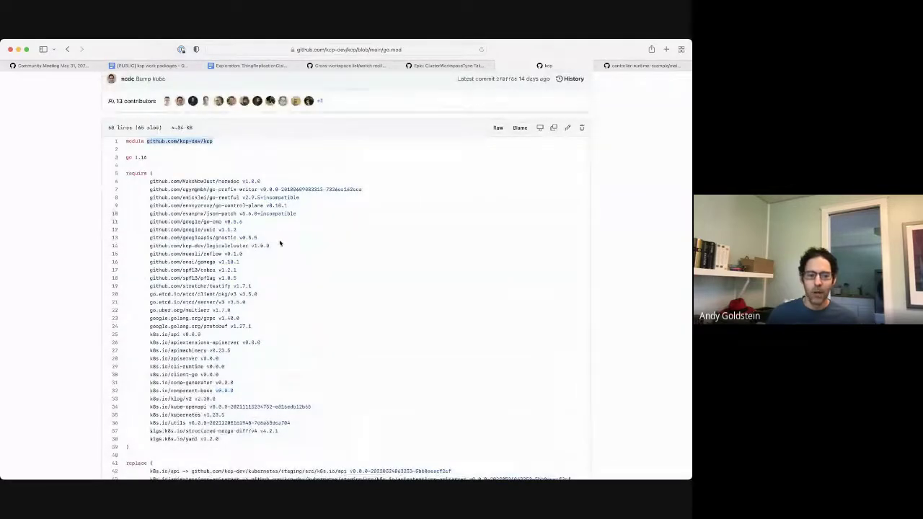
- Highlight a version further down and then the whole replace block again
scroll(275, 224, down, 2)
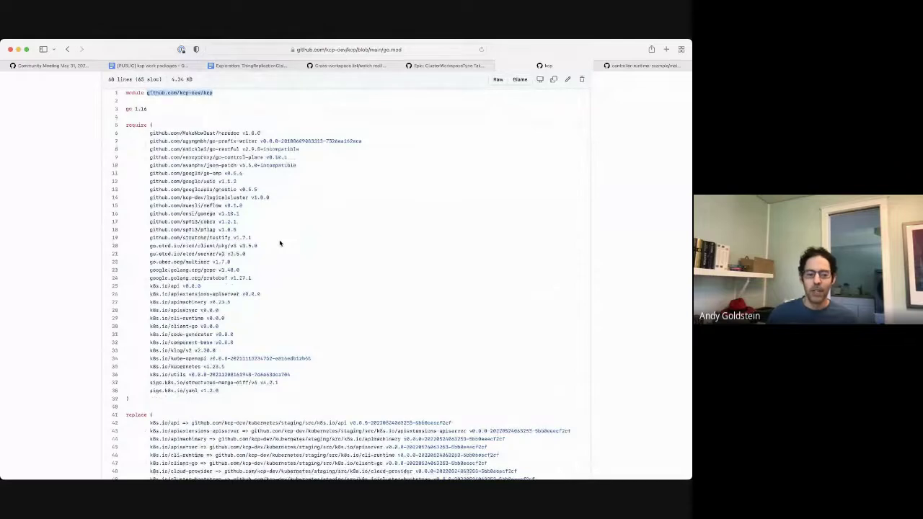
scroll(280, 243, down, 2)
drag(200, 259, 234, 275)
scroll(235, 279, down, 6)
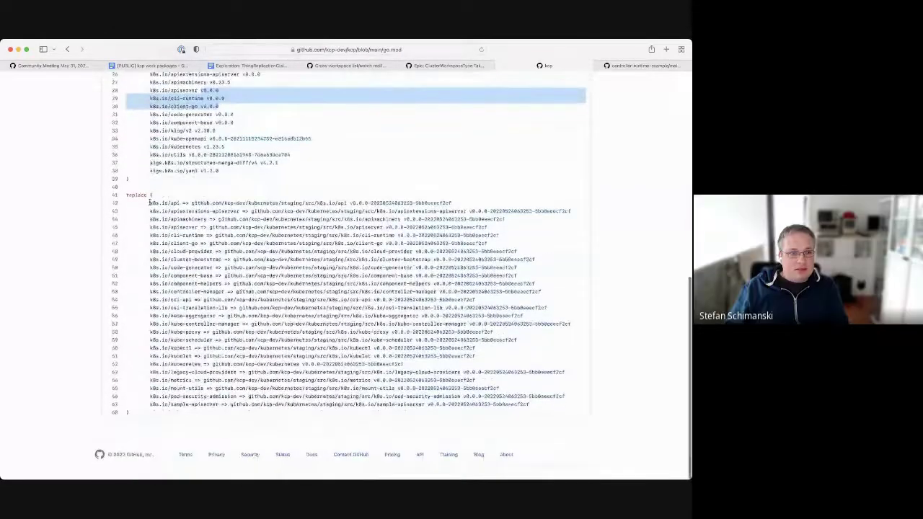
drag(147, 200, 310, 404)
scroll(309, 325, up, 2)
scroll(309, 323, up, 3)
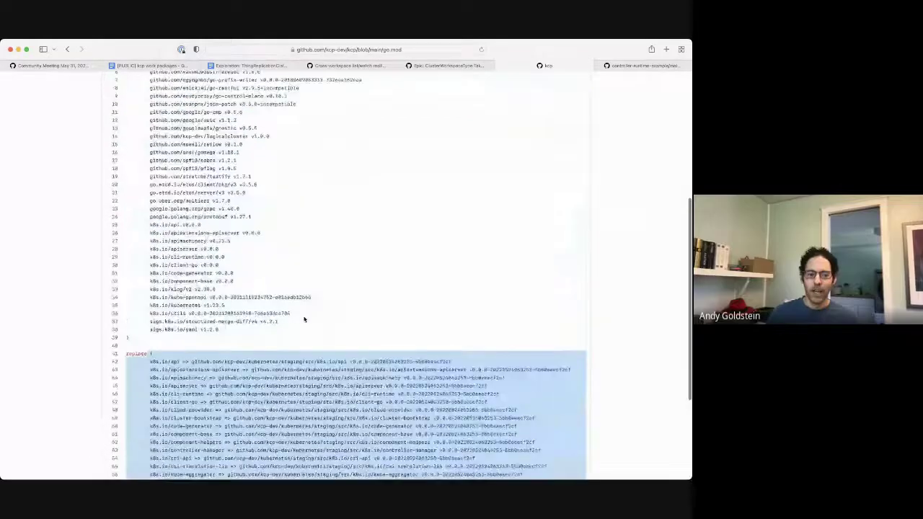
- Mark the k8s.io/apiserver version, then return to the Community Meeting May 31, 2022 issue
click(216, 269)
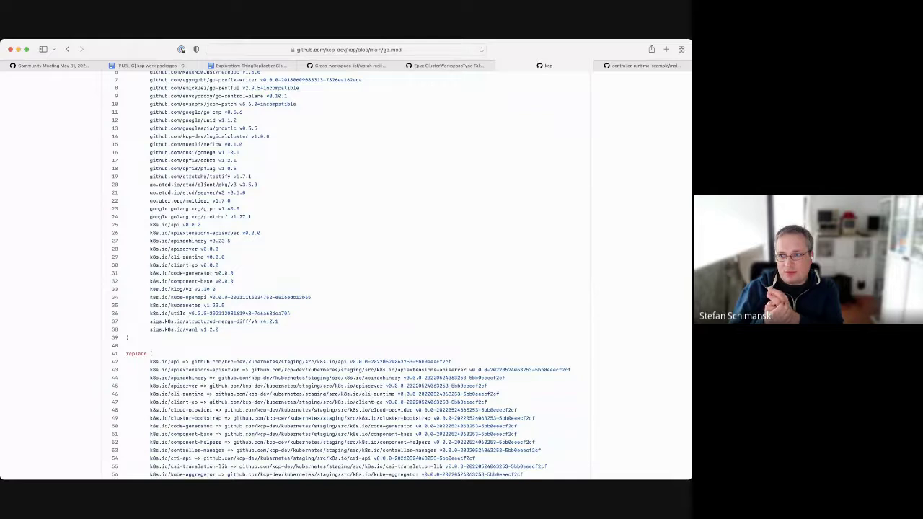
drag(200, 249, 245, 243)
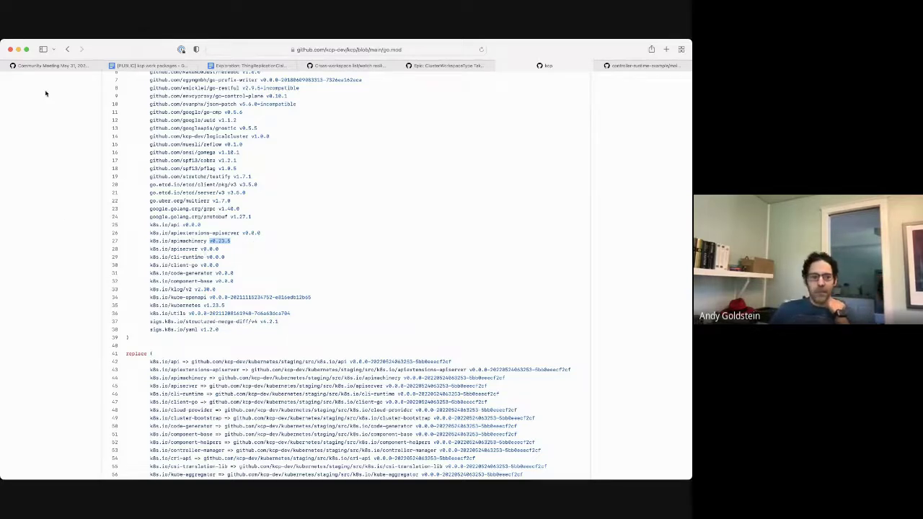
click(51, 67)
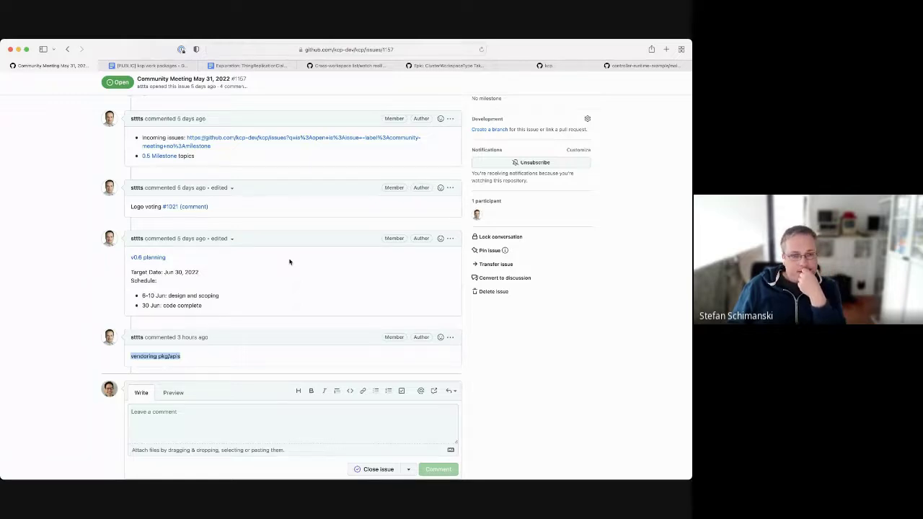
- Open the comment's Incoming issues link in a new tab, showing 42 open untriaged kcp issues
scroll(290, 262, up, 1)
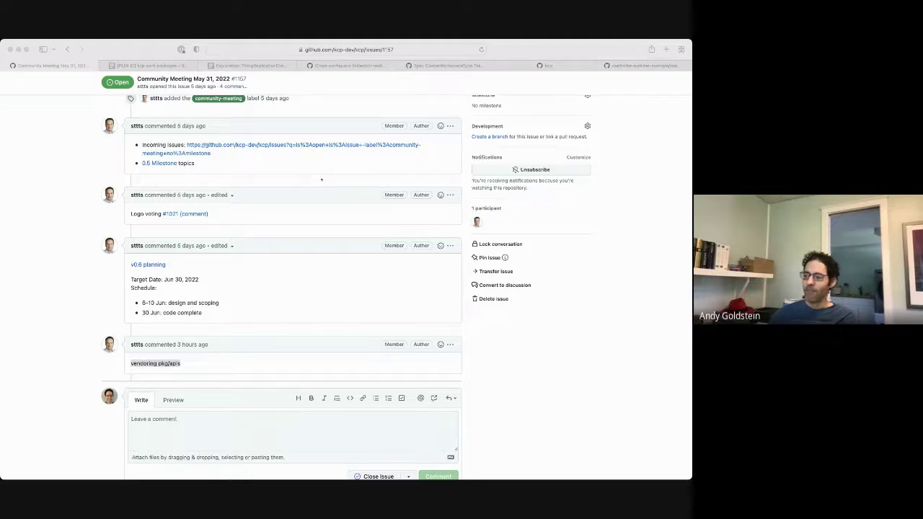
key(super+Tab)
drag(300, 164, 142, 144)
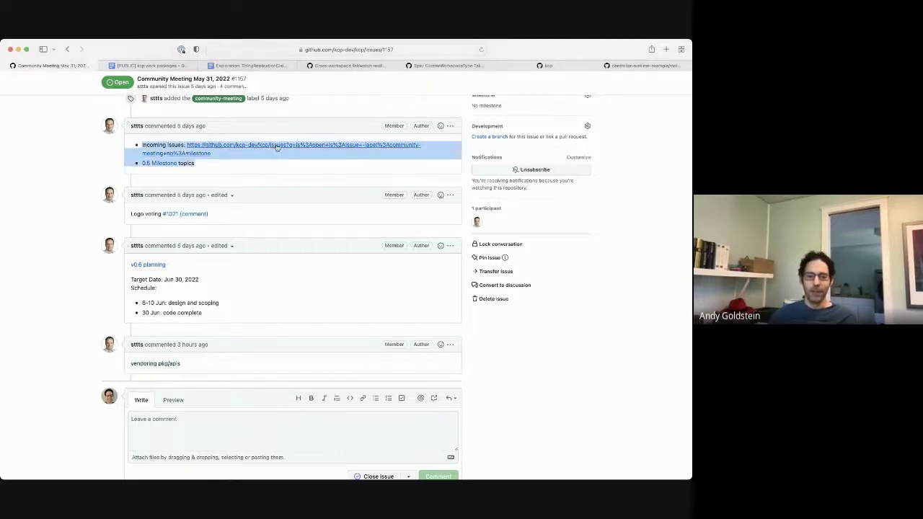
drag(274, 145, 495, 66)
click(495, 66)
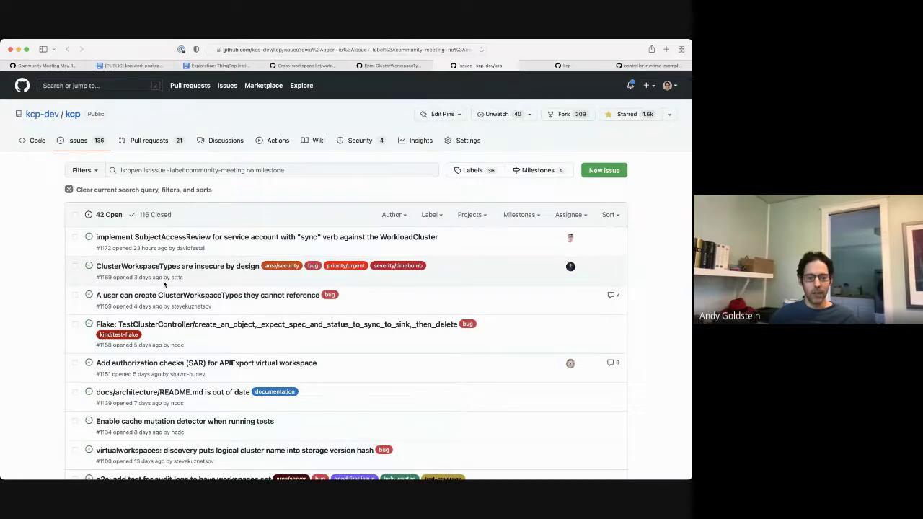
mouse_move(239, 242)
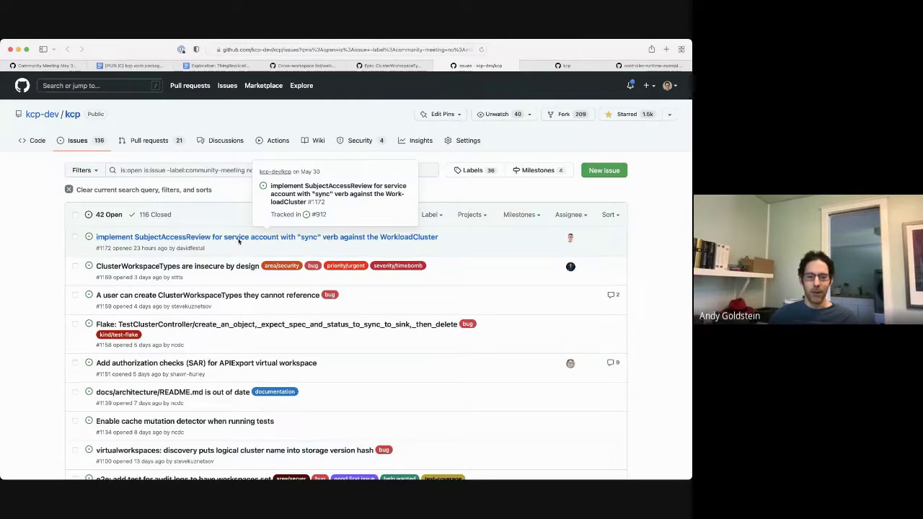
- Assign the v0.6.0 milestone to issue #1172 and close its tab
super+click(239, 241)
click(498, 65)
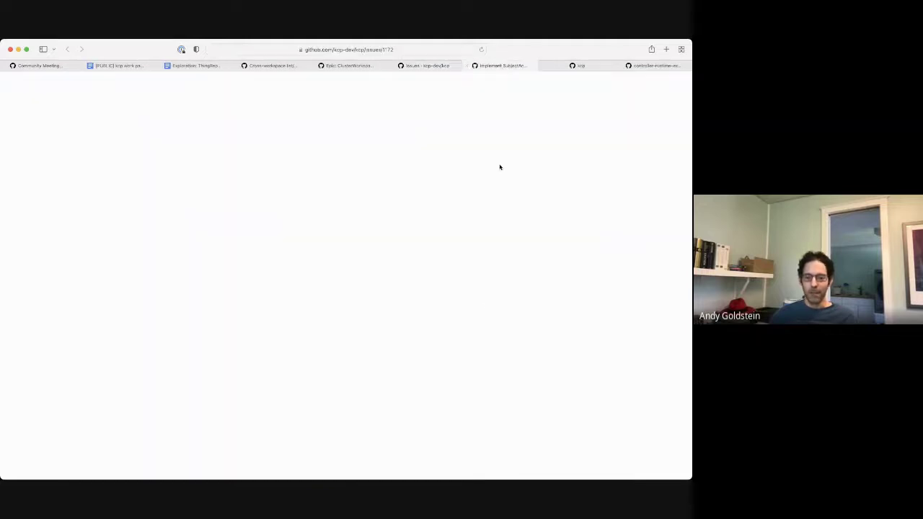
scroll(446, 370, down, 2)
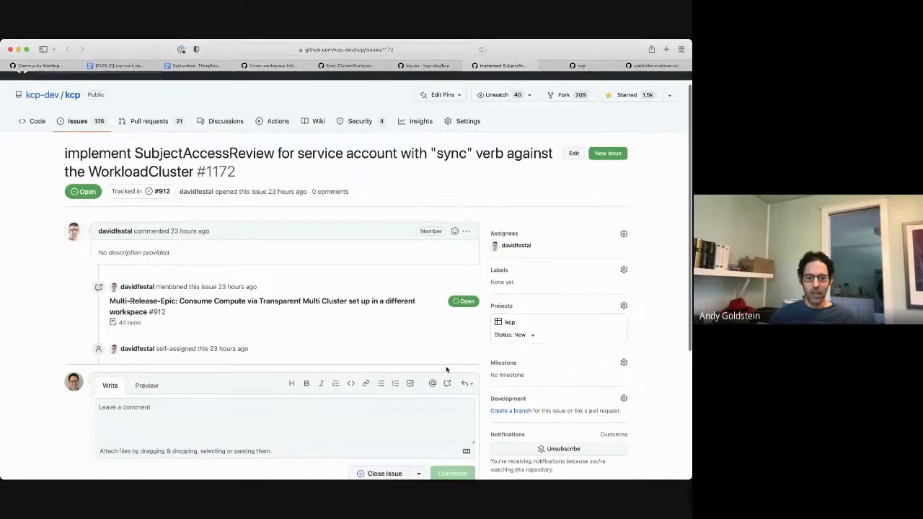
scroll(446, 369, down, 1)
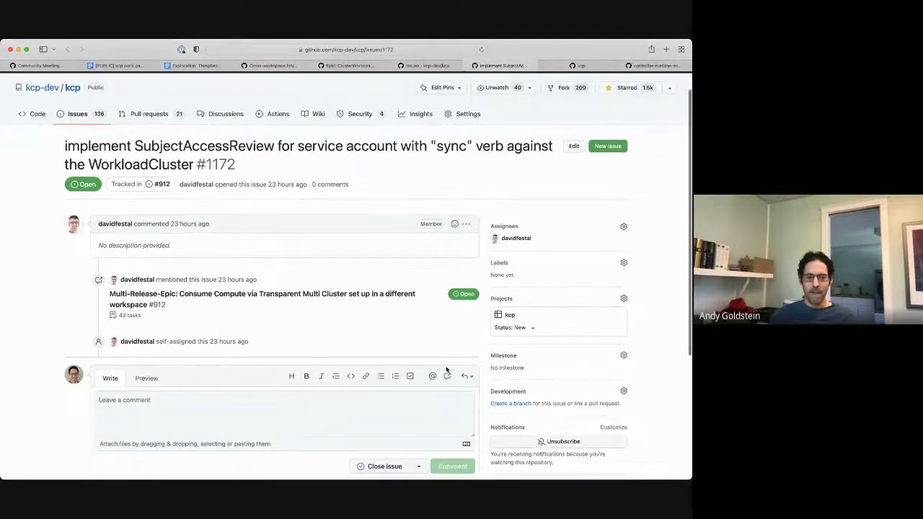
click(525, 359)
scroll(533, 383, down, 2)
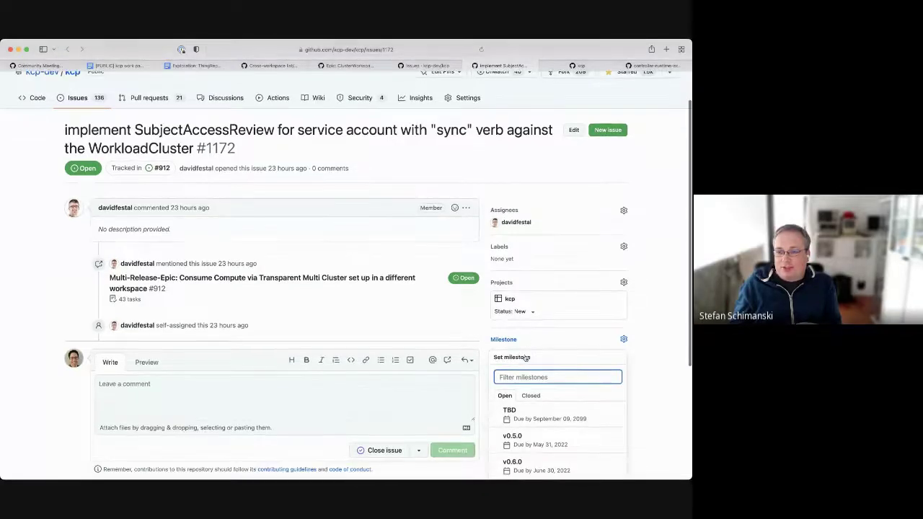
click(537, 413)
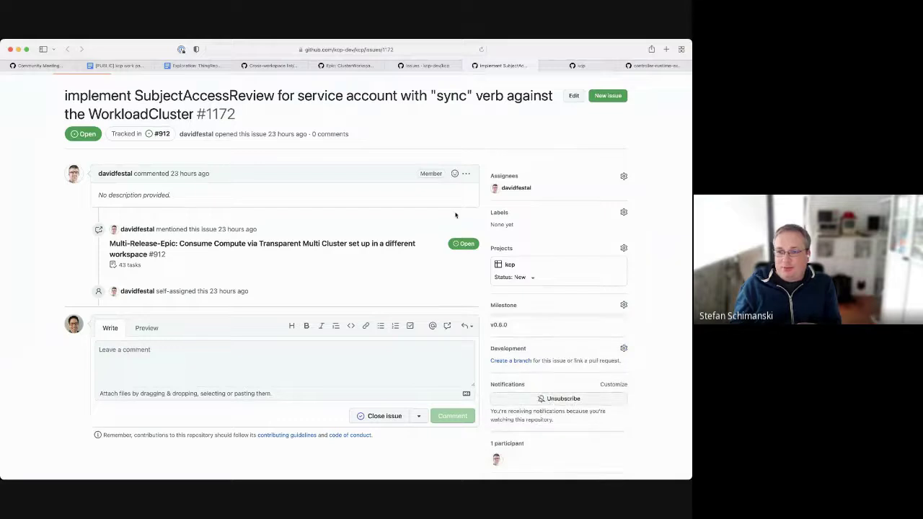
key(super+w)
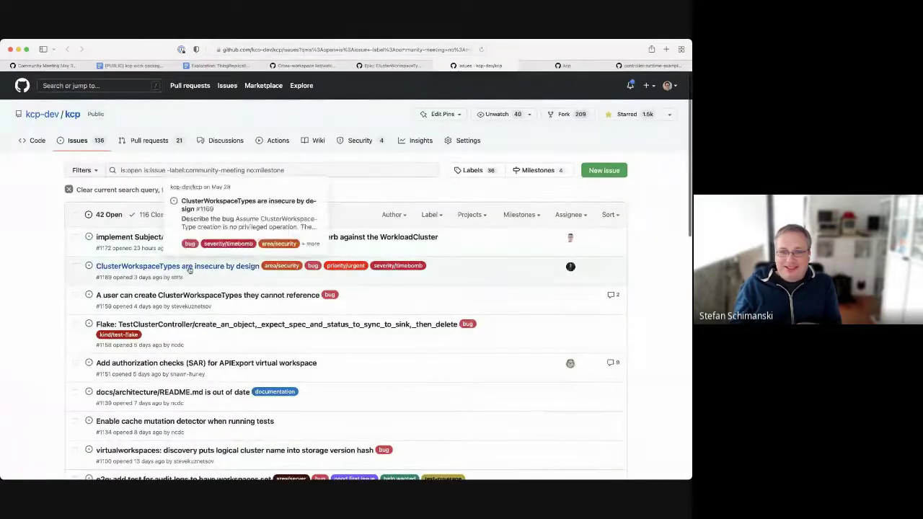
- Set the milestone of issue #1169, insecure ClusterWorkspaceTypes, to TBD and close its tab
super+click(189, 269)
click(503, 67)
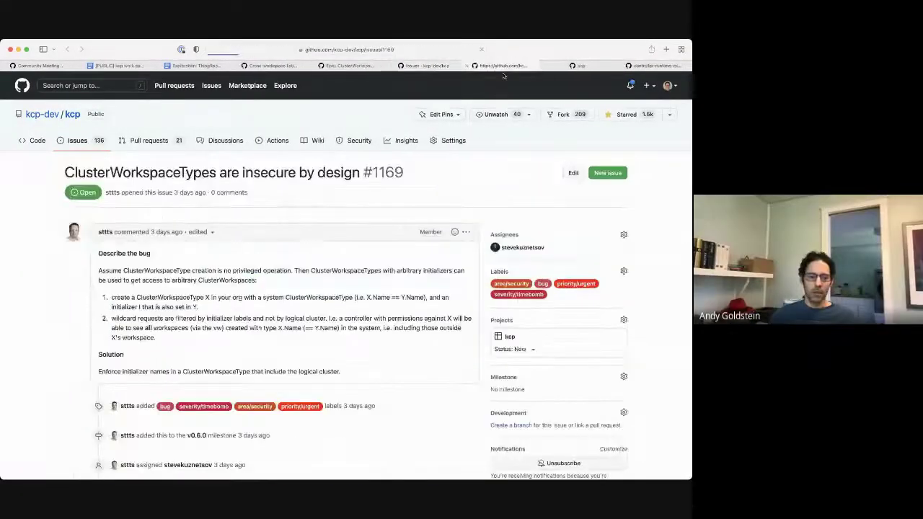
scroll(541, 365, down, 2)
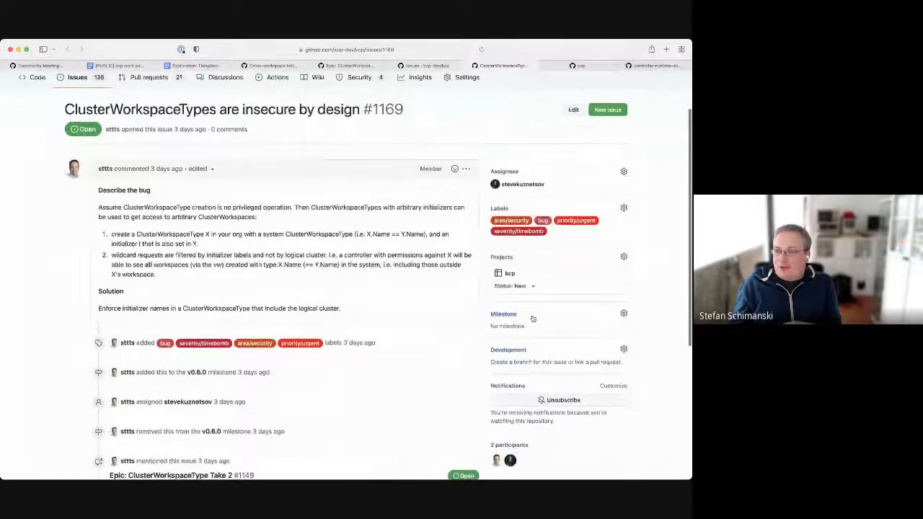
click(515, 314)
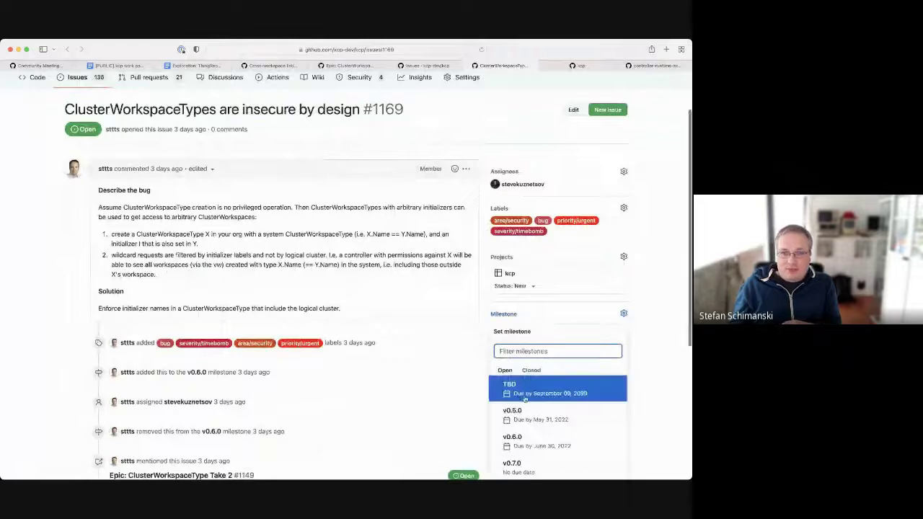
scroll(526, 397, down, 1)
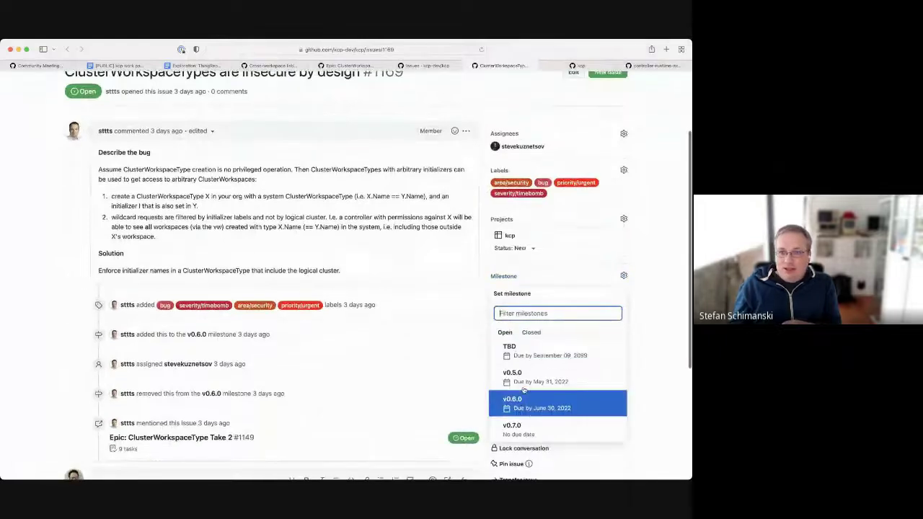
click(556, 355)
key(super+w)
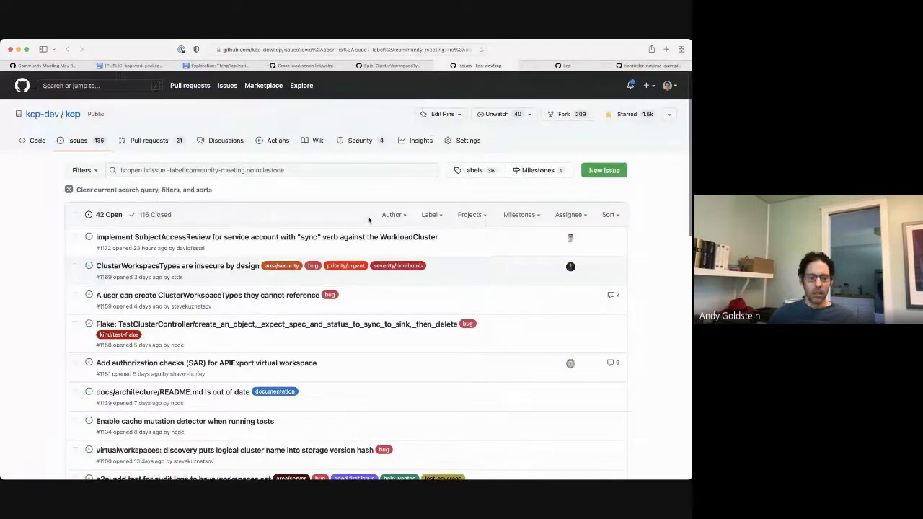
- Give issue #1159 the TBD milestone, close it, and open flaky-test issue #1158 in a background tab
scroll(223, 281, down, 1)
super+click(194, 245)
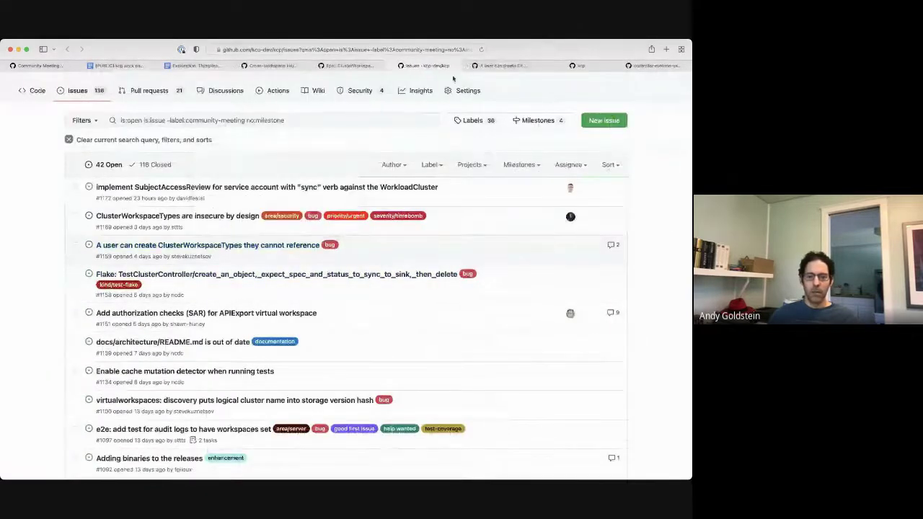
click(504, 65)
scroll(432, 272, down, 1)
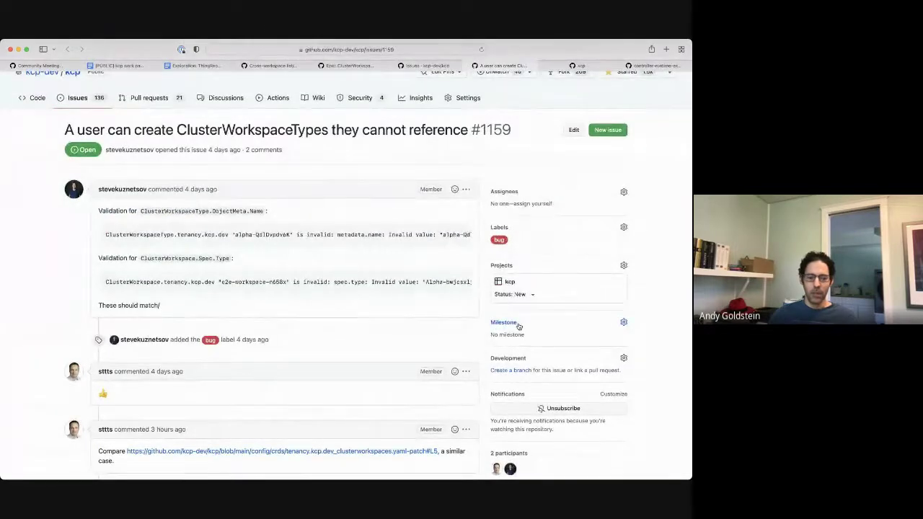
click(519, 326)
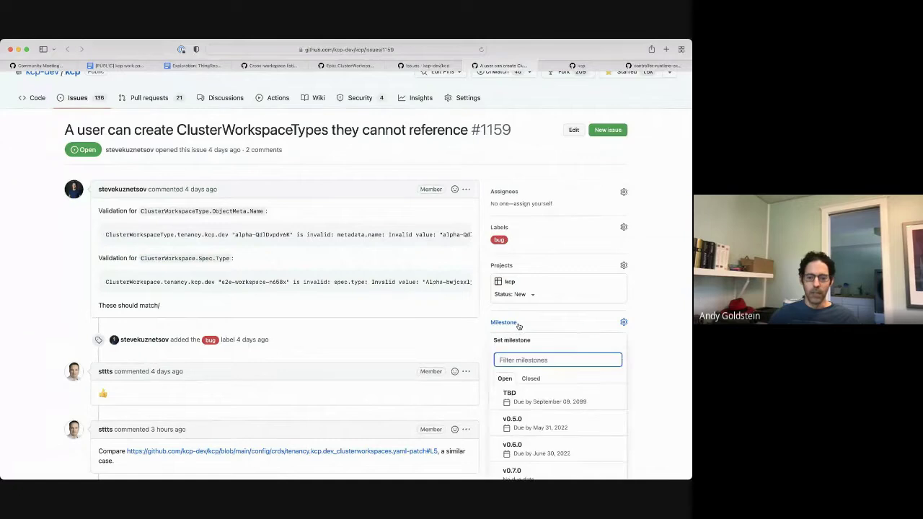
click(531, 406)
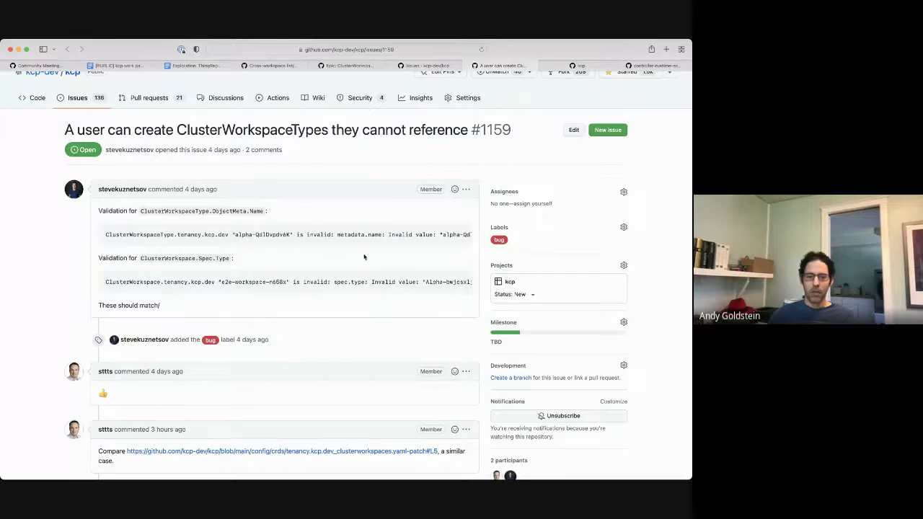
key(super+w)
scroll(305, 298, down, 1)
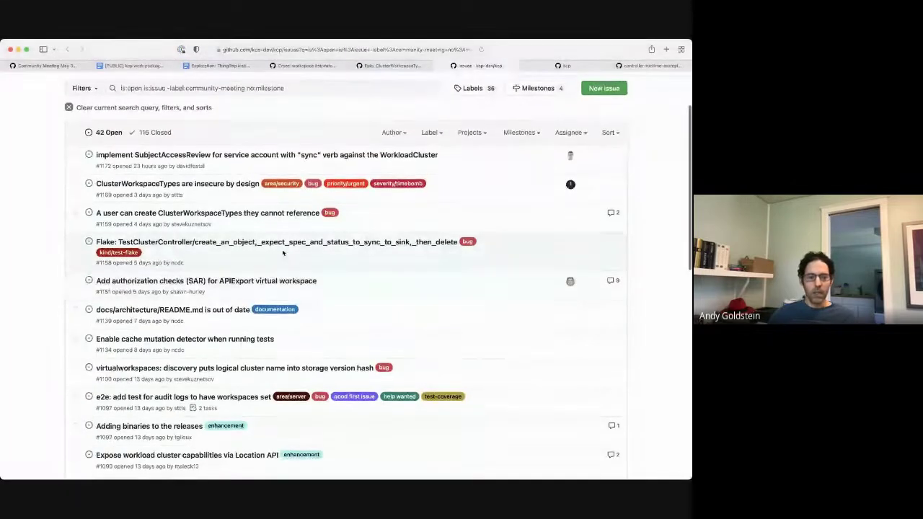
super+click(254, 244)
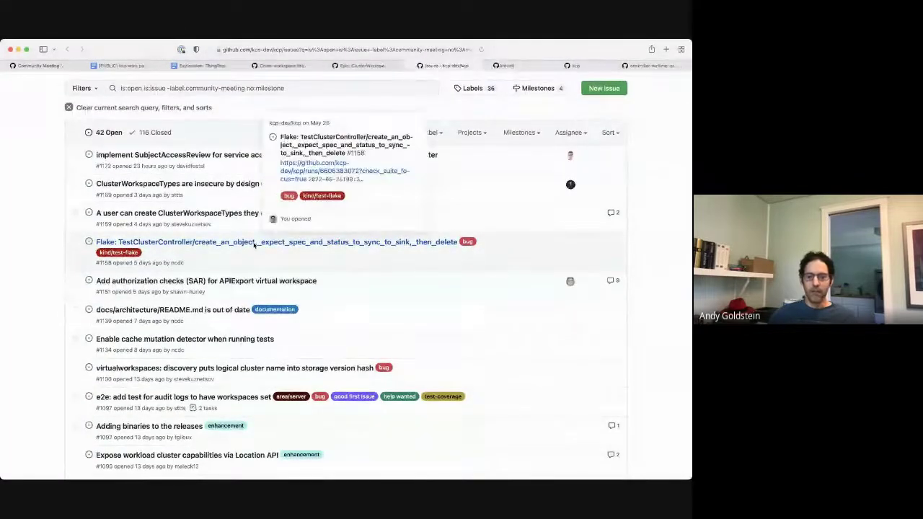
- Set the milestone of flaky TestClusterController issue #1158 to v0.6.0
click(497, 65)
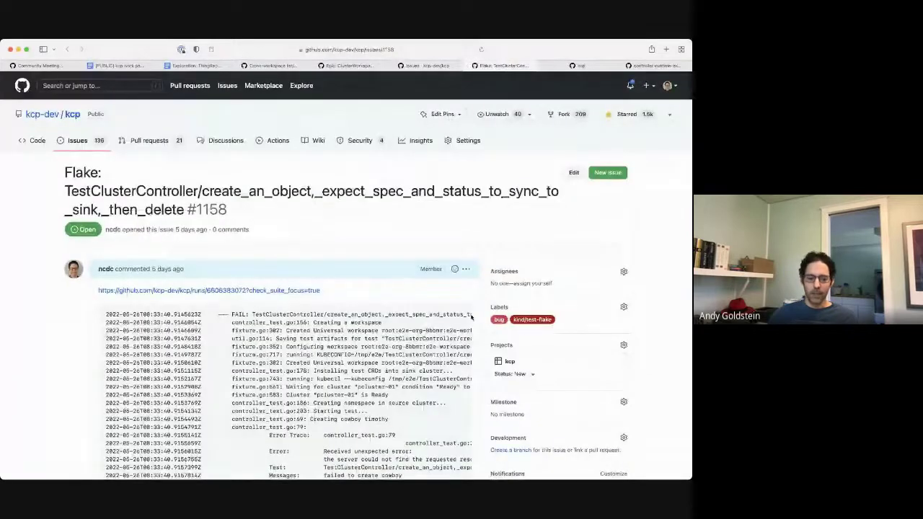
scroll(472, 318, down, 5)
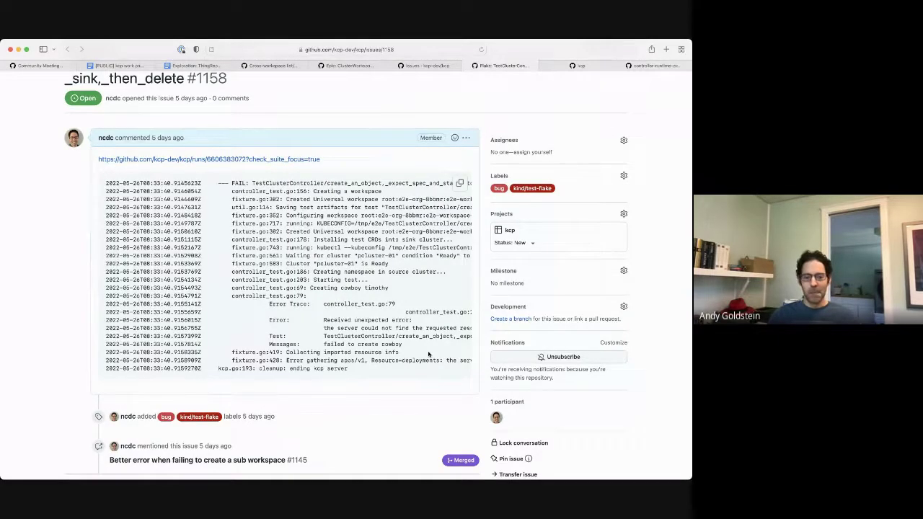
click(512, 272)
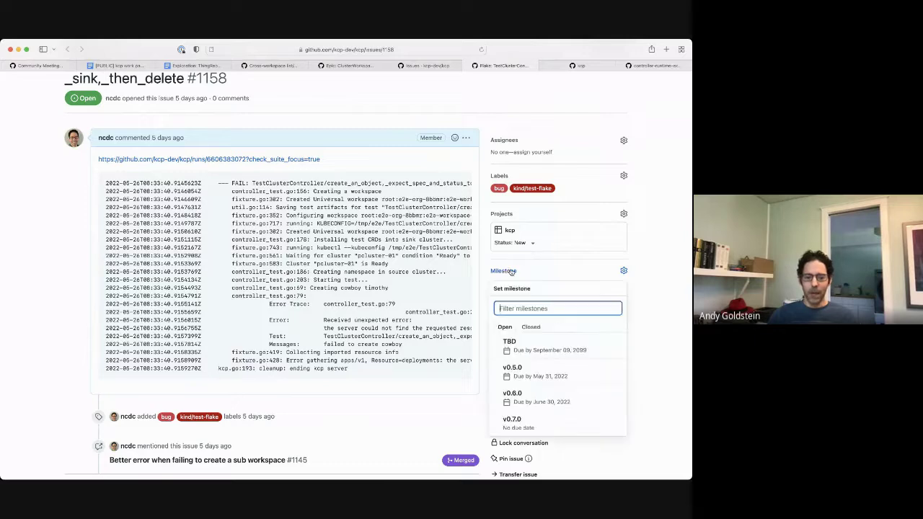
click(546, 396)
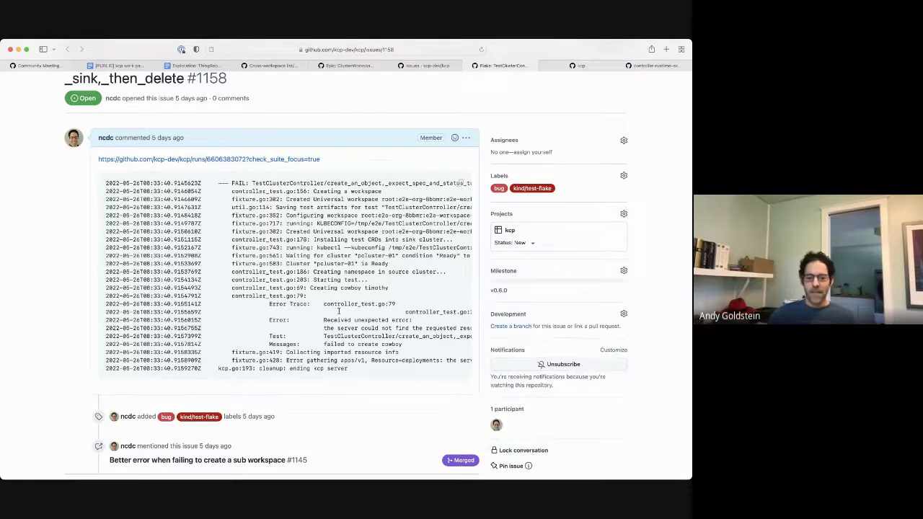
scroll(271, 278, left, 5)
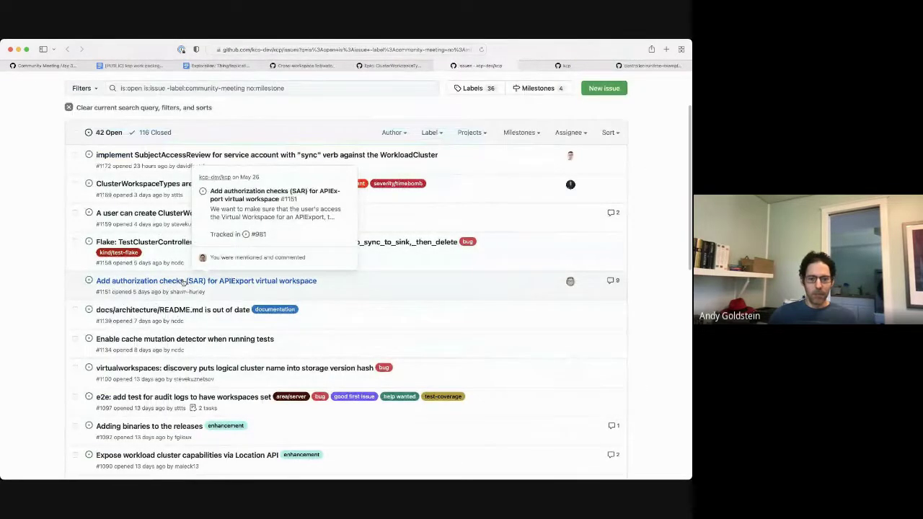
- Assign the v0.6.0 milestone to issue #1151 and close its tab
super+click(184, 282)
click(500, 65)
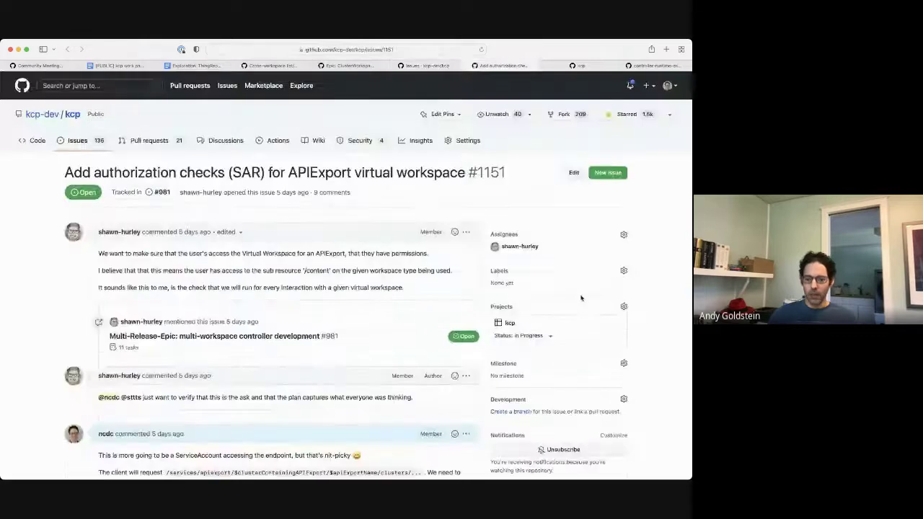
click(538, 365)
scroll(524, 393, down, 2)
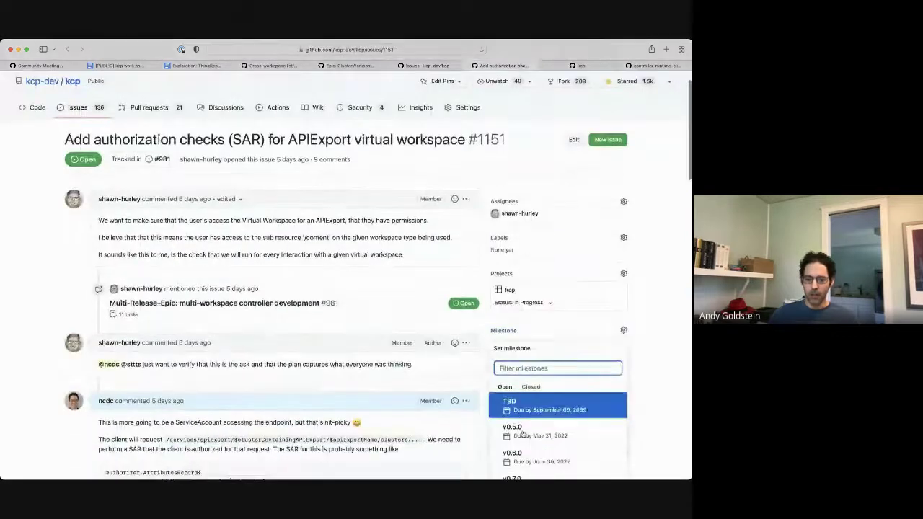
click(513, 436)
key(super+w)
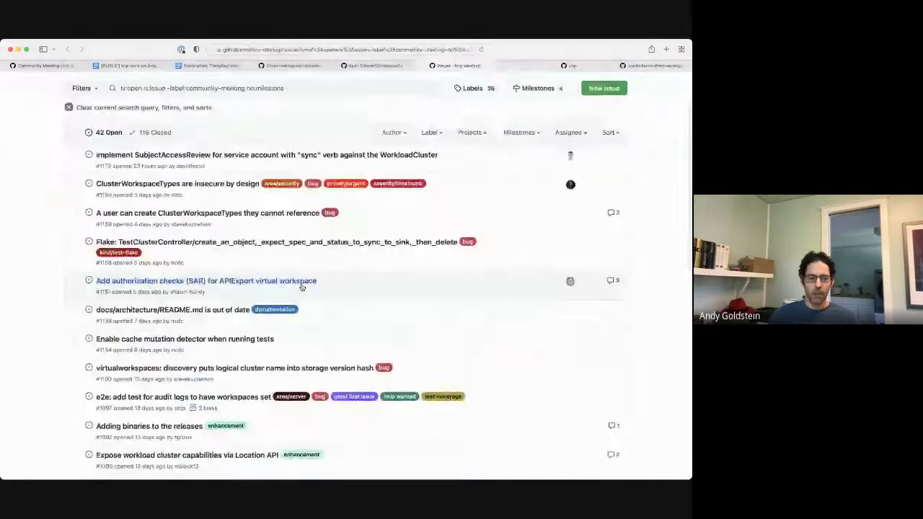
- Give the README out-of-date issue #1139 the TBD milestone and close its tab
super+click(175, 310)
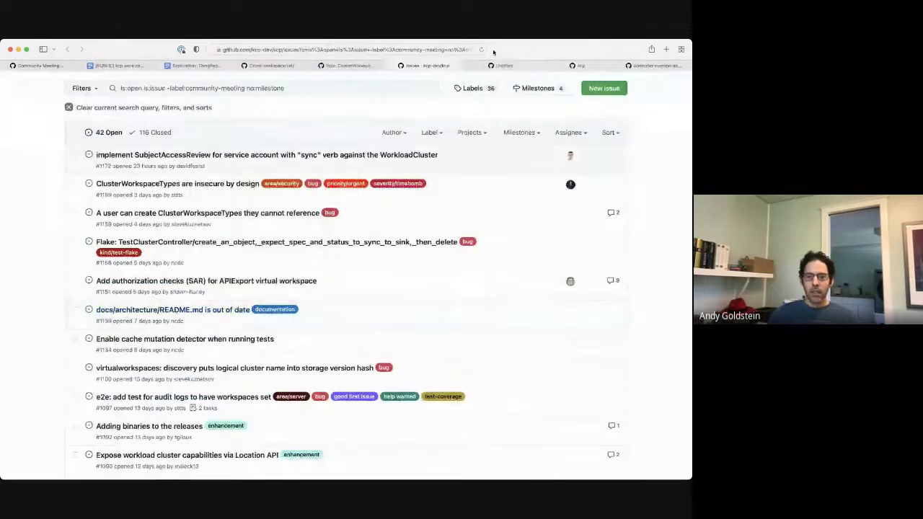
click(508, 66)
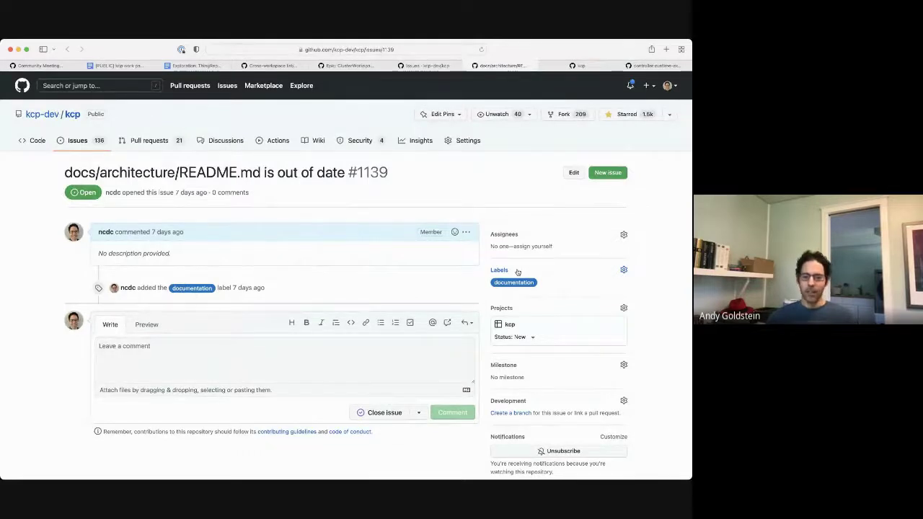
scroll(518, 272, down, 2)
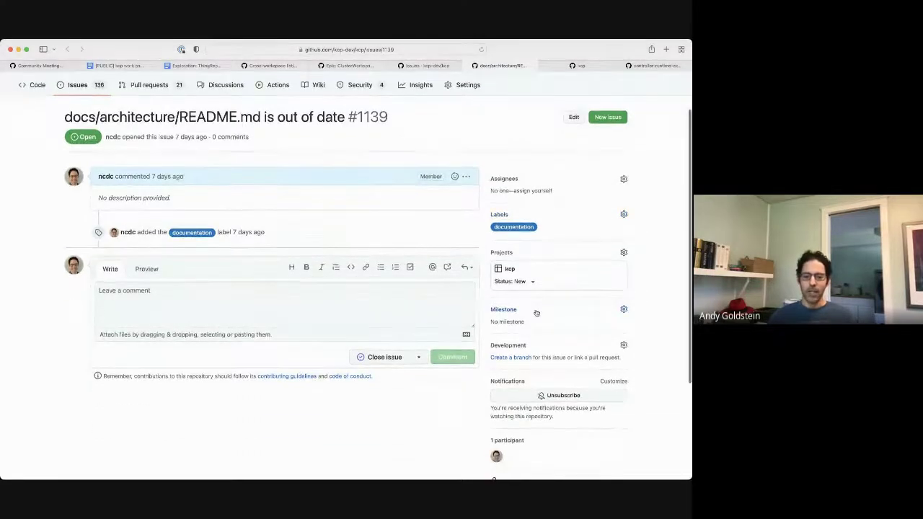
click(534, 313)
click(533, 382)
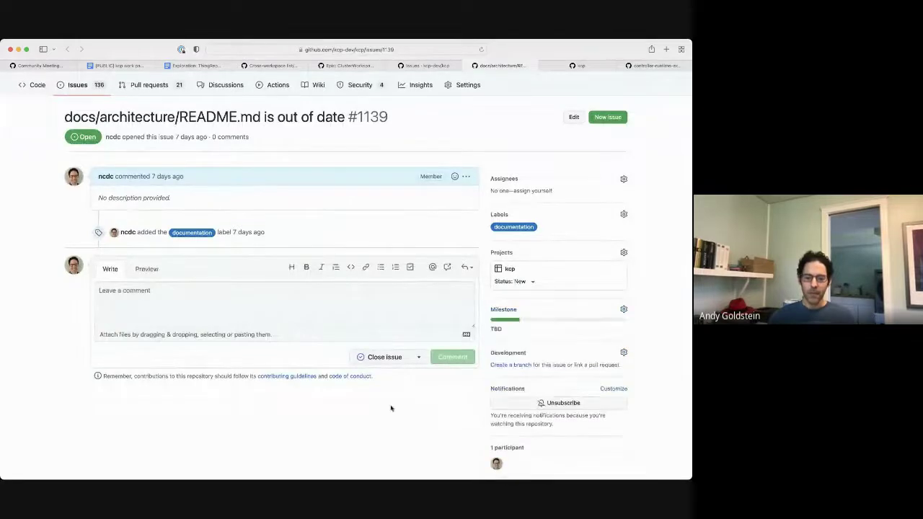
key(super+w)
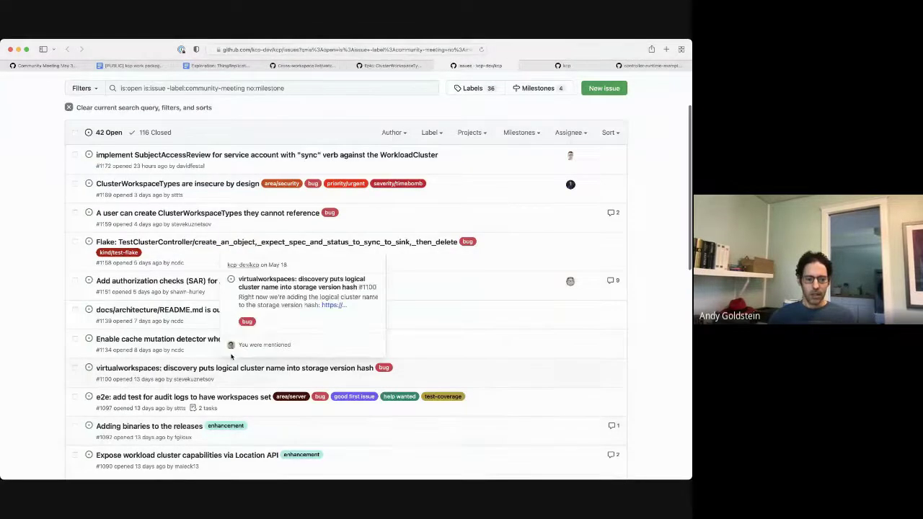
- Give the cache mutation detector issue #1134 the TBD milestone and close its tab
super+click(185, 339)
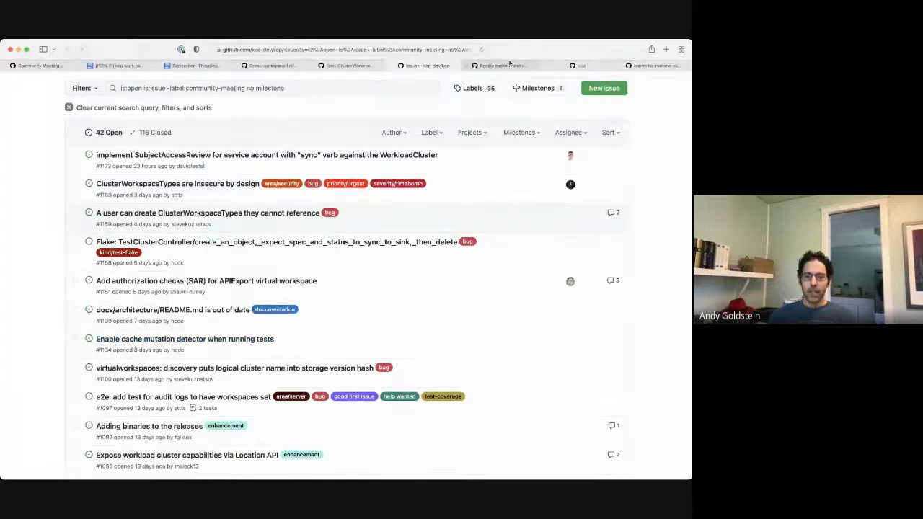
key(super+shift+])
scroll(485, 331, down, 2)
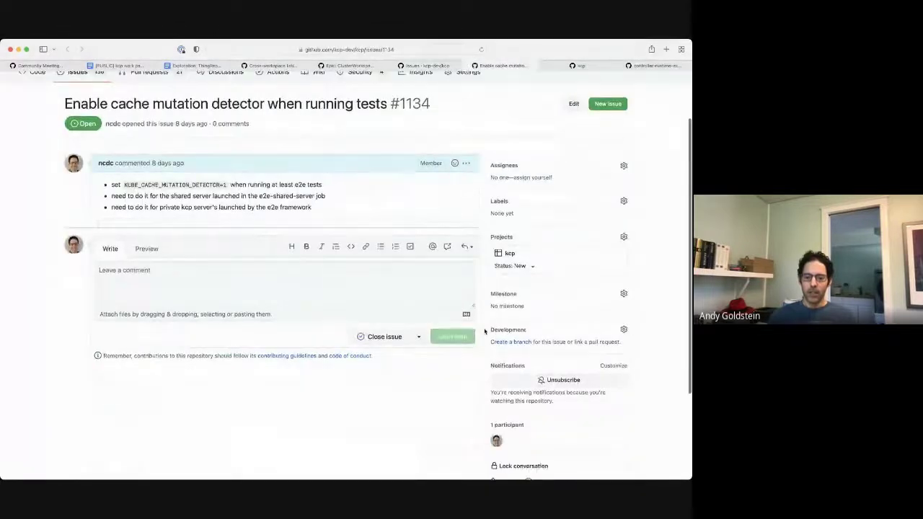
click(530, 296)
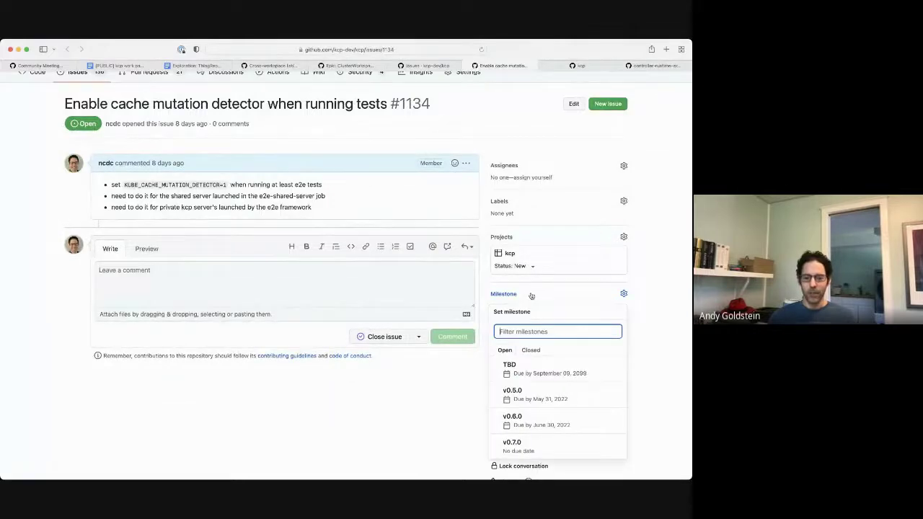
click(520, 367)
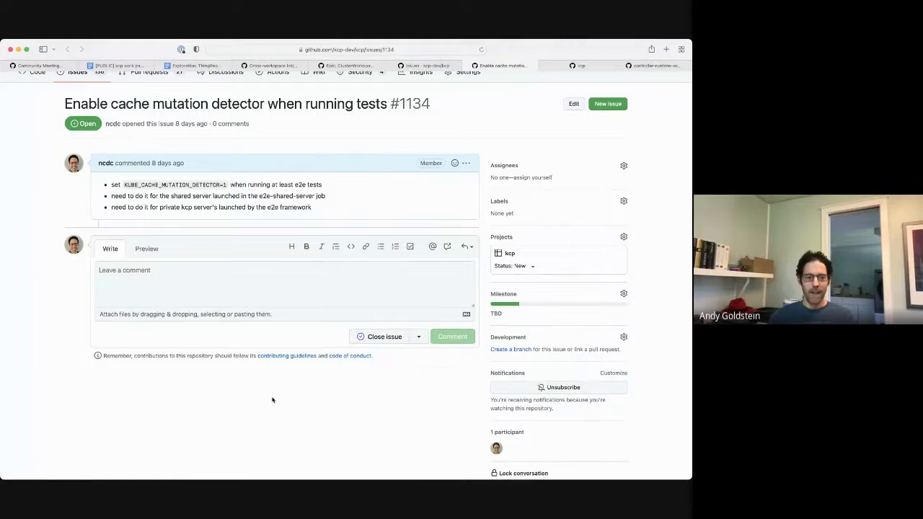
key(super+w)
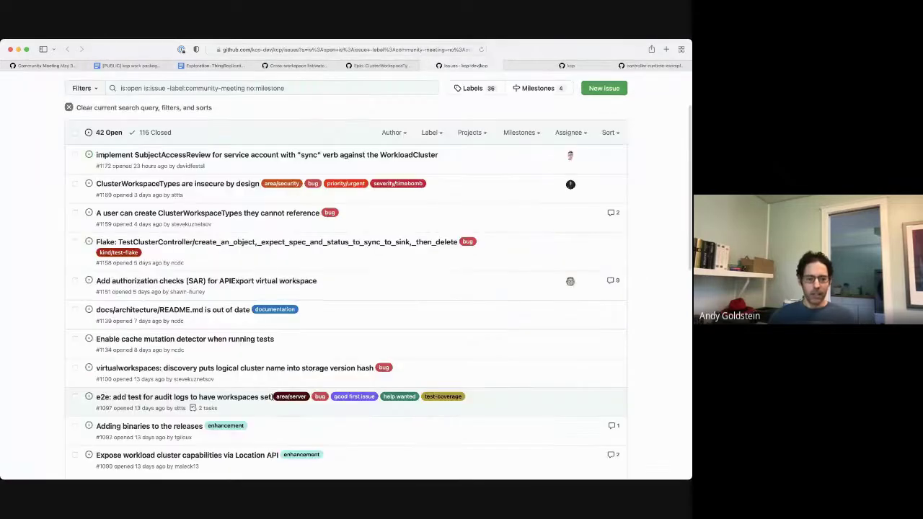
scroll(303, 310, down, 3)
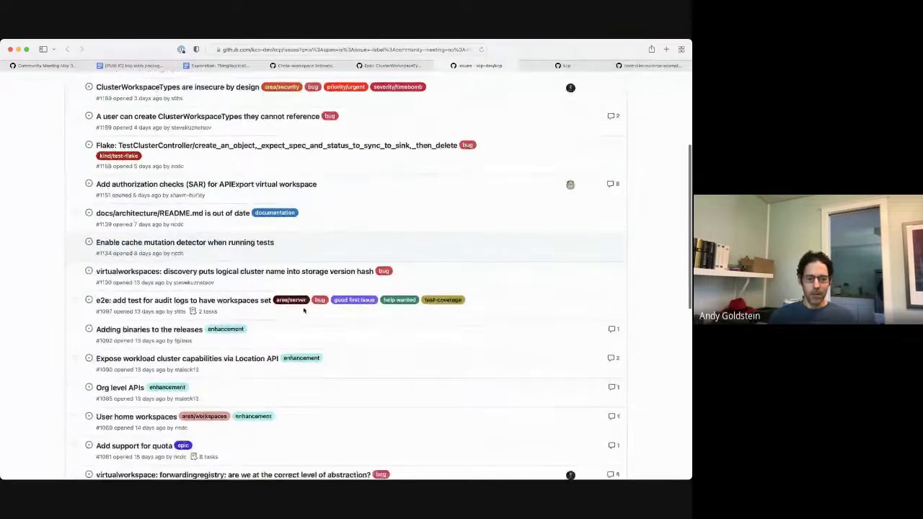
- Assign the TBD milestone to storage version hash issue #1100 and close its tab
super+click(287, 267)
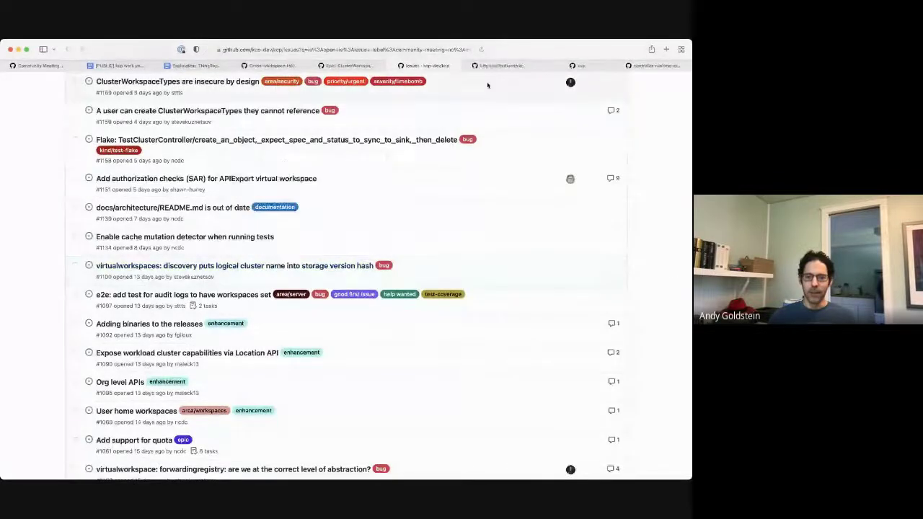
click(502, 66)
scroll(373, 271, down, 2)
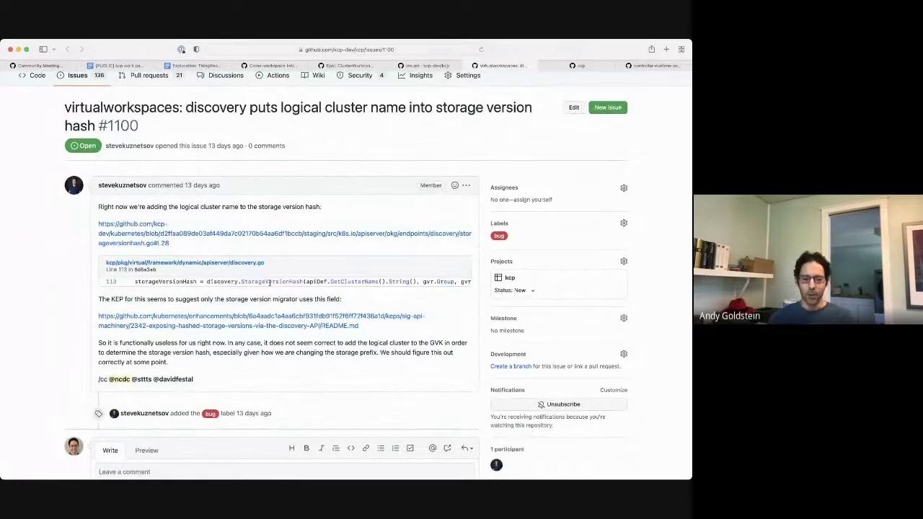
scroll(312, 282, right, 2)
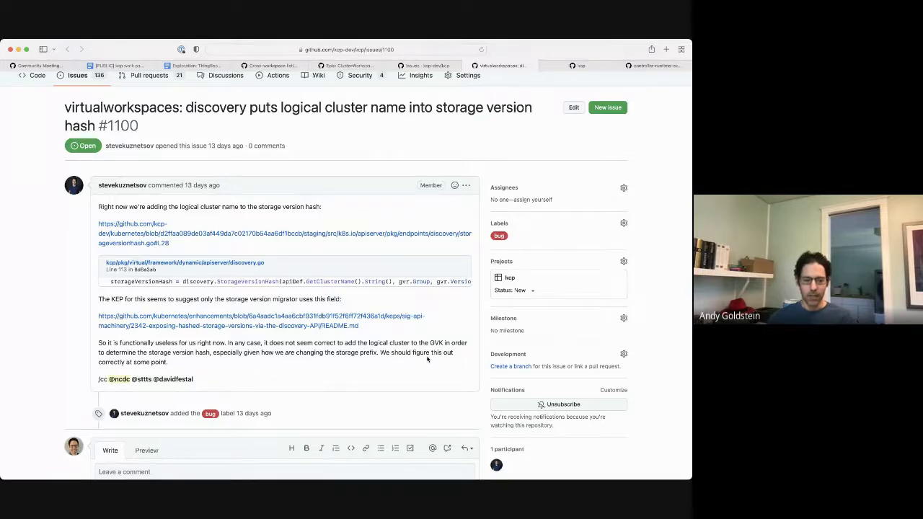
click(516, 319)
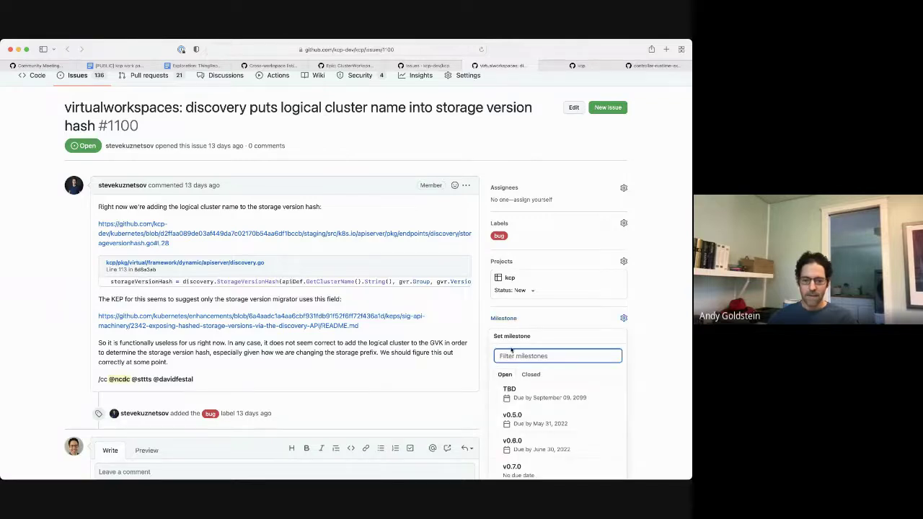
click(509, 394)
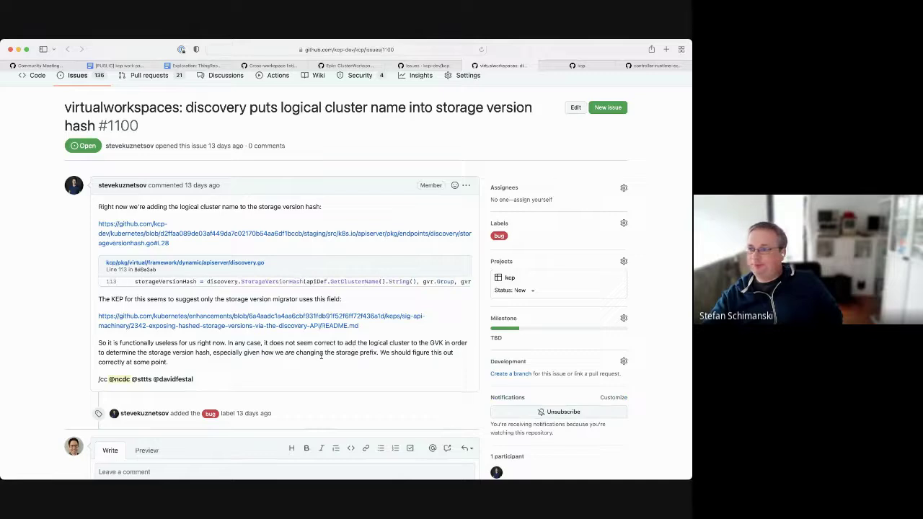
key(super+w)
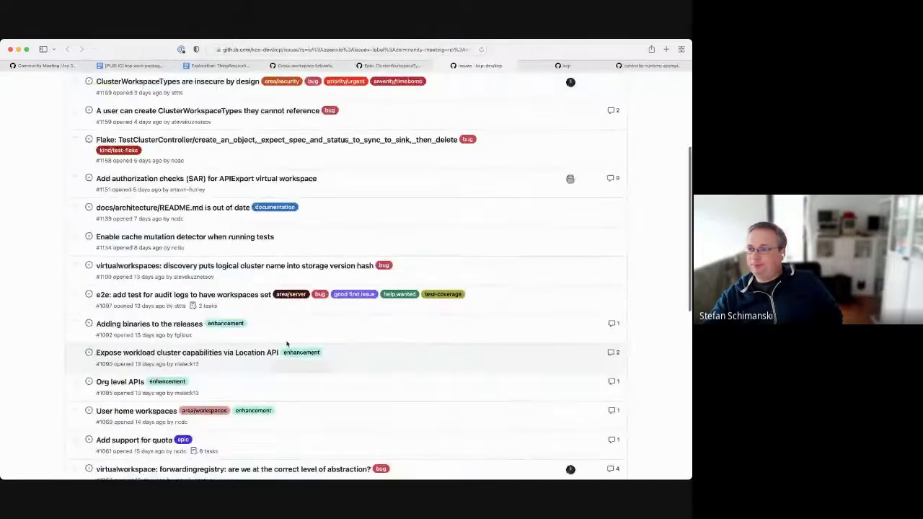
- Open issue #1097 on audit logs e2e tests and give it the TBD milestone
super+click(182, 295)
key(super+shift+])
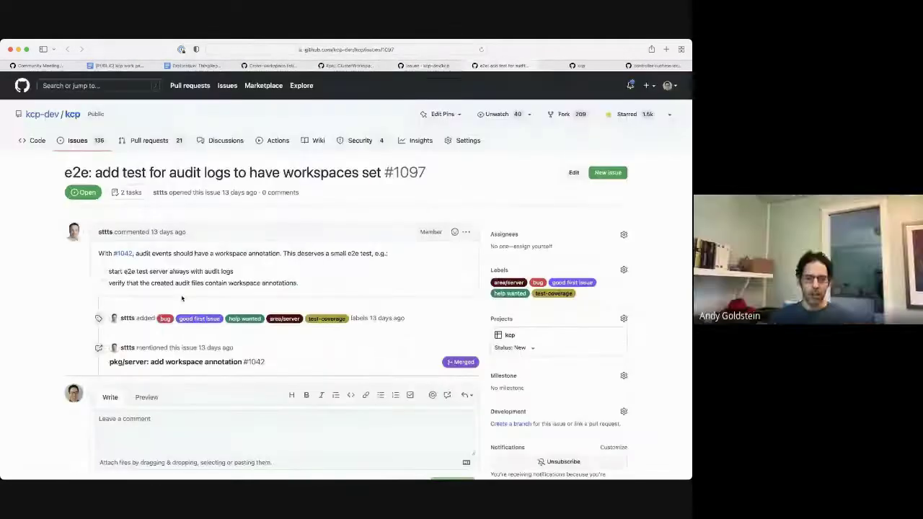
scroll(489, 371, down, 1)
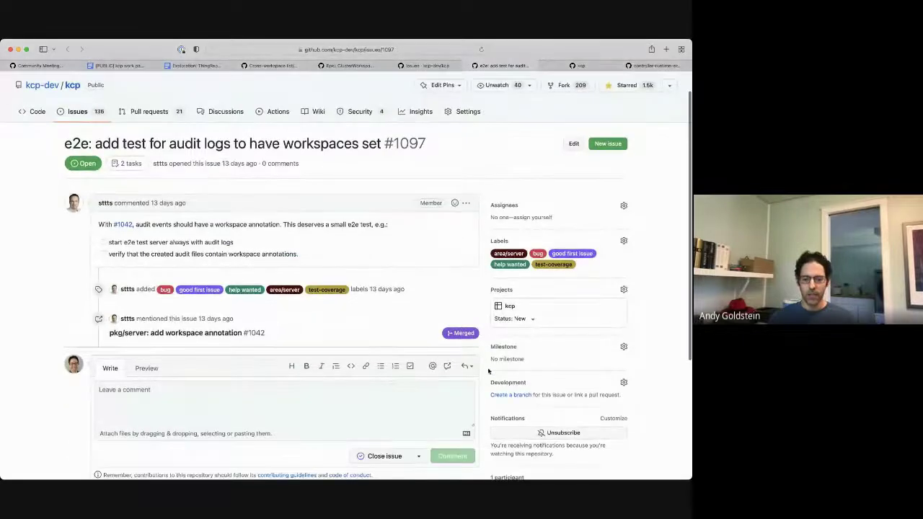
click(512, 349)
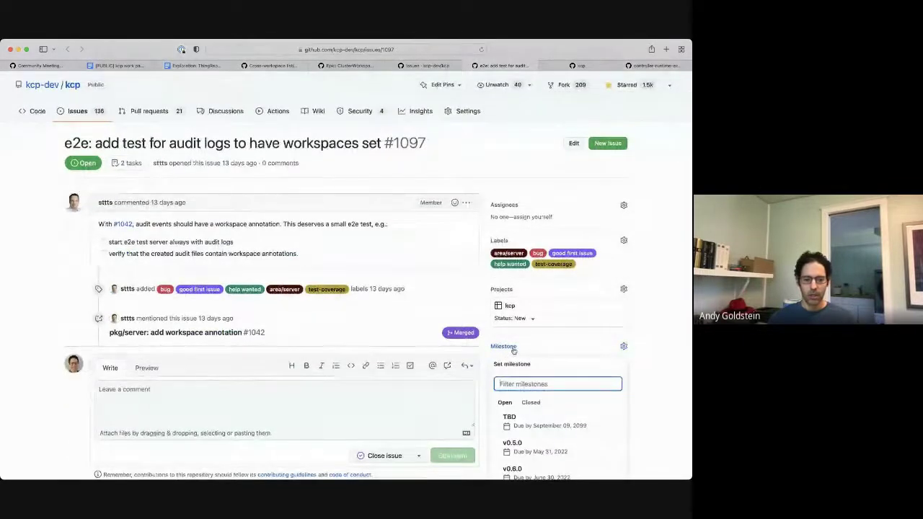
click(515, 422)
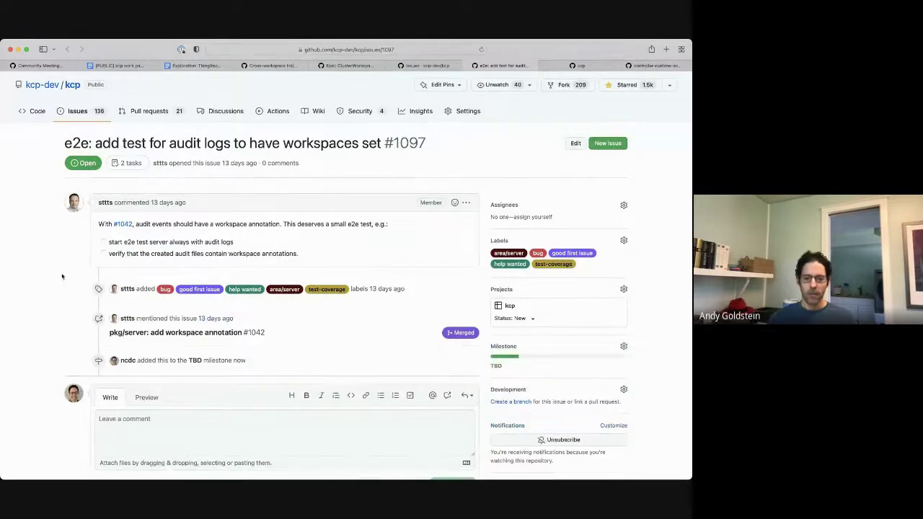
- Open issue #1092 'Adding binaries to the releases' and set its milestone to TBD
key(super+w)
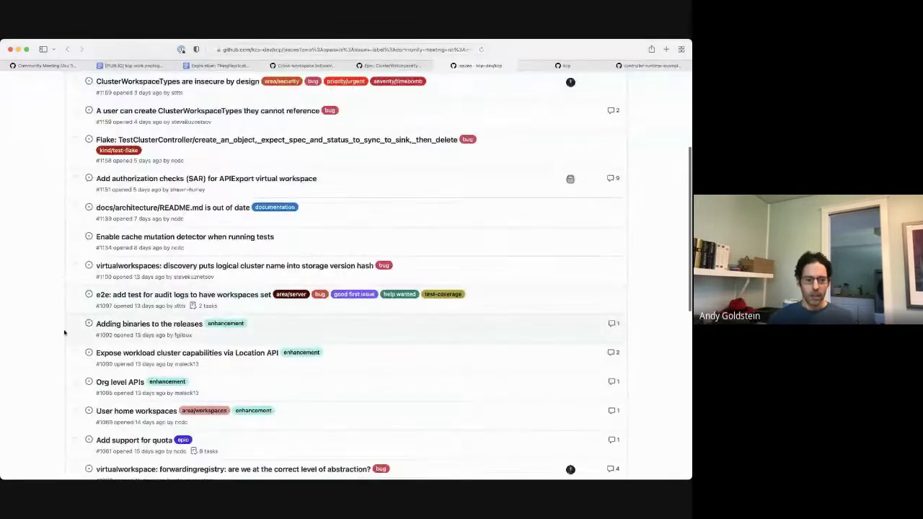
scroll(64, 332, down, 2)
super+click(149, 270)
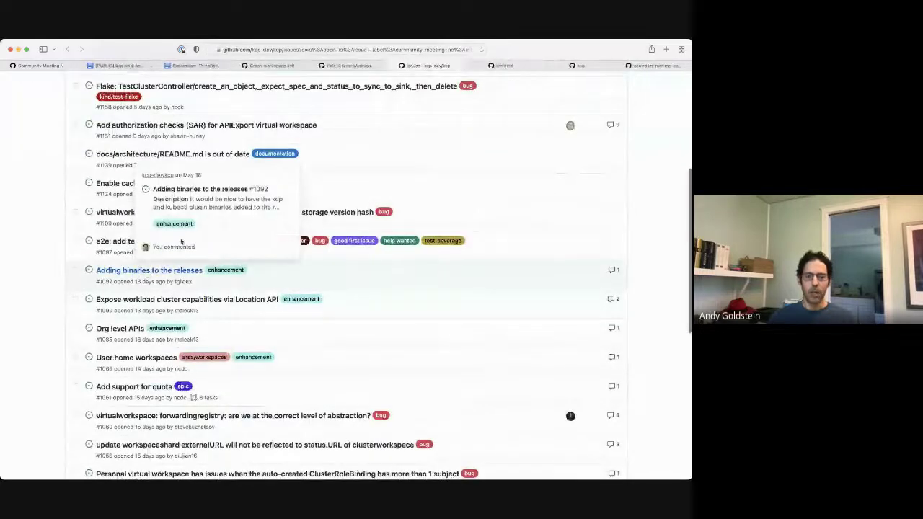
click(498, 68)
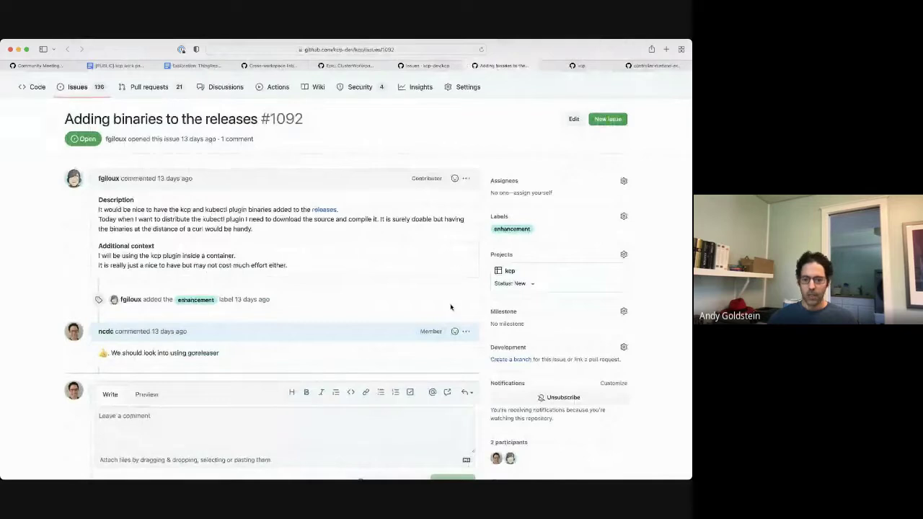
click(508, 311)
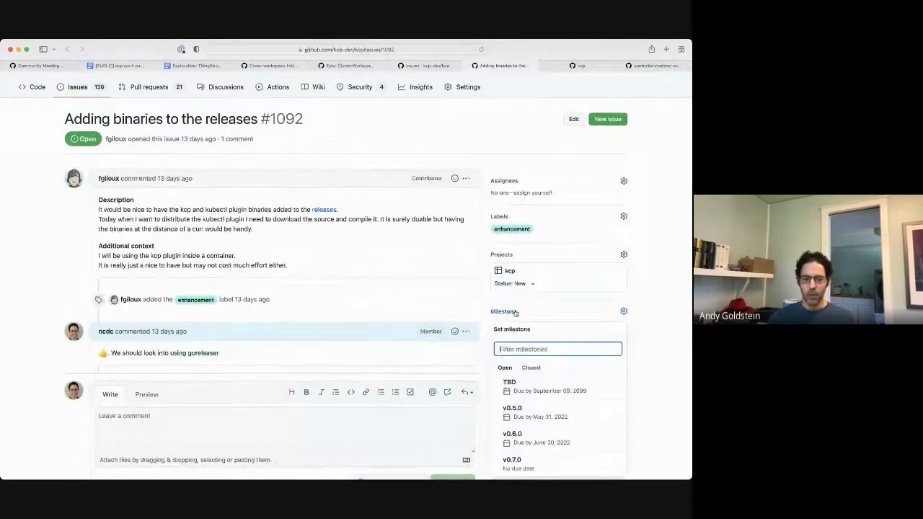
click(519, 391)
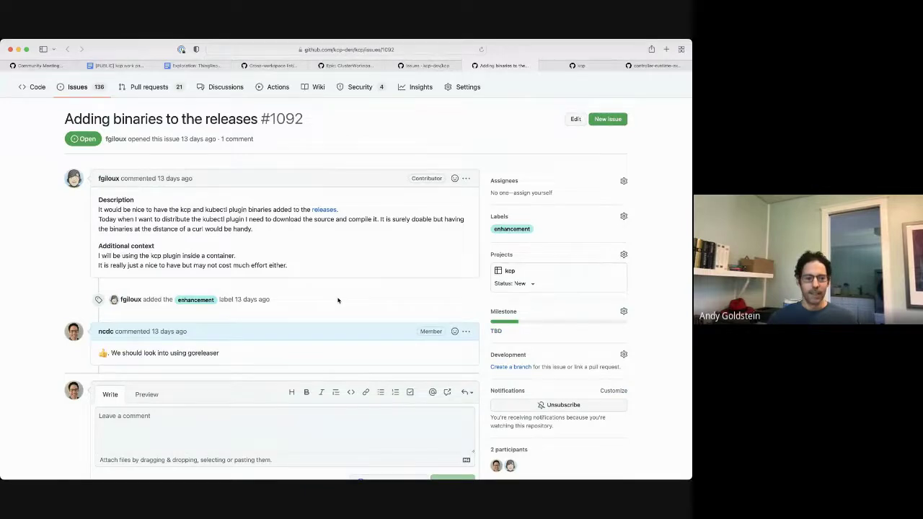
- Label issue #1092 help wanted and area/repo-health, then return to the issues list
click(498, 217)
key(Escape)
key(p)
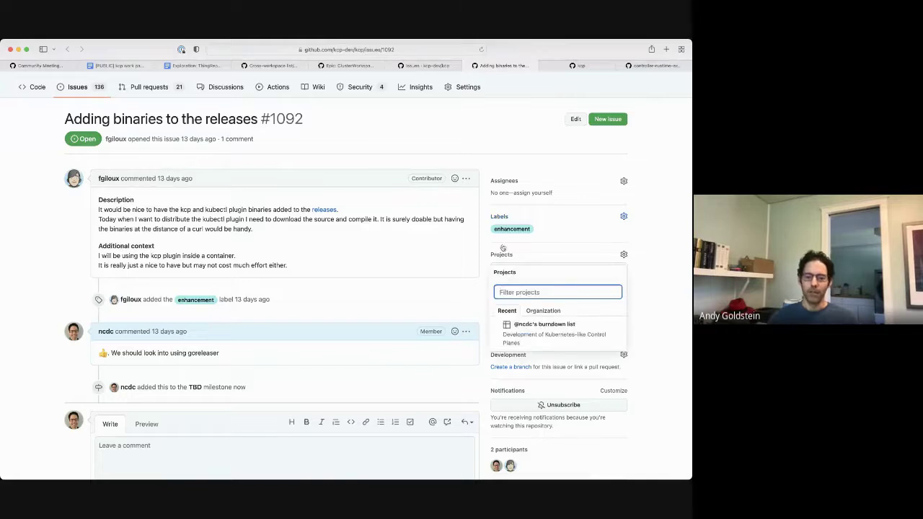
click(506, 217)
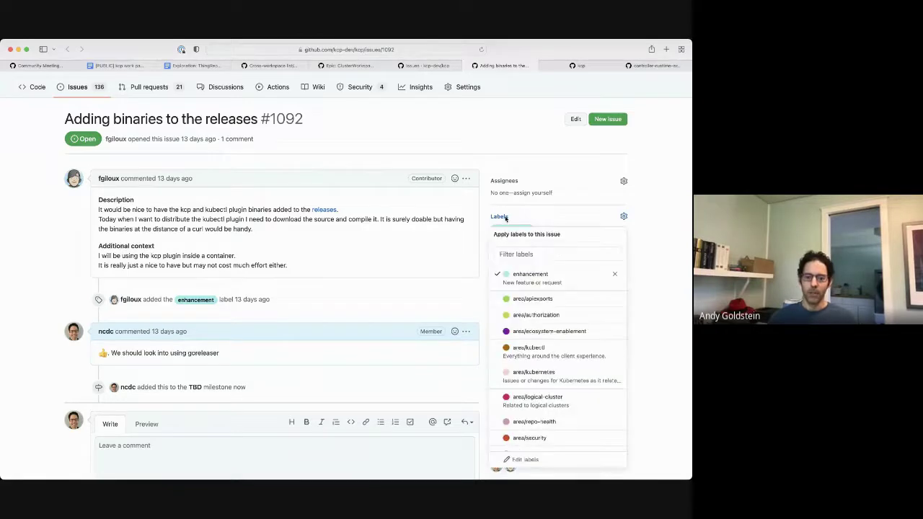
click(514, 252)
text(help)
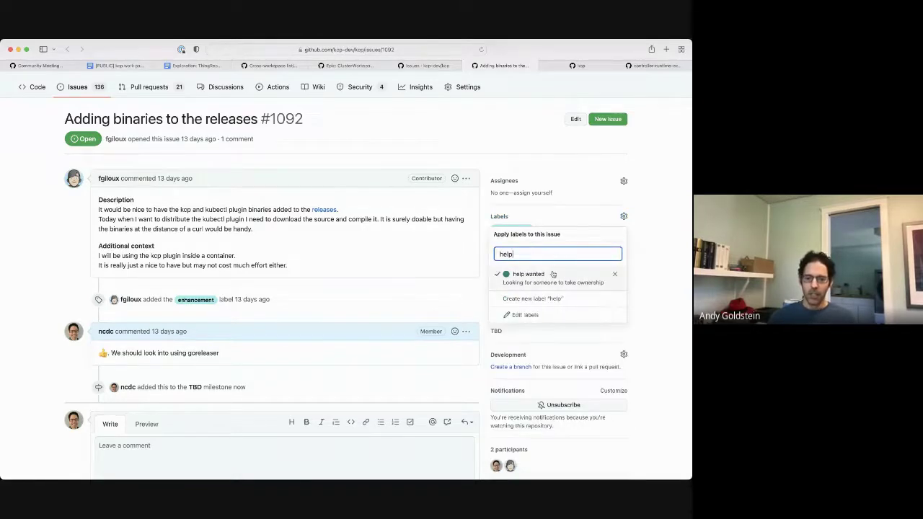
click(429, 203)
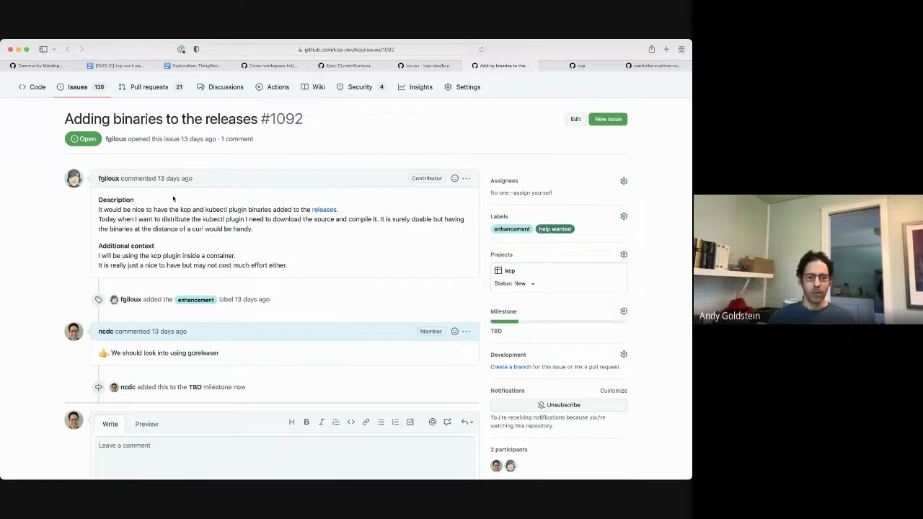
click(505, 219)
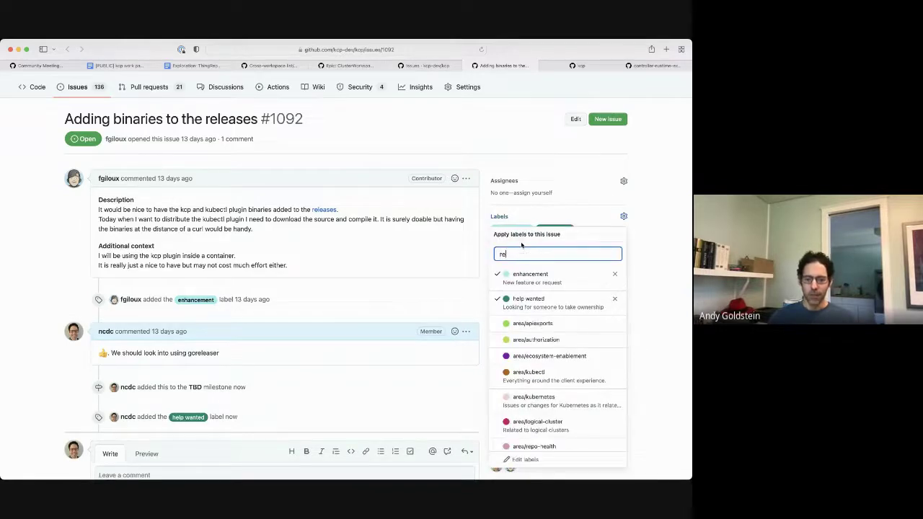
text(repo)
click(544, 275)
click(430, 247)
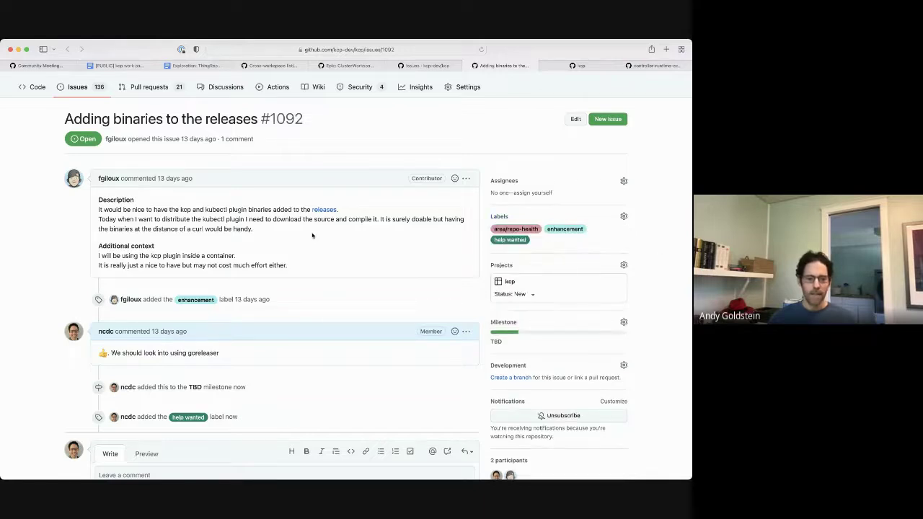
key(super+w)
scroll(243, 313, down, 1)
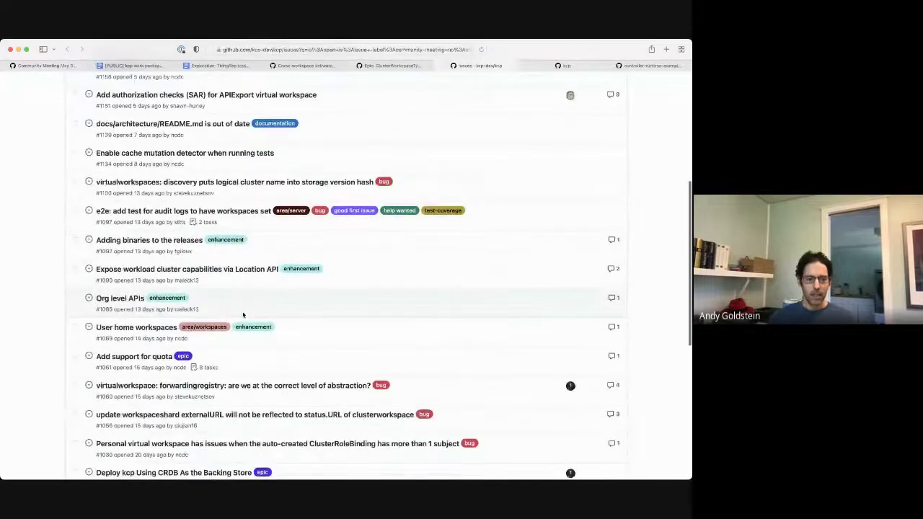
super+click(189, 269)
key(ctrl+Tab)
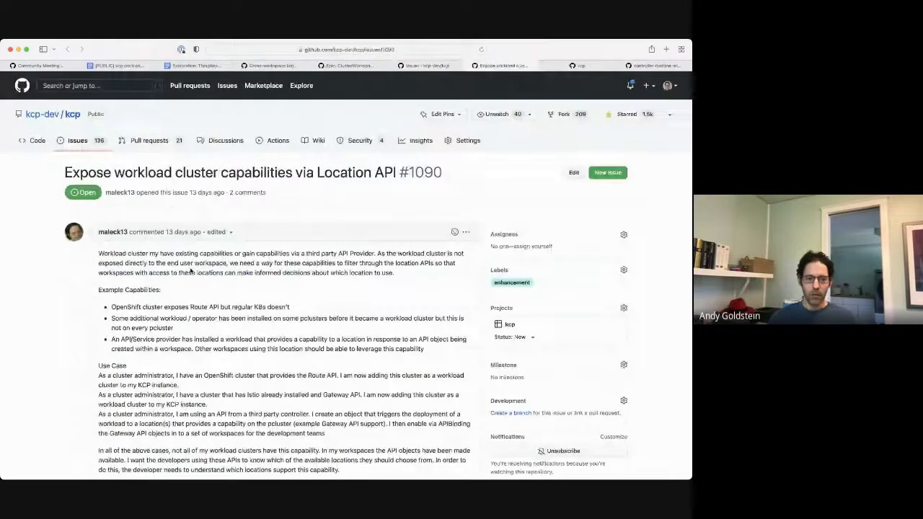
scroll(243, 372, down, 5)
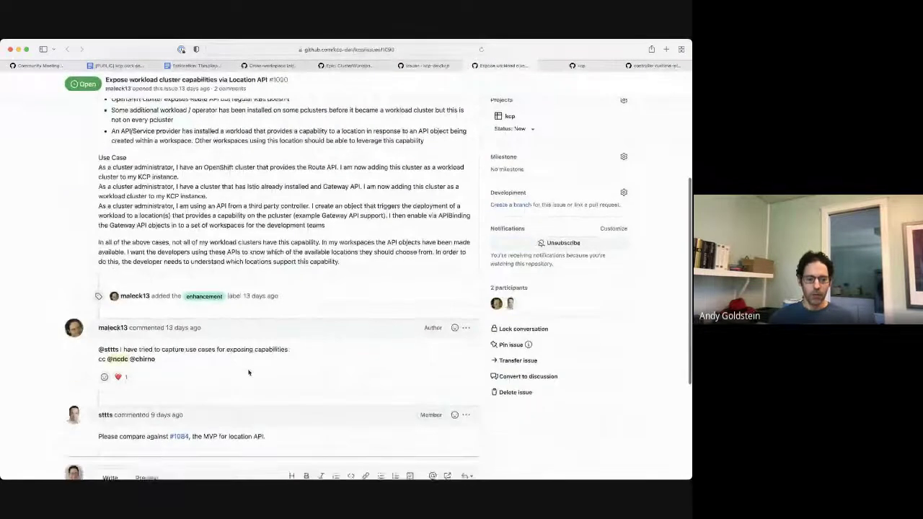
scroll(248, 370, up, 3)
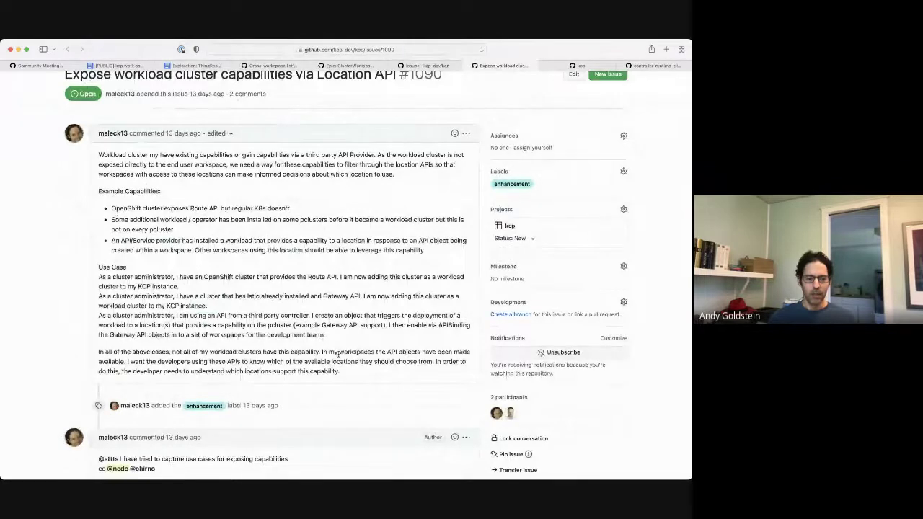
scroll(337, 354, down, 4)
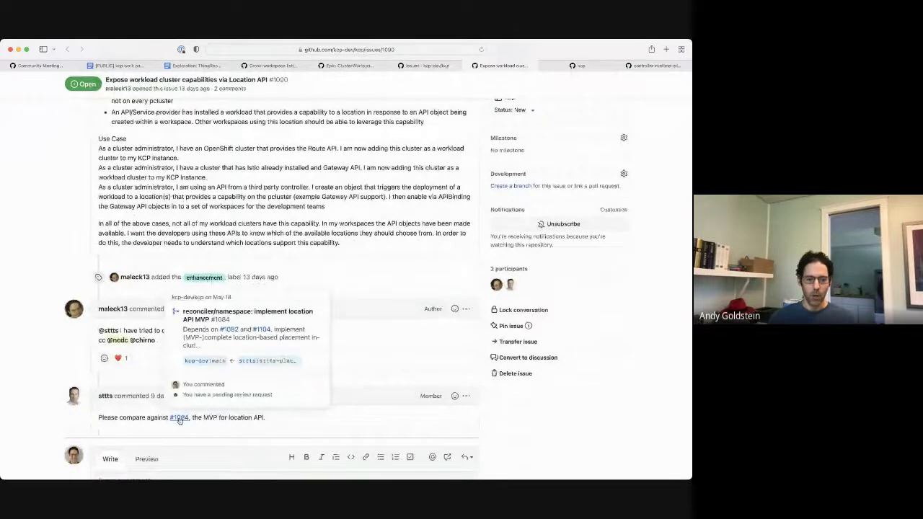
scroll(398, 315, up, 1)
scroll(398, 315, up, 4)
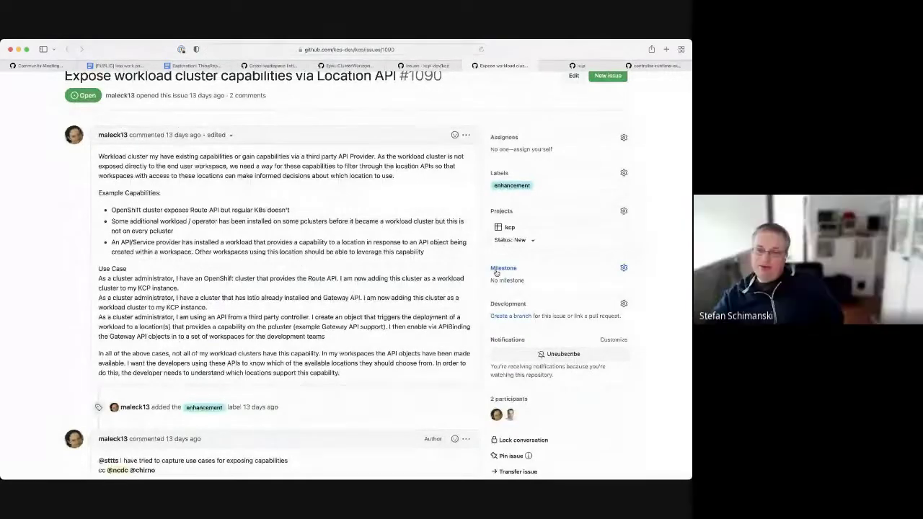
click(497, 269)
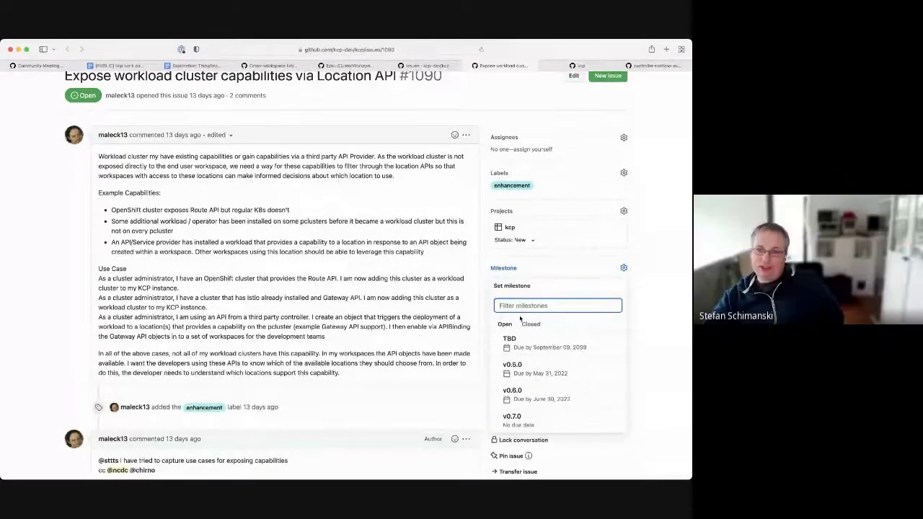
click(529, 344)
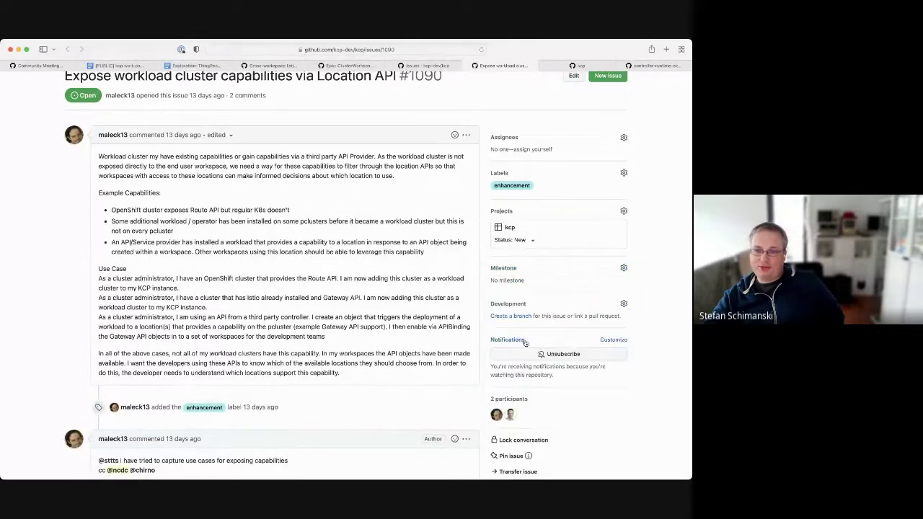
- Open issue #1085 'Org level APIs', review its description, and assign the TBD milestone
key(super+bracketleft)
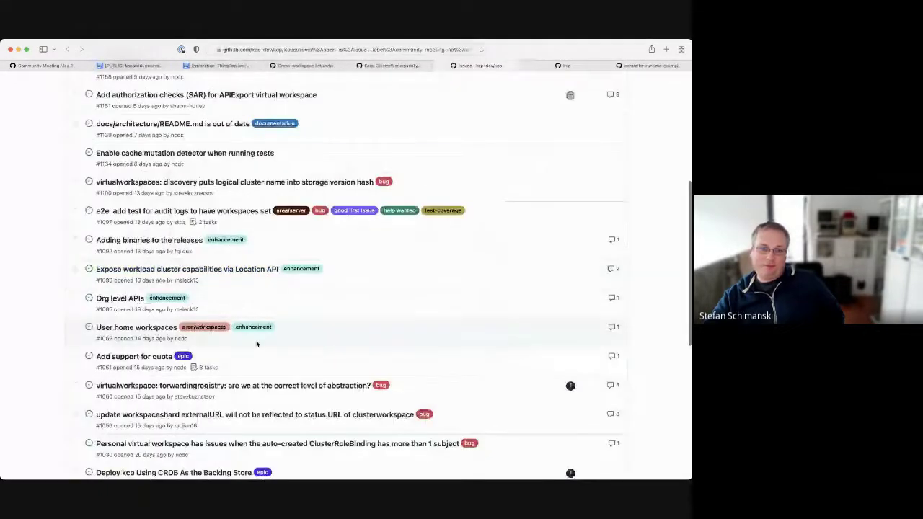
super+click(115, 298)
click(503, 66)
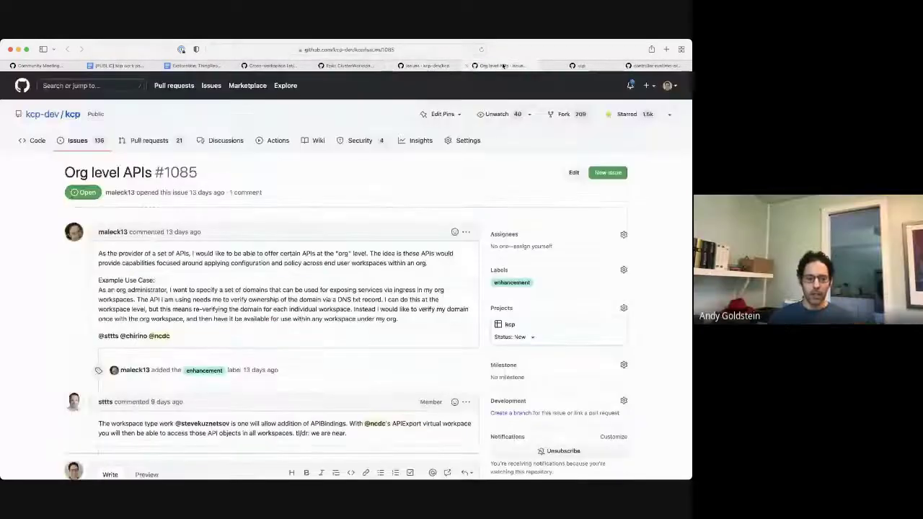
drag(303, 253, 344, 264)
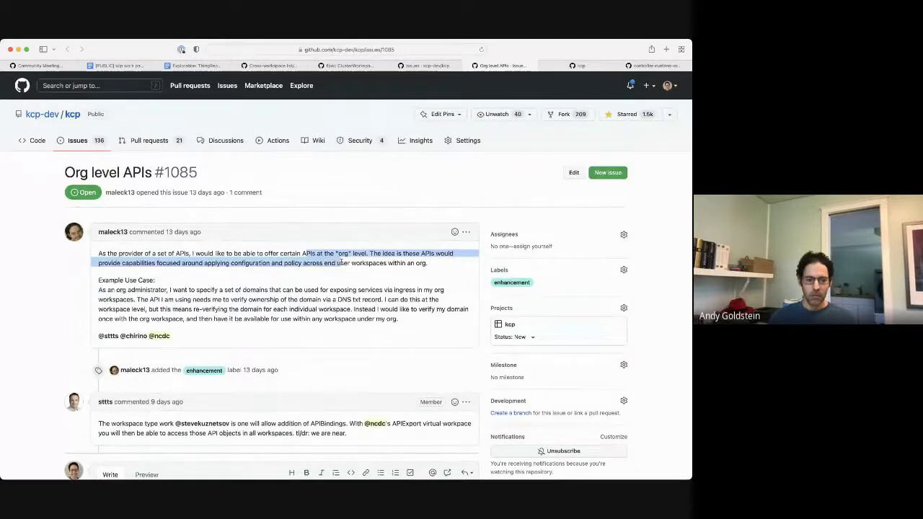
scroll(215, 332, down, 1)
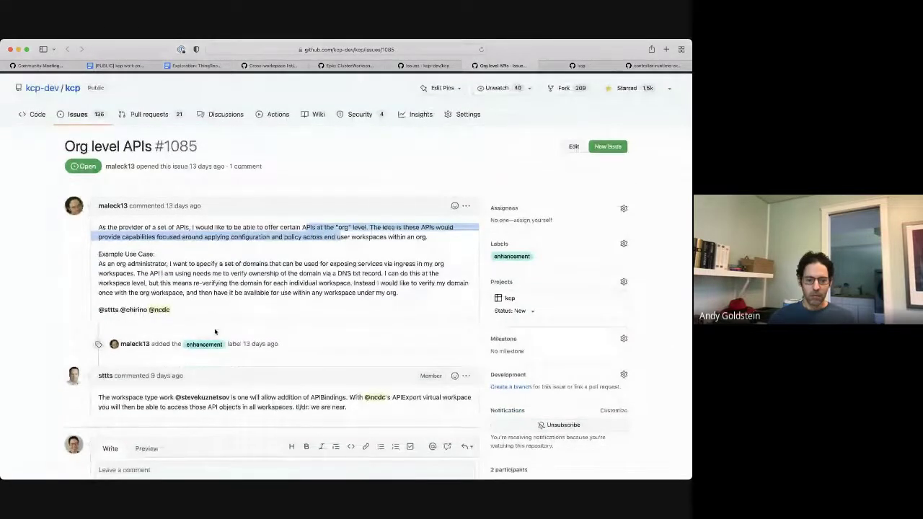
click(260, 307)
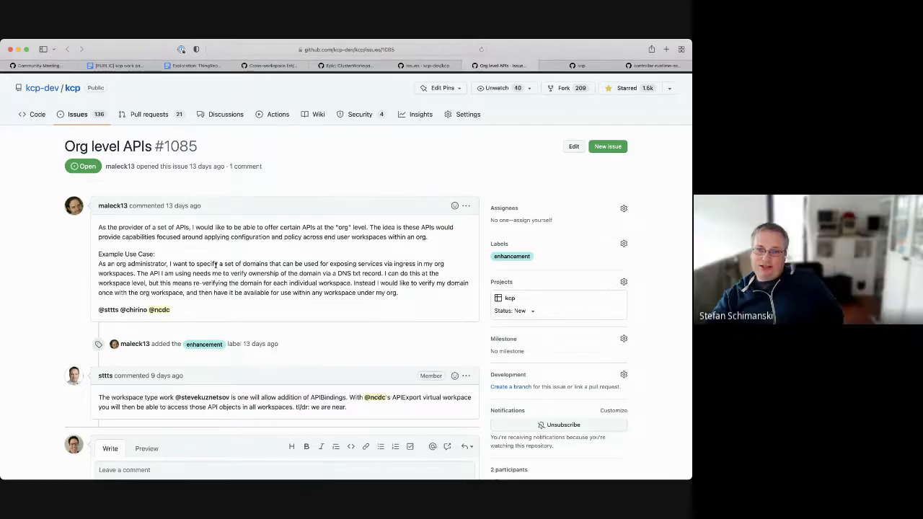
scroll(215, 265, down, 1)
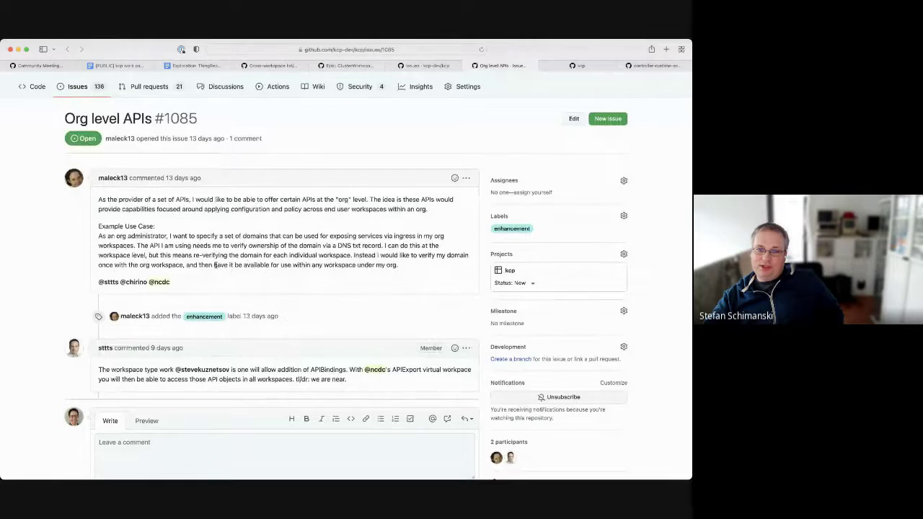
scroll(215, 265, down, 1)
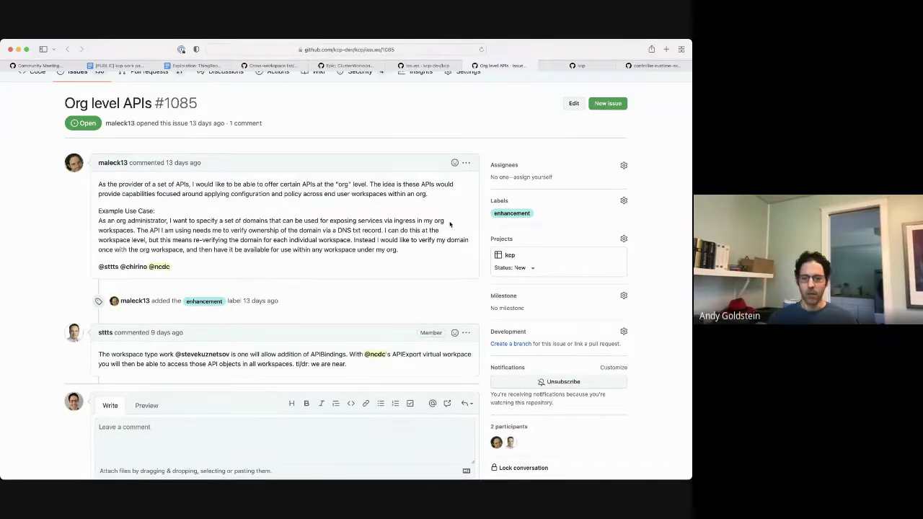
click(518, 298)
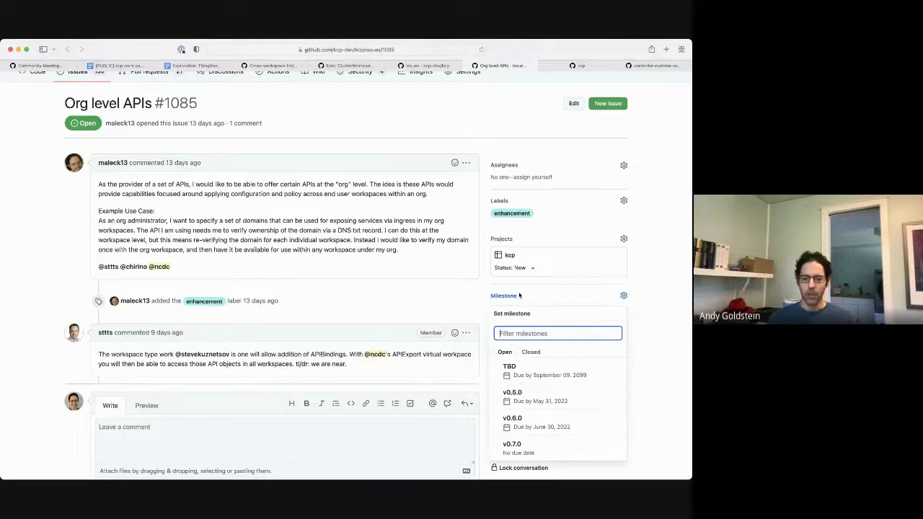
click(518, 369)
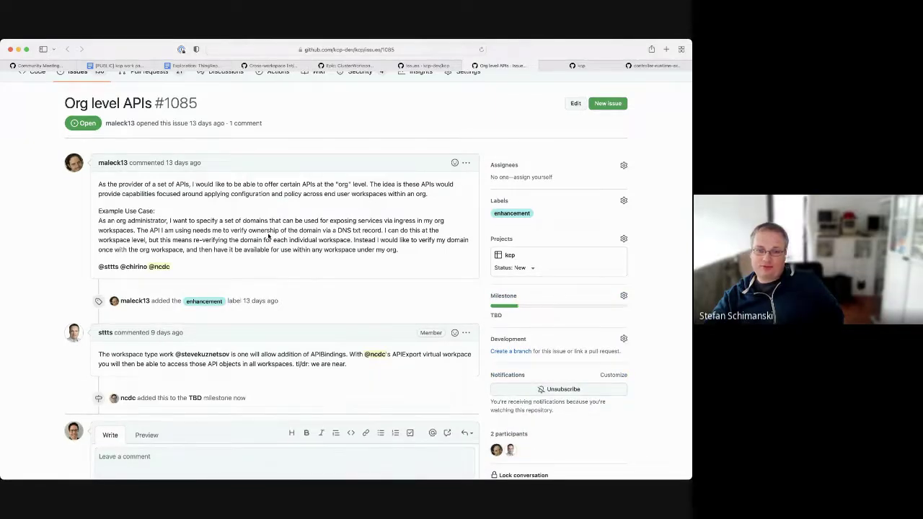
- Give issue #1069 'User home workspaces' the v0.6.0 milestone and return to the list
key(super+bracketleft)
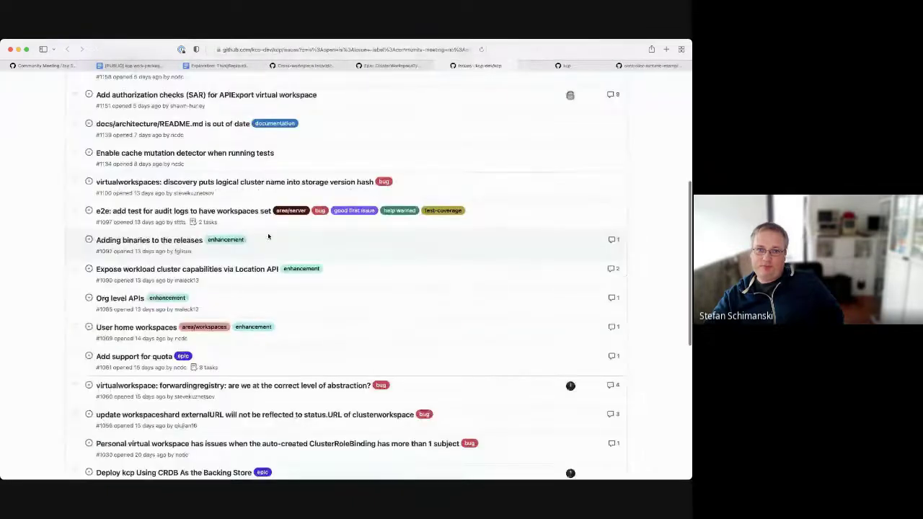
scroll(255, 305, down, 2)
super+click(160, 285)
scroll(542, 330, down, 2)
click(525, 316)
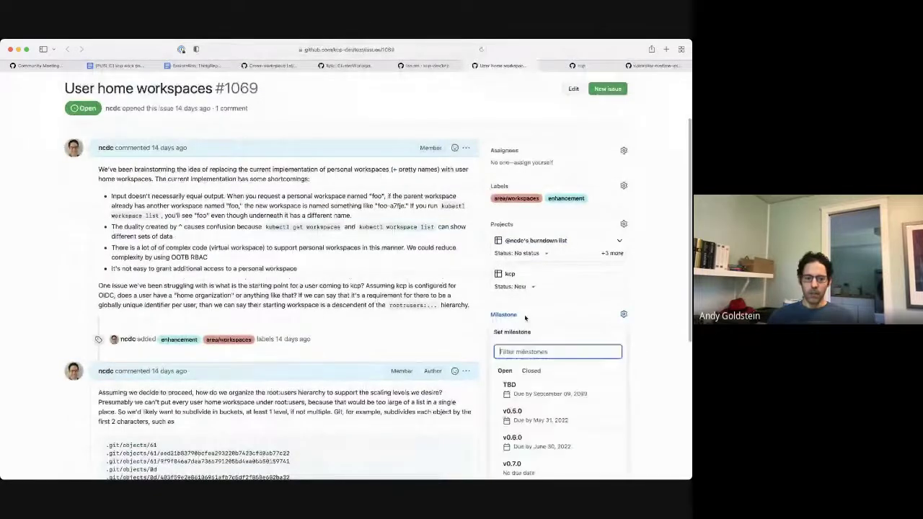
click(561, 445)
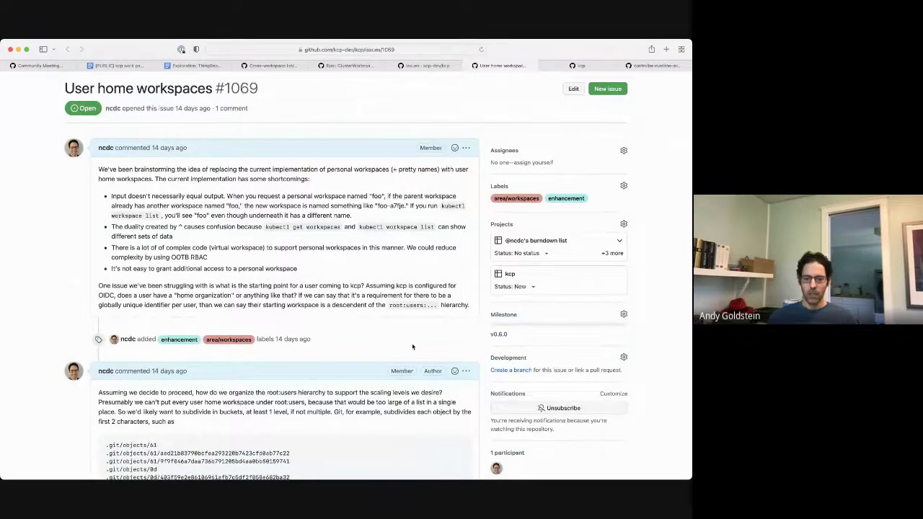
scroll(413, 347, down, 1)
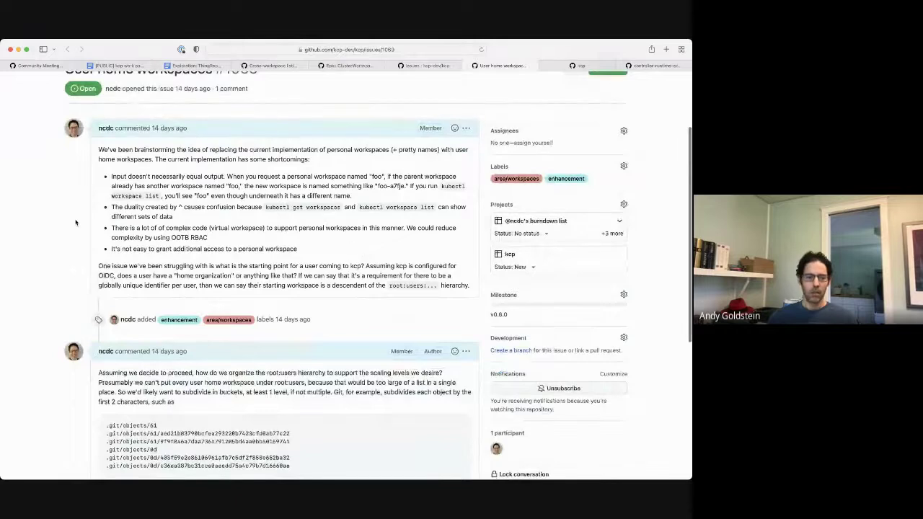
key(super+w)
- Open epic #1061 'Add support for quota' and set its milestone to v0.6.0
scroll(148, 266, down, 2)
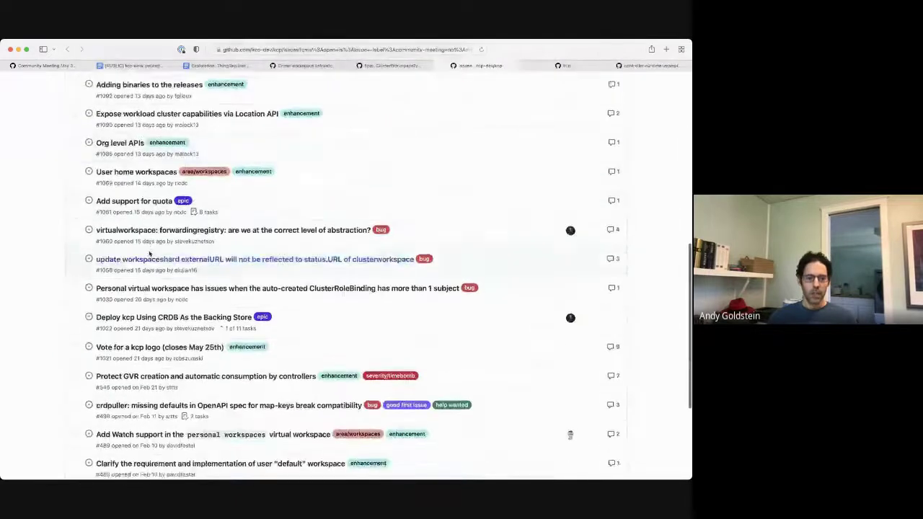
scroll(148, 266, down, 1)
click(137, 189)
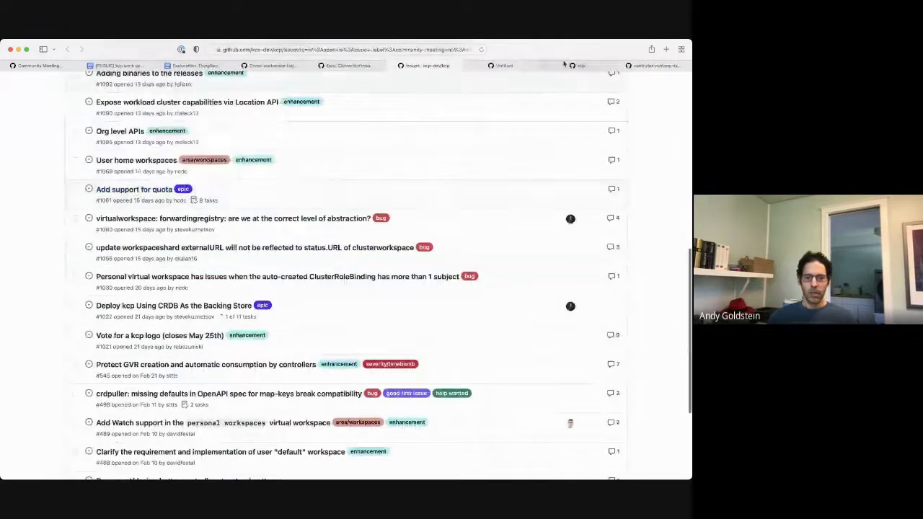
scroll(532, 397, down, 2)
click(518, 325)
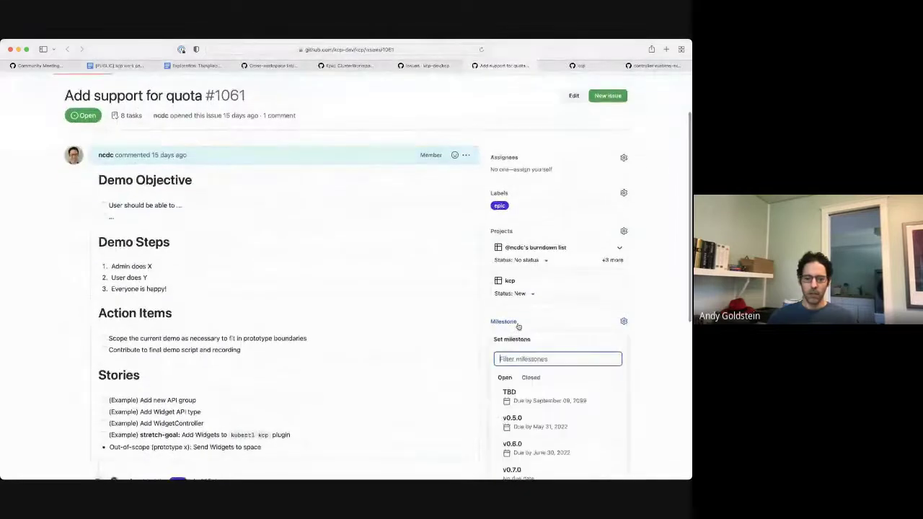
click(528, 442)
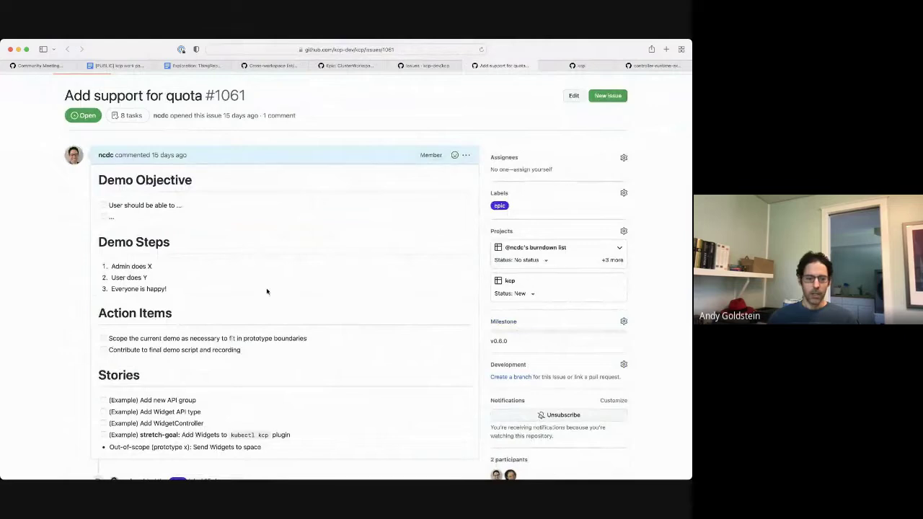
- Leave #1061 and read through the comments on forwardingregistry abstraction issue #1060
key(super+w)
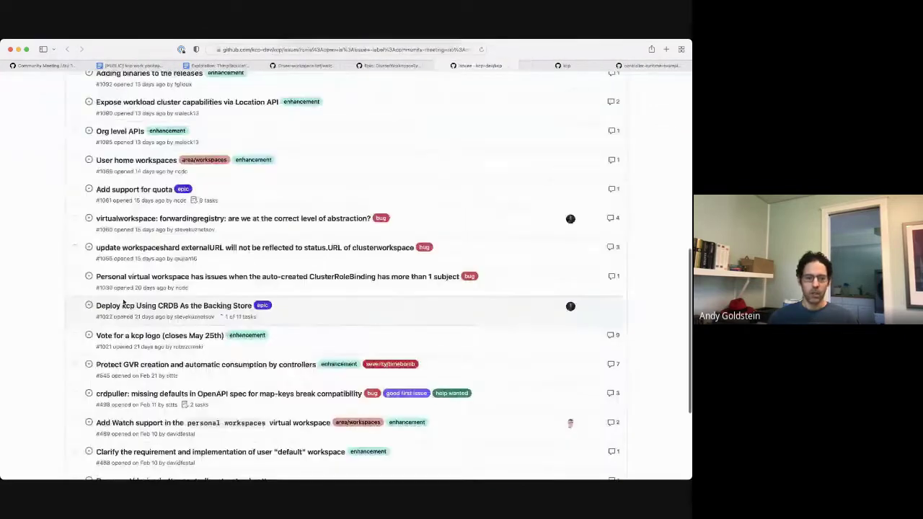
scroll(119, 305, down, 1)
scroll(113, 308, down, 1)
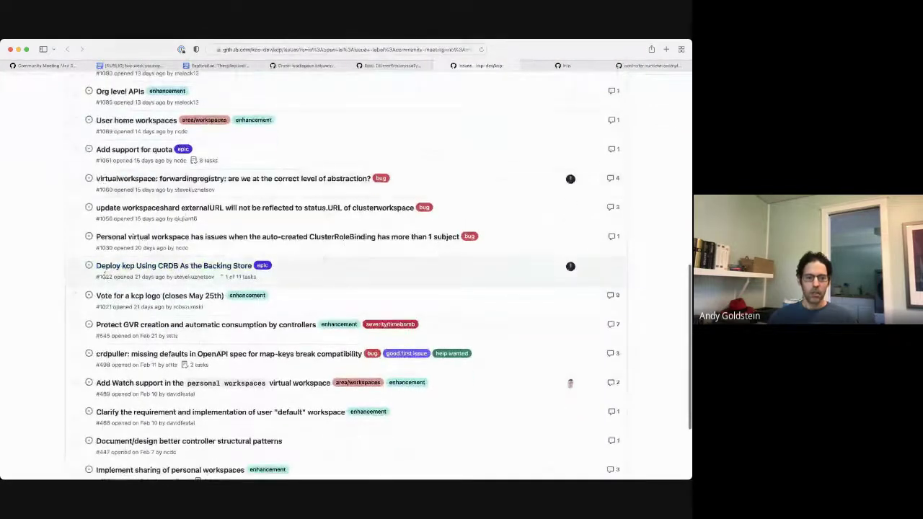
click(177, 180)
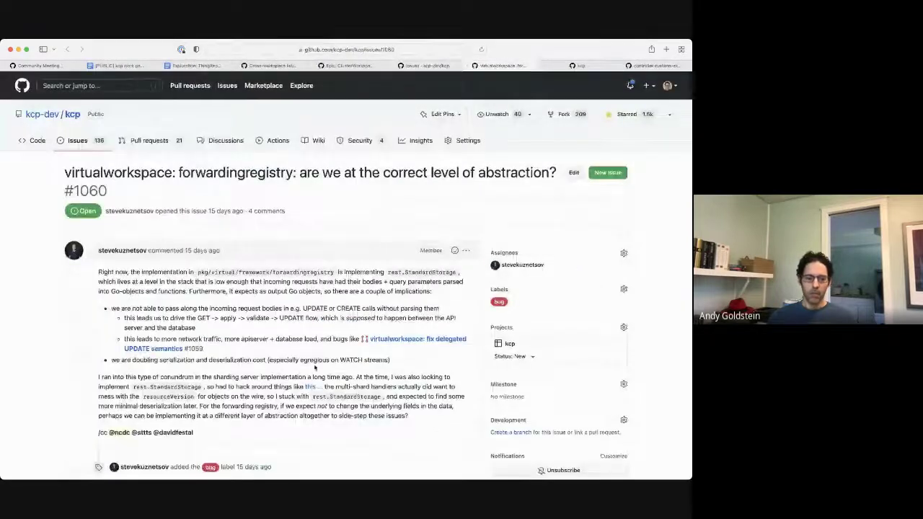
scroll(308, 373, down, 5)
scroll(308, 373, down, 10)
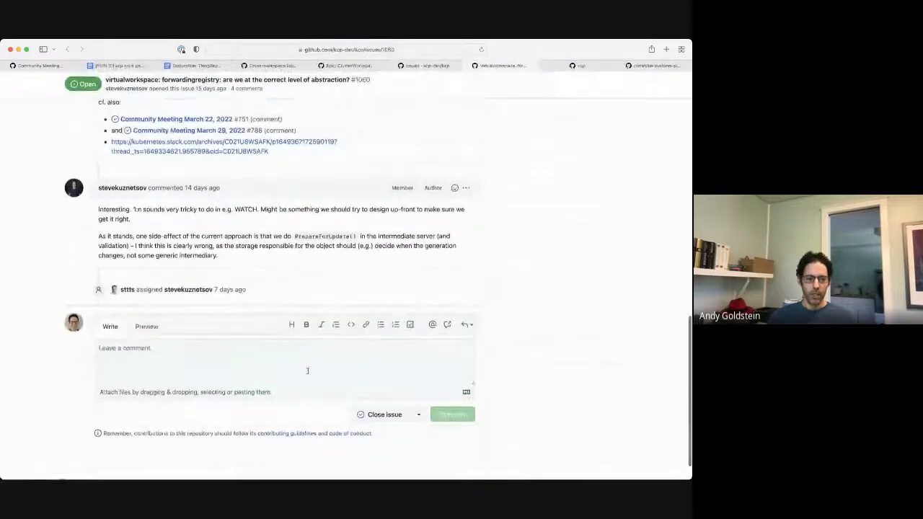
scroll(294, 326, up, 15)
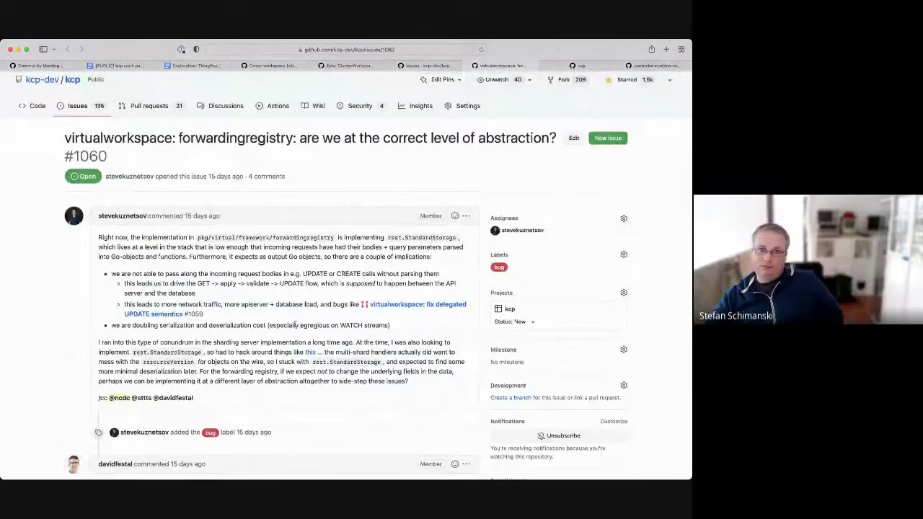
scroll(295, 325, down, 15)
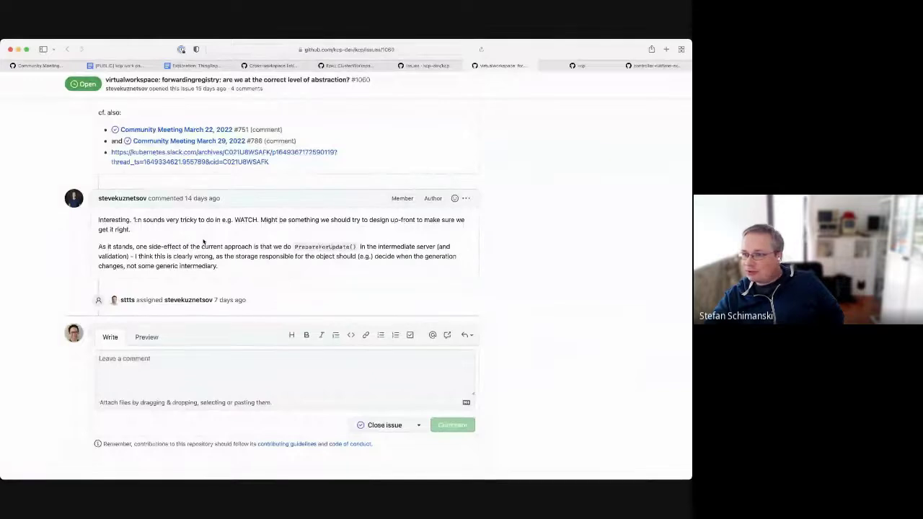
- Close #1060 with a :smile: comment mentioning its author, noting agreement and inviting a reopen
click(210, 365)
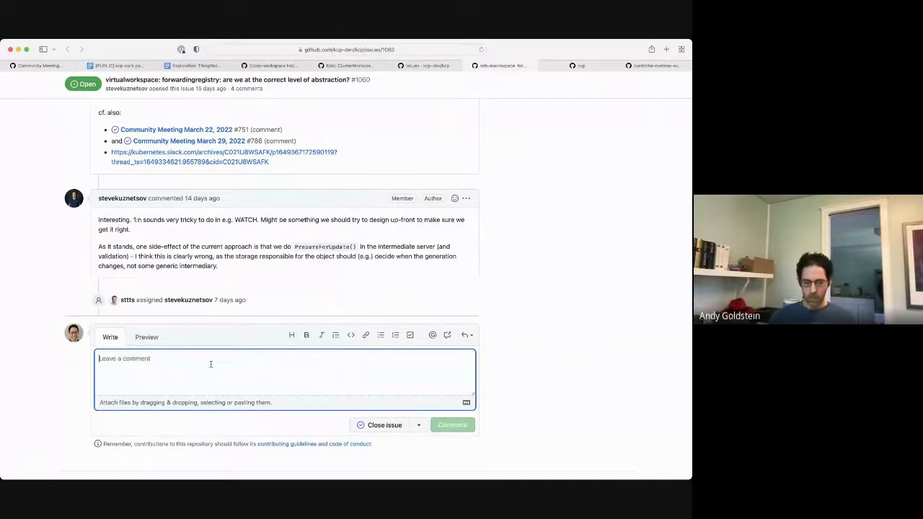
text(@ste)
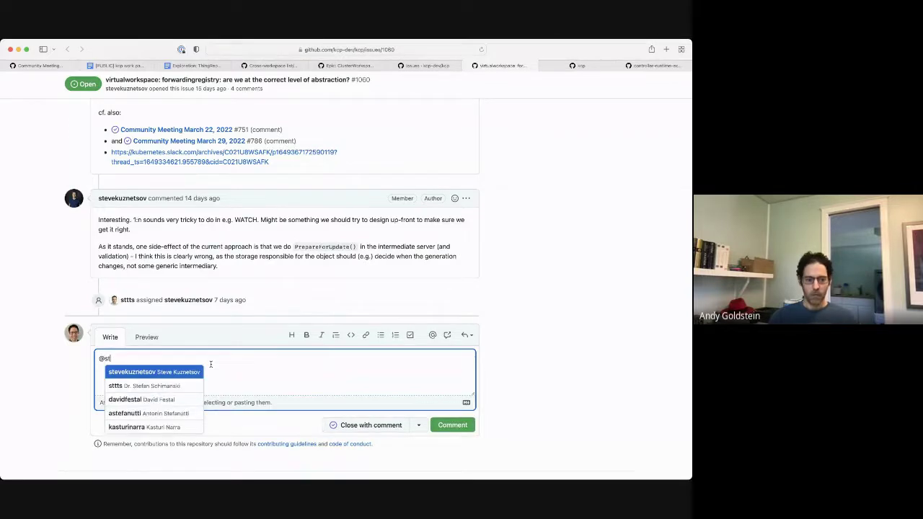
key(Return)
text(I think we are aligned here, so I'm g)
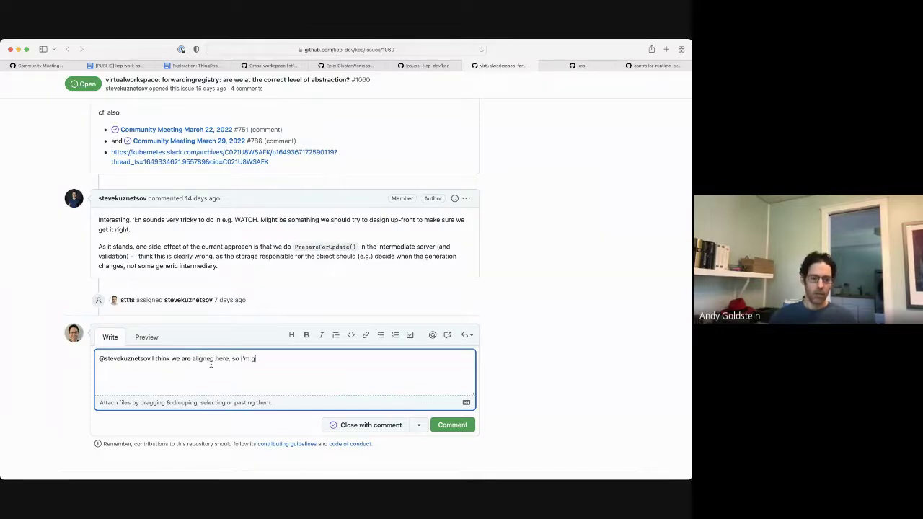
text(ose it. If not, please re)
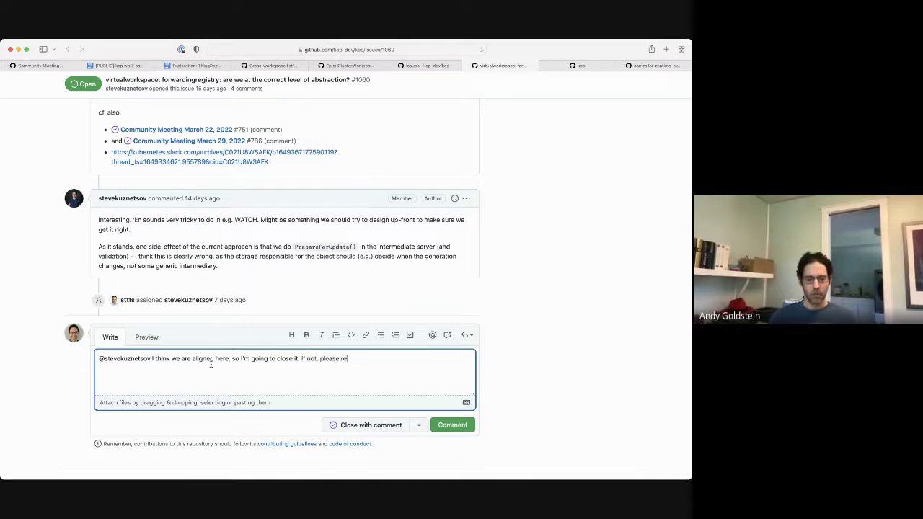
text( :smile)
key(Return)
click(362, 427)
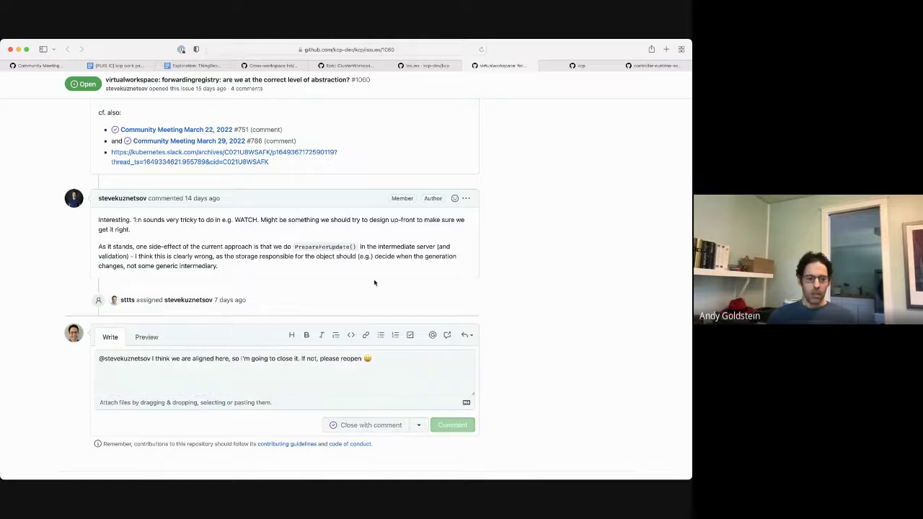
scroll(365, 259, up, 10)
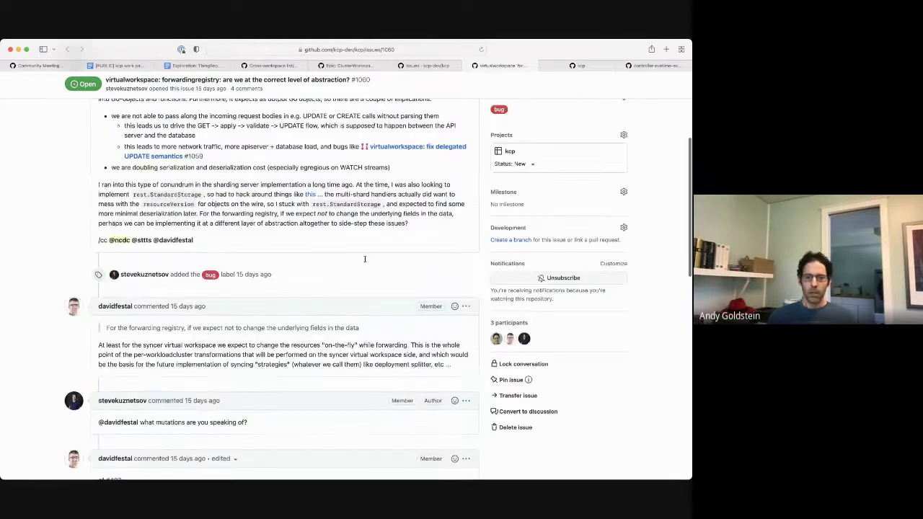
key(super+w)
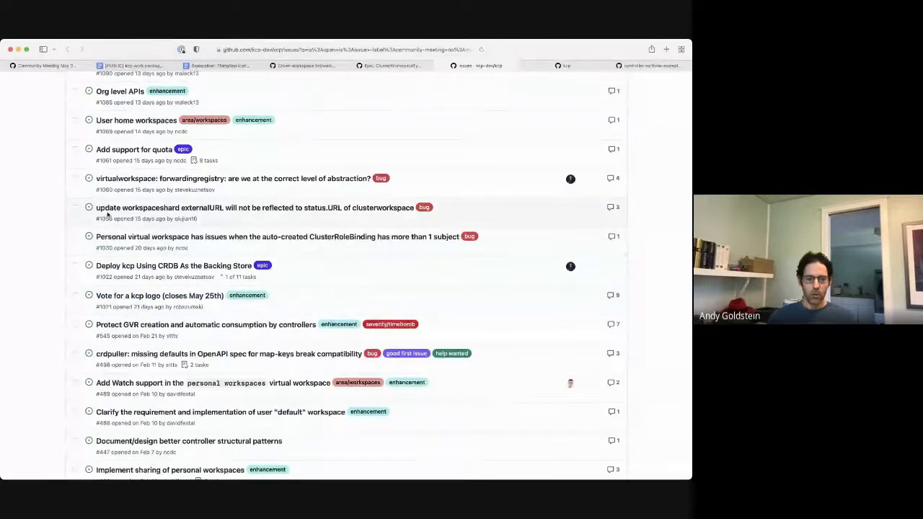
- Open issue #1056 and read its bug description and the reply suggesting externalURL be immutable
super+click(128, 208)
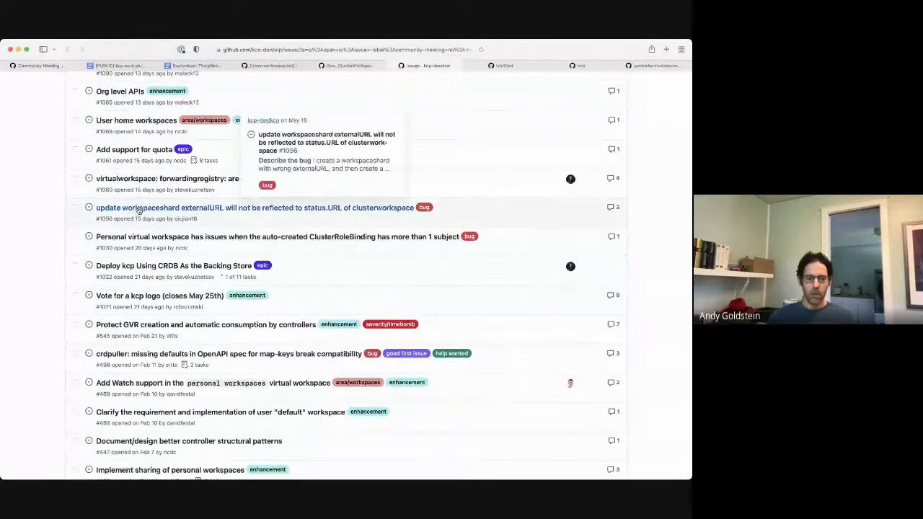
click(510, 65)
scroll(414, 226, down, 10)
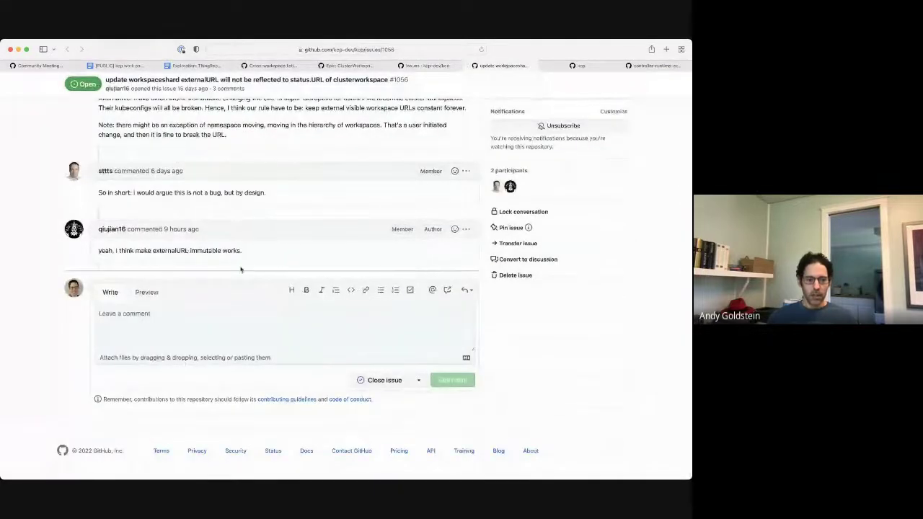
scroll(241, 270, up, 5)
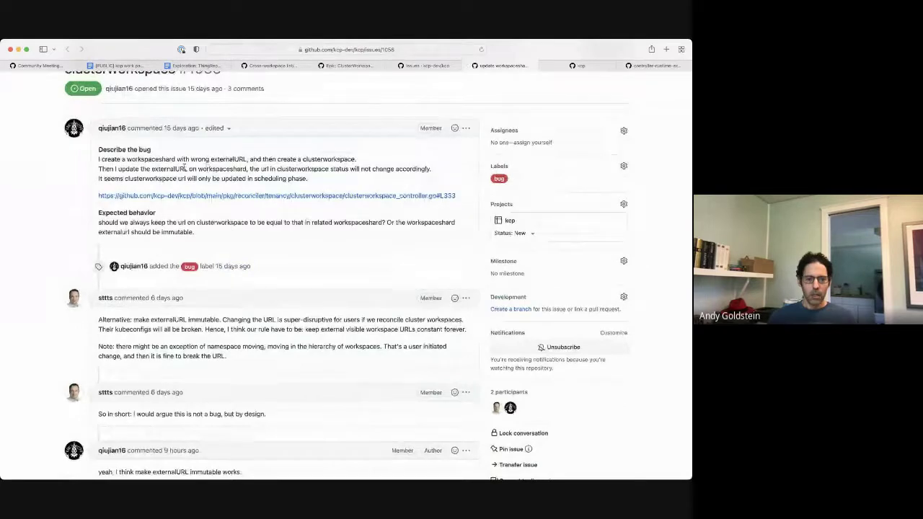
drag(152, 169, 245, 178)
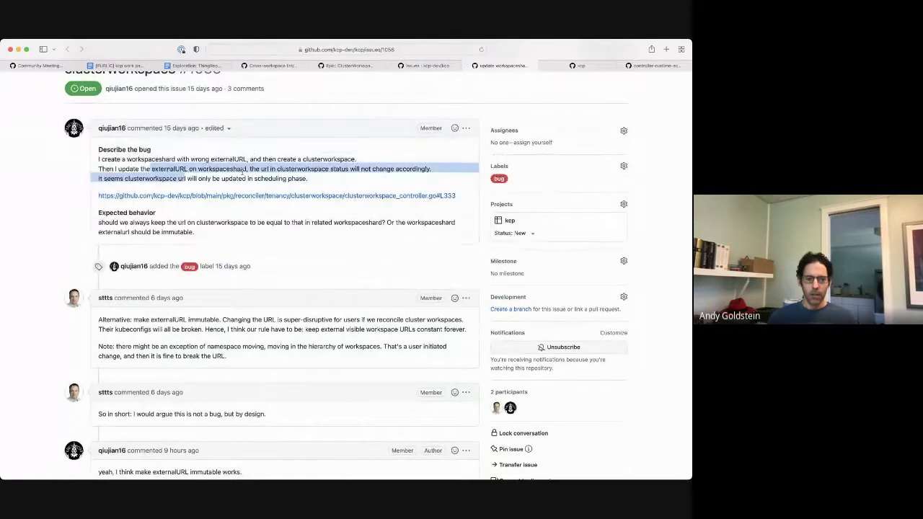
click(243, 171)
scroll(243, 171, down, 1)
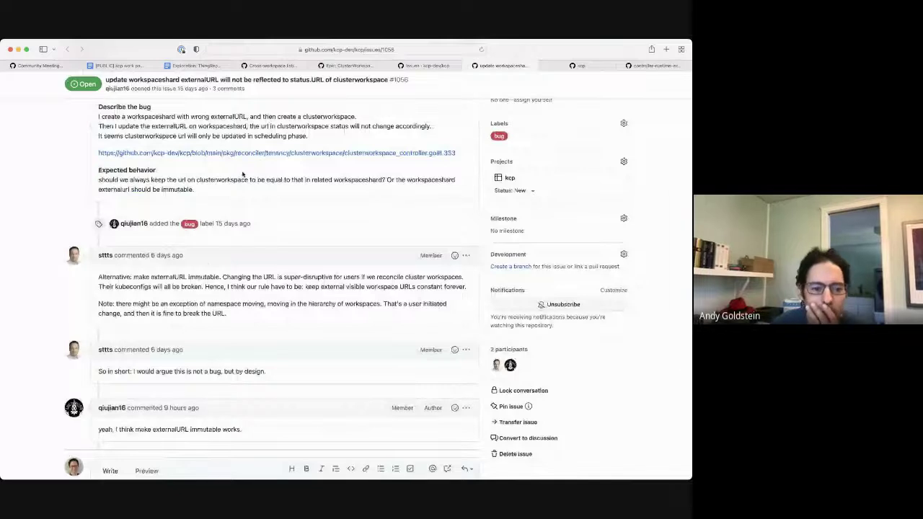
drag(187, 277, 251, 278)
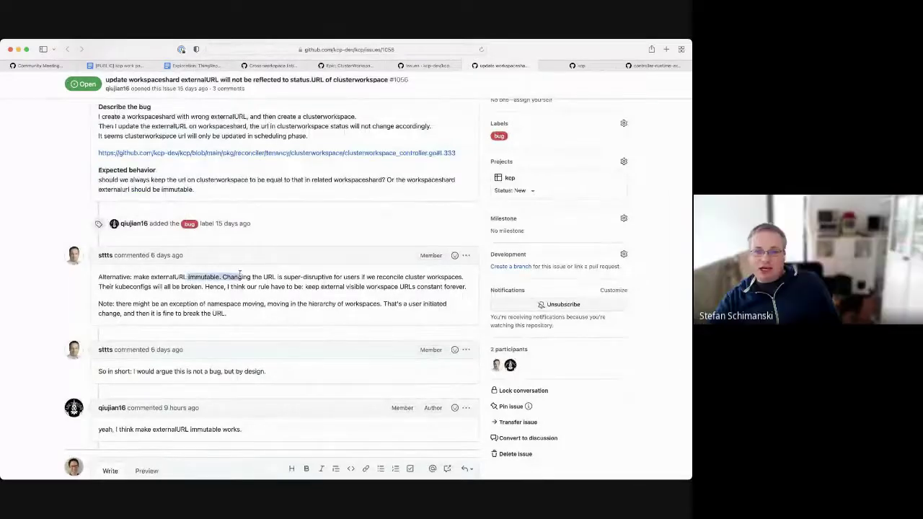
click(282, 302)
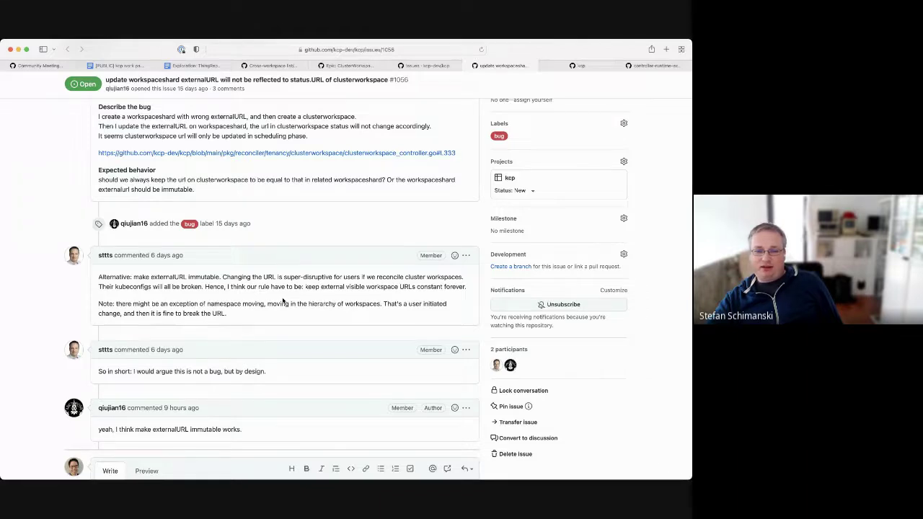
scroll(282, 301, up, 1)
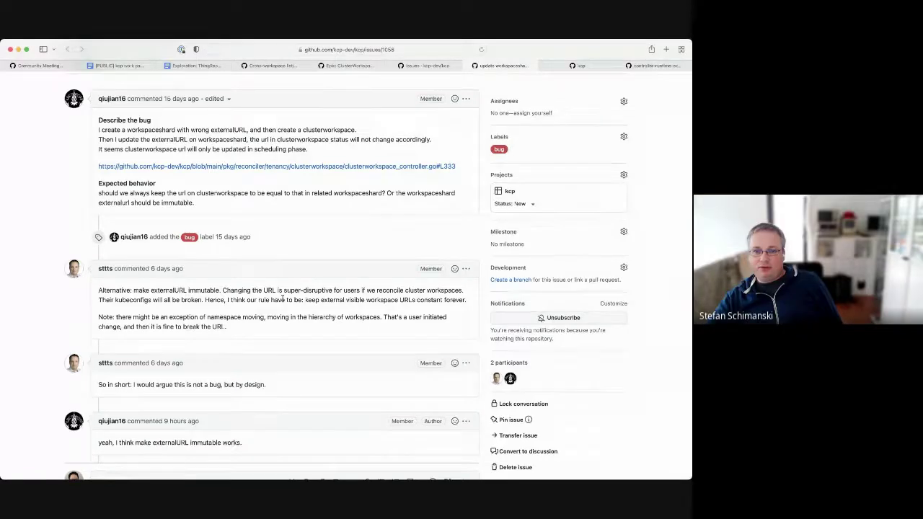
scroll(283, 302, up, 5)
scroll(283, 301, up, 1)
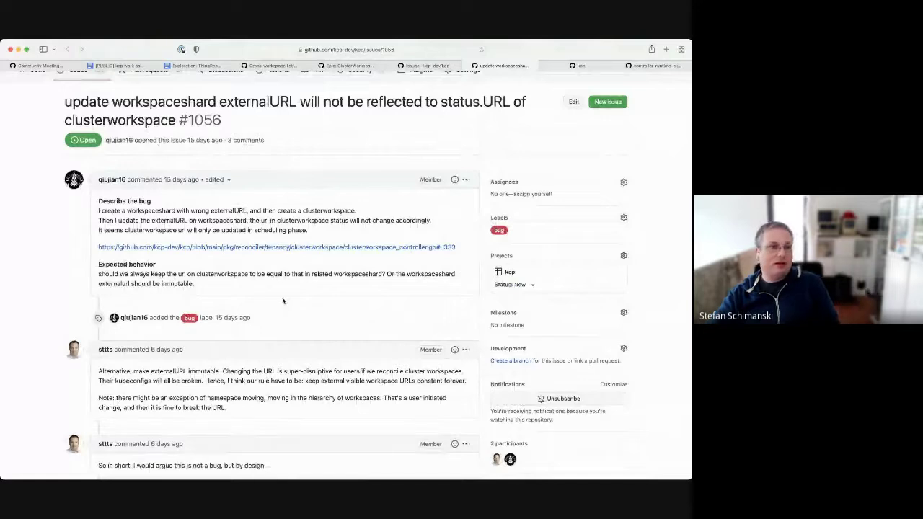
- Retitle #1056 'Document that ClusterWorkspaceShard.Spec.ExternalURL should be treated as immutable'
click(573, 102)
text(Document that)
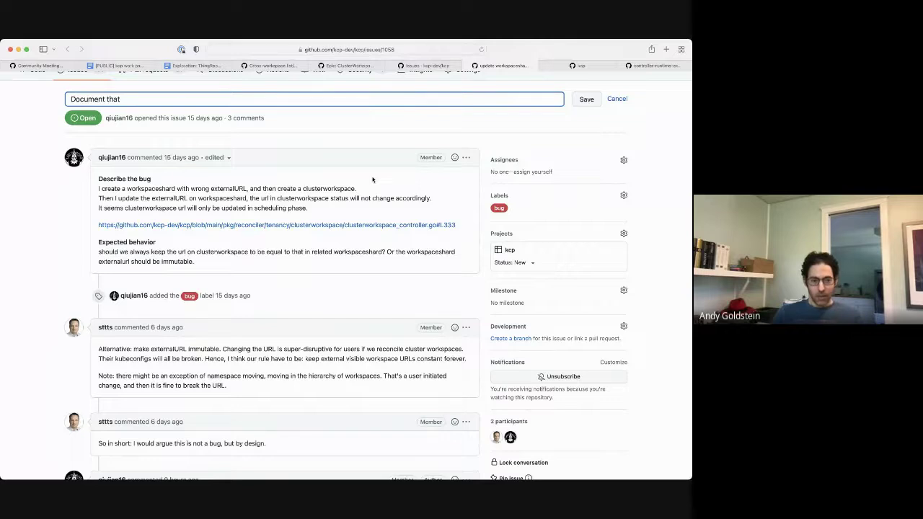
text(ClusterWork)
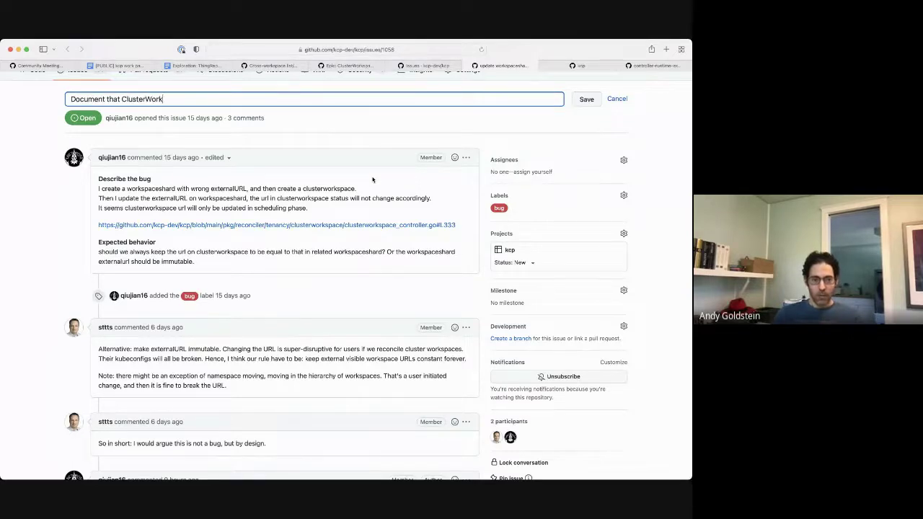
text(spaceShard.Sp)
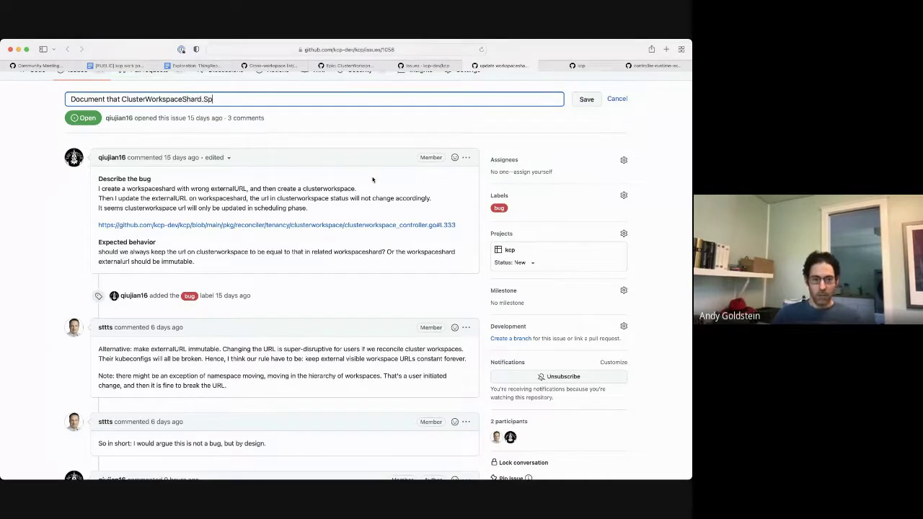
text(ec.ExternalURL)
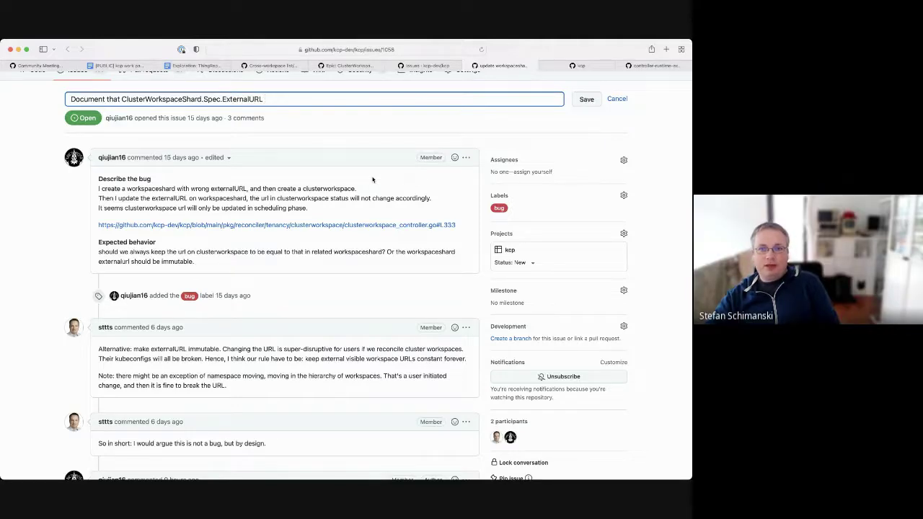
text( should be )
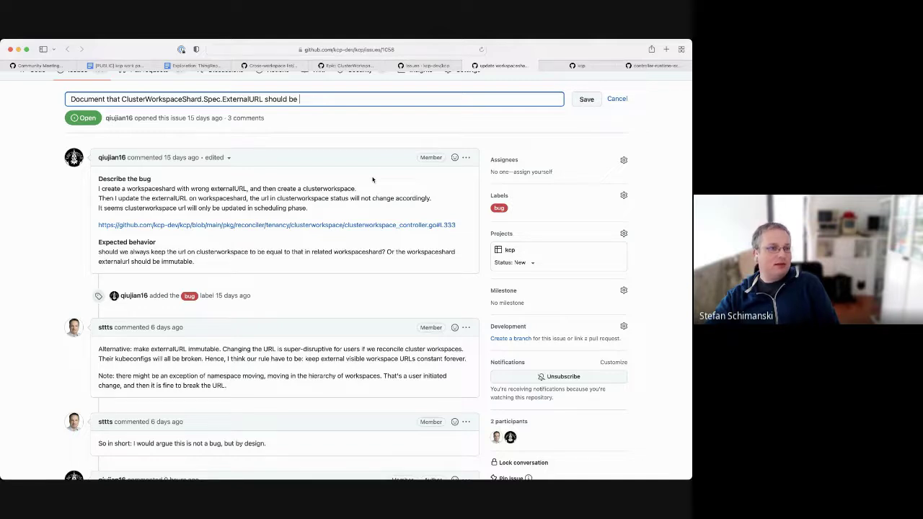
text(treated as immutable)
key(Return)
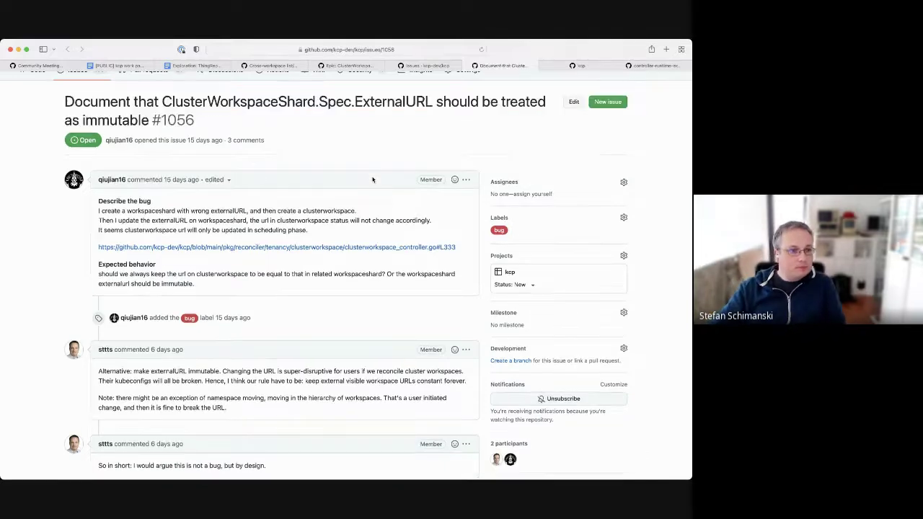
- Replace the bug label on #1056 with documentation
scroll(357, 271, down, 2)
click(523, 169)
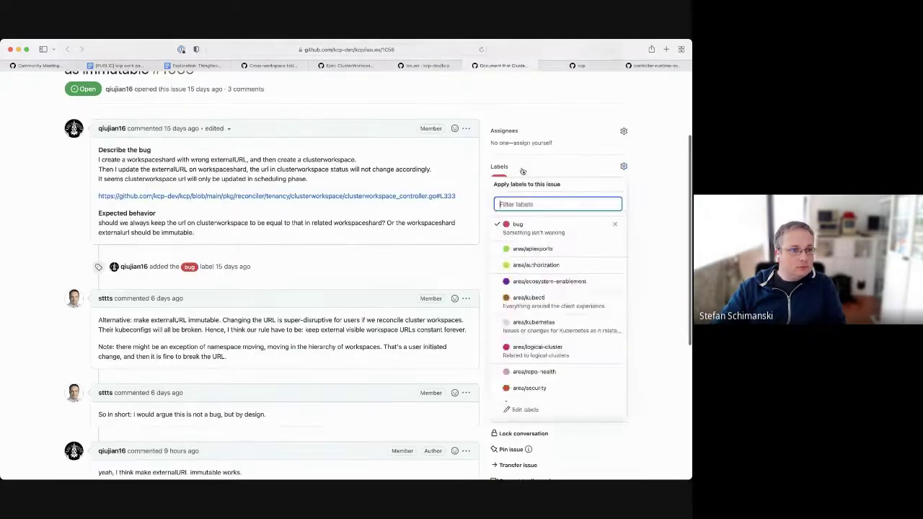
click(295, 148)
scroll(318, 152, up, 1)
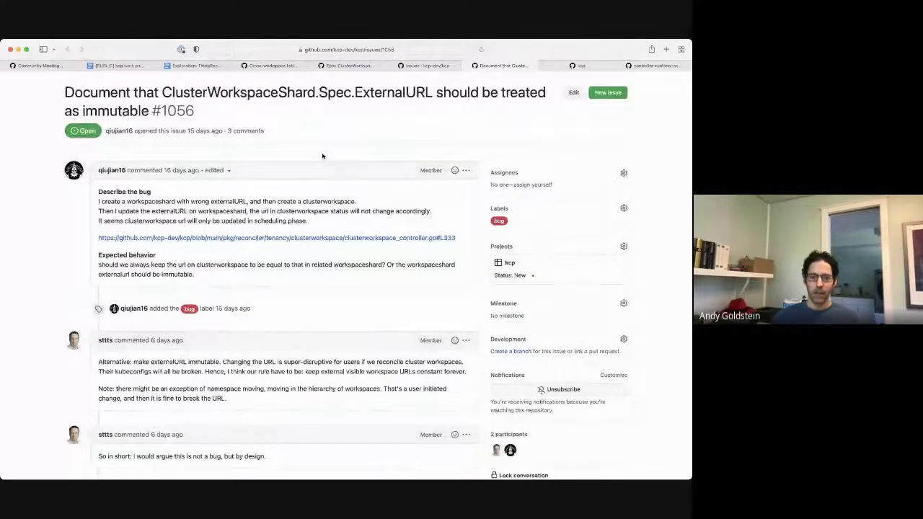
click(506, 209)
text(do)
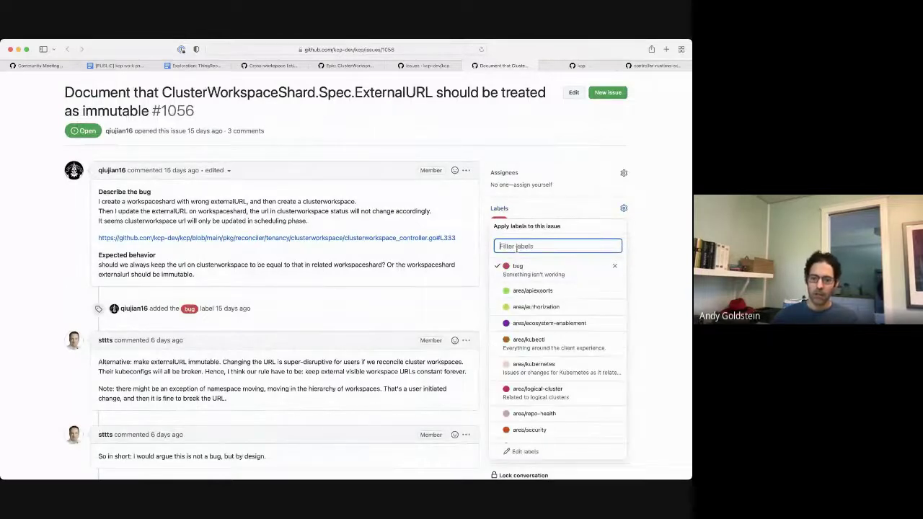
click(529, 276)
click(627, 241)
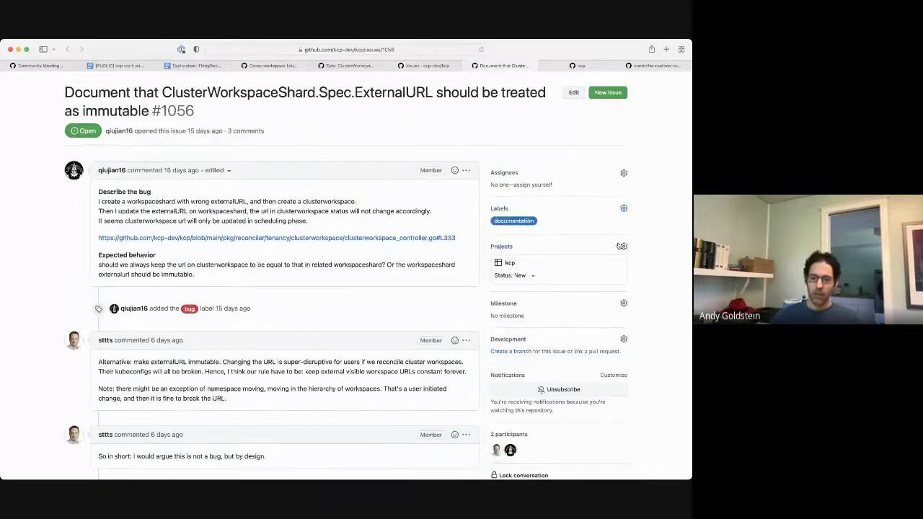
scroll(333, 215, down, 2)
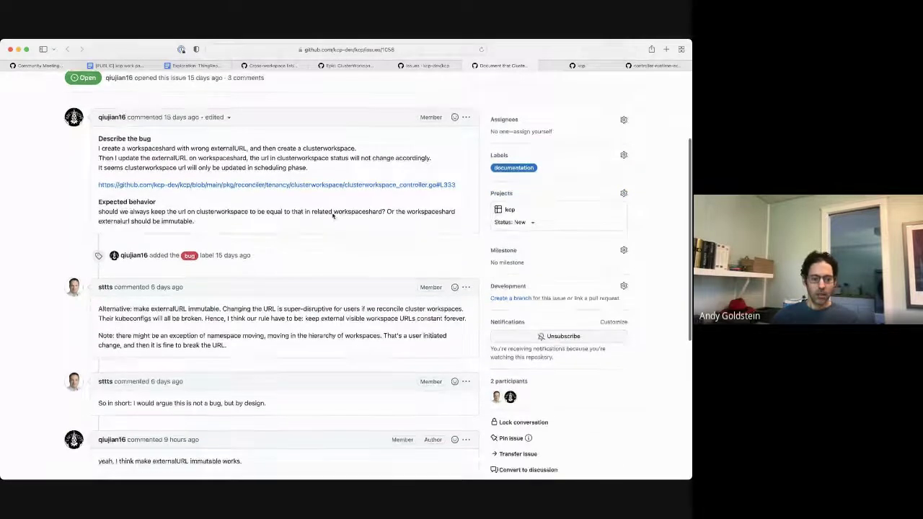
scroll(387, 249, down, 4)
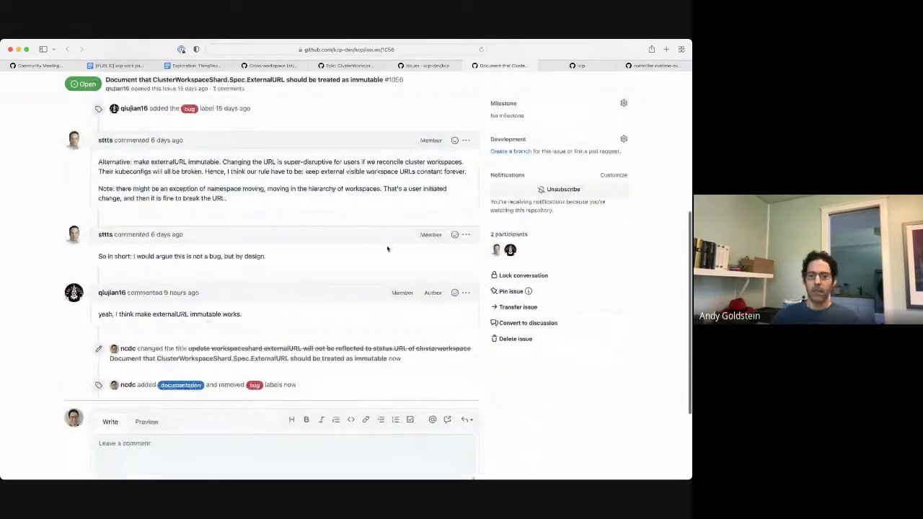
key(super+w)
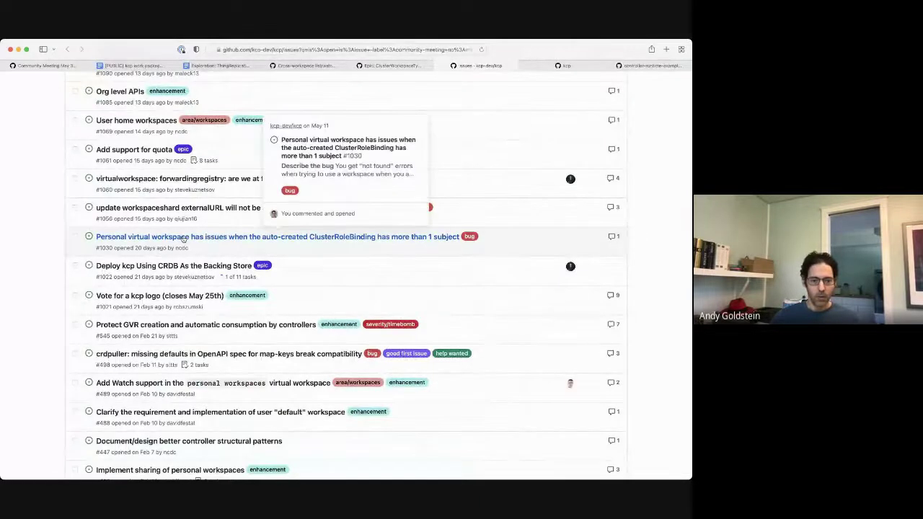
- Reopen issue #1056, assign the TBD milestone, and return to the issues list
super+click(159, 208)
key(ctrl+Tab)
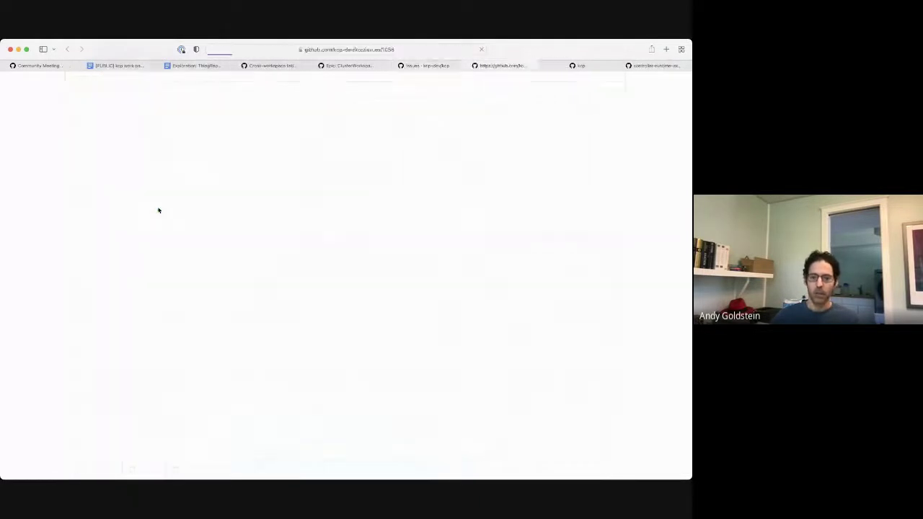
scroll(430, 362, down, 3)
click(503, 297)
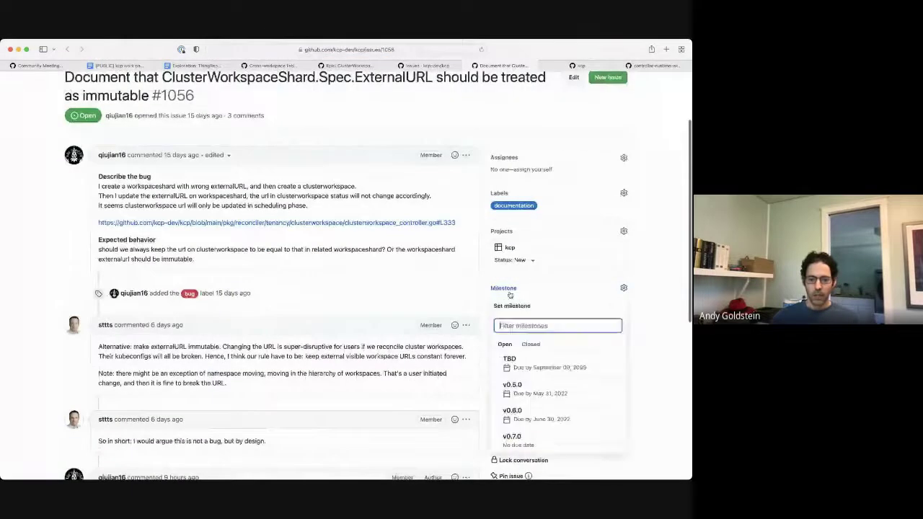
click(507, 361)
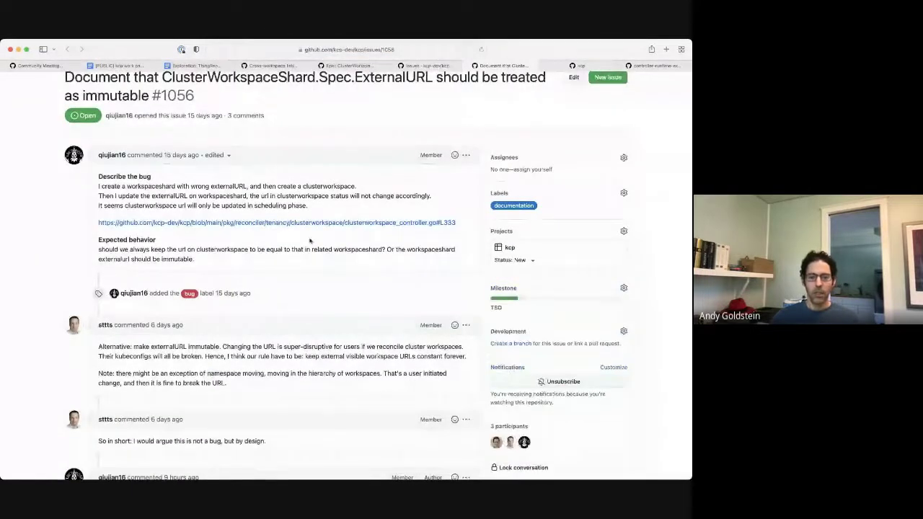
key(super+w)
- Open issue #1030 in a new tab and read its description of the multi-subject ClusterRoleBinding failure
scroll(270, 325, down, 1)
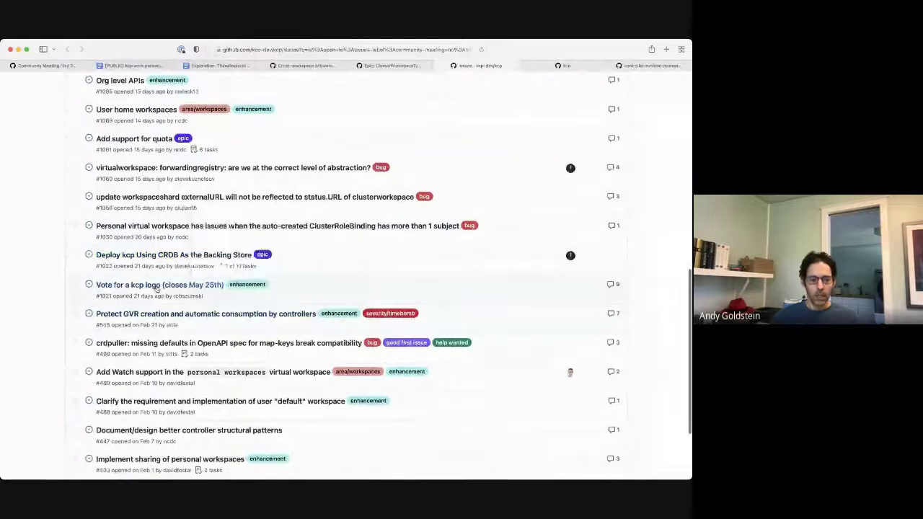
super+click(148, 226)
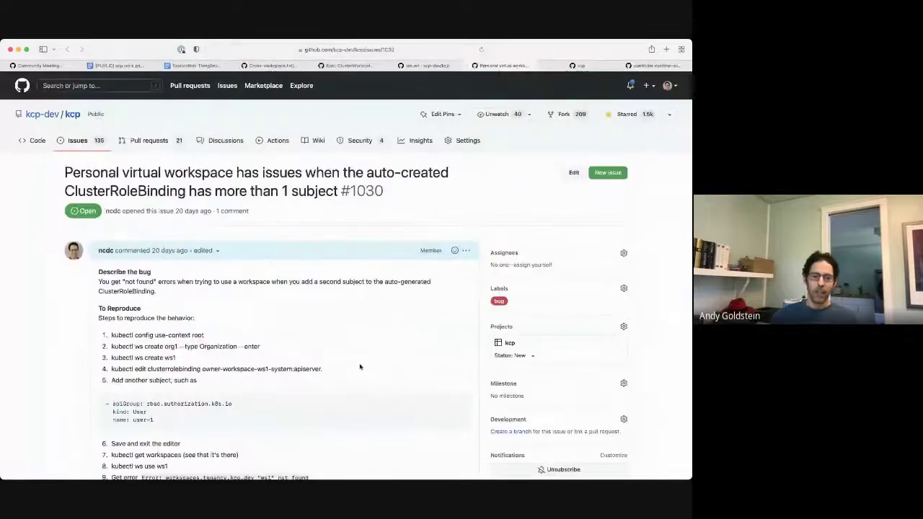
scroll(361, 367, down, 1)
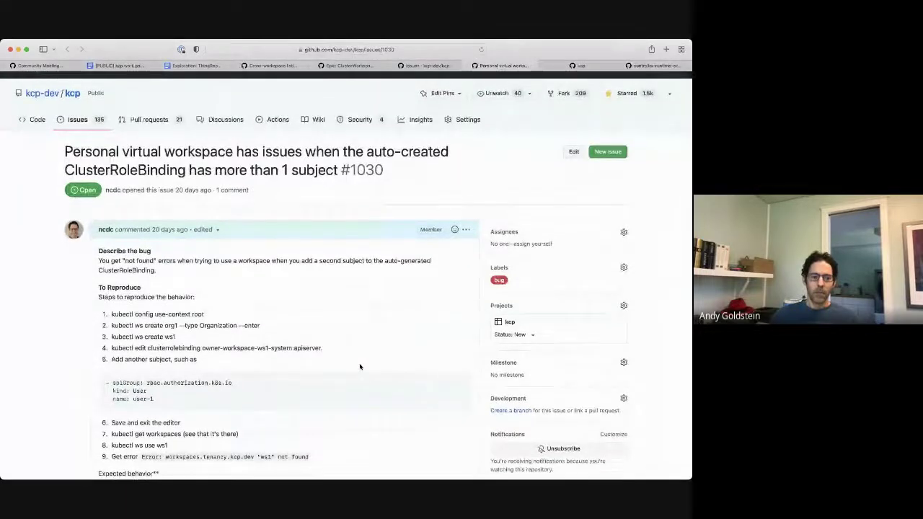
scroll(360, 367, down, 2)
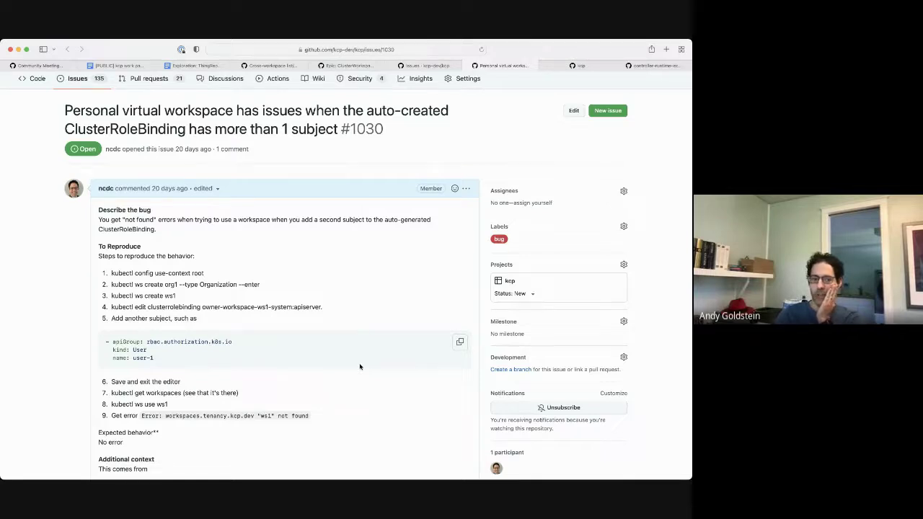
scroll(360, 367, down, 2)
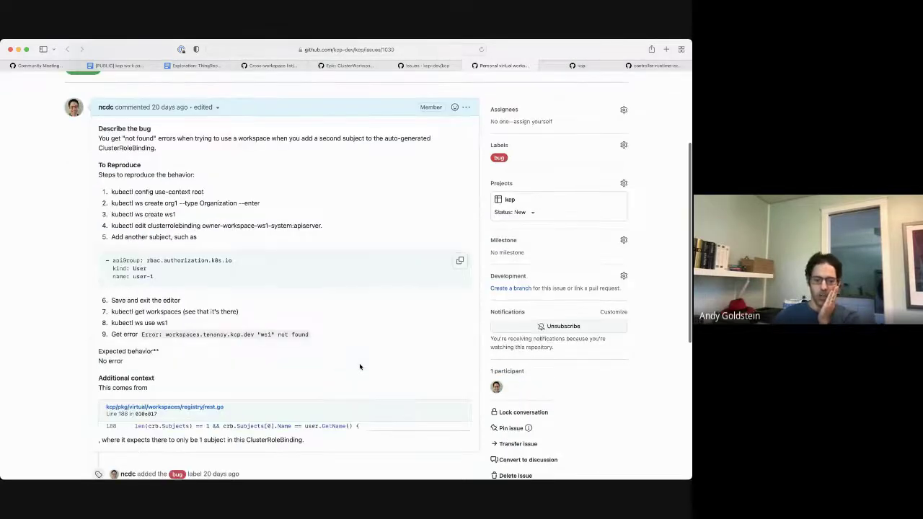
scroll(360, 367, down, 4)
- Move to the end of issue #1030's discussion and place the cursor in the comment box
drag(306, 280, 222, 279)
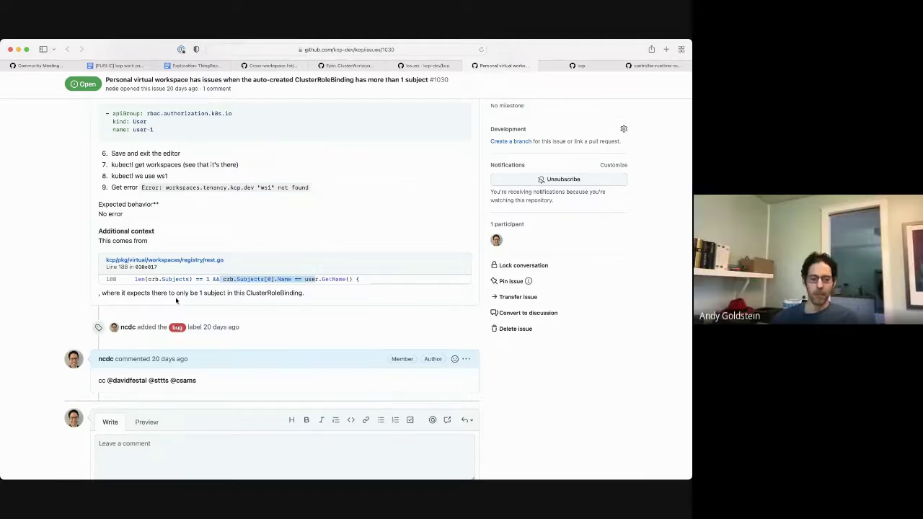
click(210, 433)
scroll(231, 406, down, 1)
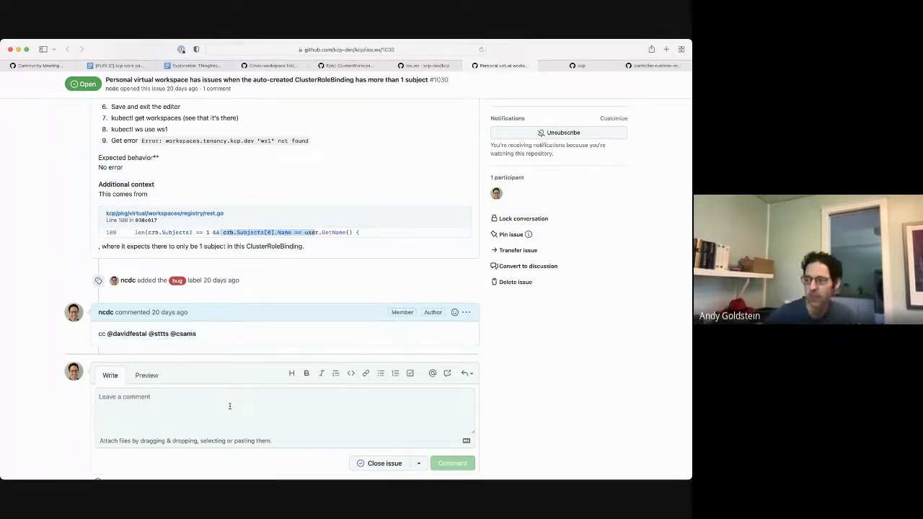
- Close issue #1030 with the comment 'Closing as this will go away when we switch to #1069'
click(229, 406)
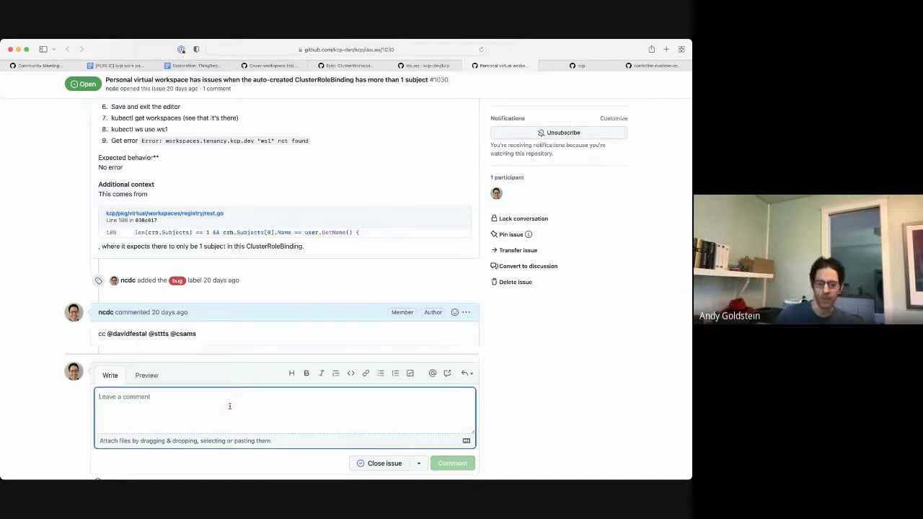
text(Closing as )
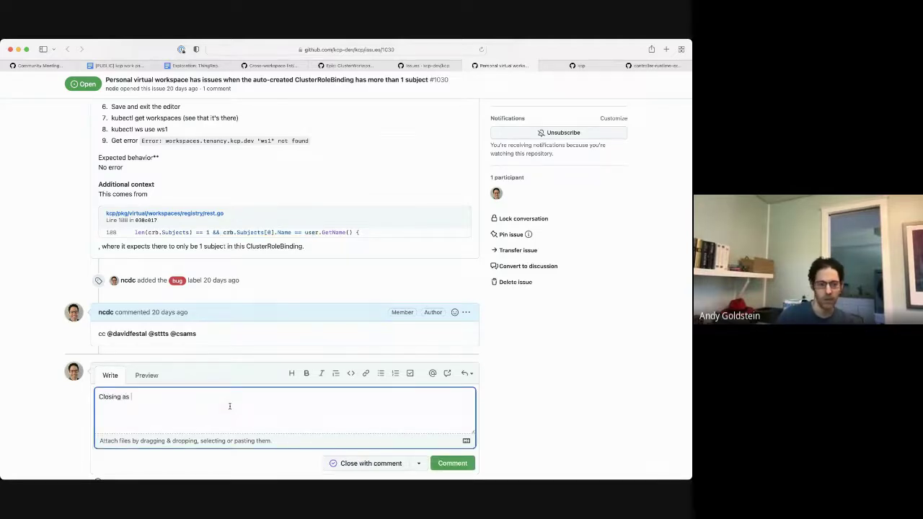
text(this will go away whn)
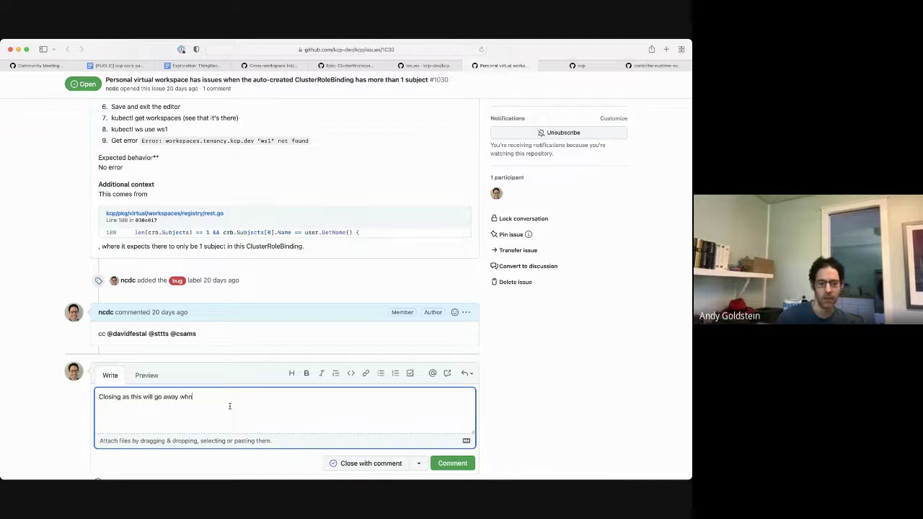
key(BackSpace)
text(en we switch to #1069)
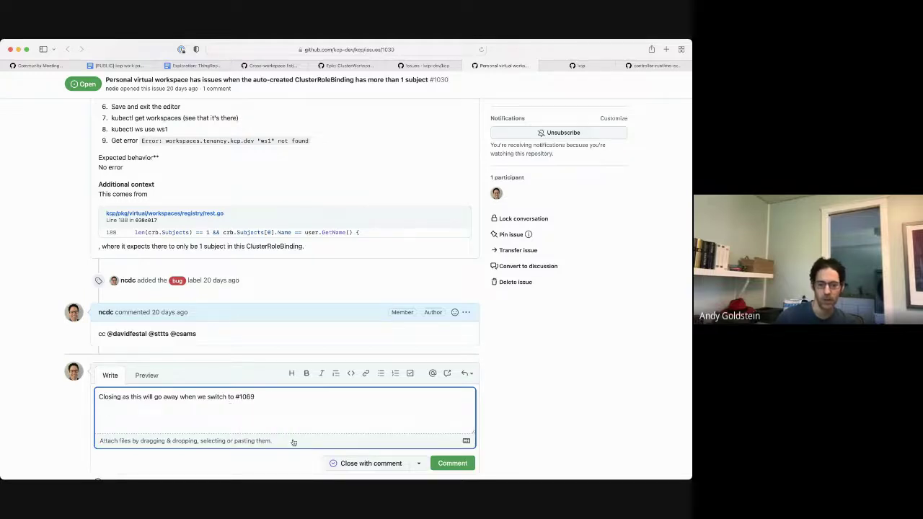
click(370, 463)
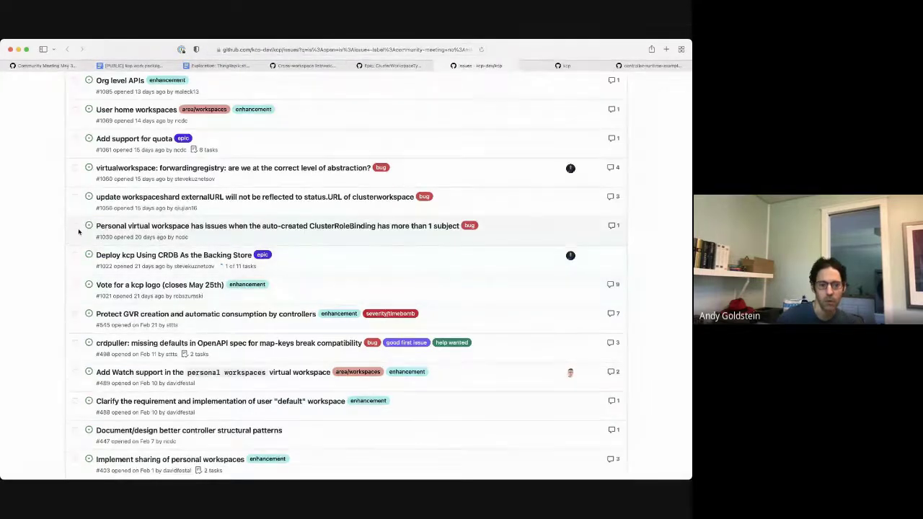
- Put issue #1022 'Deploy kcp Using CRDB As the Backing Store' in the TBD milestone and close its tab
super+click(145, 255)
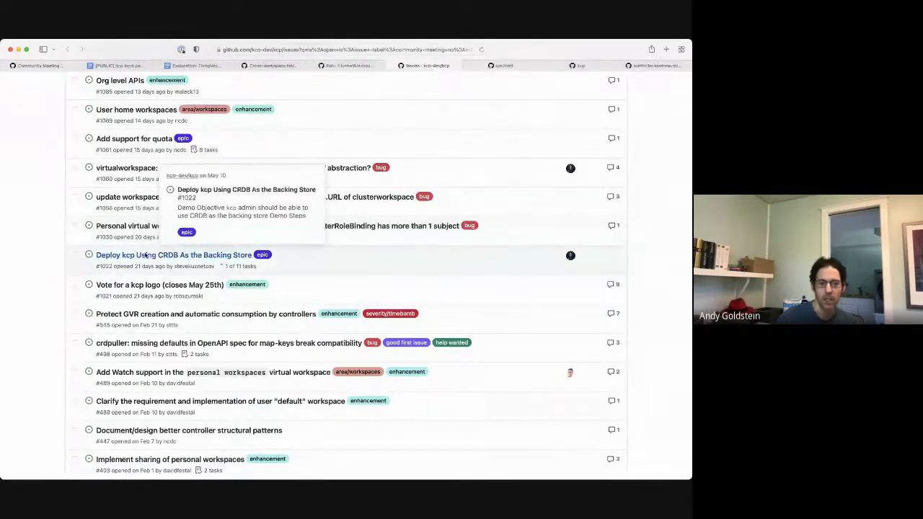
key(ctrl+Tab)
scroll(414, 317, down, 2)
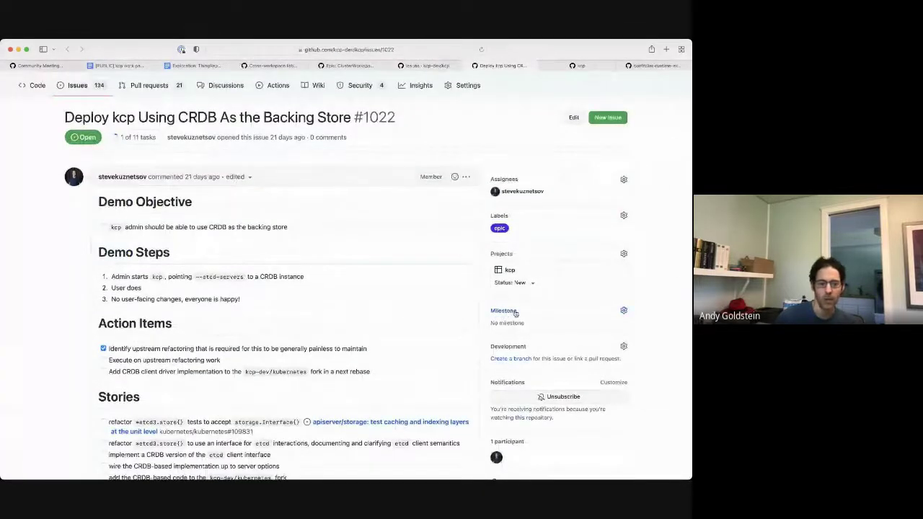
click(515, 313)
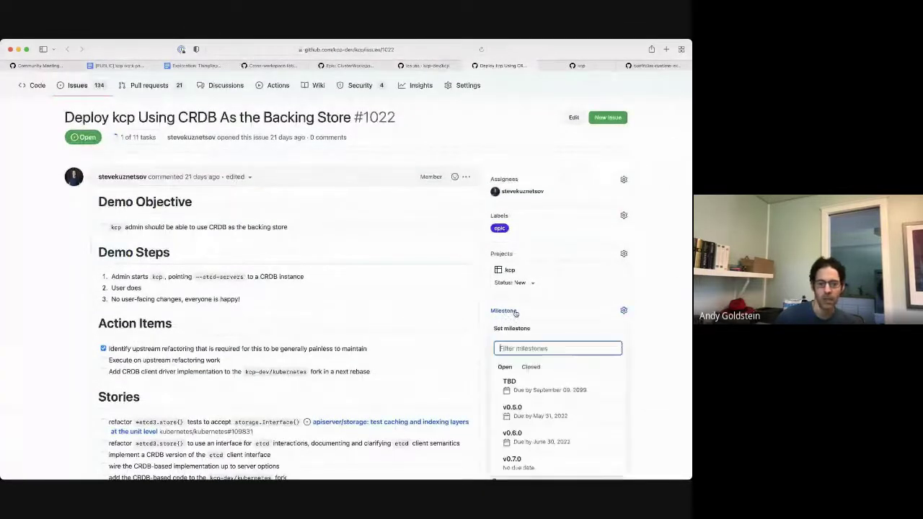
click(520, 386)
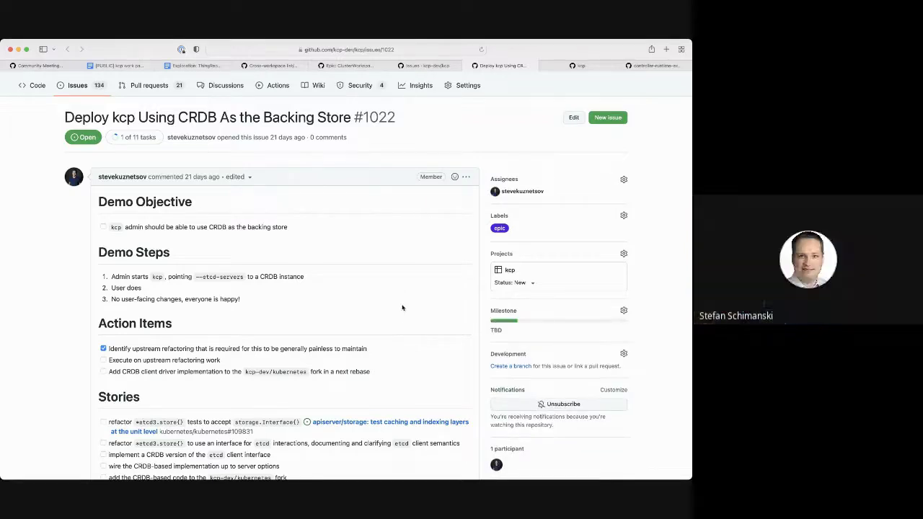
key(super+w)
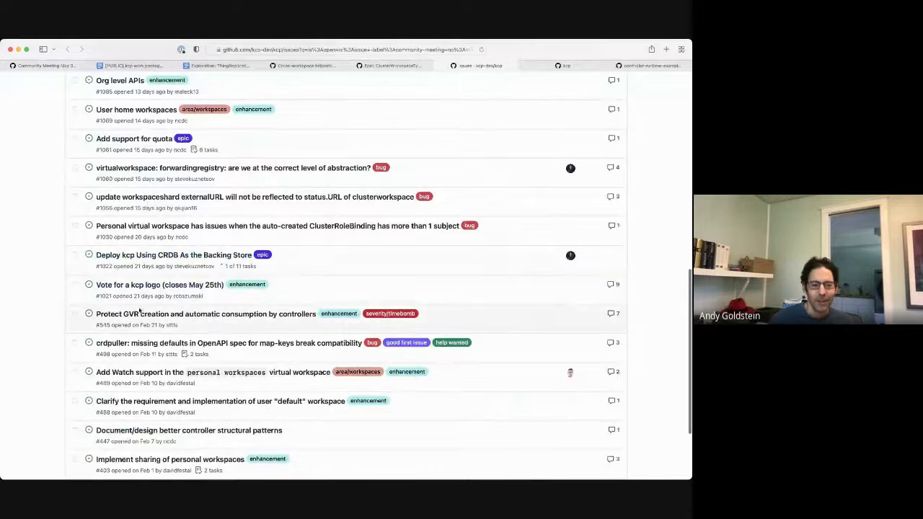
- Open issue #545 'Protect GVR creation and automatic consumption by controllers' and review its description
mouse_move(130, 289)
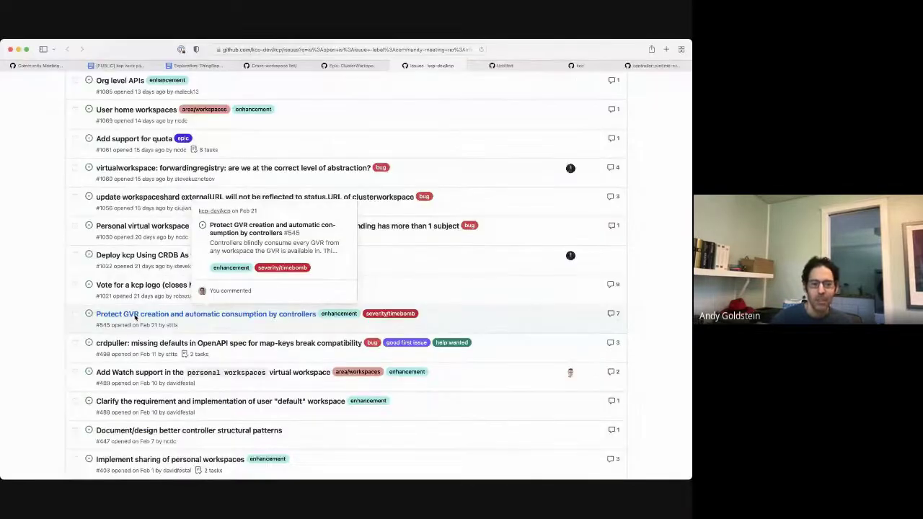
super+click(134, 314)
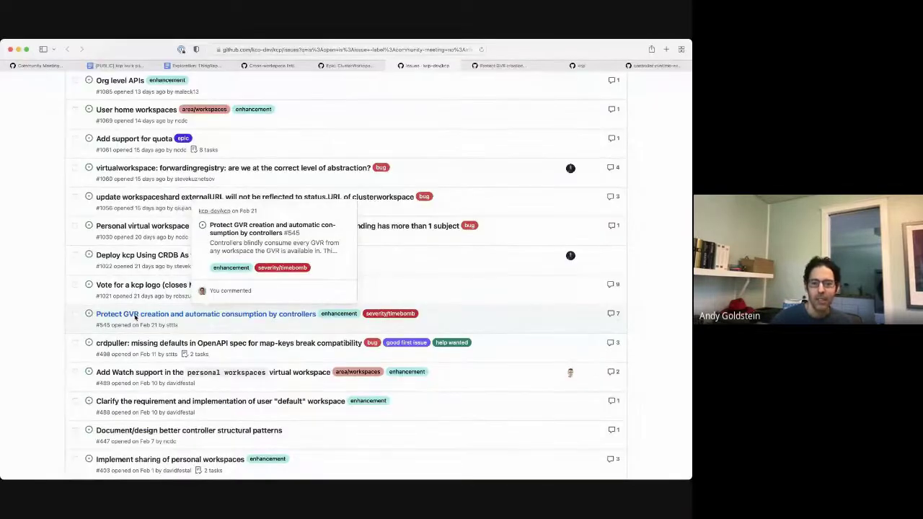
key(super+shift+bracketright)
scroll(271, 382, down, 5)
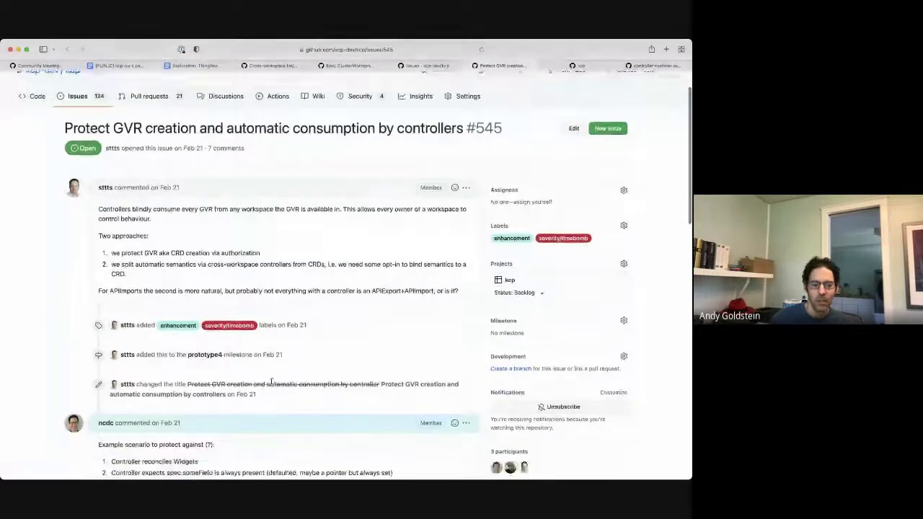
scroll(272, 384, down, 8)
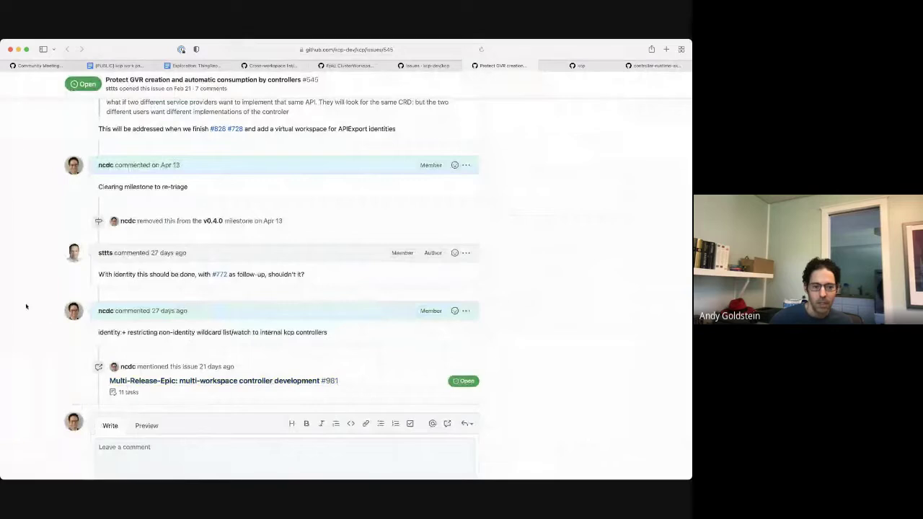
scroll(26, 306, up, 15)
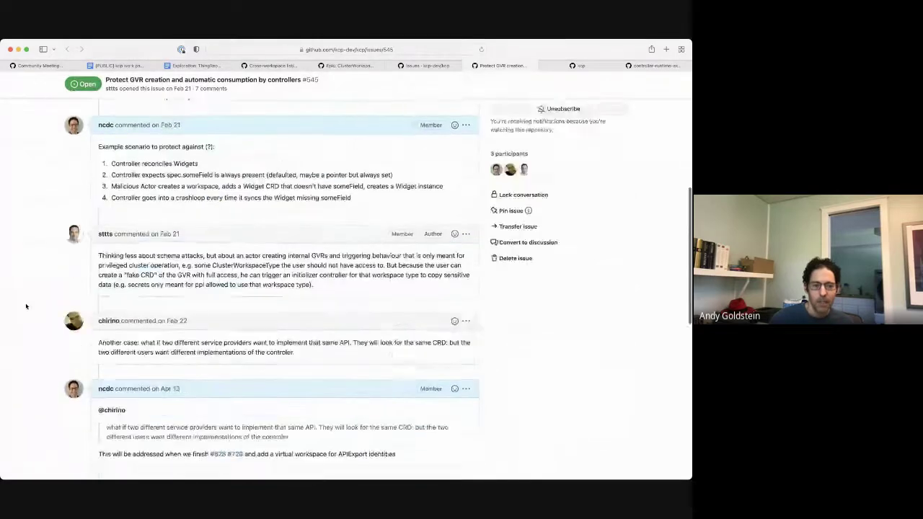
scroll(26, 306, up, 4)
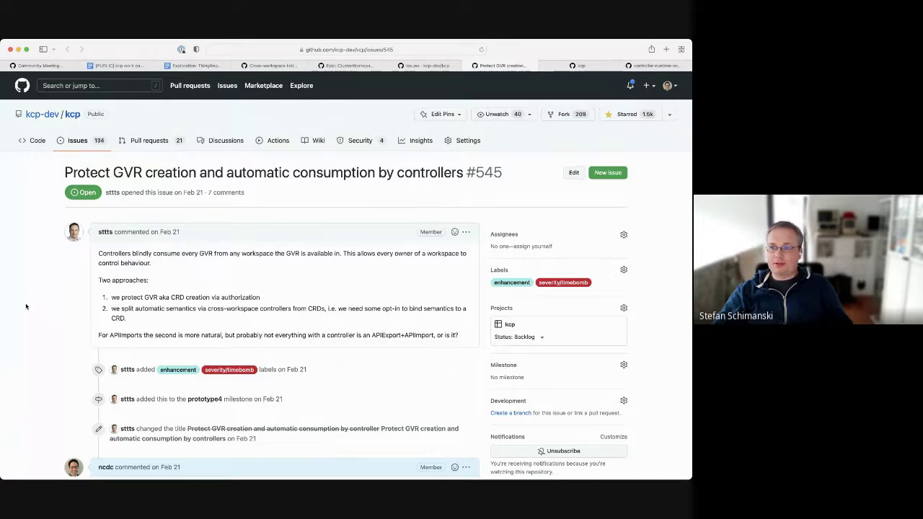
- Assign issue #545 to the v0.6.0 milestone and close its tab
click(510, 367)
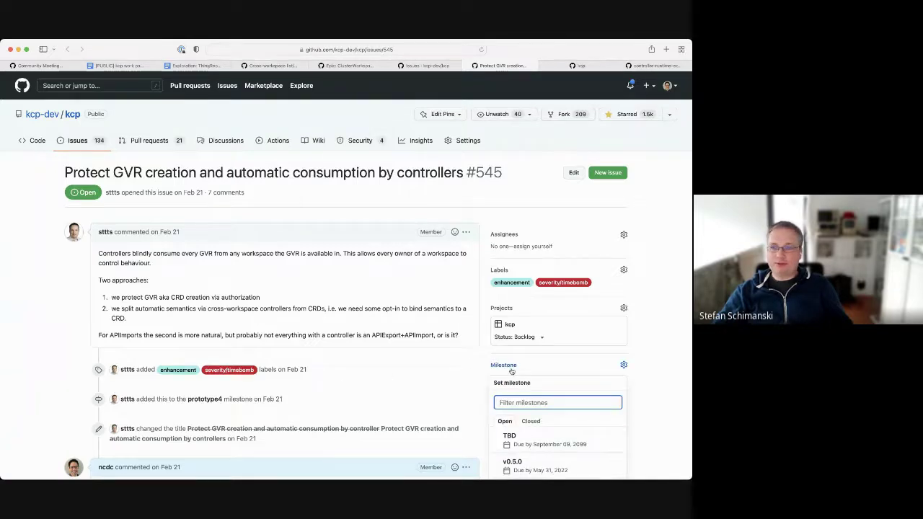
scroll(514, 375, down, 2)
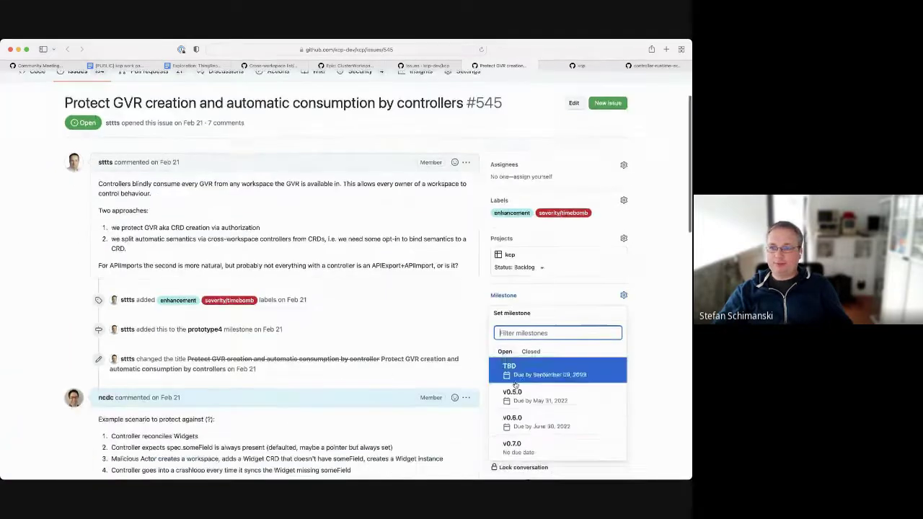
click(525, 422)
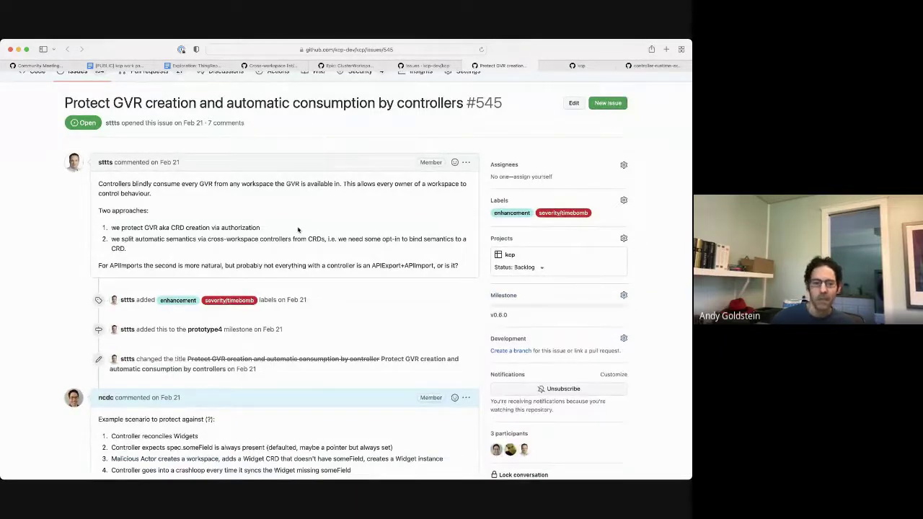
key(super+w)
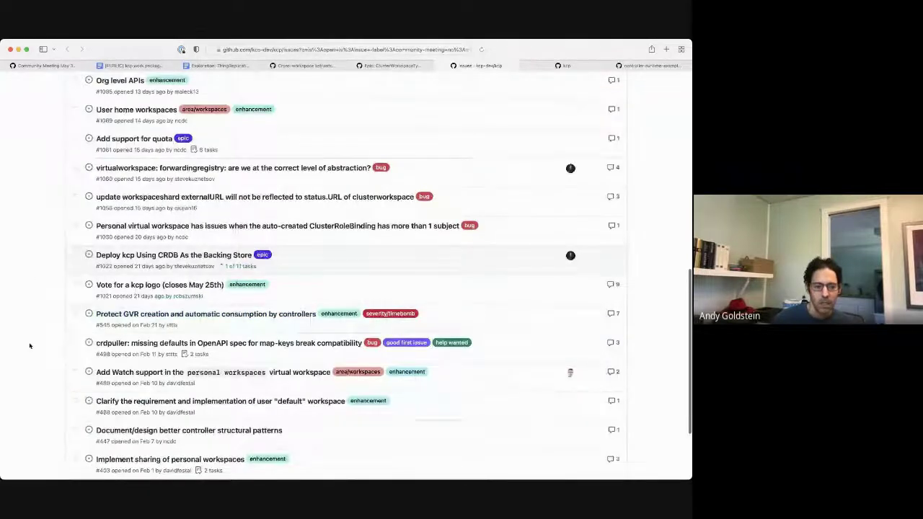
- Open crdpuller issue #498 and highlight its kubectl create command line
scroll(29, 346, down, 1)
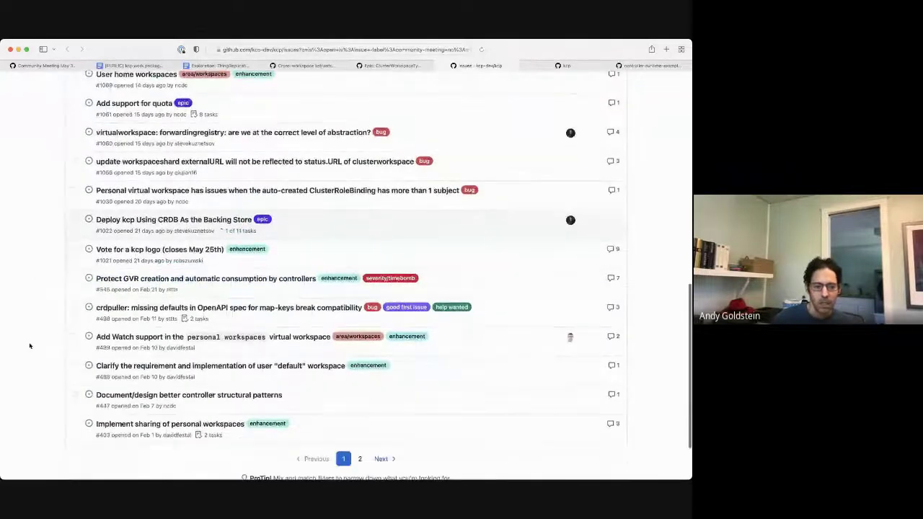
super+click(151, 309)
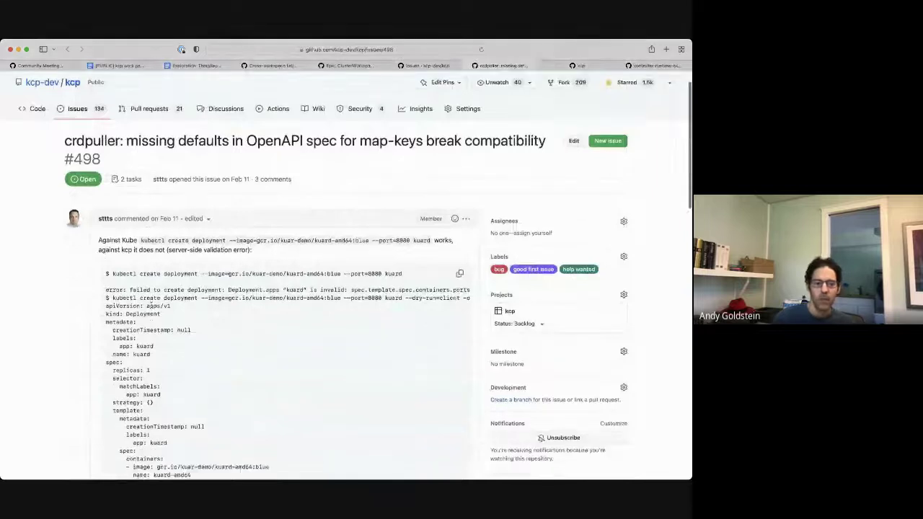
scroll(150, 306, down, 1)
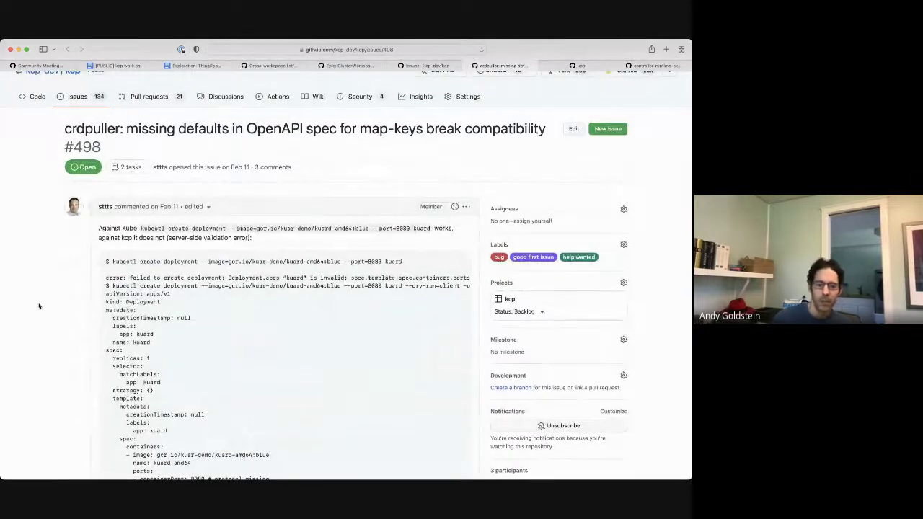
drag(114, 261, 254, 252)
drag(351, 257, 396, 261)
click(148, 262)
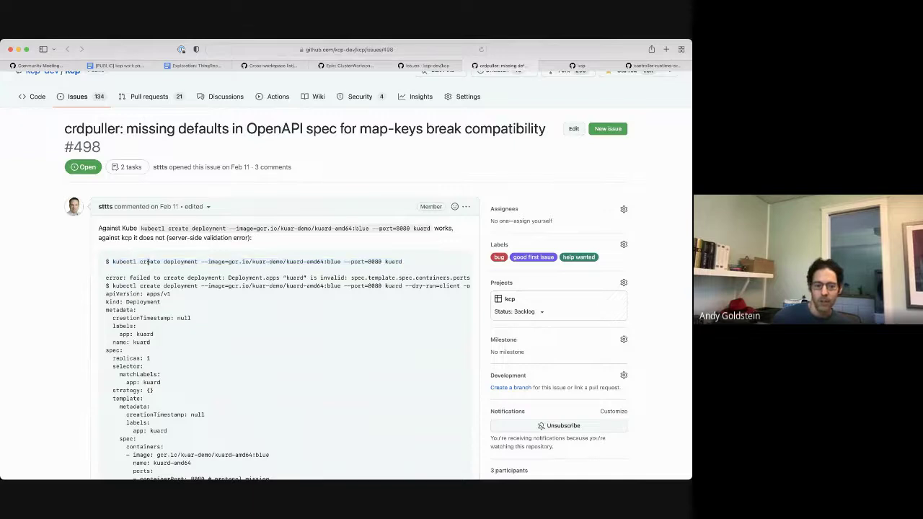
- Read through the rest of issue #498 and put it in the TBD milestone
scroll(148, 261, down, 3)
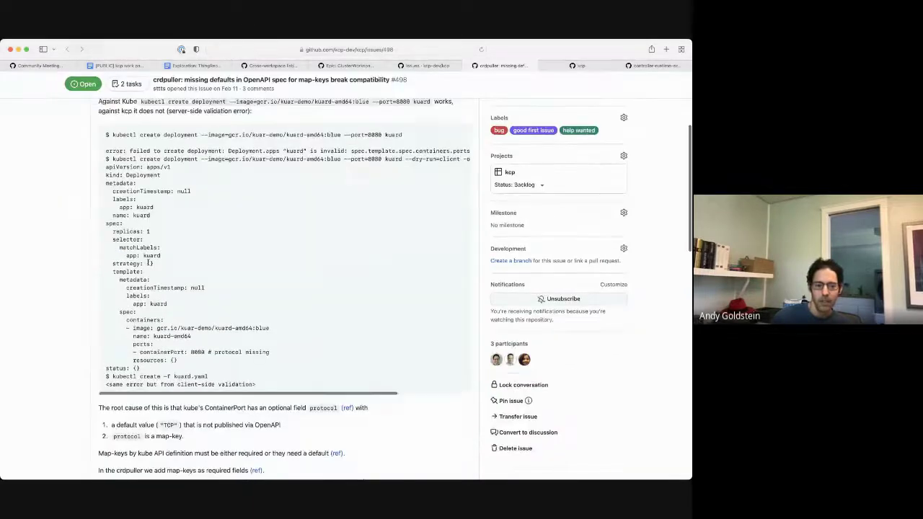
scroll(256, 180, up, 1)
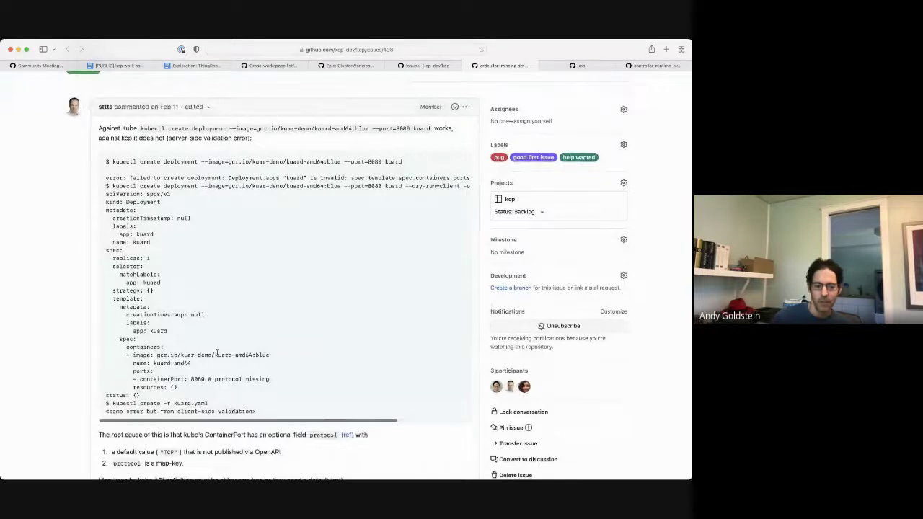
scroll(218, 352, down, 8)
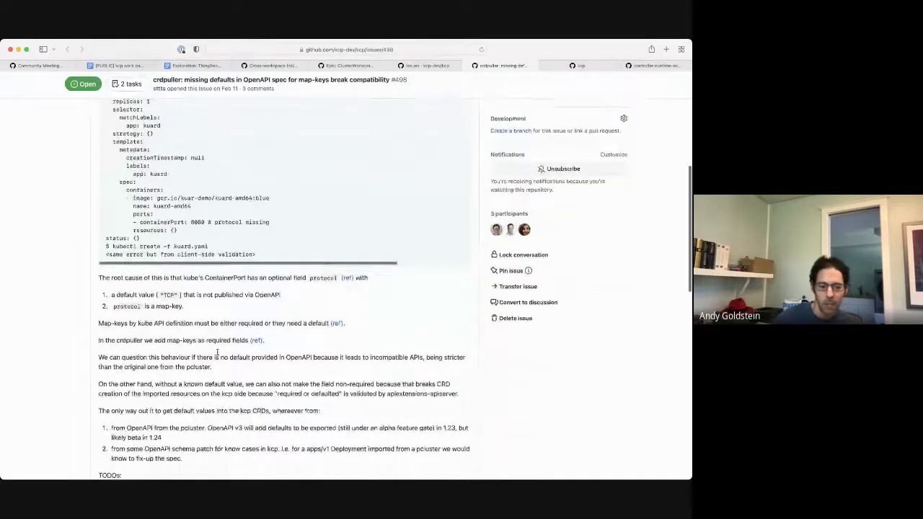
scroll(218, 353, down, 15)
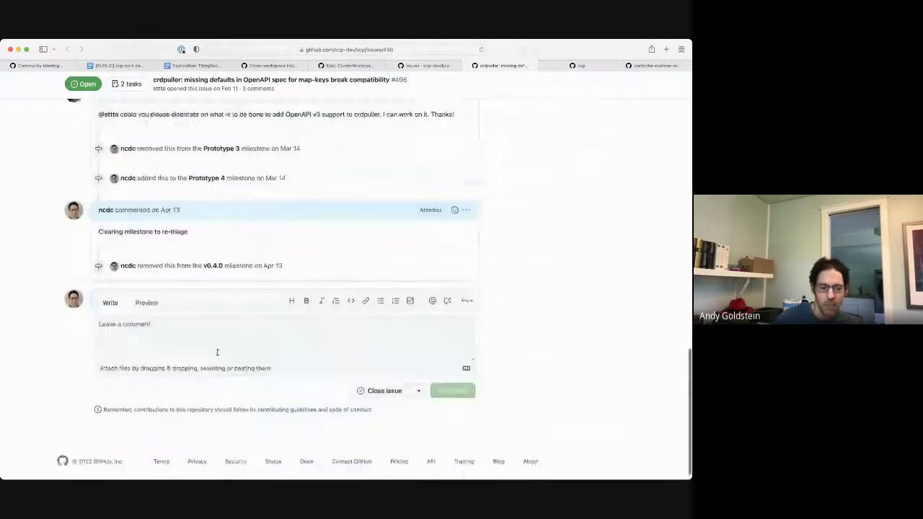
scroll(217, 353, up, 8)
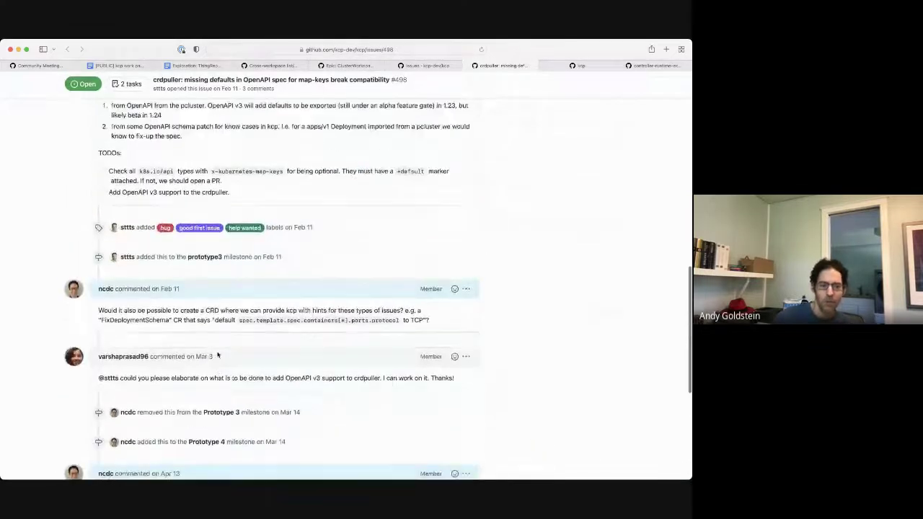
scroll(217, 354, up, 2)
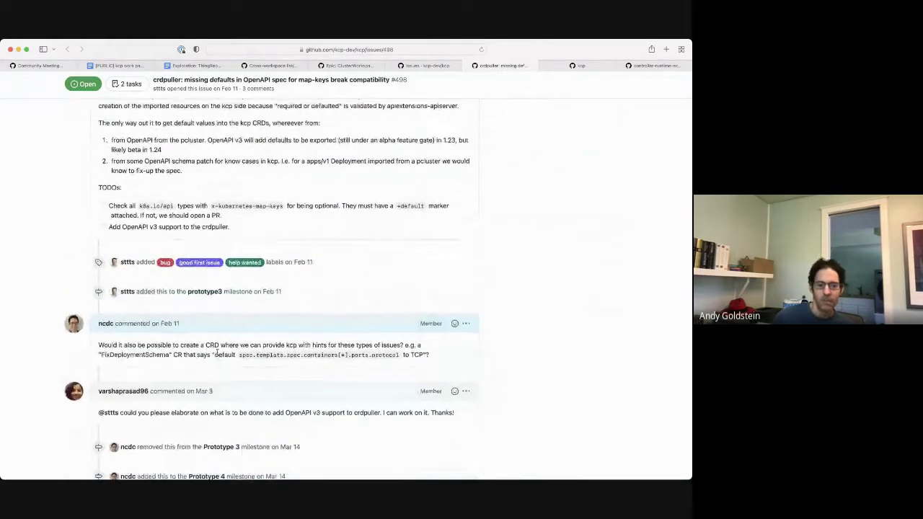
scroll(218, 353, up, 2)
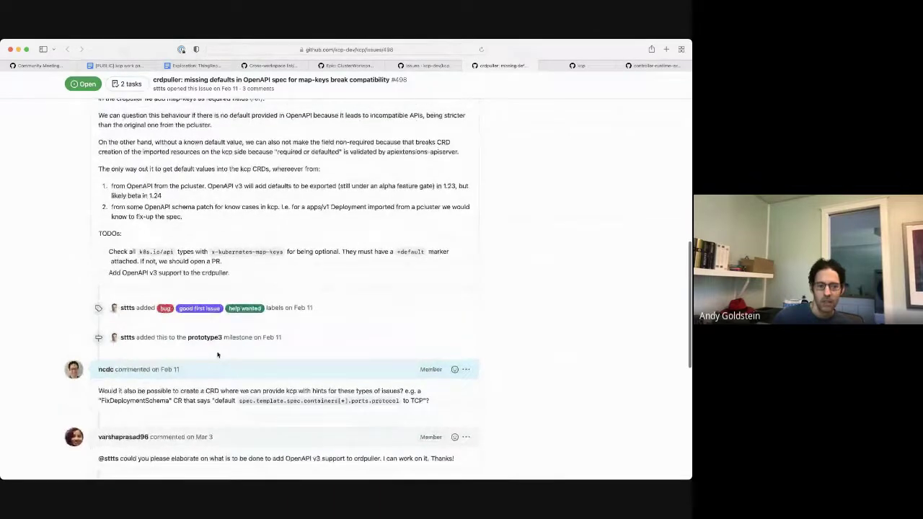
scroll(218, 354, up, 9)
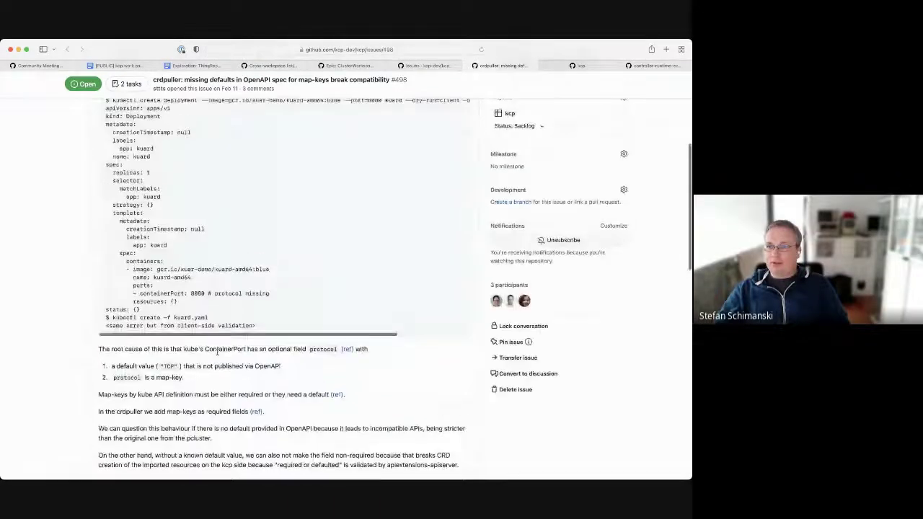
scroll(218, 352, up, 6)
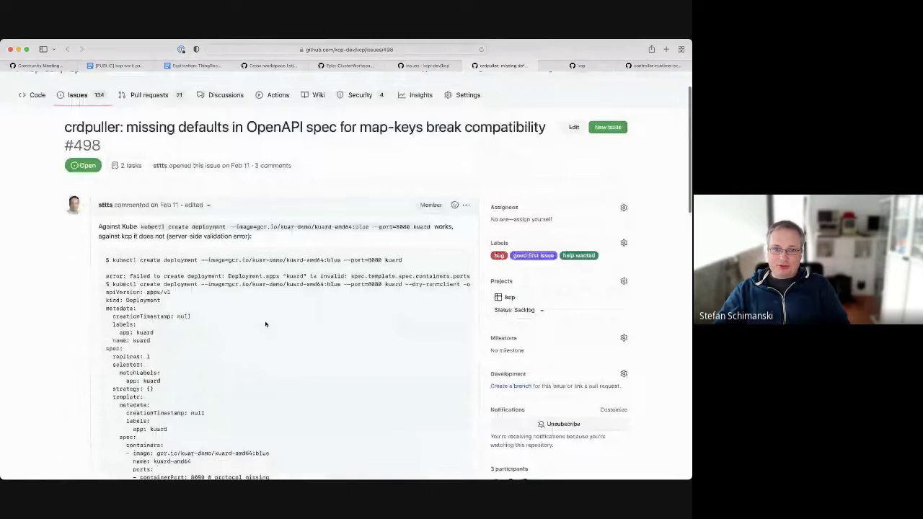
click(511, 343)
click(510, 409)
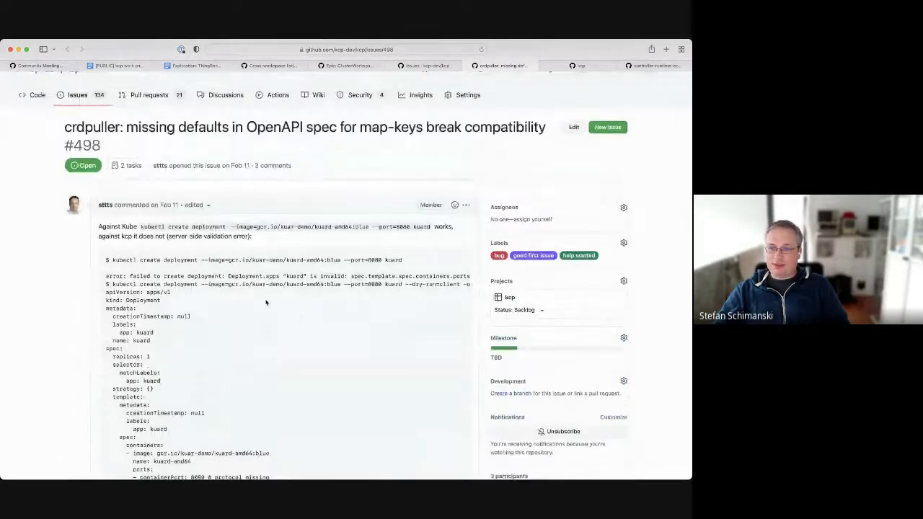
- Close the #498 tab and open issue #489 about personal-workspaces Watch support
key(super+w)
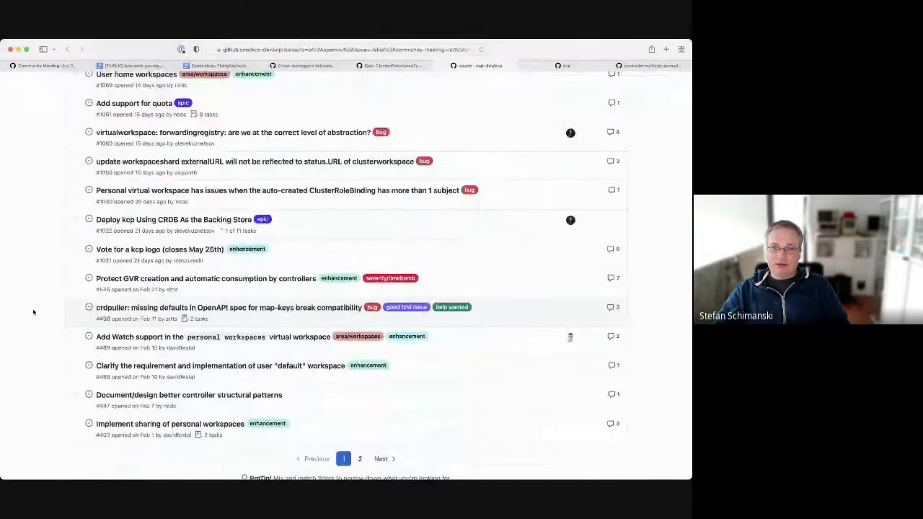
super+click(155, 337)
click(501, 65)
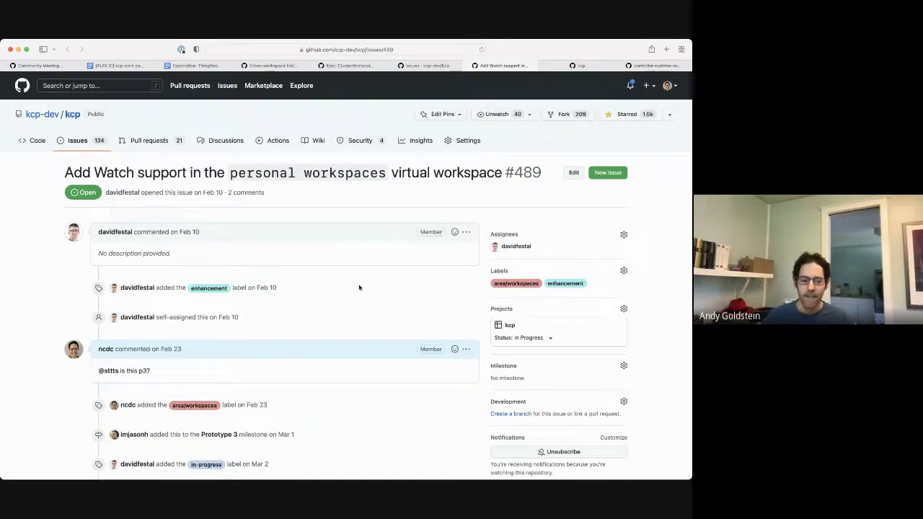
scroll(359, 287, down, 3)
scroll(360, 288, down, 5)
- Close issue #489 with a comment that it will be replaced with #1069, then close its tab
click(260, 414)
text(Closing as )
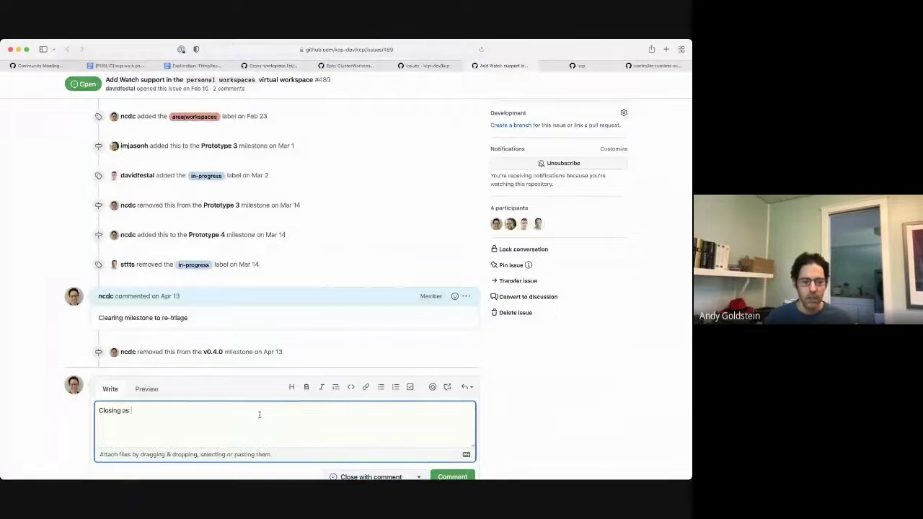
text(this will be re)
text(placed w)
text(ith #user work)
key(Return)
scroll(259, 415, down, 3)
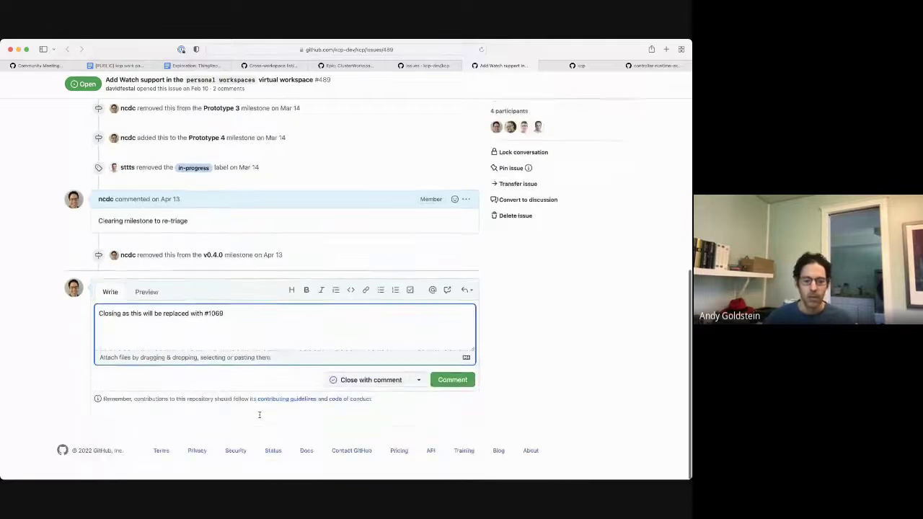
click(381, 380)
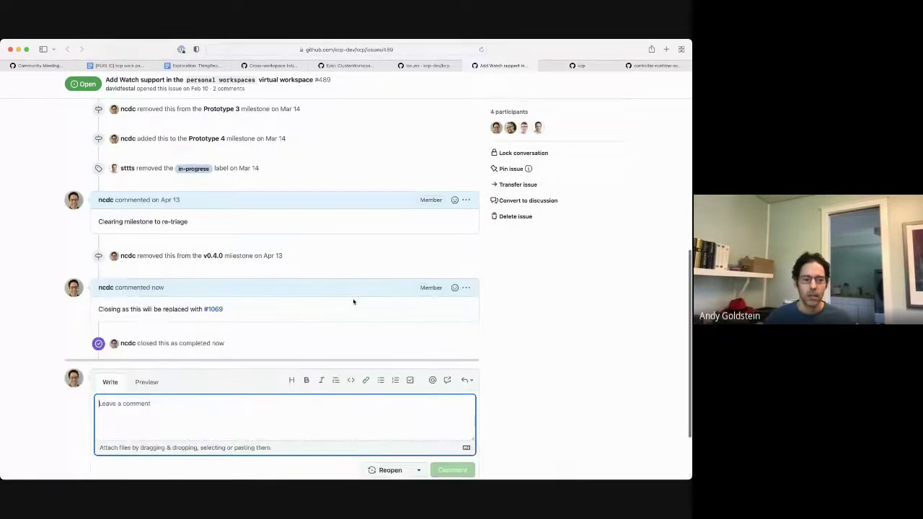
key(super+w)
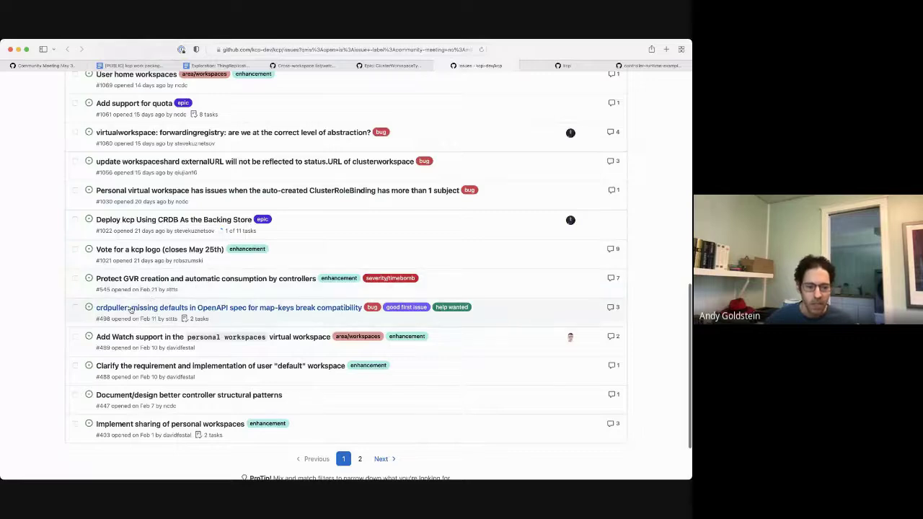
- Open issue #488 and highlight the phrase 'a default user workspace' in its description
shift+super+click(159, 367)
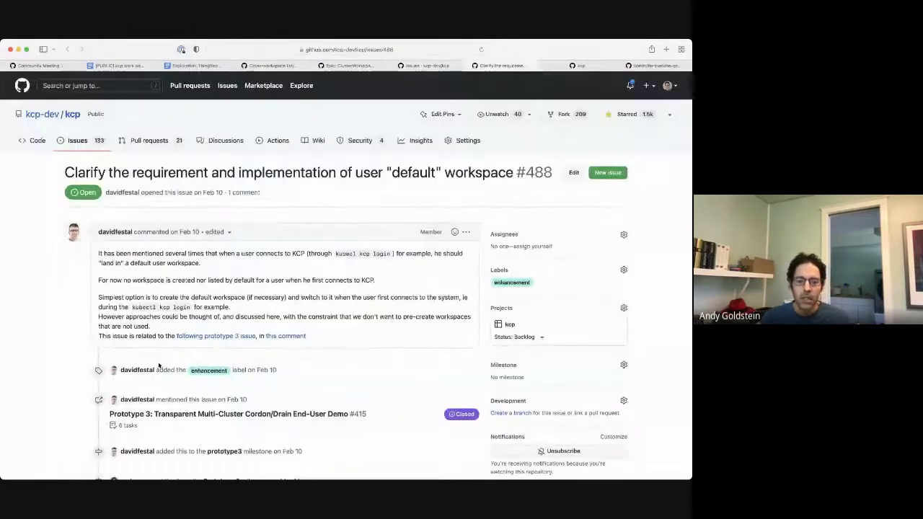
scroll(159, 366, down, 1)
scroll(159, 365, down, 2)
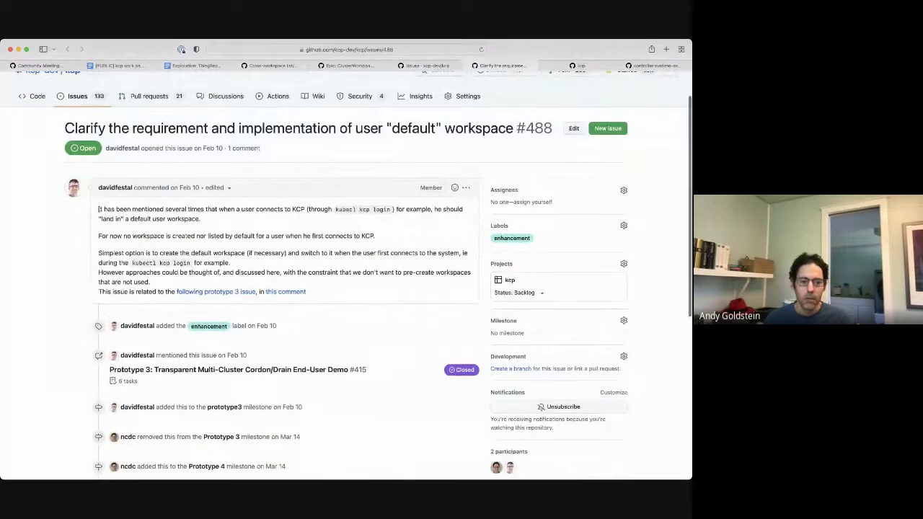
drag(99, 209, 137, 220)
double_click(139, 219)
click(138, 220)
drag(205, 220, 124, 220)
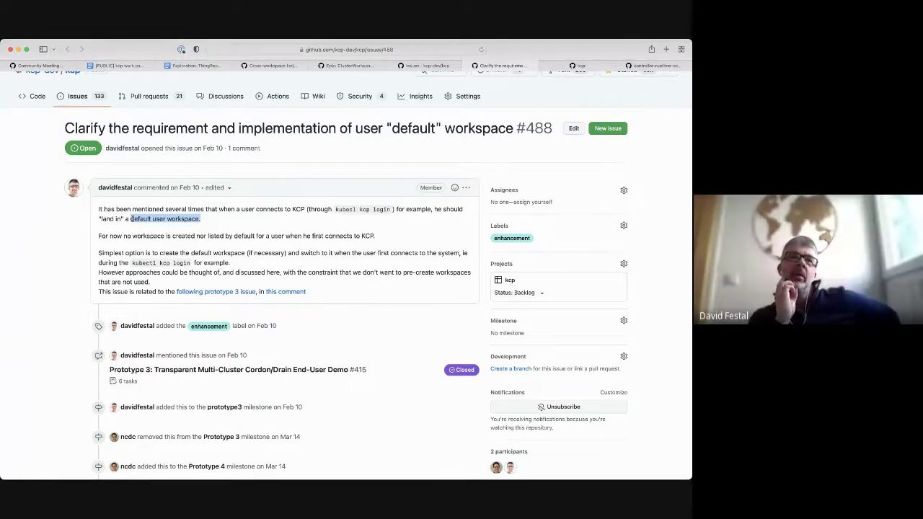
- Close issue #488 with the comment 'Replaced by #1069' and close its tab
scroll(288, 289, down, 5)
click(151, 311)
text(R)
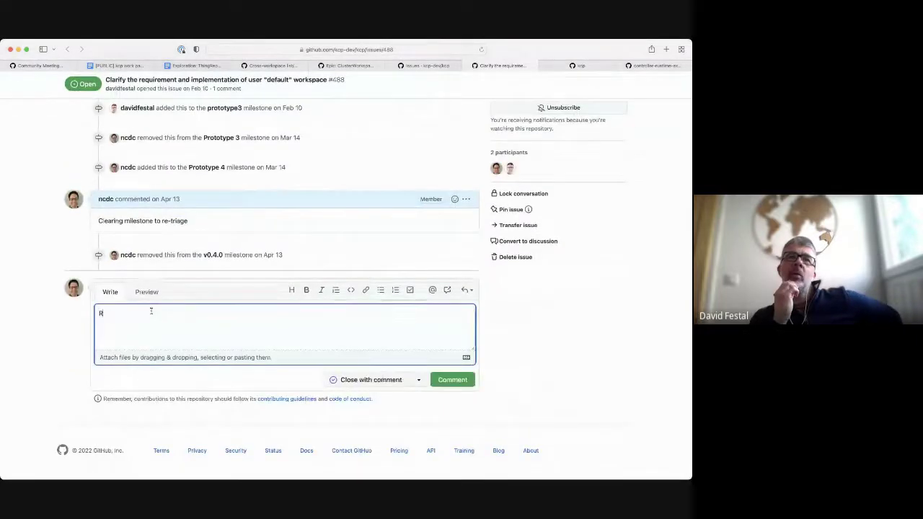
text(eplaced)
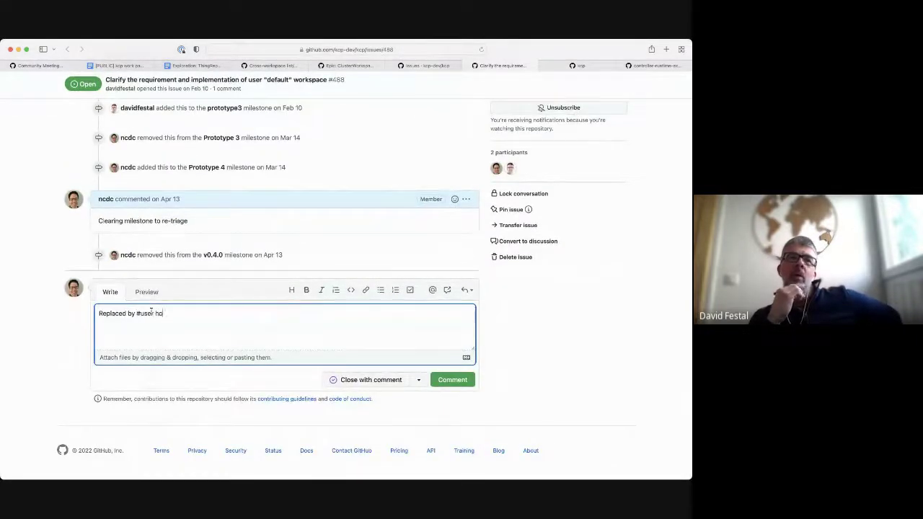
text( by #user ho)
click(187, 322)
key(super+Return)
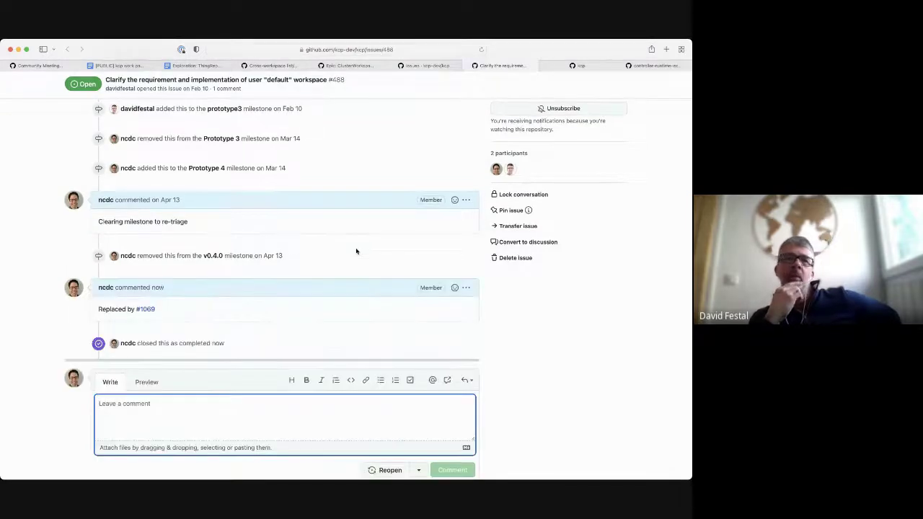
key(super+w)
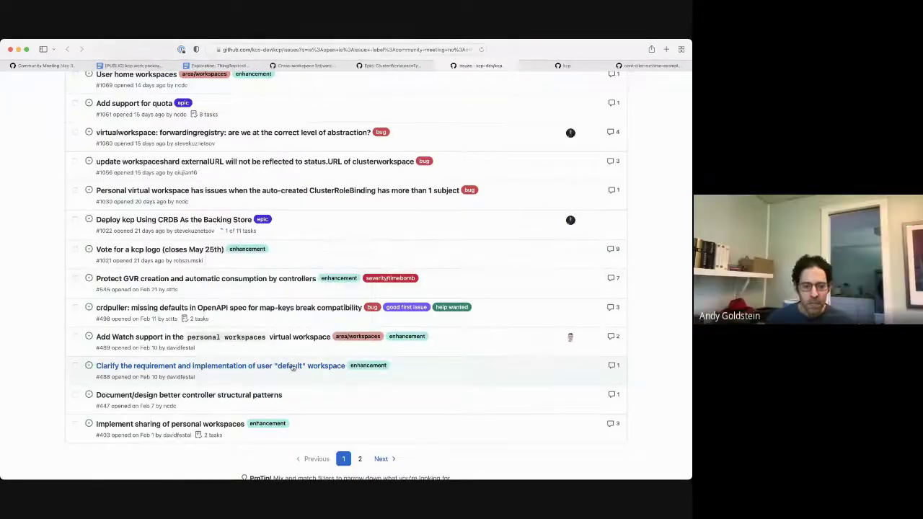
- Open issue #447 and set its milestone to TBD
mouse_move(176, 397)
super+click(139, 395)
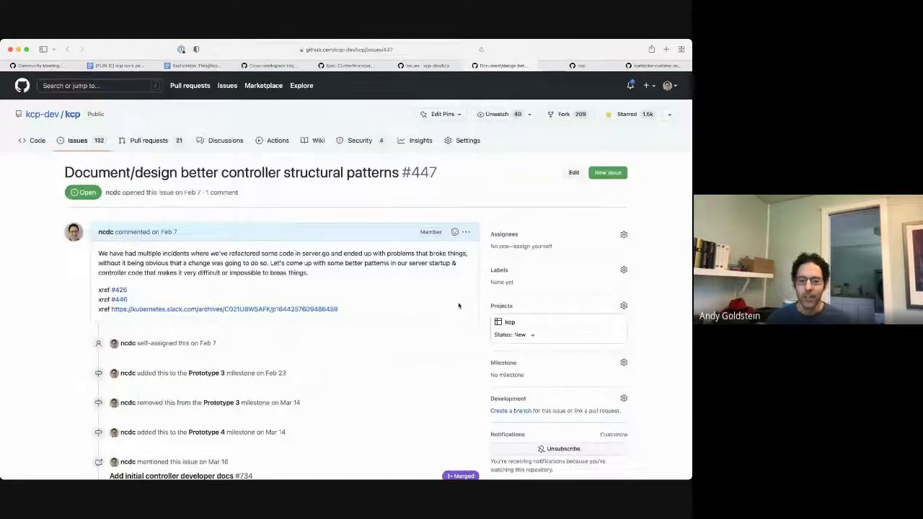
click(514, 365)
click(513, 433)
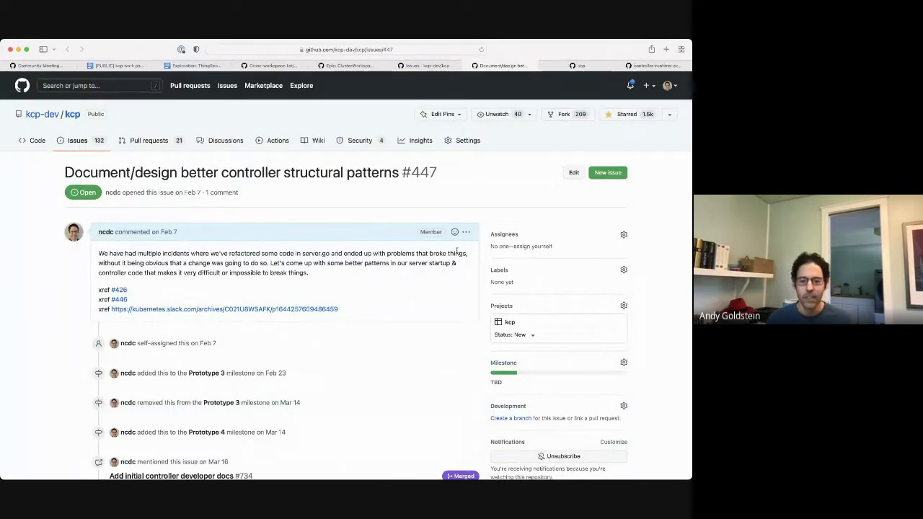
- Add the documentation label to issue #447 and close its tab
click(503, 270)
text(doc)
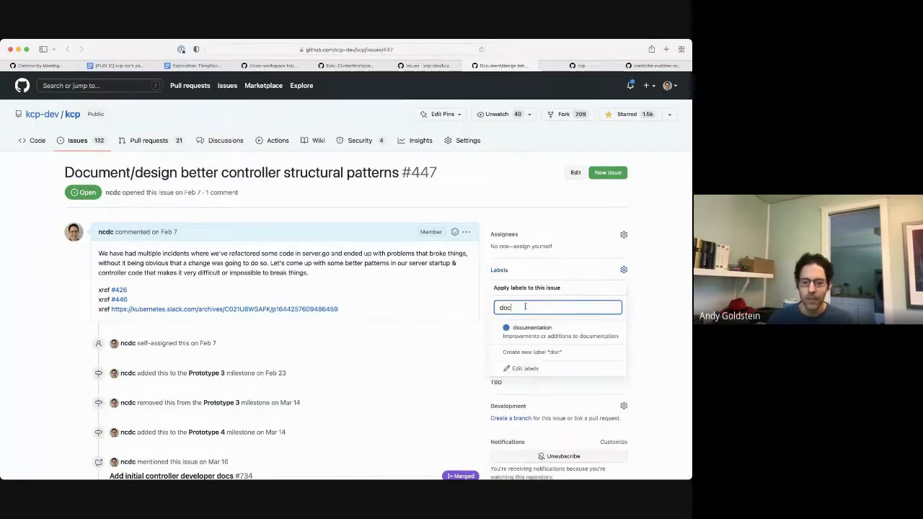
click(548, 323)
click(650, 310)
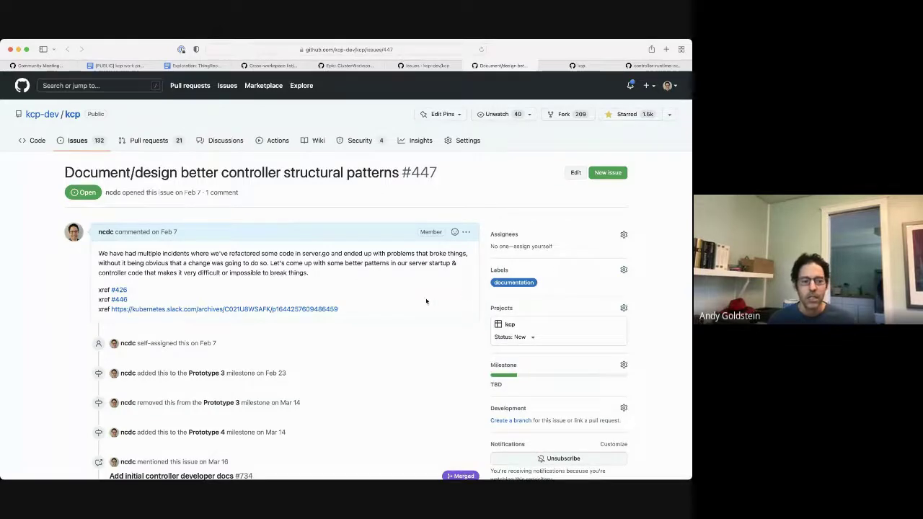
key(super+w)
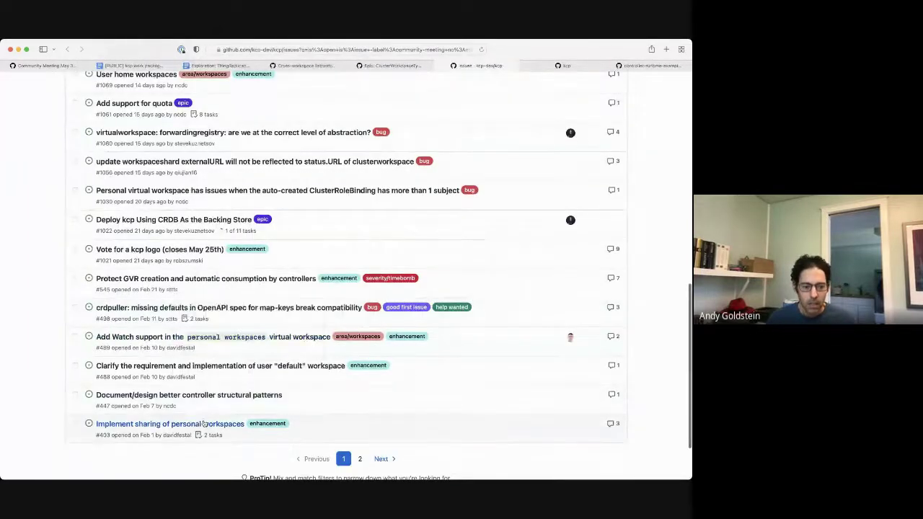
- Open issue #403 on sharing personal workspaces and read through its discussion
super+click(195, 427)
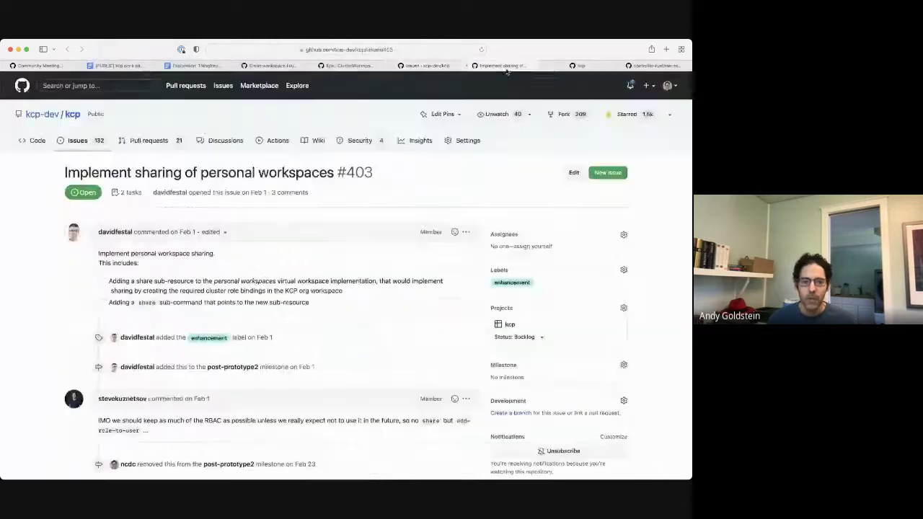
scroll(271, 341, down, 3)
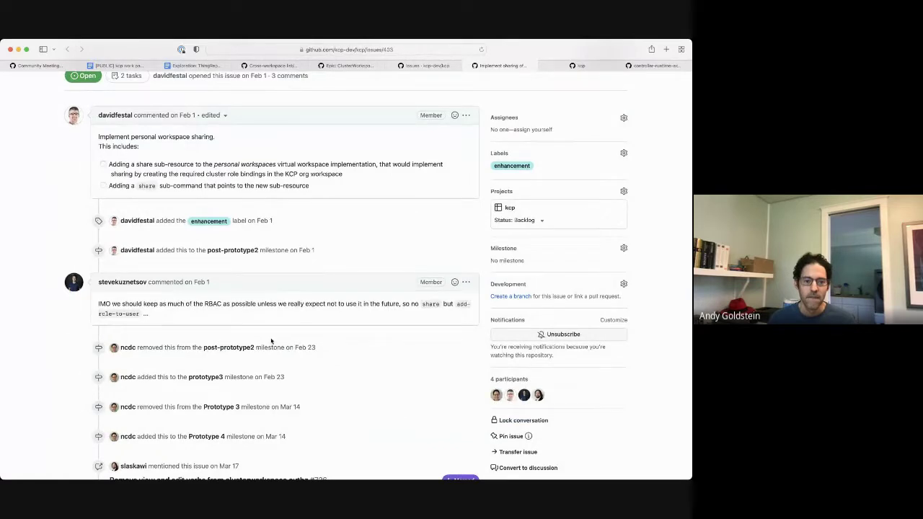
scroll(271, 342, down, 3)
scroll(271, 341, up, 6)
scroll(253, 327, down, 1)
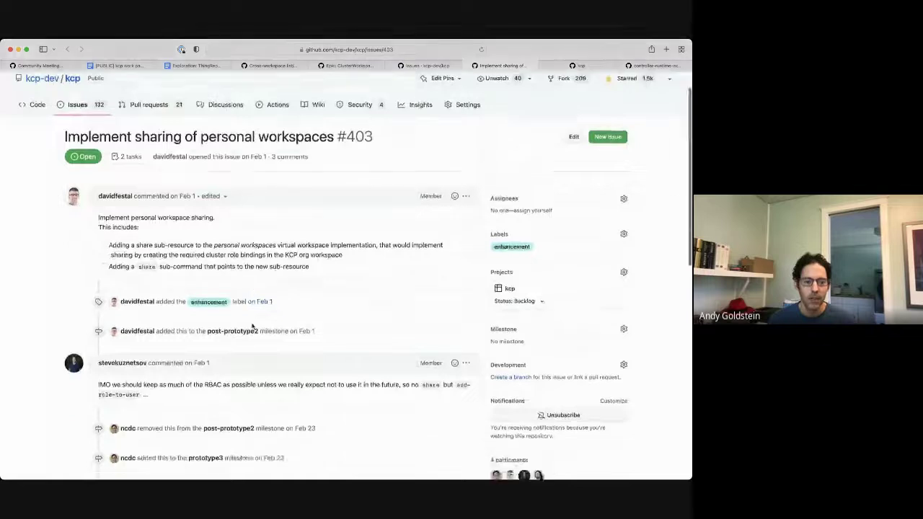
scroll(252, 327, down, 10)
- Comment on #403 that #1069 will replace it and new UX work gets new tasks
click(234, 339)
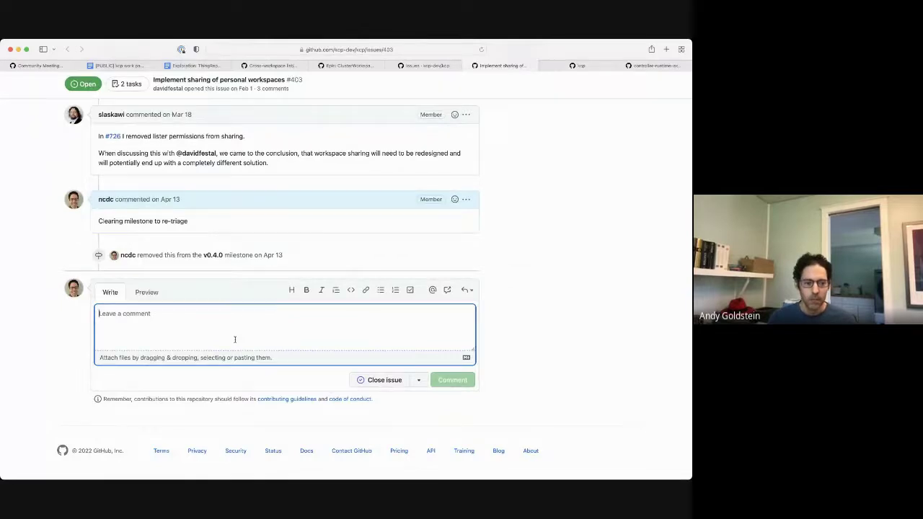
text(Will be replace)
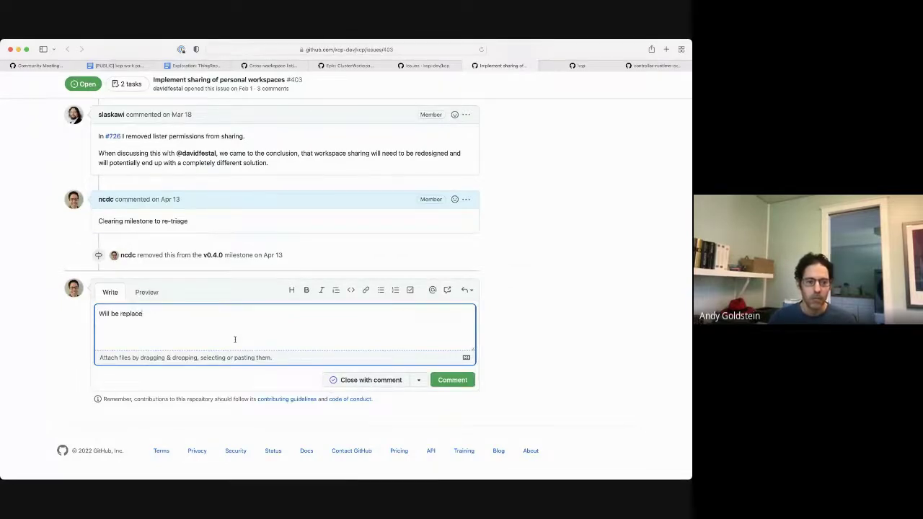
text(069 and any new UX work)
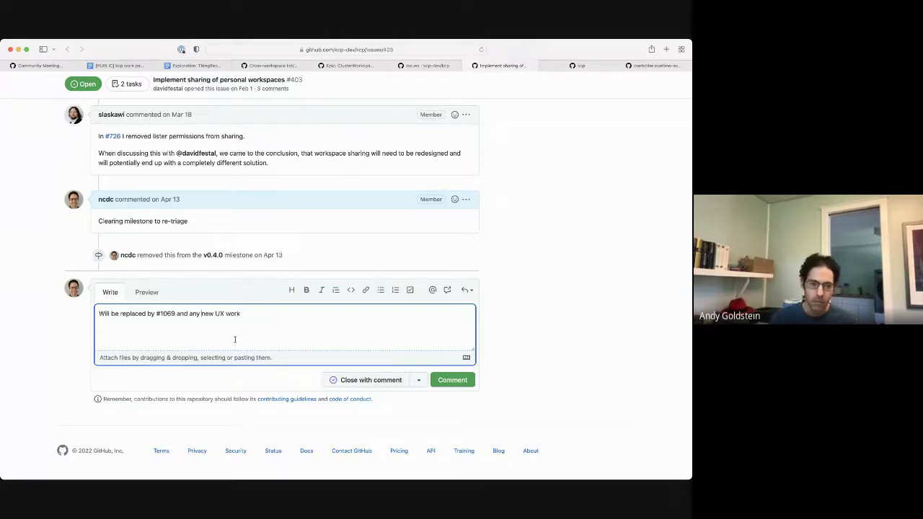
key(alt+Left)
text(for any new UX work, we can add new tasks/is)
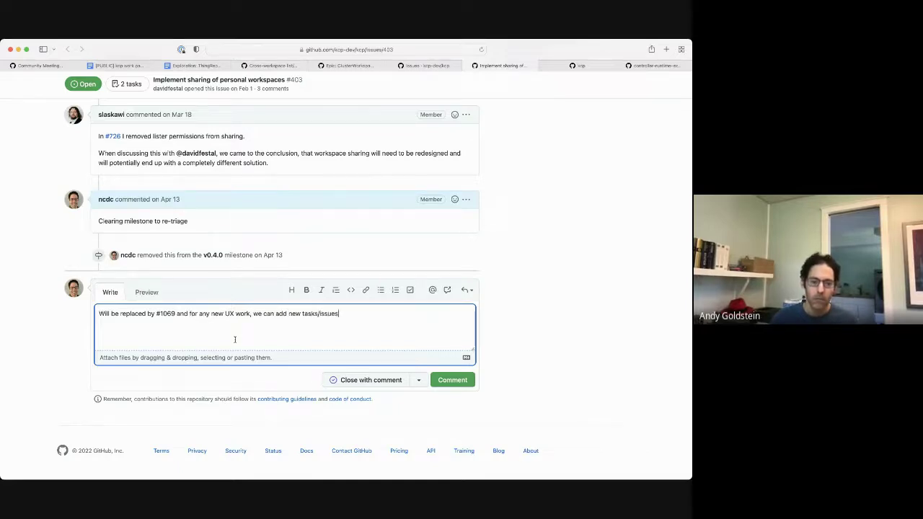
key(super+Return)
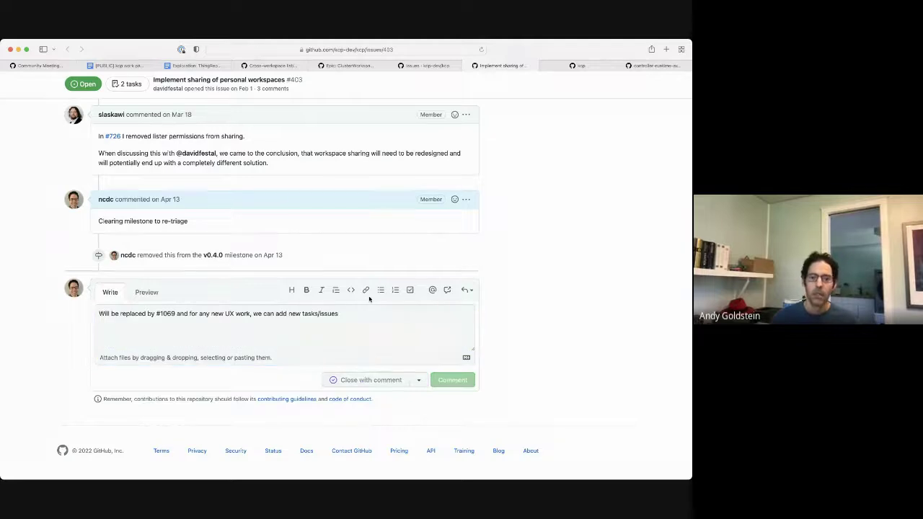
- Close issue #403 and bring back the full list of 18 open issues without milestones
key(super+w)
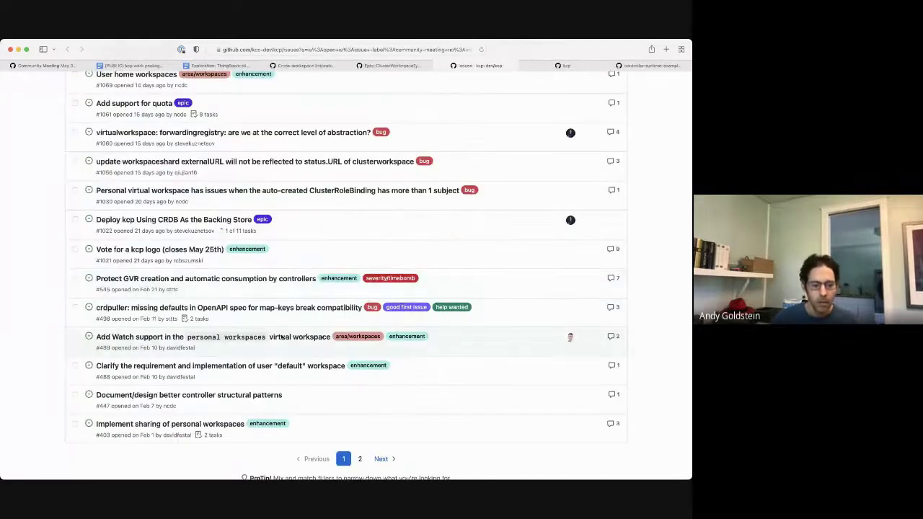
click(360, 459)
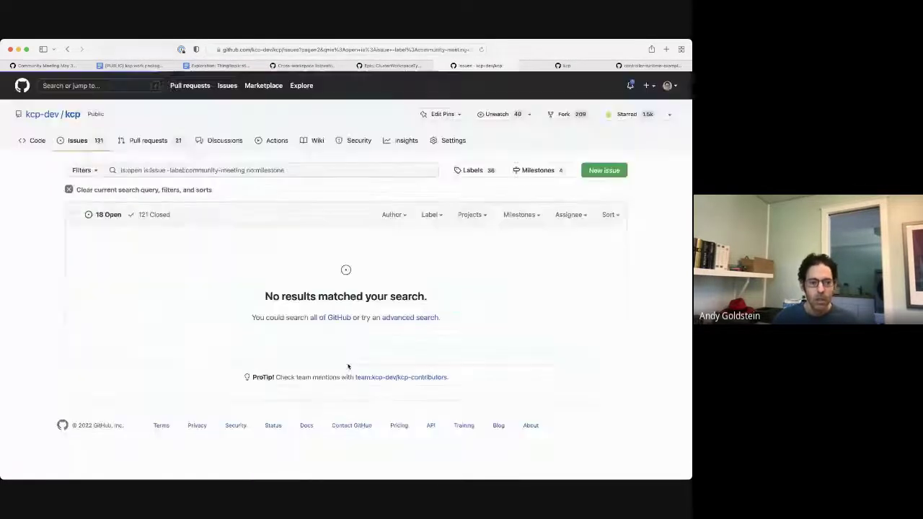
click(110, 217)
scroll(303, 336, down, 3)
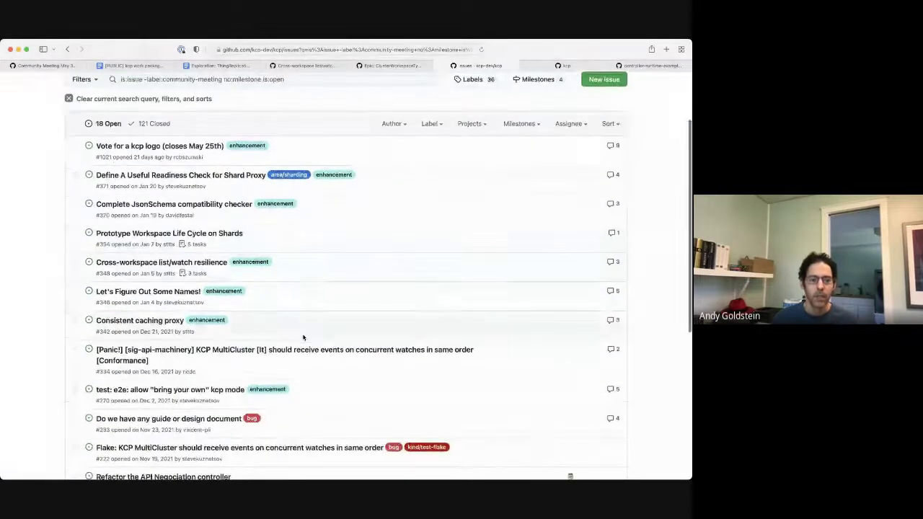
- Review issue #371, Define A Useful Readiness Check for Shard Proxy, in a new tab, then close it
super+click(153, 178)
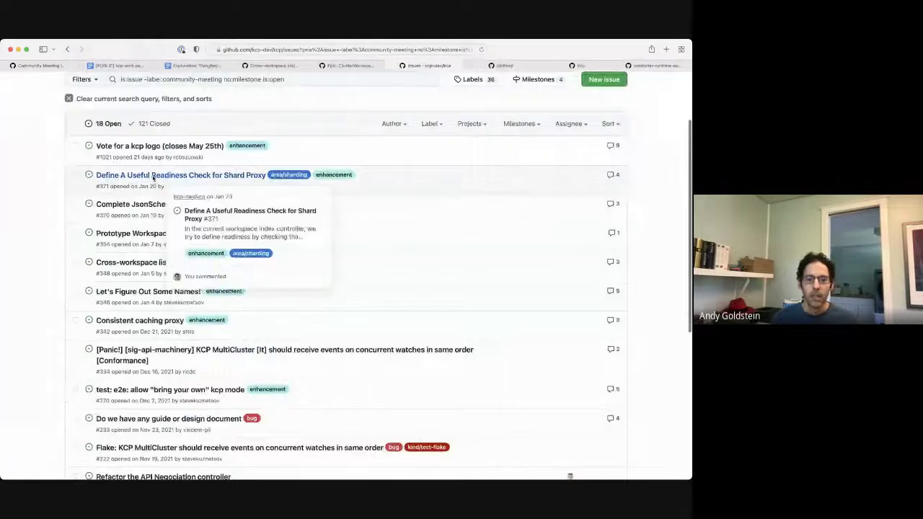
key(super+shift+bracketright)
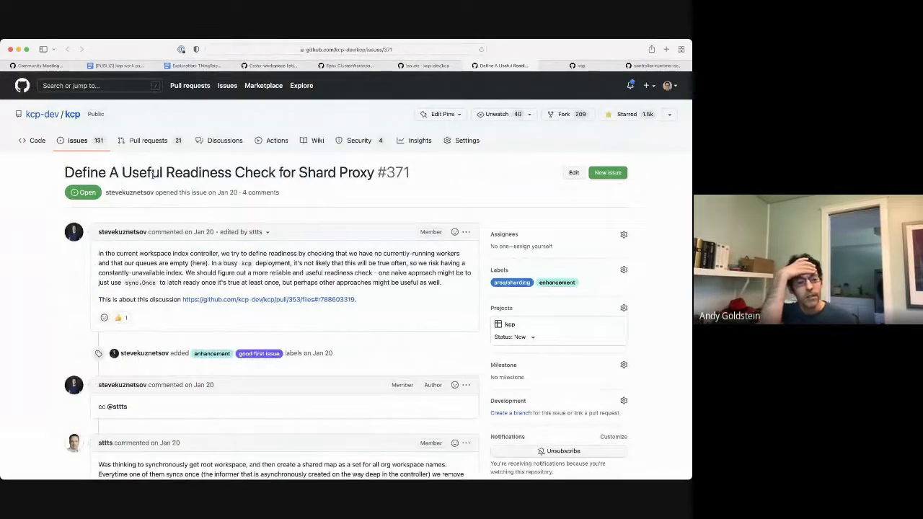
scroll(153, 176, down, 4)
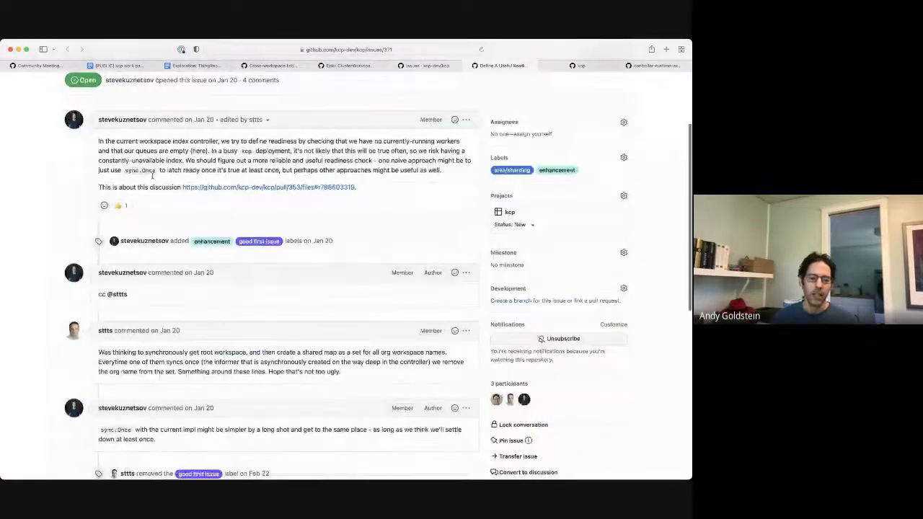
scroll(152, 178, down, 15)
scroll(153, 178, up, 20)
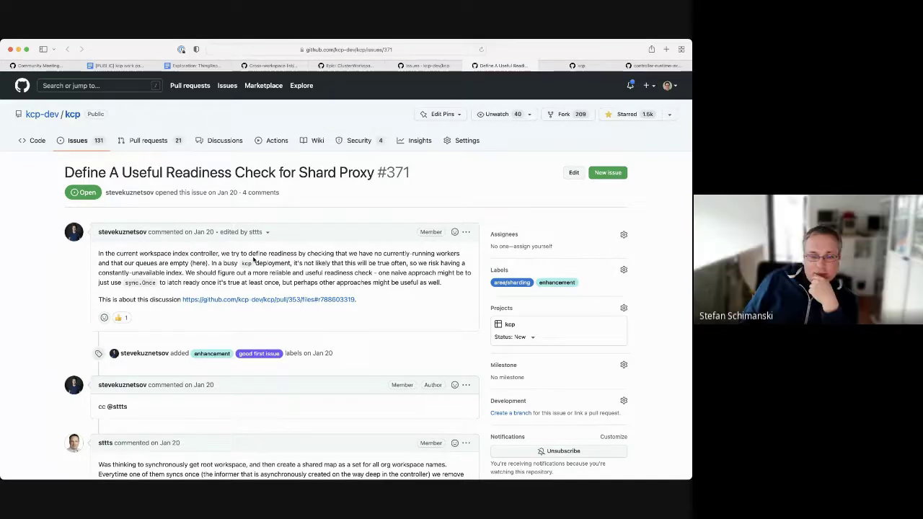
key(super+w)
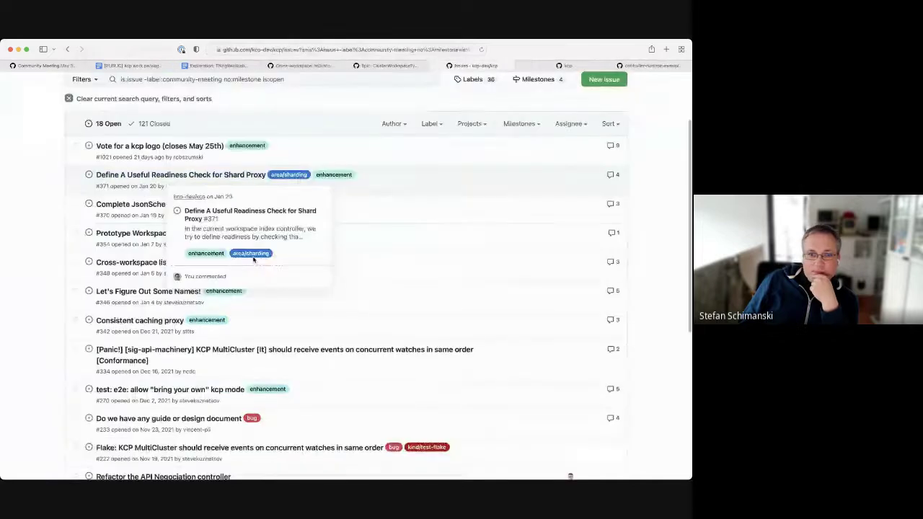
- Read issue #370, Complete JsonSchema compatibility checker, assign it the TBD milestone, and go back to the list
super+click(108, 205)
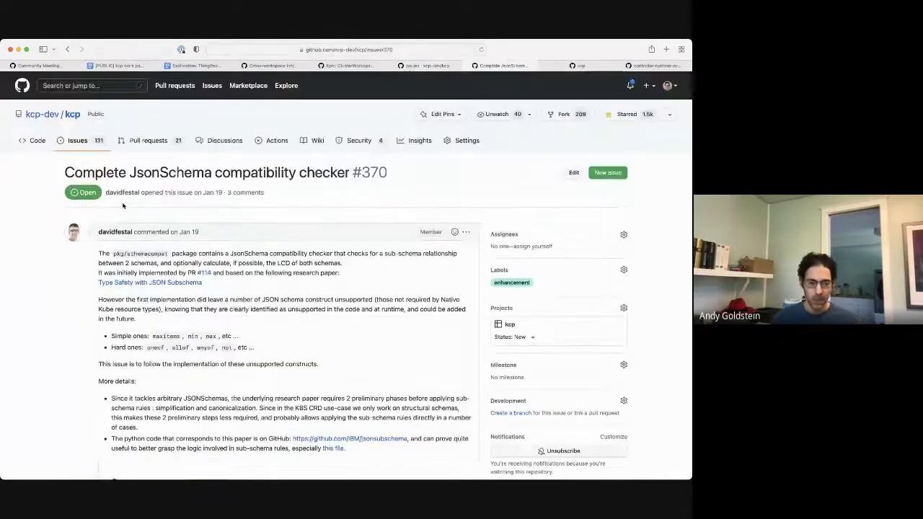
scroll(123, 206, down, 3)
scroll(123, 206, down, 1)
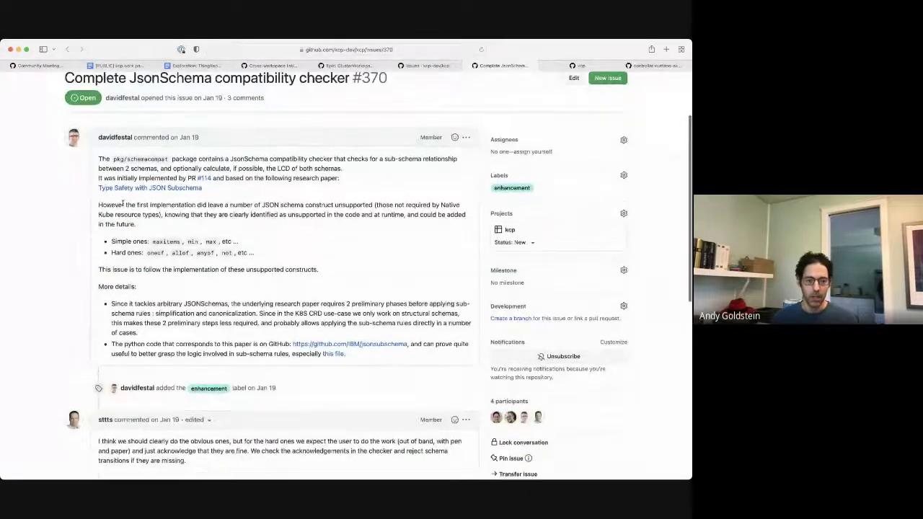
scroll(266, 321, down, 2)
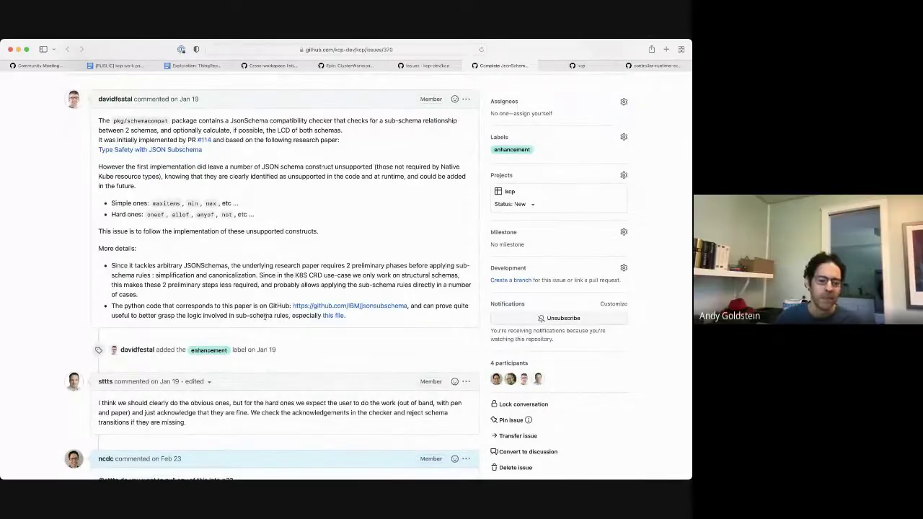
scroll(266, 317, down, 5)
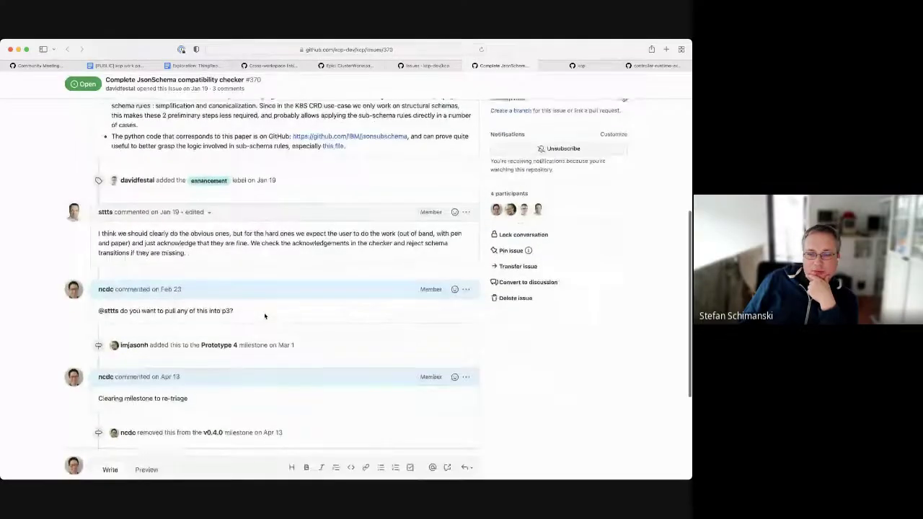
scroll(265, 317, up, 6)
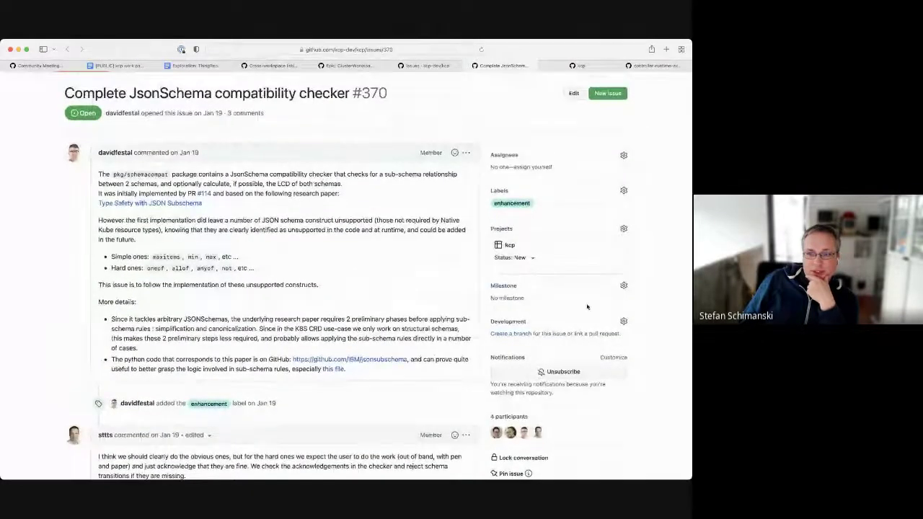
click(529, 286)
click(540, 355)
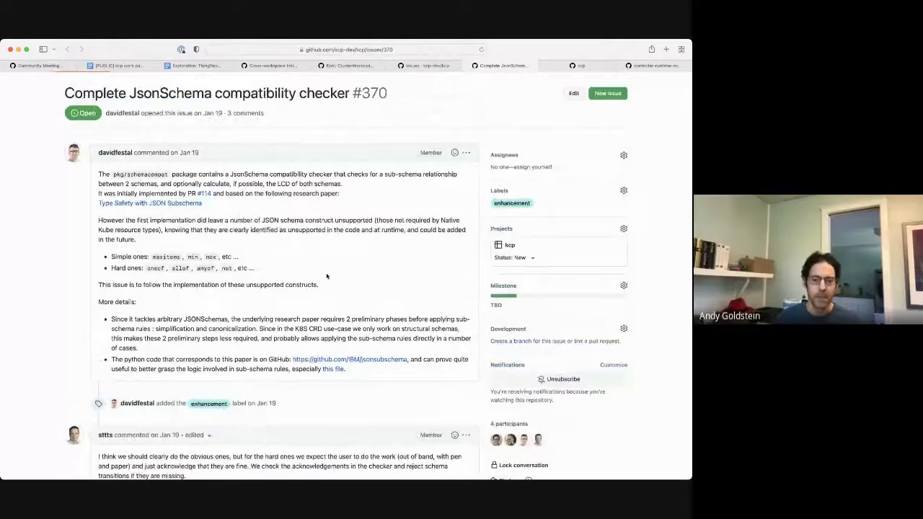
key(super+bracketleft)
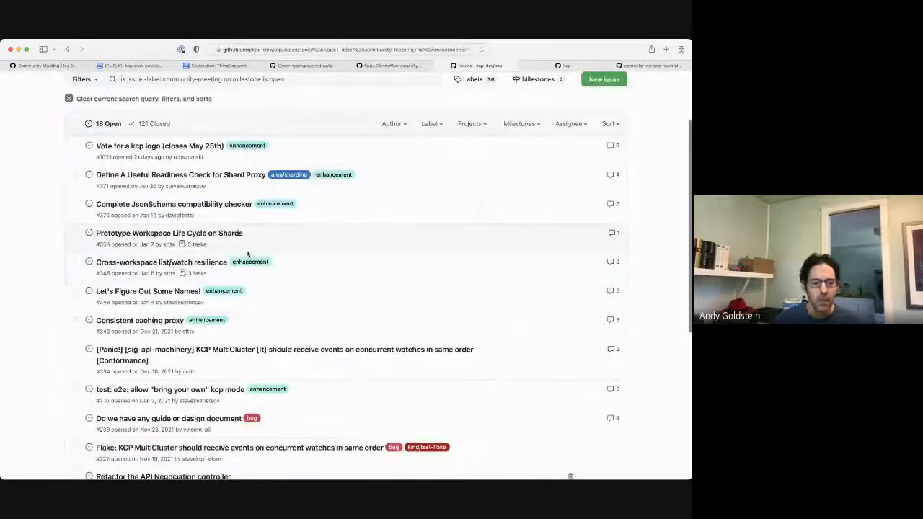
- Review issue #354 and set its milestone to v0.6.0, then close the issue tab
super+click(151, 234)
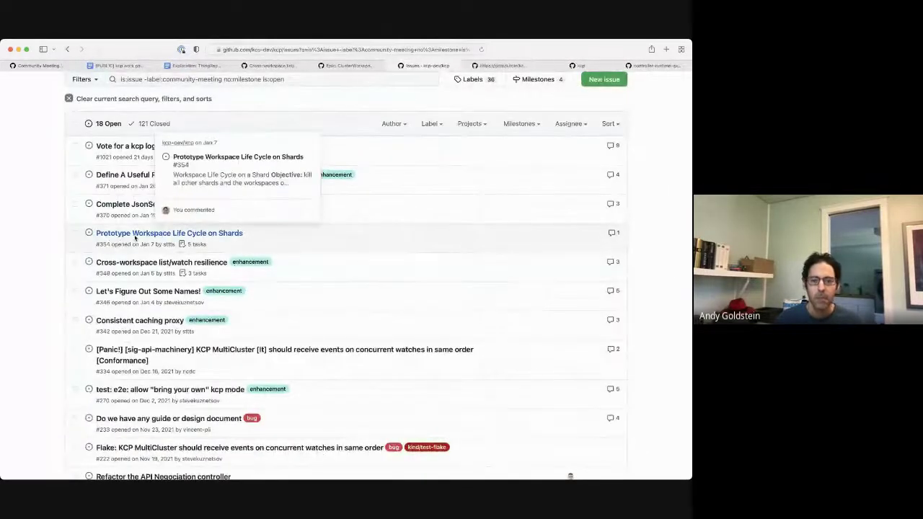
scroll(135, 238, down, 3)
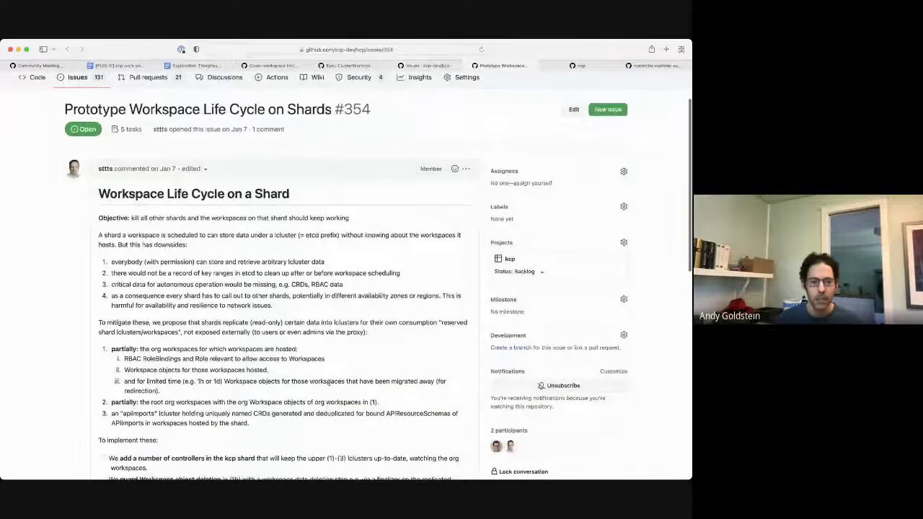
scroll(329, 383, down, 1)
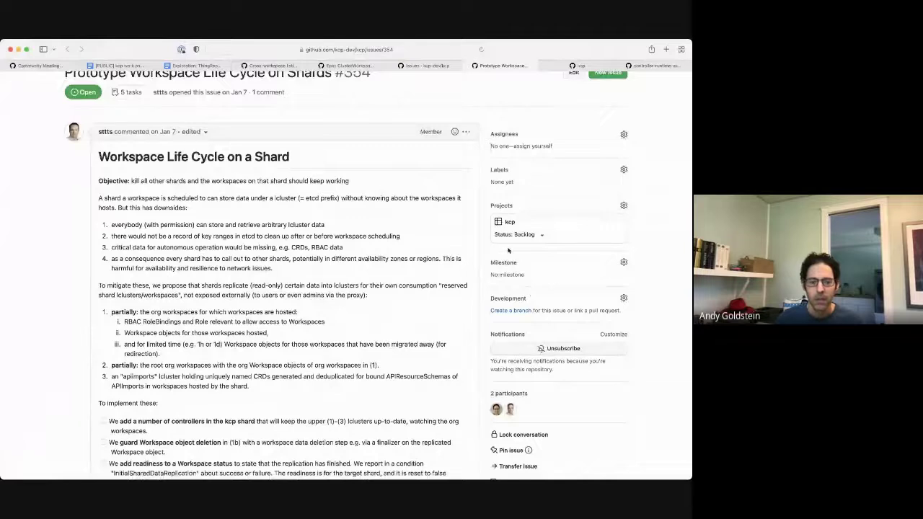
click(514, 264)
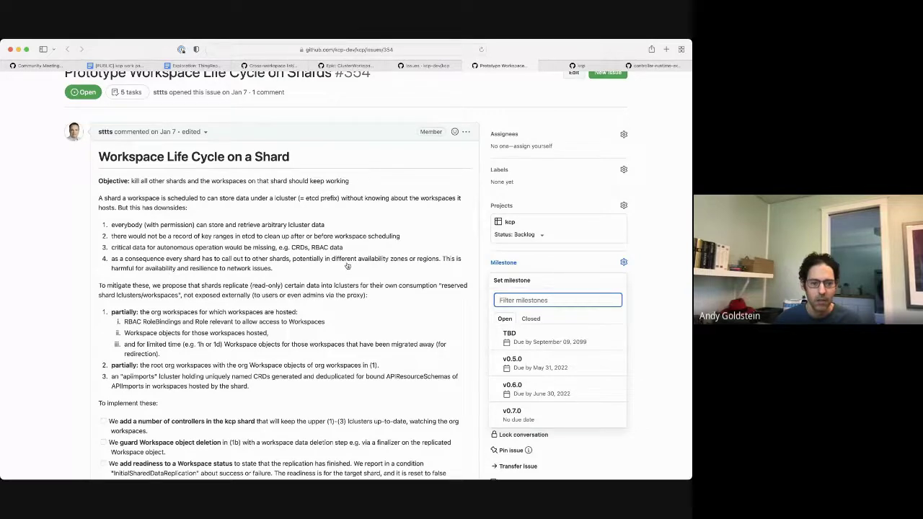
click(413, 303)
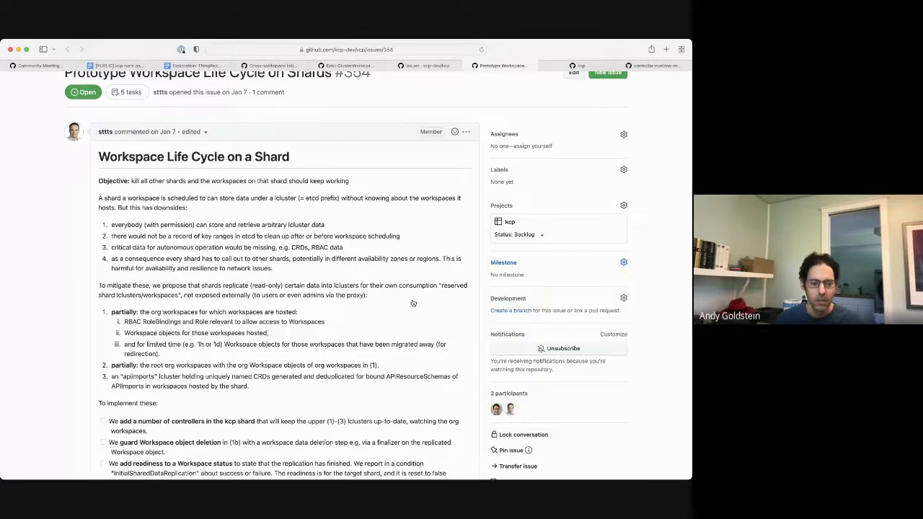
scroll(414, 303, down, 5)
scroll(413, 300, up, 4)
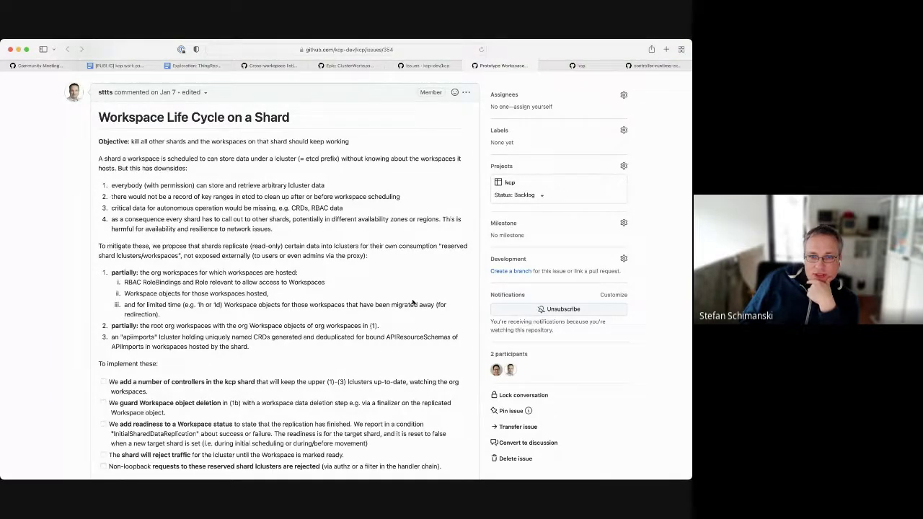
click(507, 229)
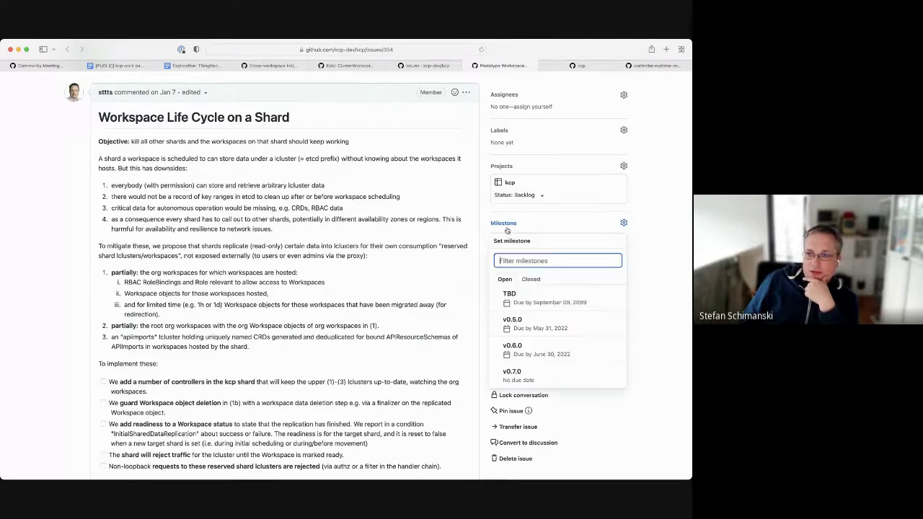
click(516, 342)
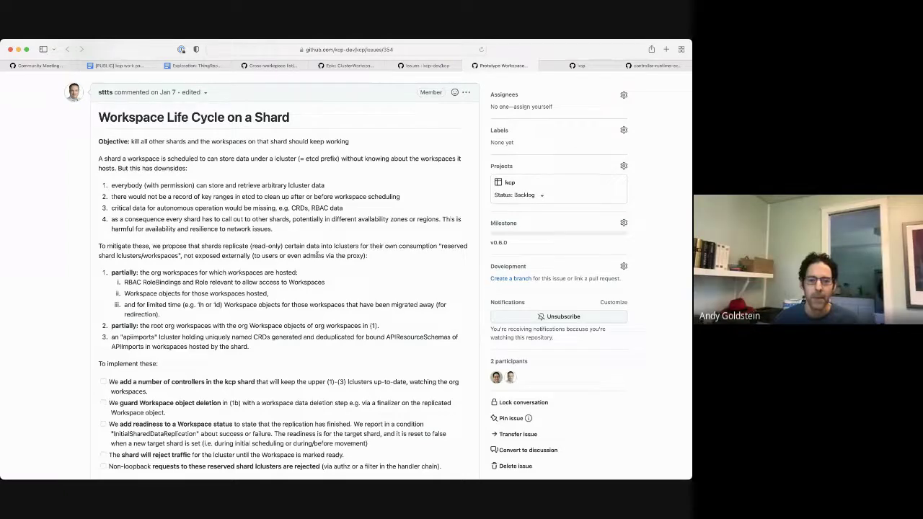
key(super+w)
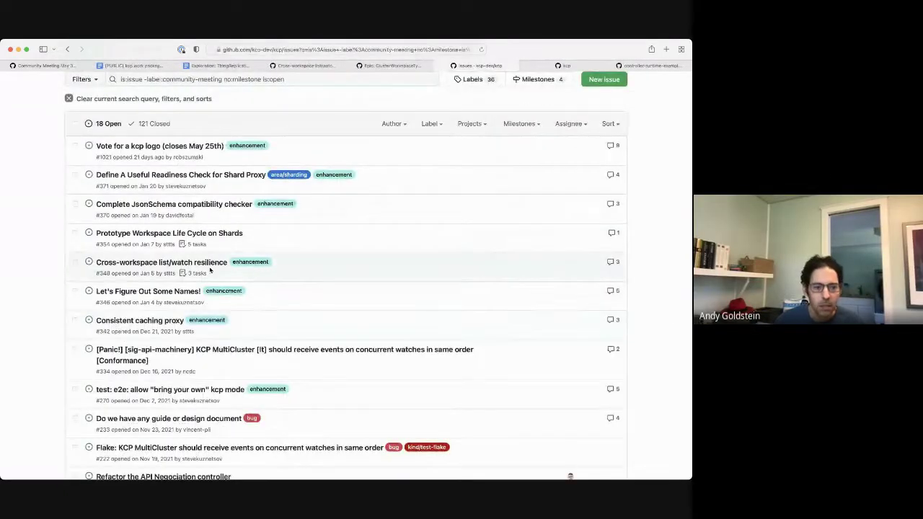
- Give issue #348, Cross-workspace list/watch resilience, the v0.6.0 milestone and close its tab
super+click(173, 262)
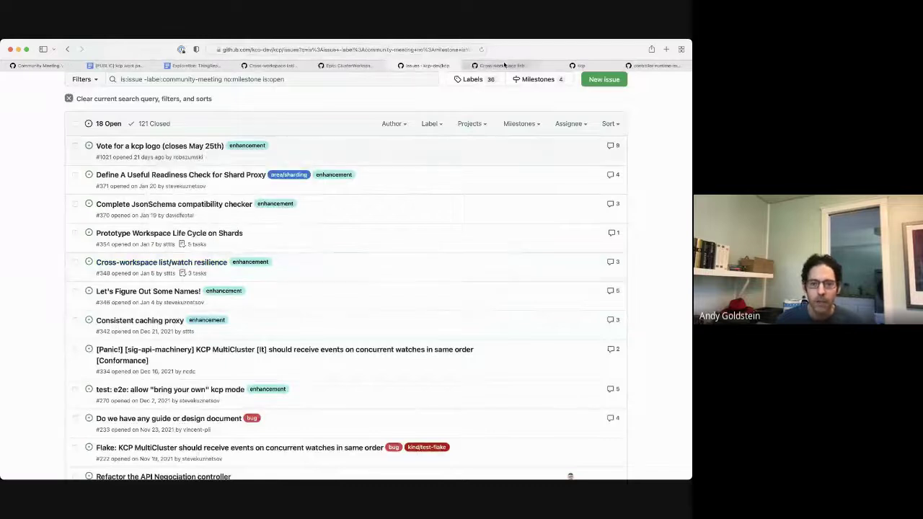
click(501, 66)
scroll(468, 218, down, 2)
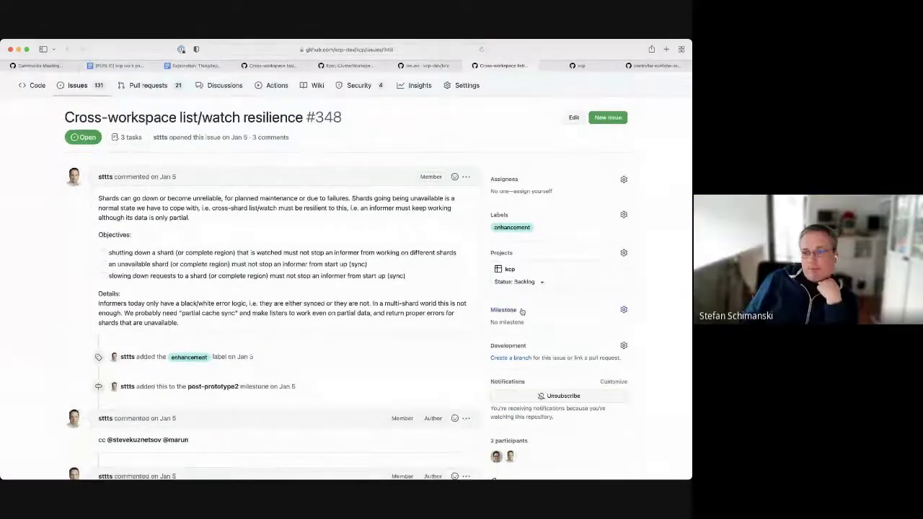
click(512, 309)
click(520, 434)
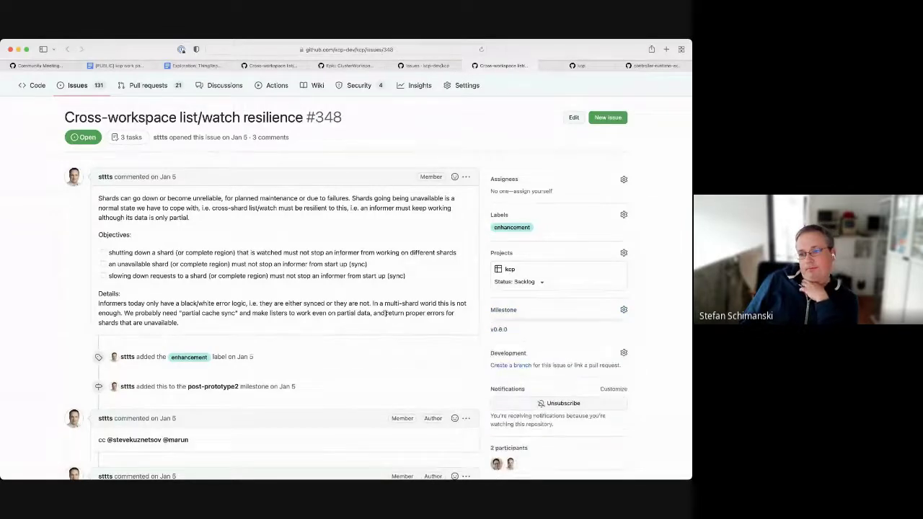
key(super+w)
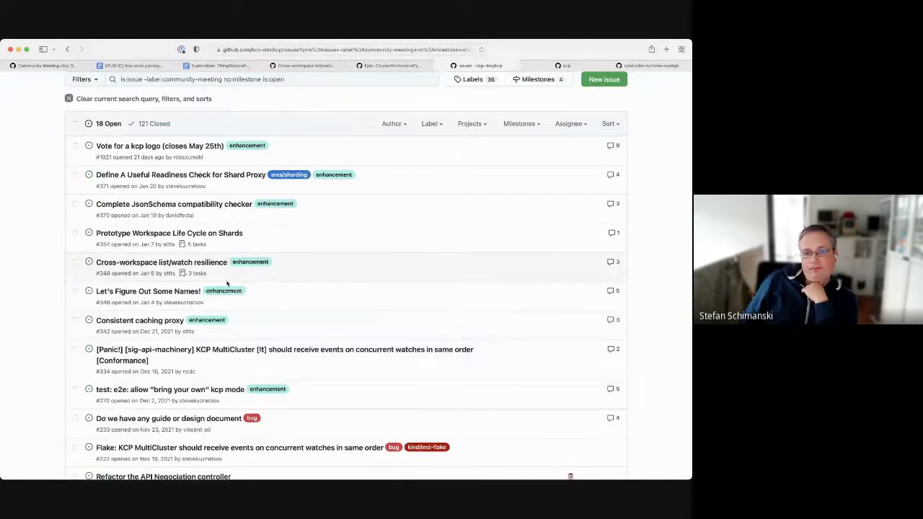
- Open issue #346, Let's Figure Out Some Names!, and scroll through it
click(157, 292)
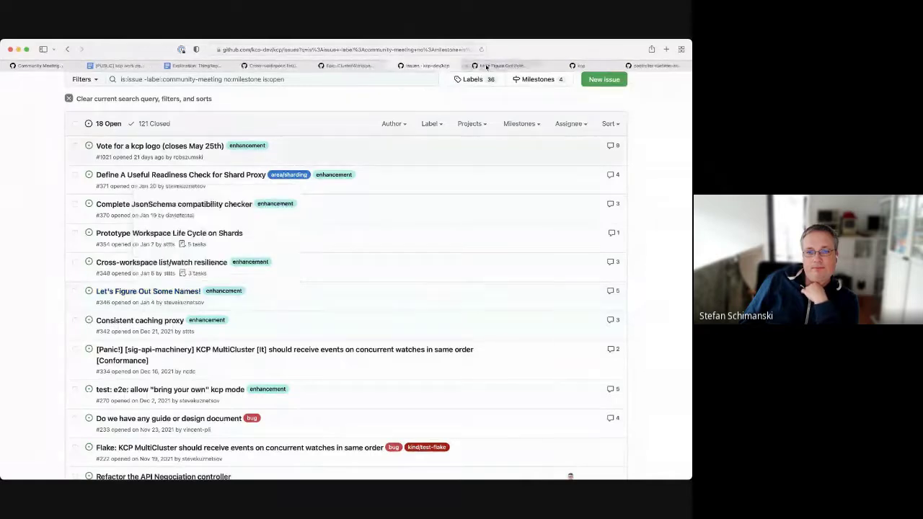
scroll(396, 300, down, 2)
scroll(396, 299, down, 2)
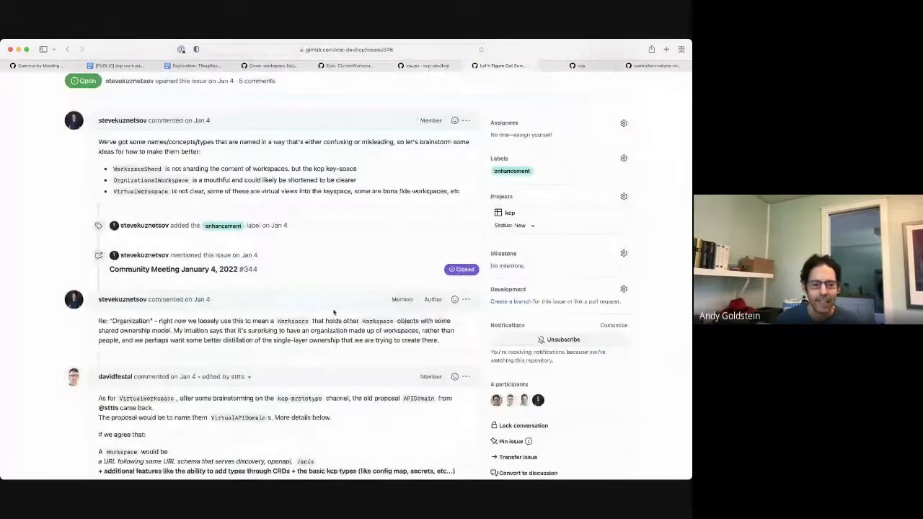
scroll(269, 320, down, 15)
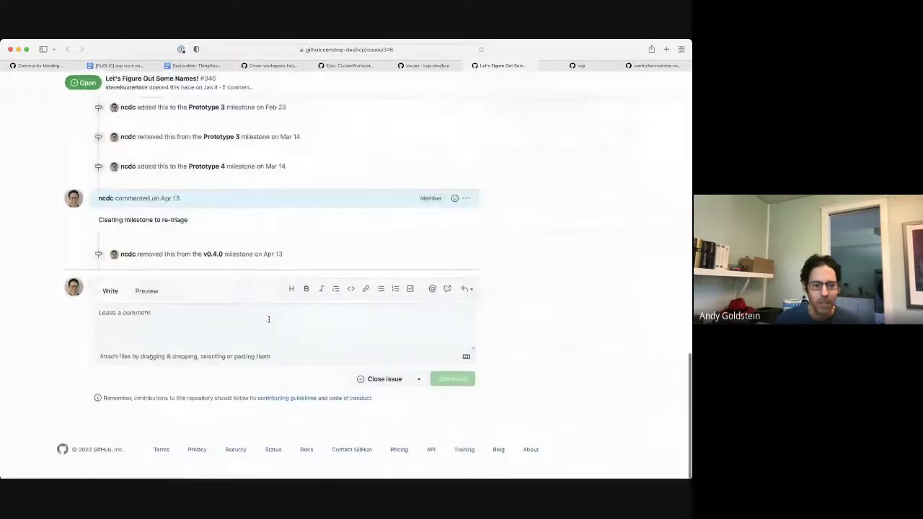
scroll(267, 318, up, 15)
scroll(268, 319, down, 1)
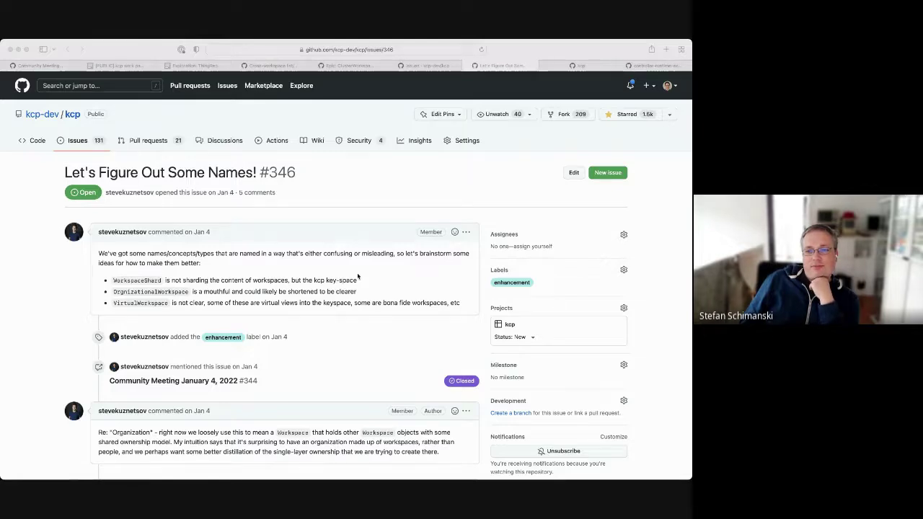
triple_click(142, 303)
click(142, 303)
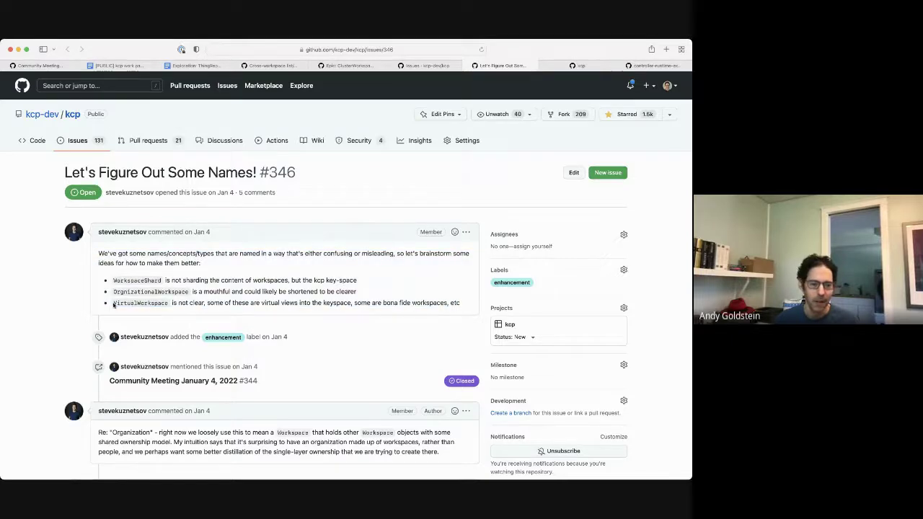
drag(113, 303, 172, 304)
click(179, 305)
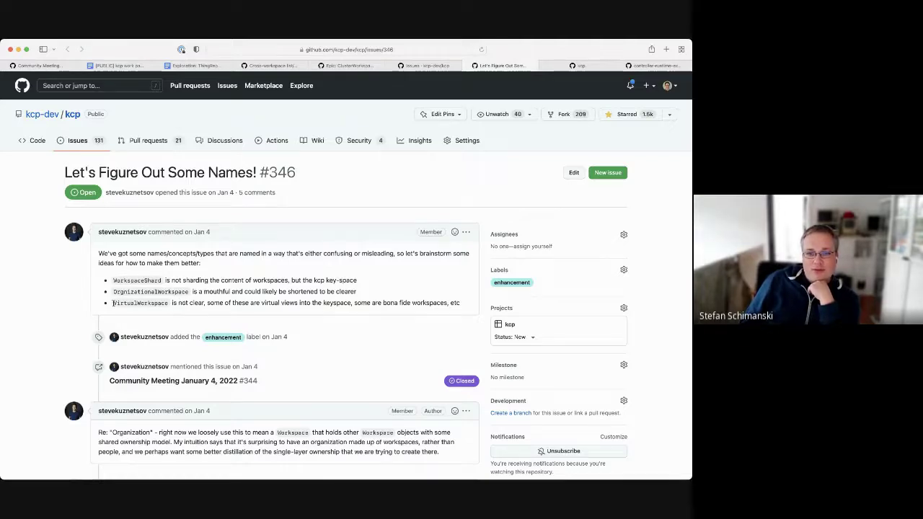
drag(113, 303, 170, 306)
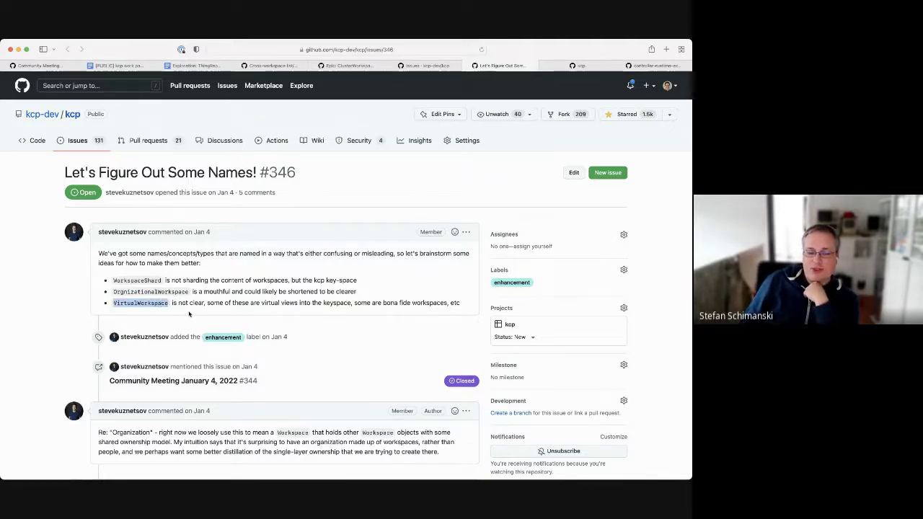
click(195, 315)
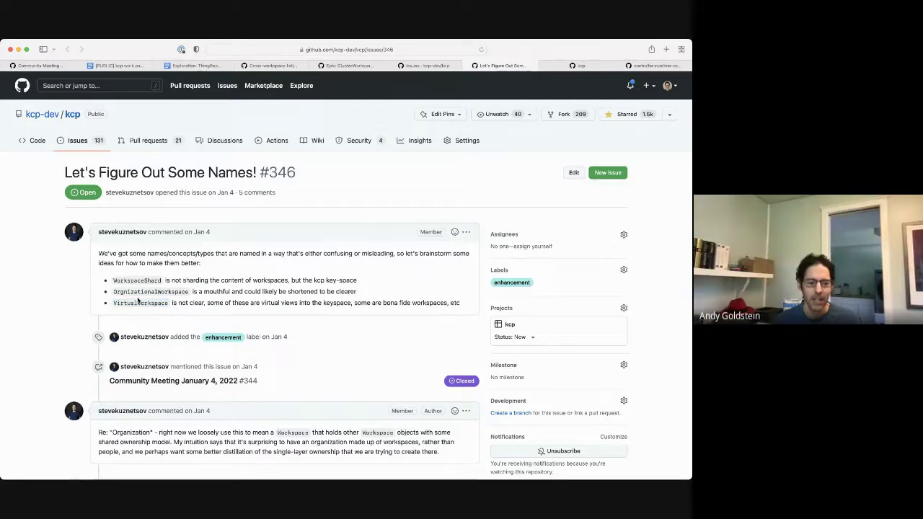
drag(113, 291, 190, 293)
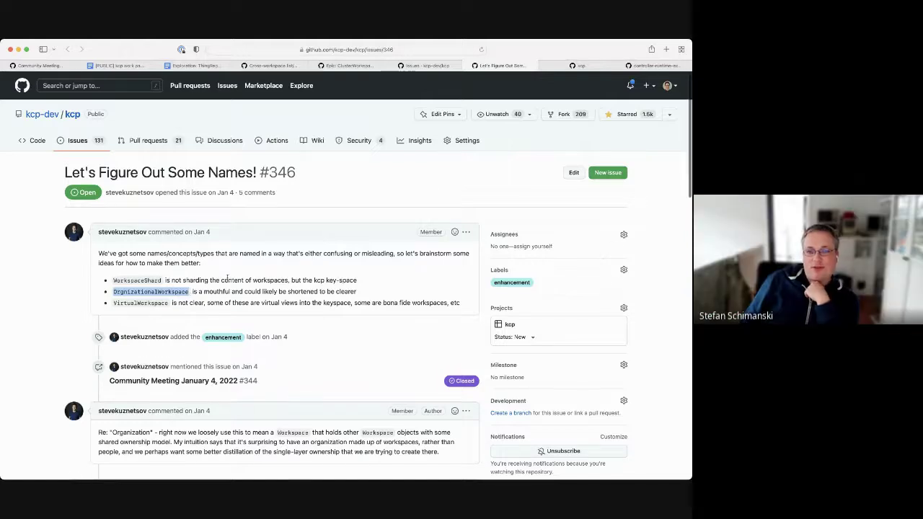
scroll(227, 279, down, 1)
scroll(227, 279, down, 5)
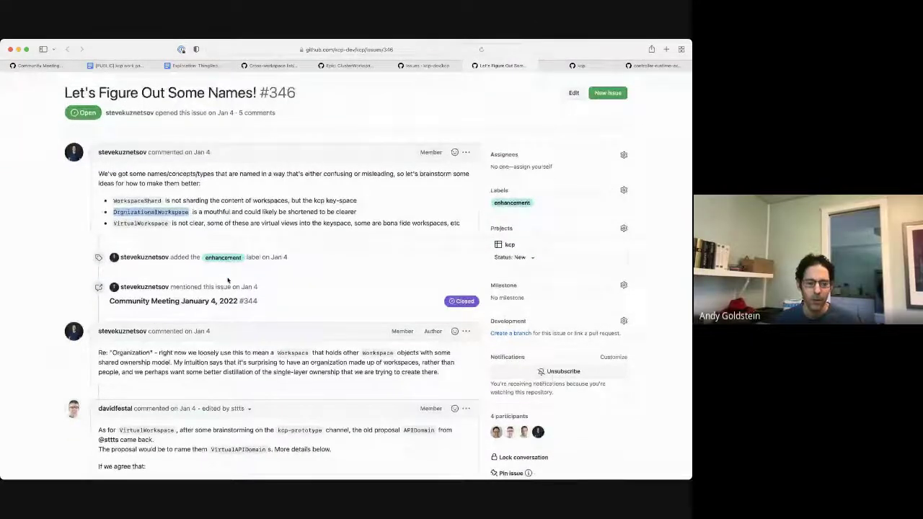
scroll(227, 280, down, 20)
- Post the comment 'ClusterWorkspaceShard -> Shard? There is no OrganizationWorkspace or VirtualWorkspace' on issue #346
click(216, 316)
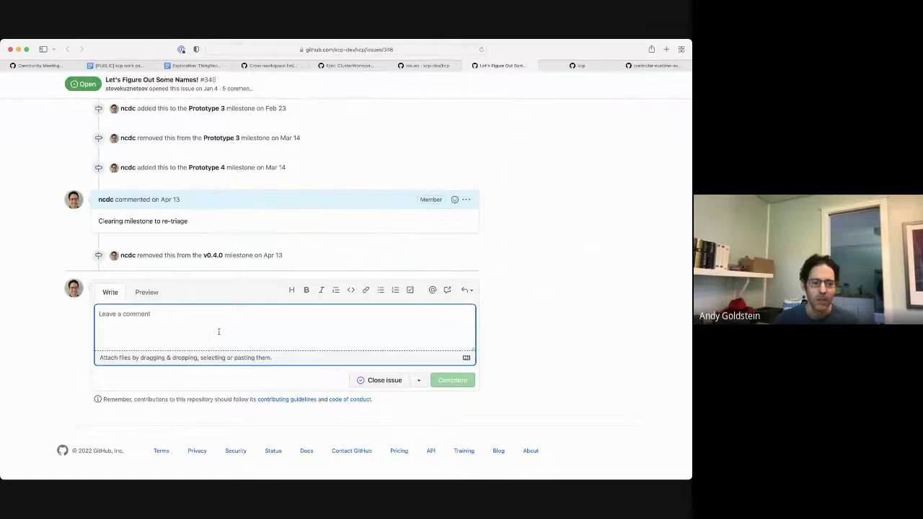
text(W)
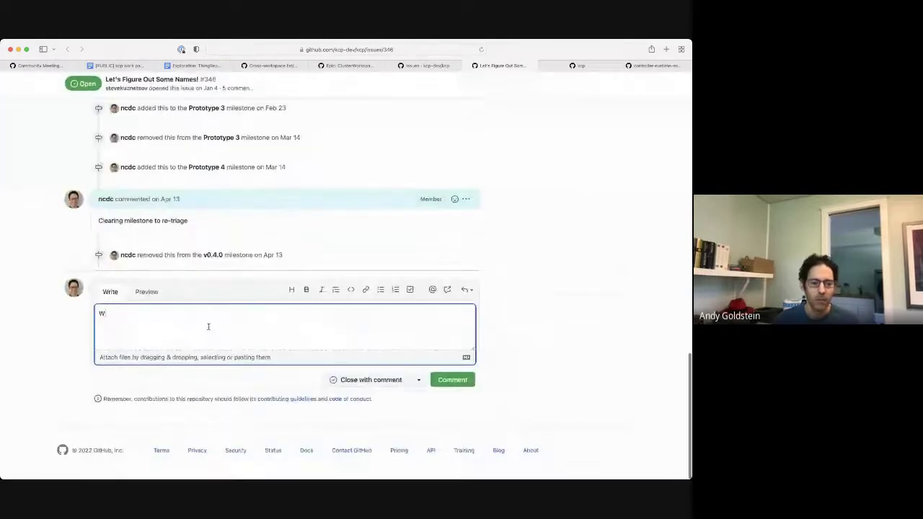
key(BackSpace)
text(ClusterWorks)
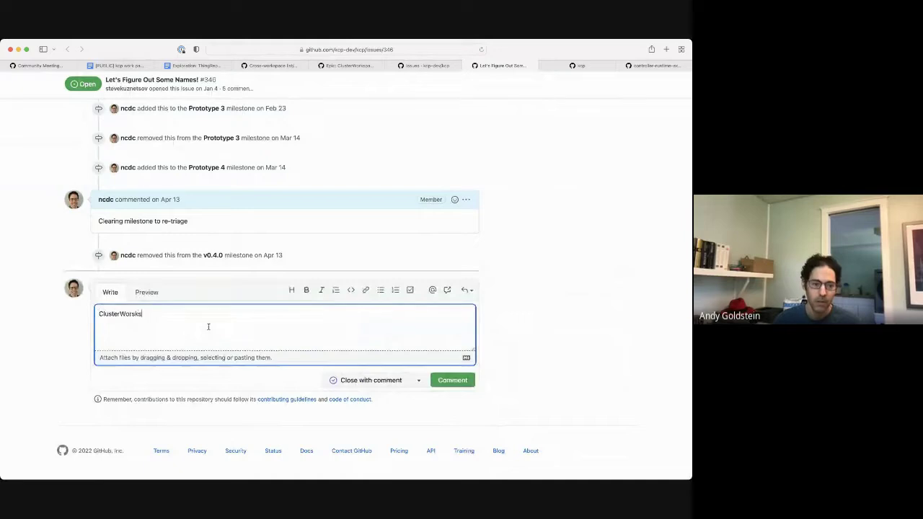
key(BackSpace)
text(kspaceShard -> Shard?  There )
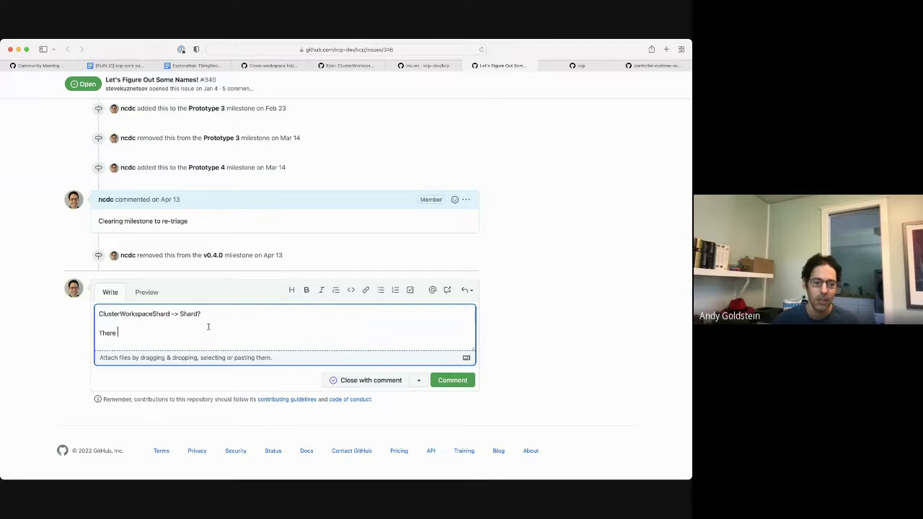
text(is no OrganizationWorksp)
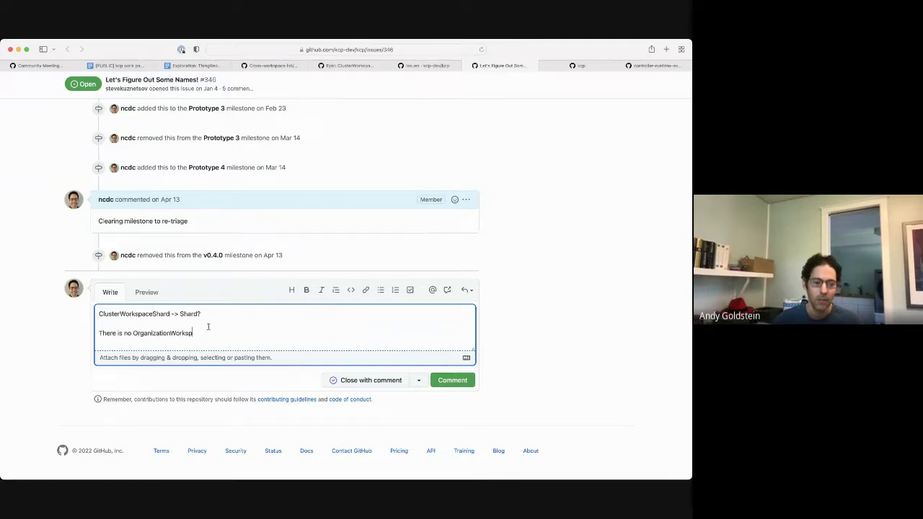
text(ace CRD)
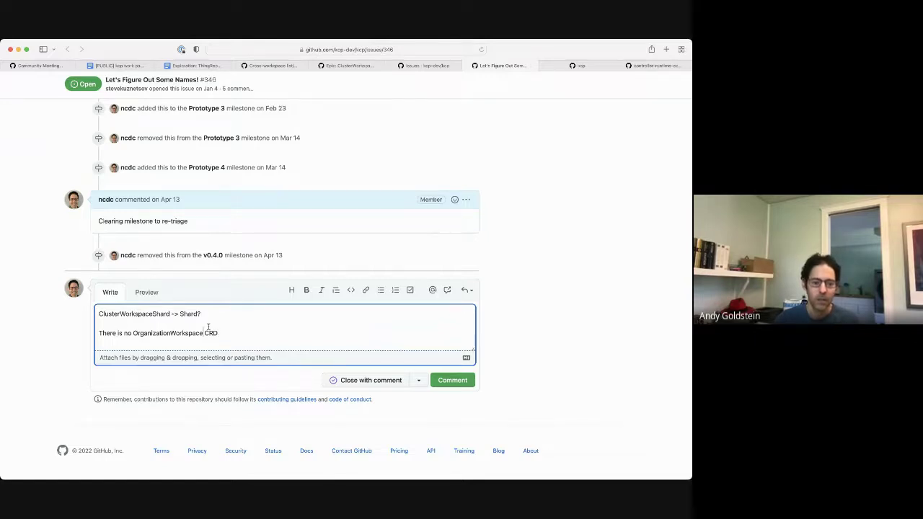
text(or Virtu)
text(alWorkspace)
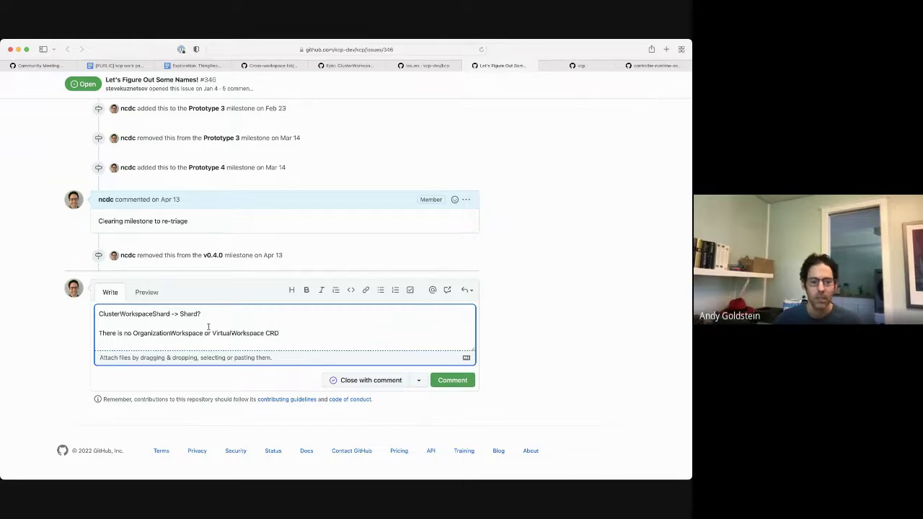
key(super+Return)
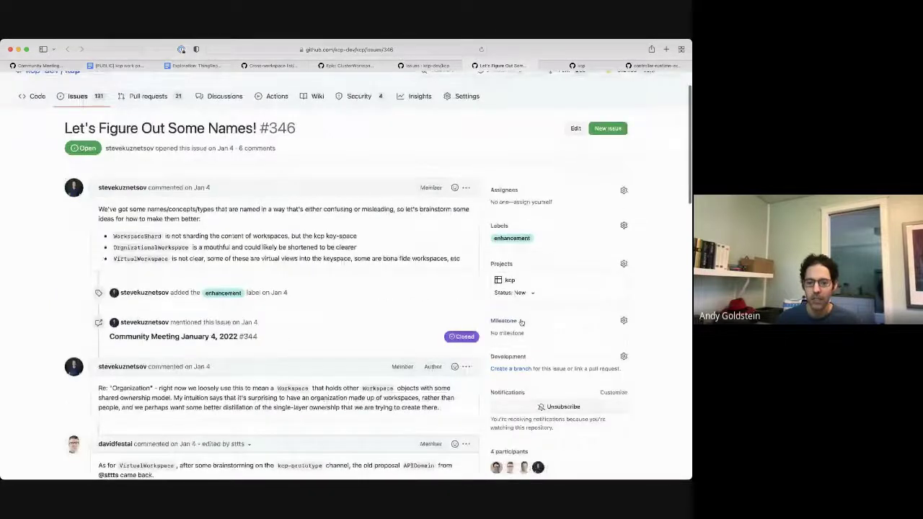
- Set issue #346's milestone to v0.6.0 and close its tab
click(521, 323)
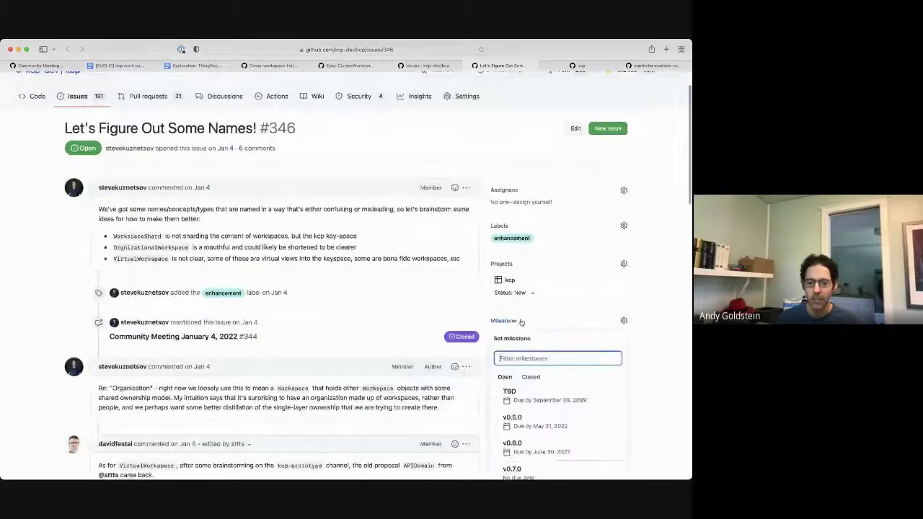
click(535, 447)
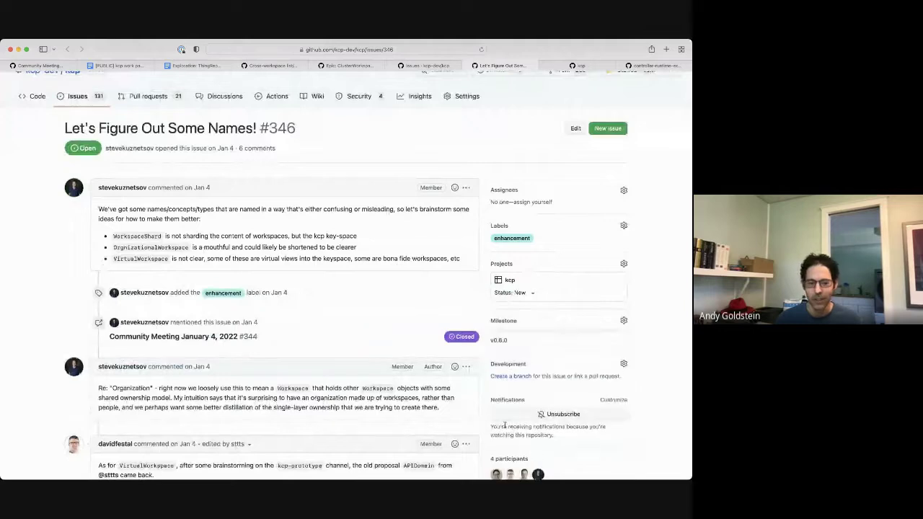
key(super+w)
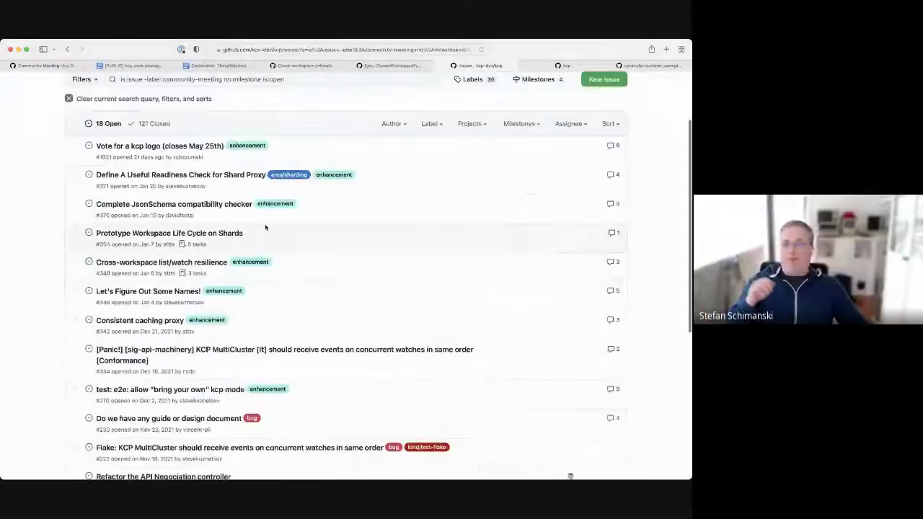
- Assign issue #342, Consistent caching proxy, the v0.6.0 milestone and close its tab
super+click(150, 321)
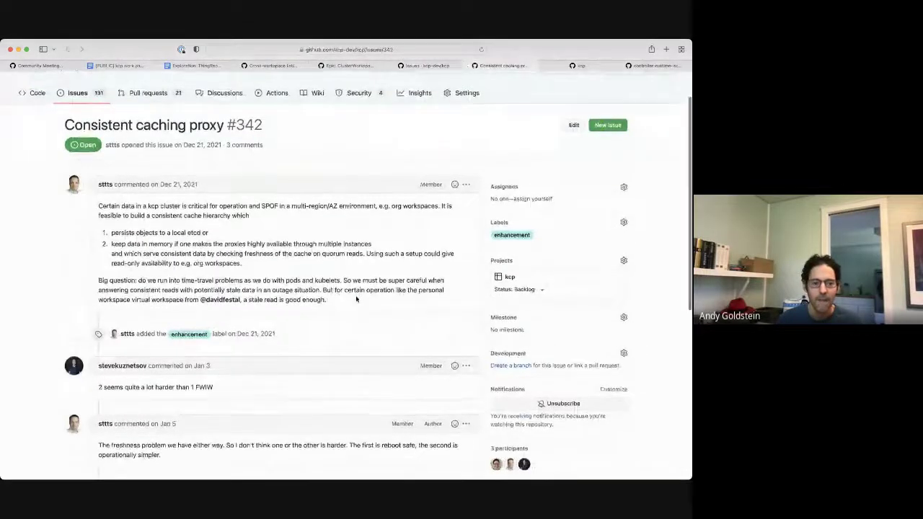
scroll(356, 296, down, 1)
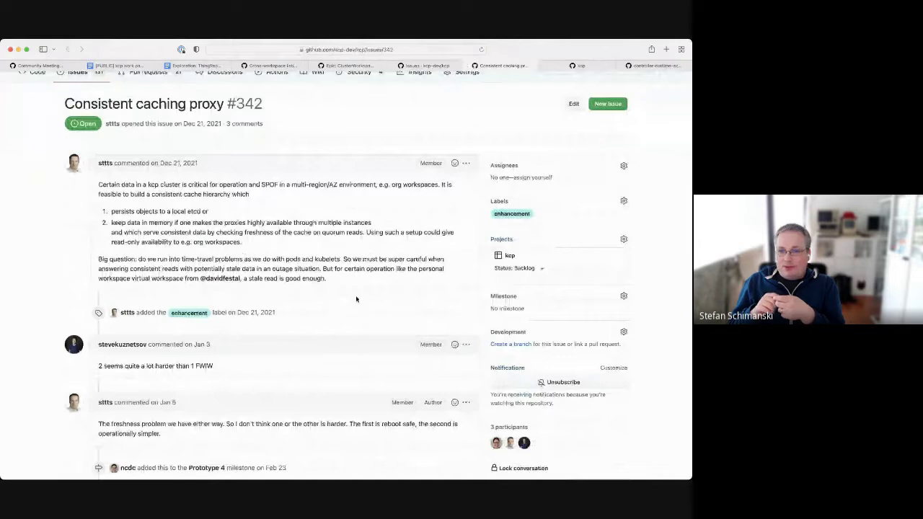
click(524, 296)
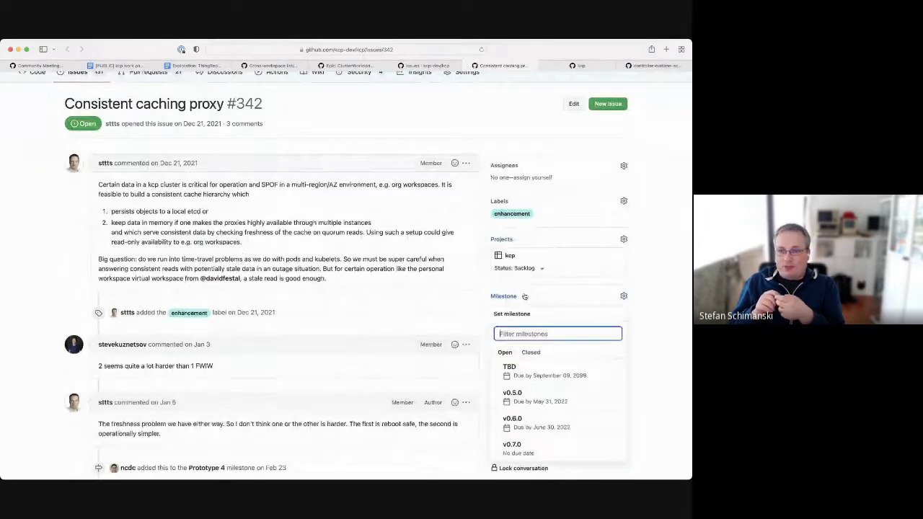
click(523, 421)
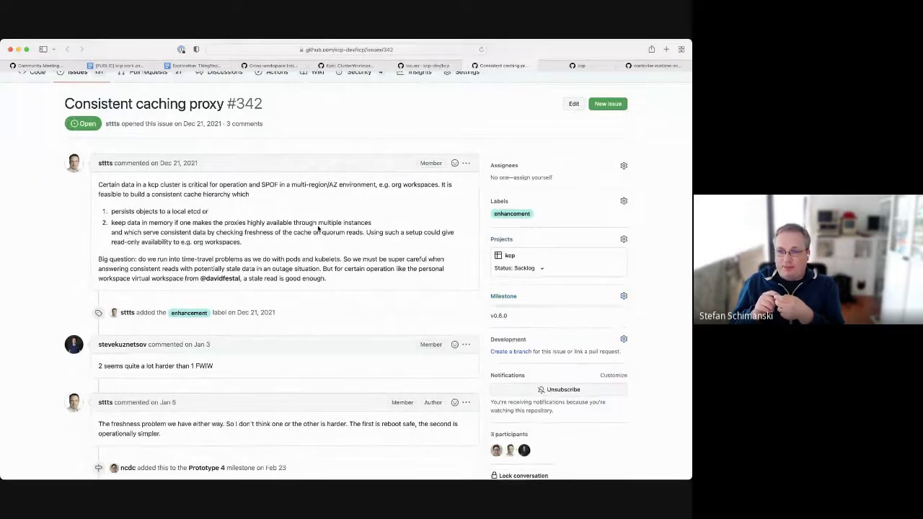
key(super+w)
- Open the KCP MultiCluster panic issue in a new tab from the list
scroll(241, 324, down, 1)
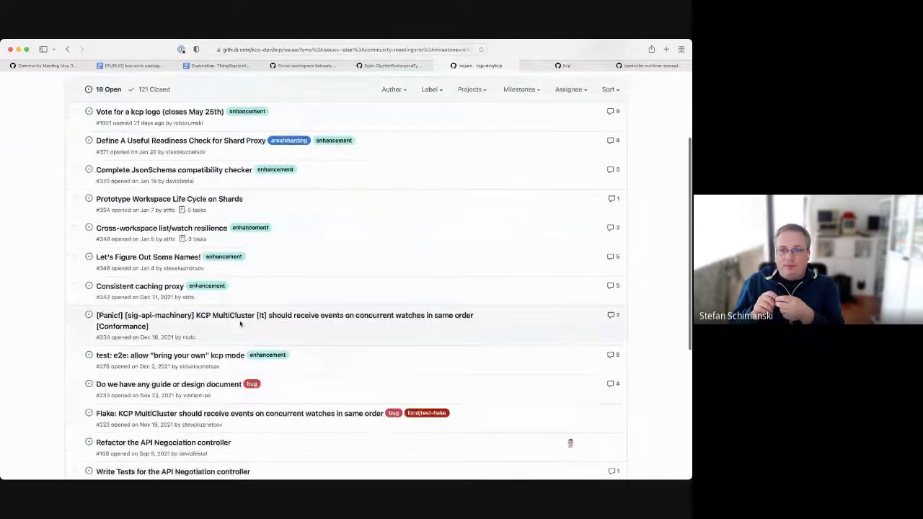
mouse_move(268, 319)
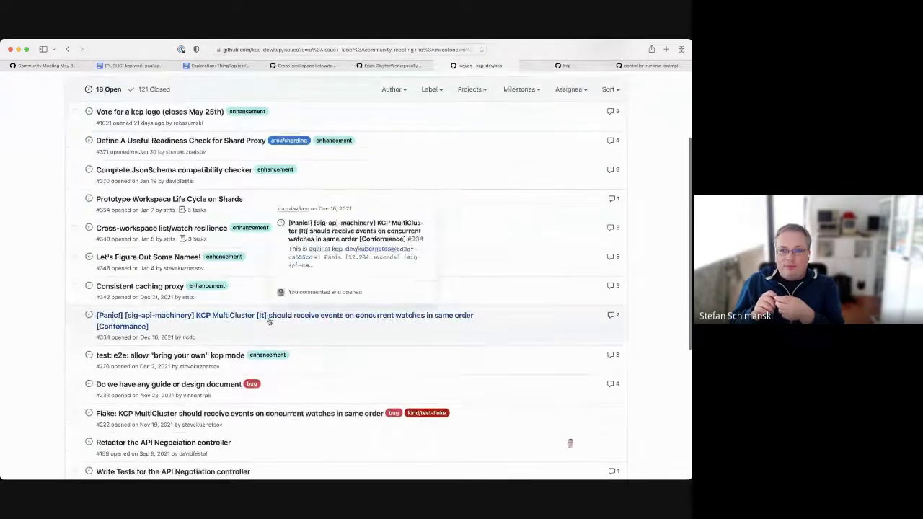
super+click(317, 317)
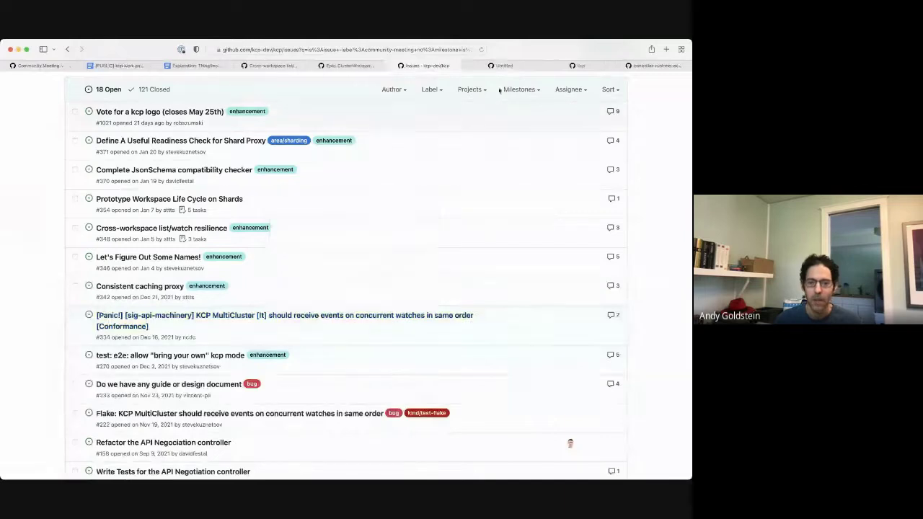
- Review panic issue #334, assign it the TBD milestone, then open issue #270 from the list
click(504, 65)
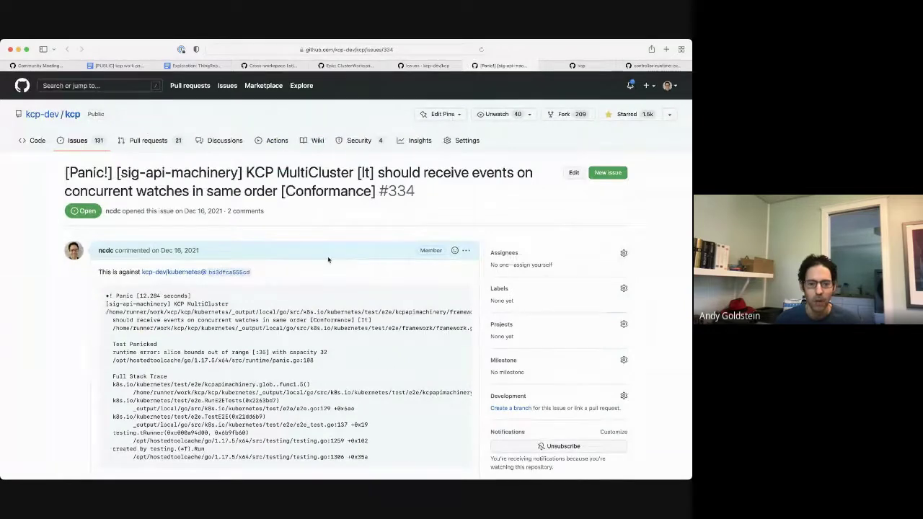
scroll(332, 281, down, 5)
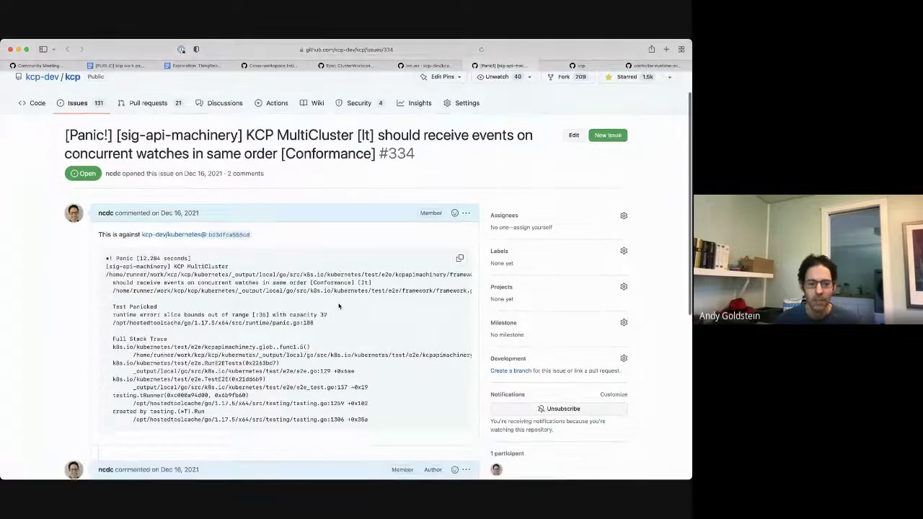
scroll(339, 307, down, 3)
scroll(339, 307, up, 8)
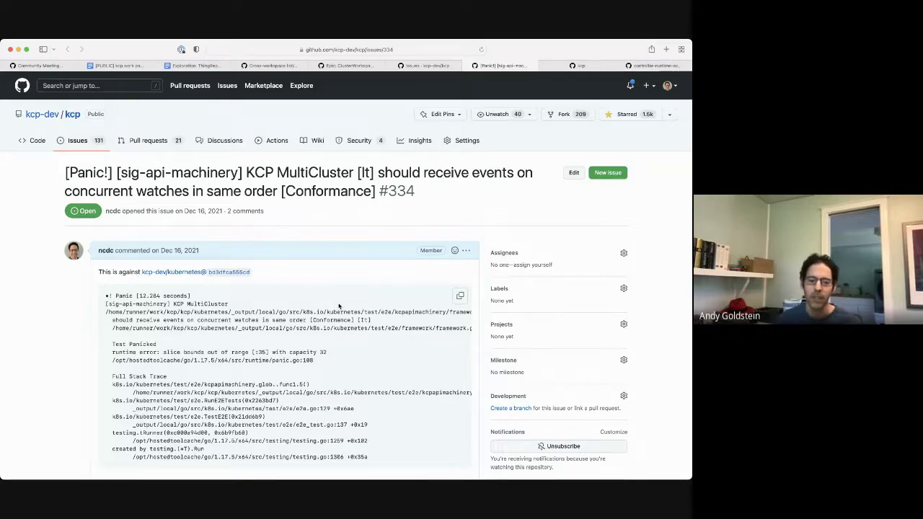
click(512, 363)
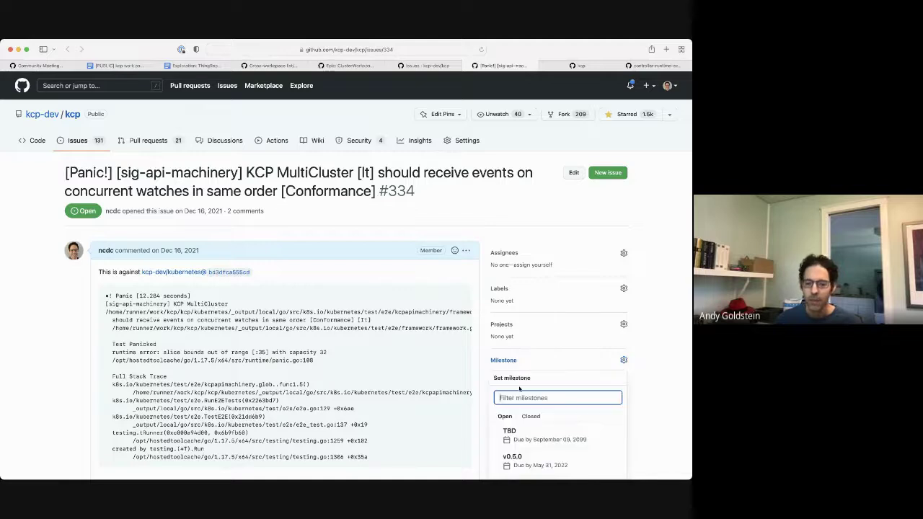
click(525, 432)
key(super+w)
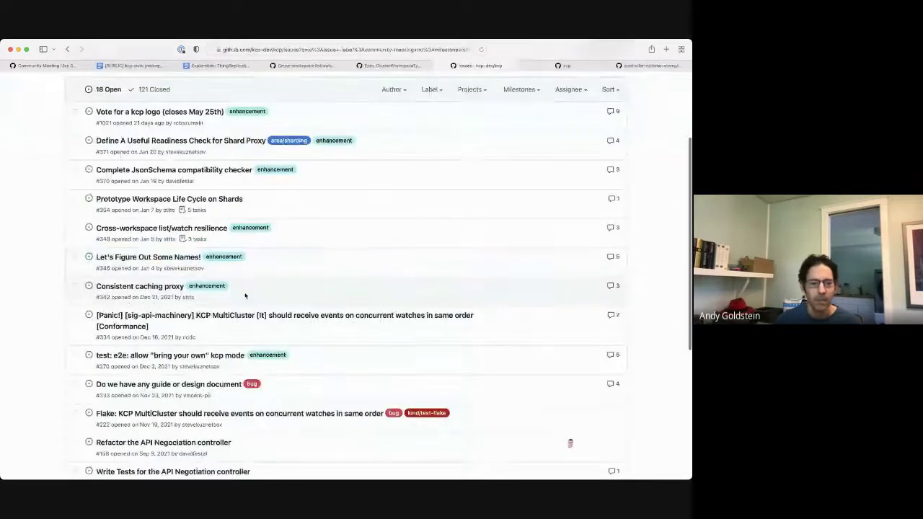
scroll(245, 296, down, 3)
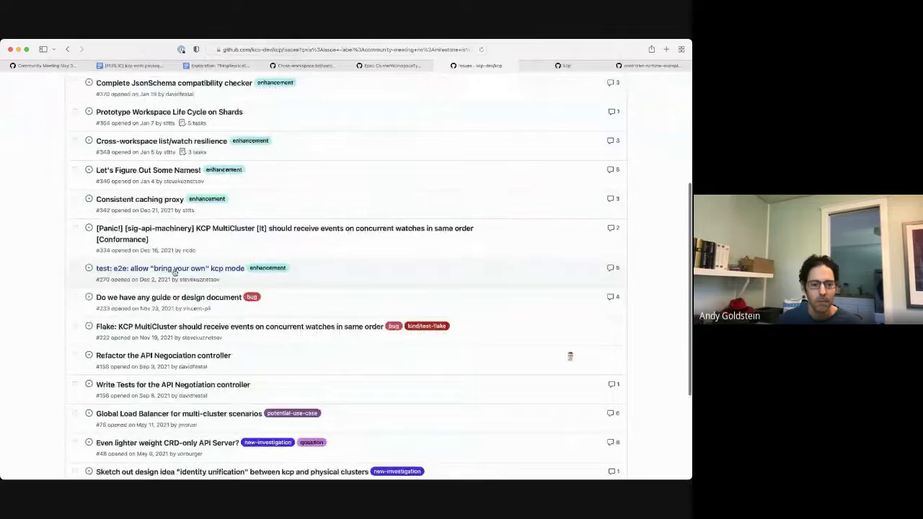
super+click(168, 271)
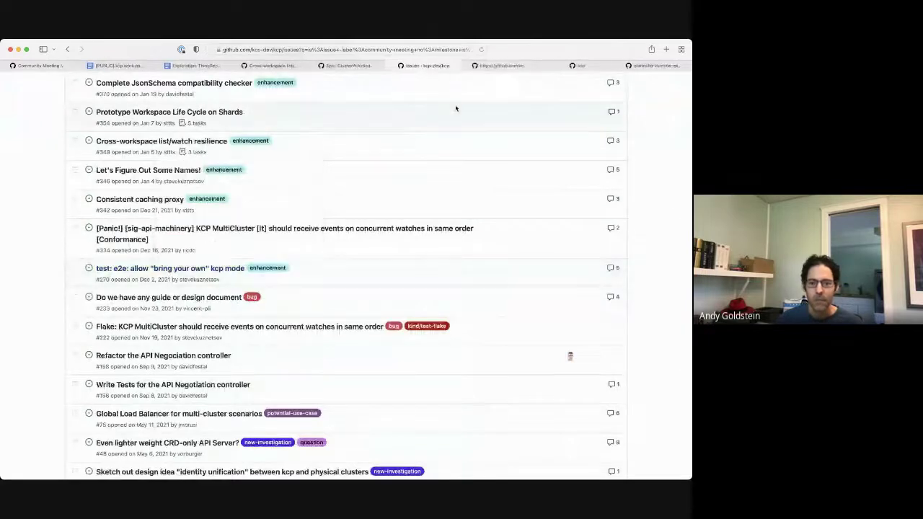
- Close issue #270 with a comment that it is done with `--use-default-kcp-server`
click(502, 66)
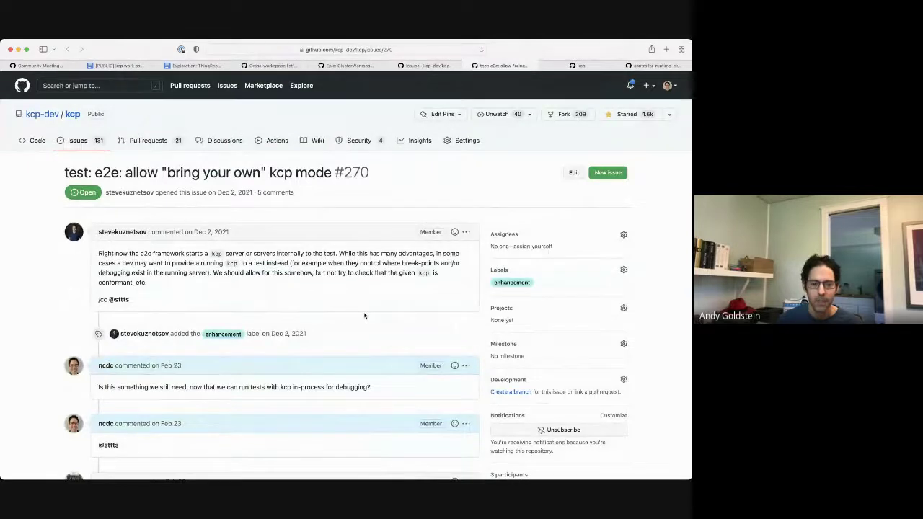
scroll(364, 316, down, 15)
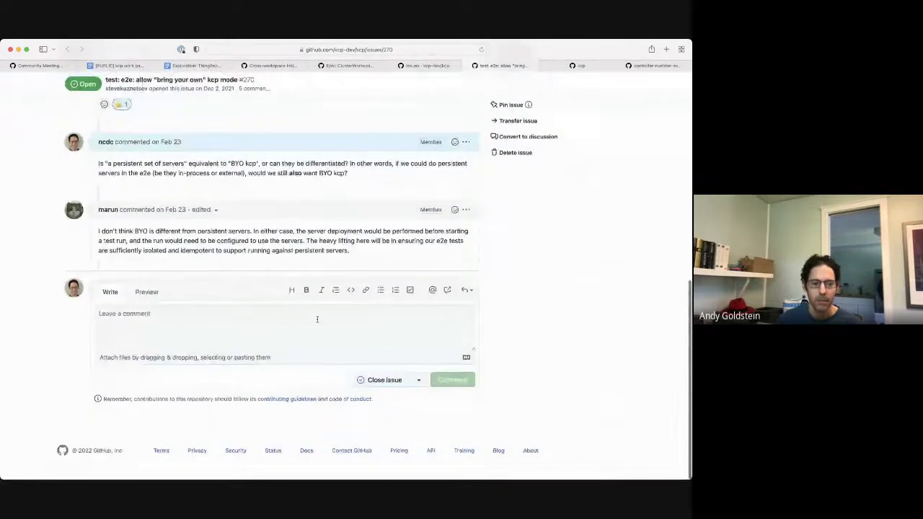
click(316, 320)
text(Thi)
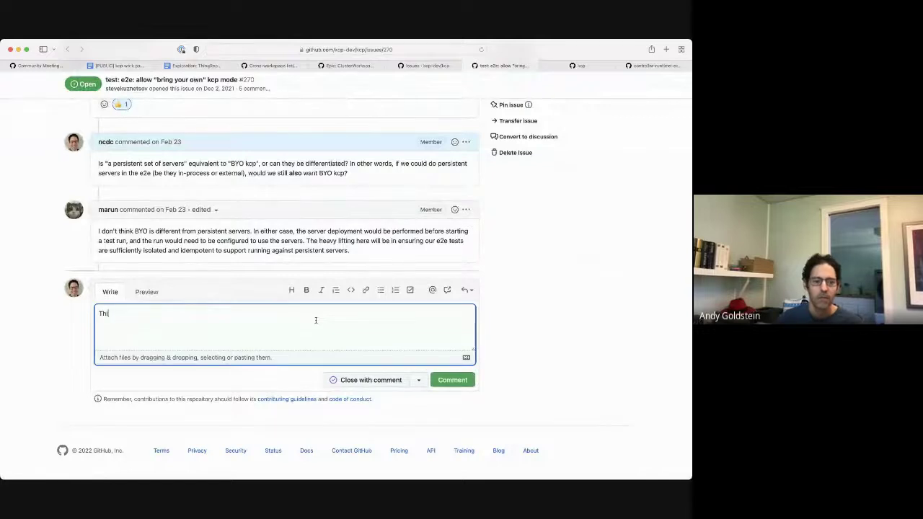
text(s is done with `--use-def)
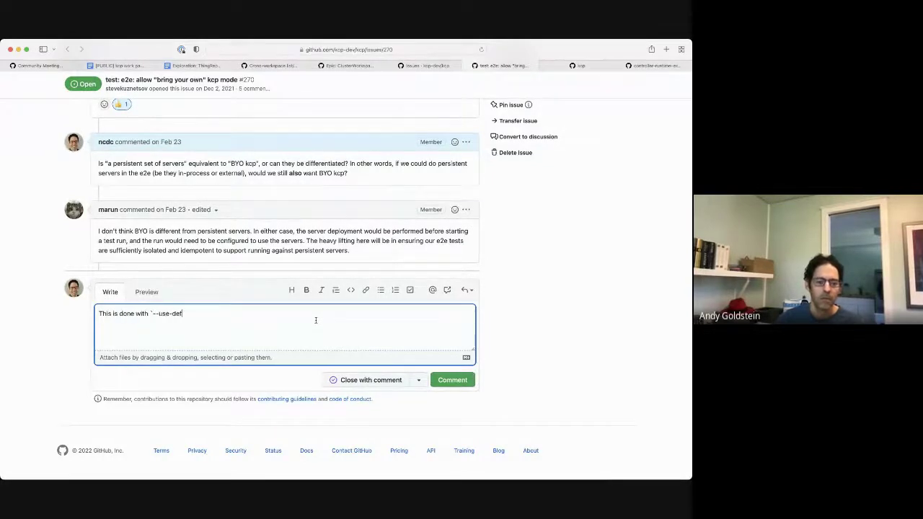
text(`)
key(super+Return)
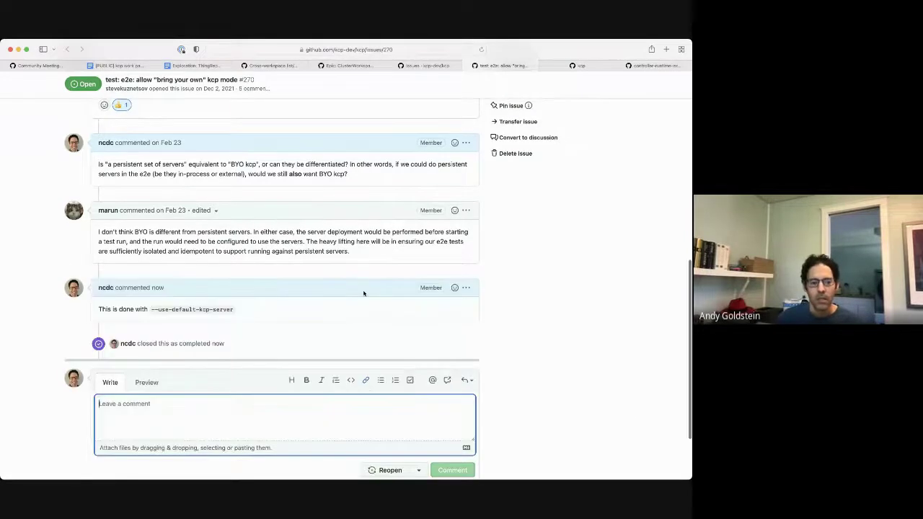
key(super+w)
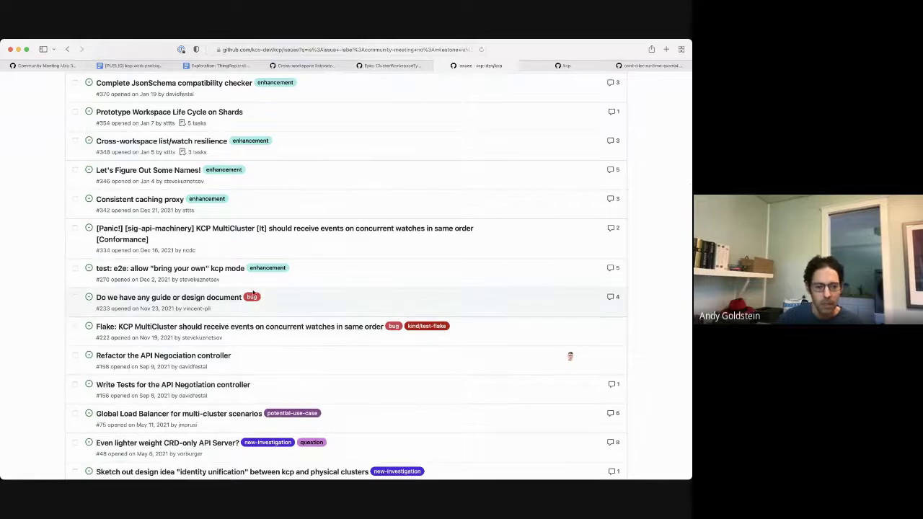
- Open issue #233 about a guide or design document in a new tab and read it
mouse_move(154, 299)
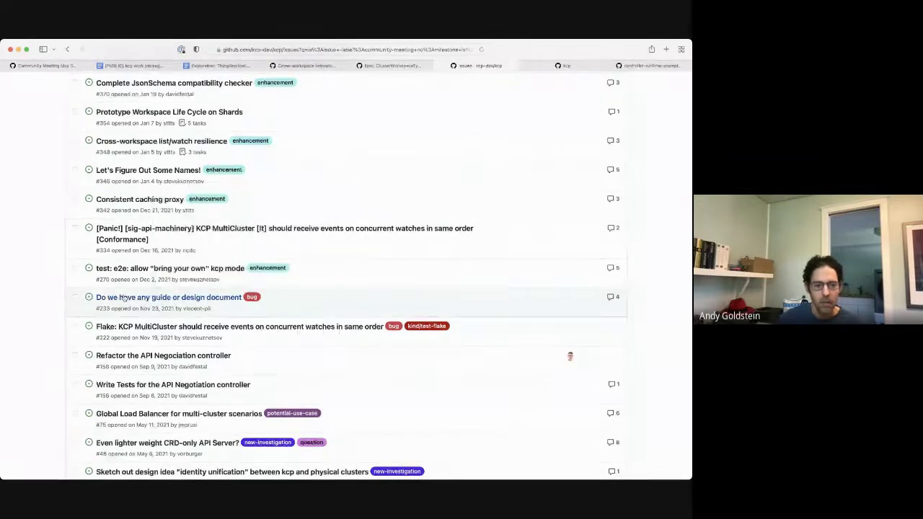
super+click(155, 298)
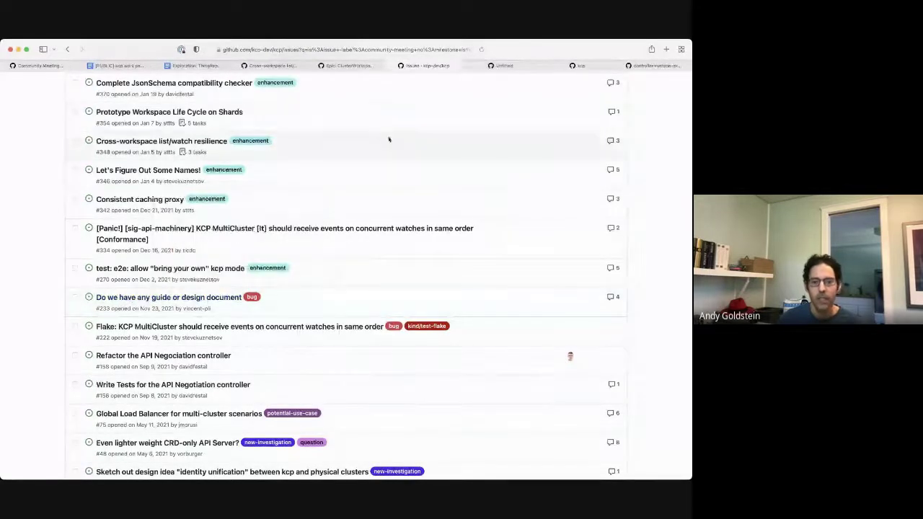
click(503, 67)
scroll(349, 334, down, 2)
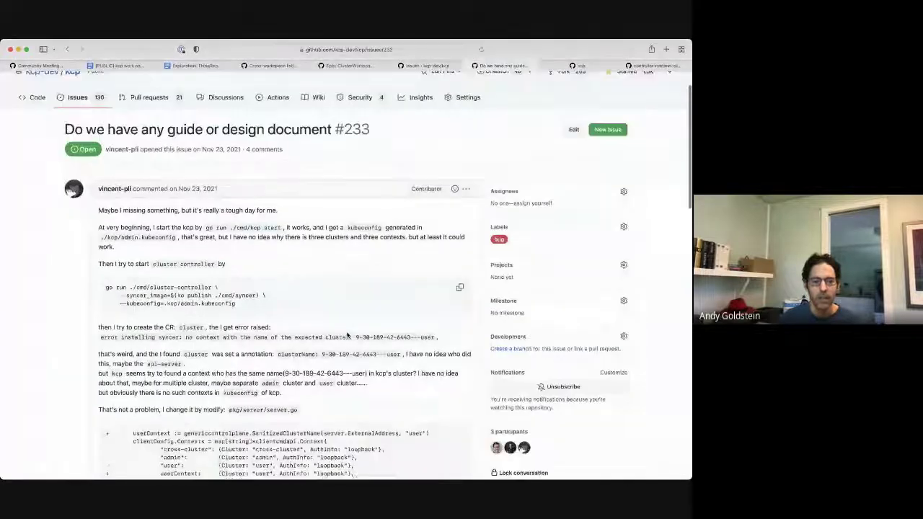
scroll(347, 333, down, 10)
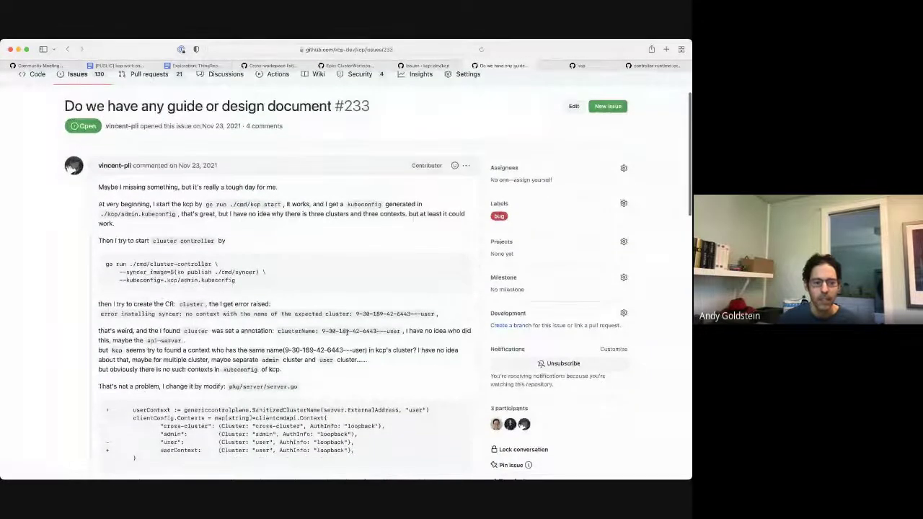
scroll(347, 333, down, 15)
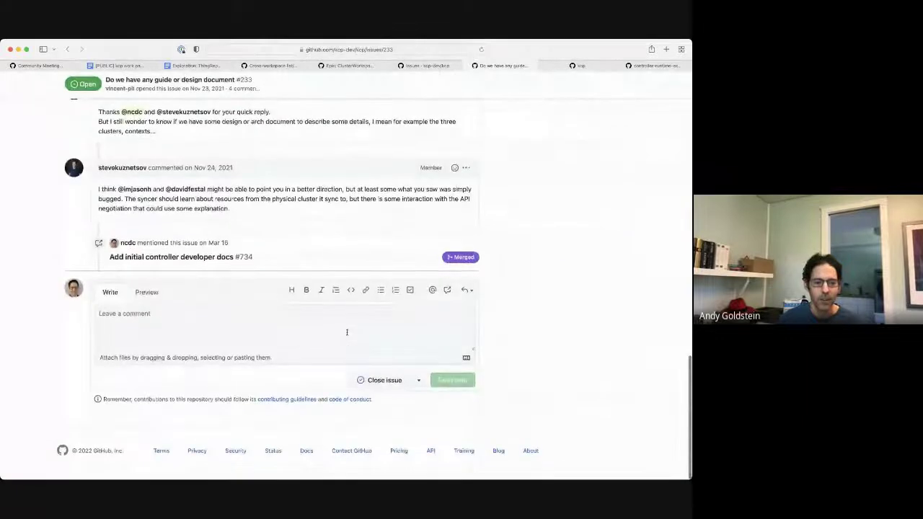
scroll(347, 332, up, 15)
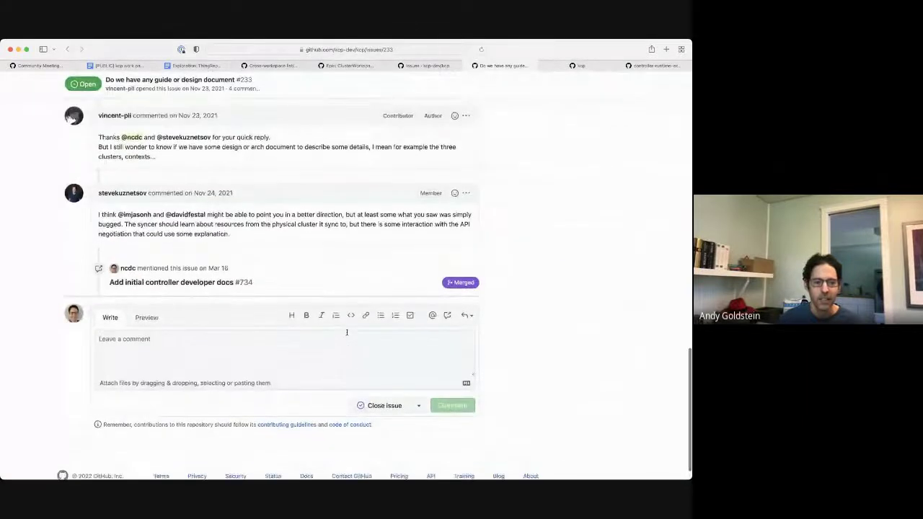
scroll(347, 332, up, 10)
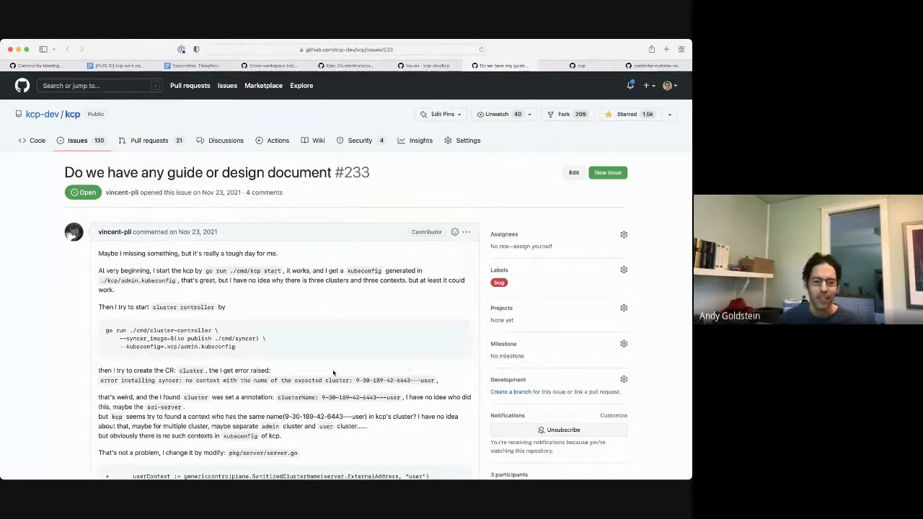
scroll(334, 373, down, 5)
scroll(334, 373, down, 10)
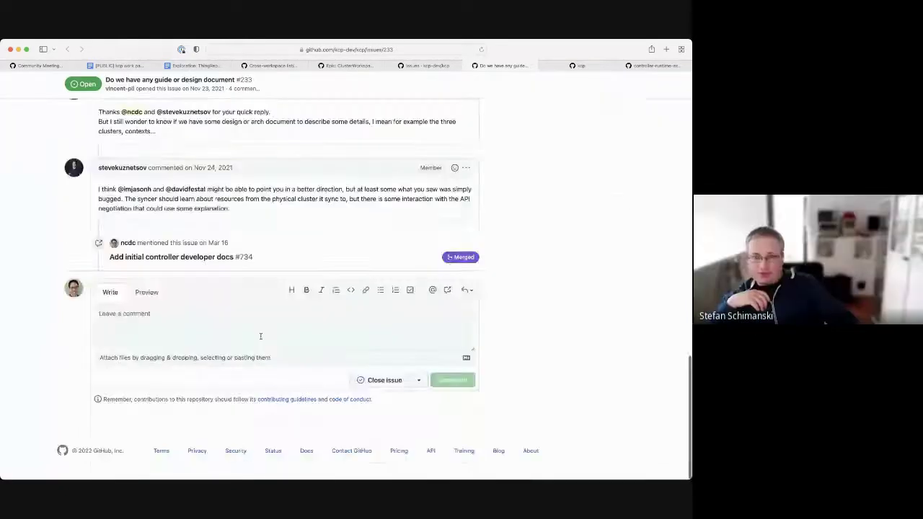
- Close issue #233 with the comment 'Replaced by #1139 and #447', linking both issues
click(261, 336)
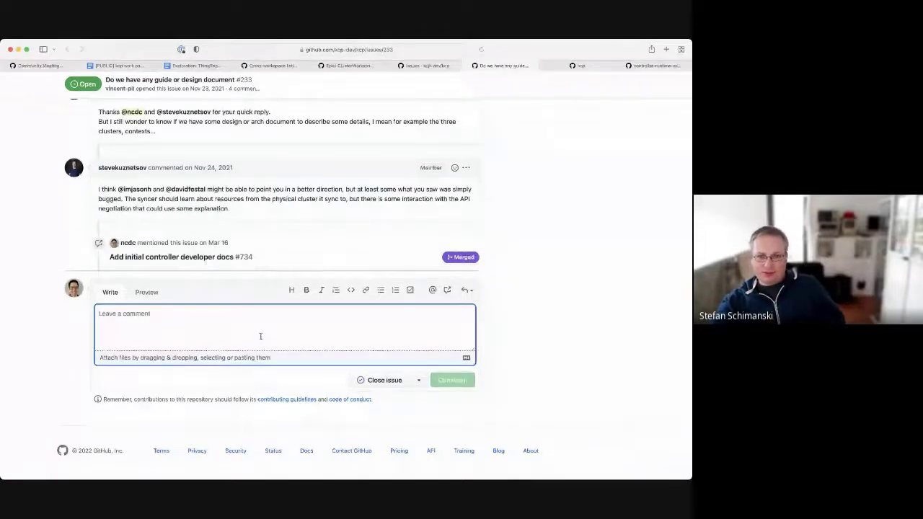
text(Replaced by #readme out)
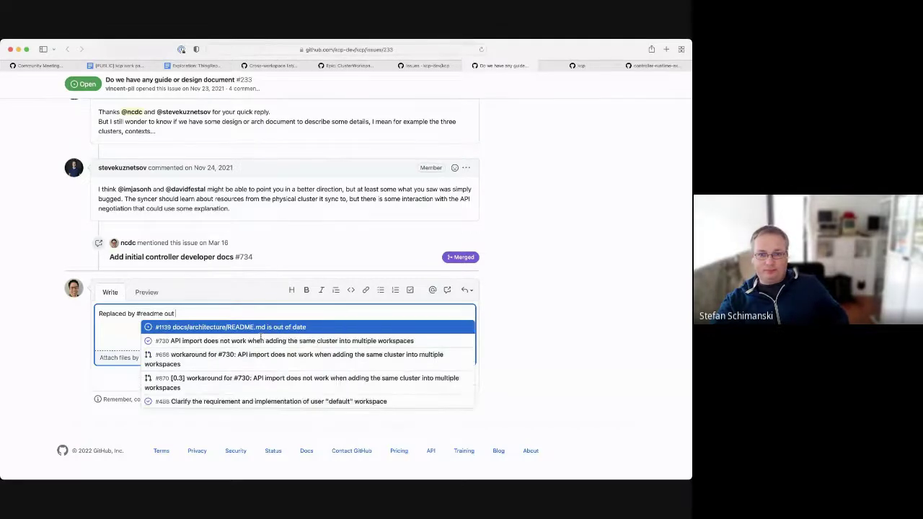
key(Return)
text(and #contro)
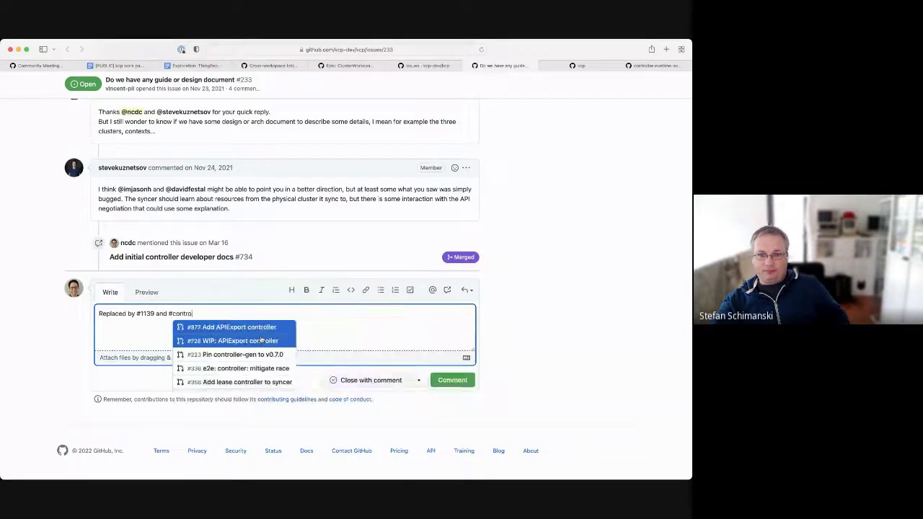
text(llerdocu)
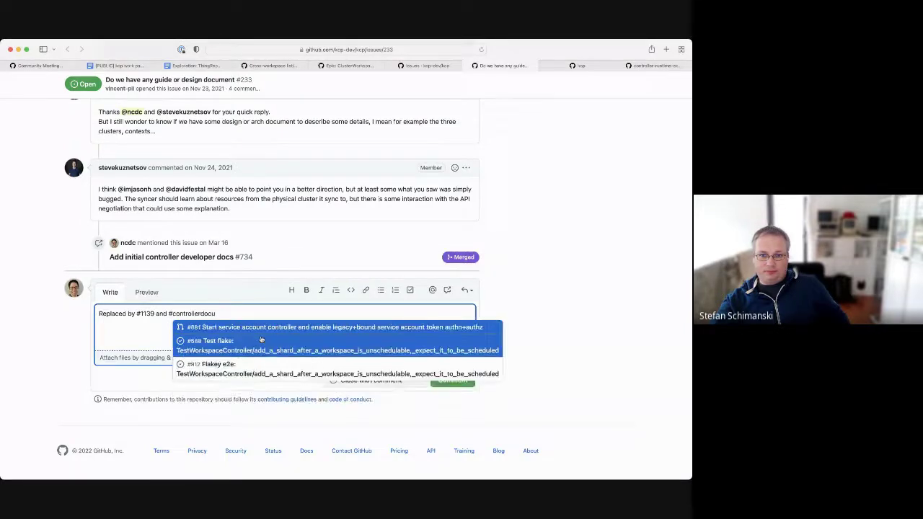
key(BackSpace)
key(BackSpace)
key(BackSpace)
key(BackSpace)
text(doc)
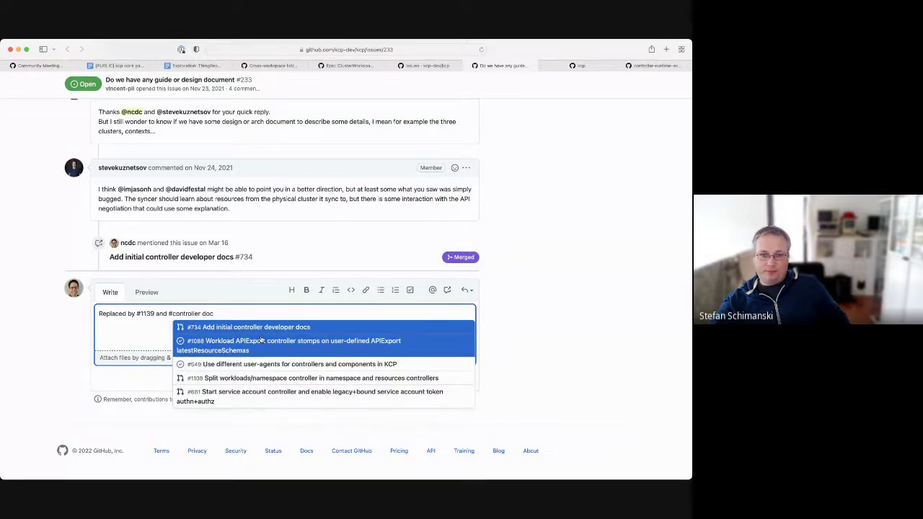
key(BackSpace)
key(BackSpace)
key(BackSpace)
key(BackSpace)
key(BackSpace)
key(BackSpace)
key(BackSpace)
key(BackSpace)
key(BackSpace)
key(BackSpace)
key(BackSpace)
key(BackSpace)
key(BackSpace)
key(BackSpace)
text(better)
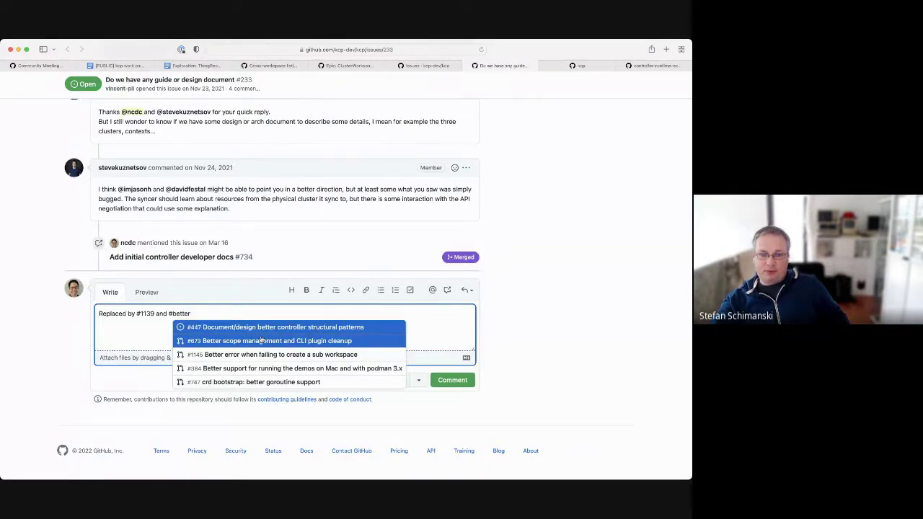
key(Return)
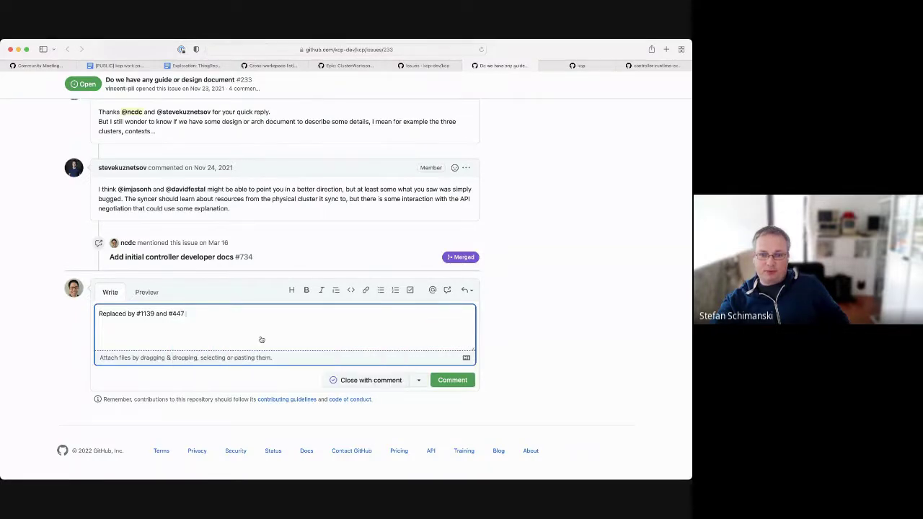
click(372, 381)
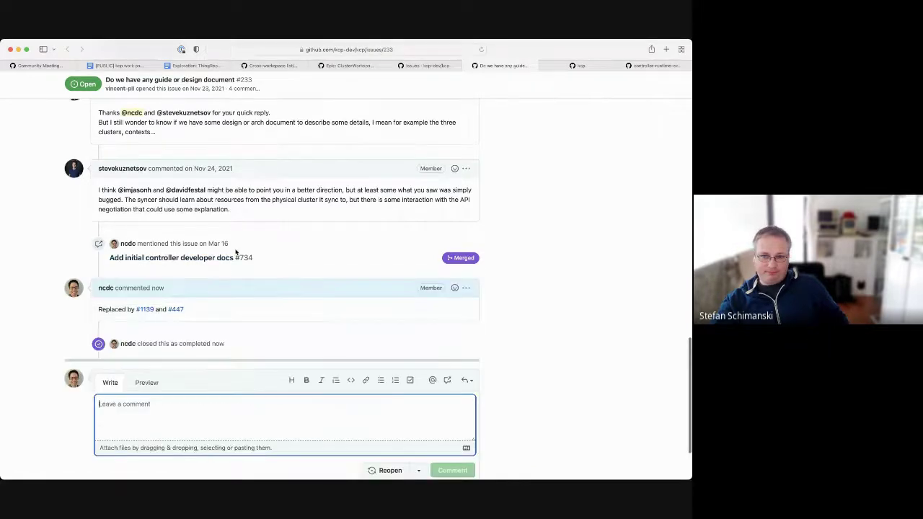
key(super+w)
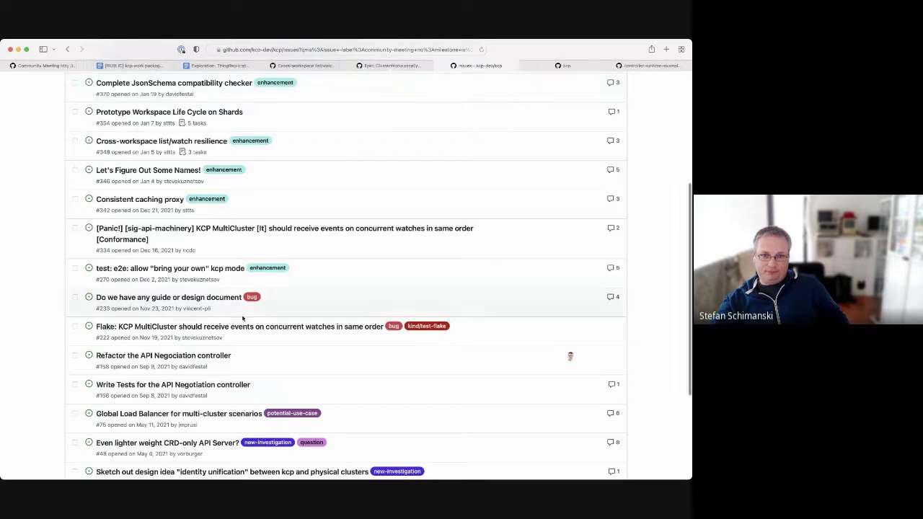
- Give the 'Vote for a kcp logo' issue #1021 the TBD milestone and close its tab
mouse_move(253, 329)
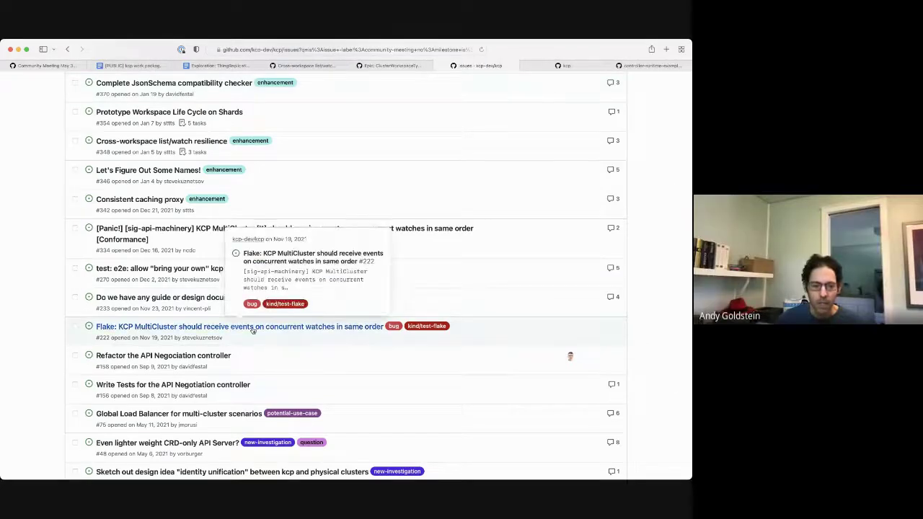
scroll(253, 329, down, 3)
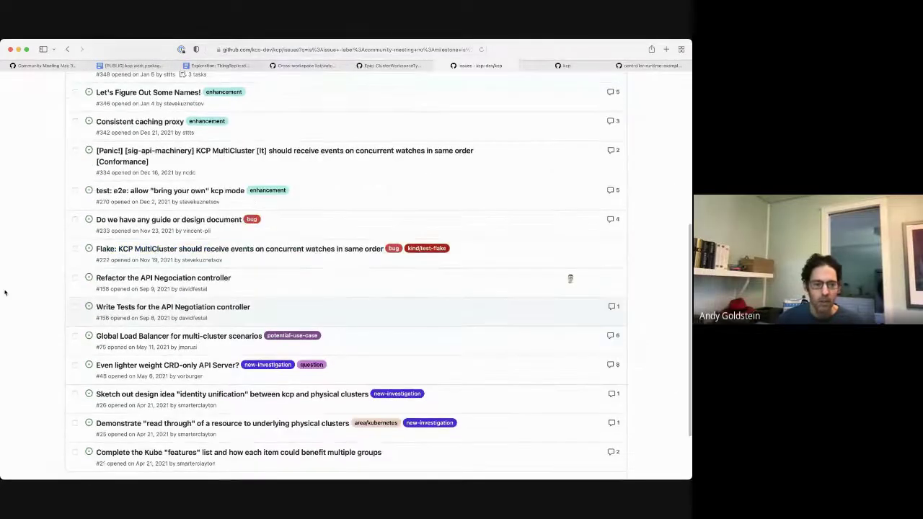
scroll(31, 267, up, 5)
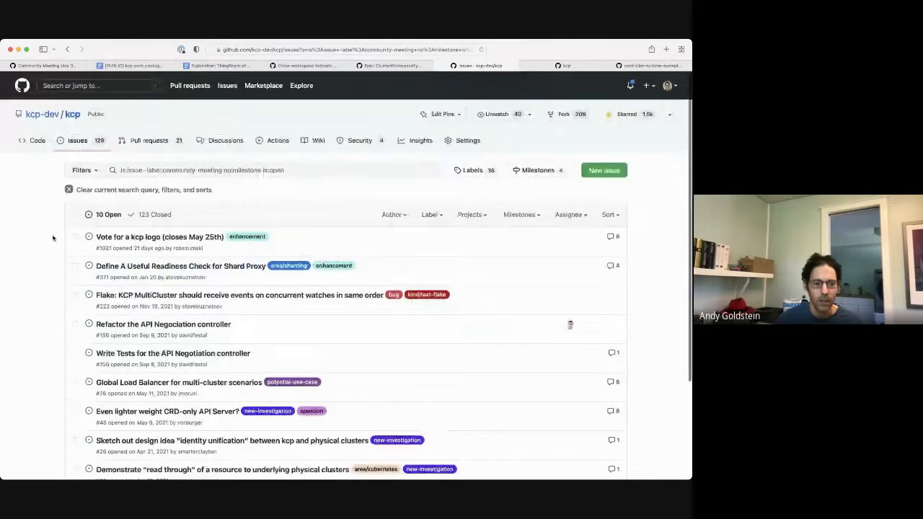
mouse_move(141, 240)
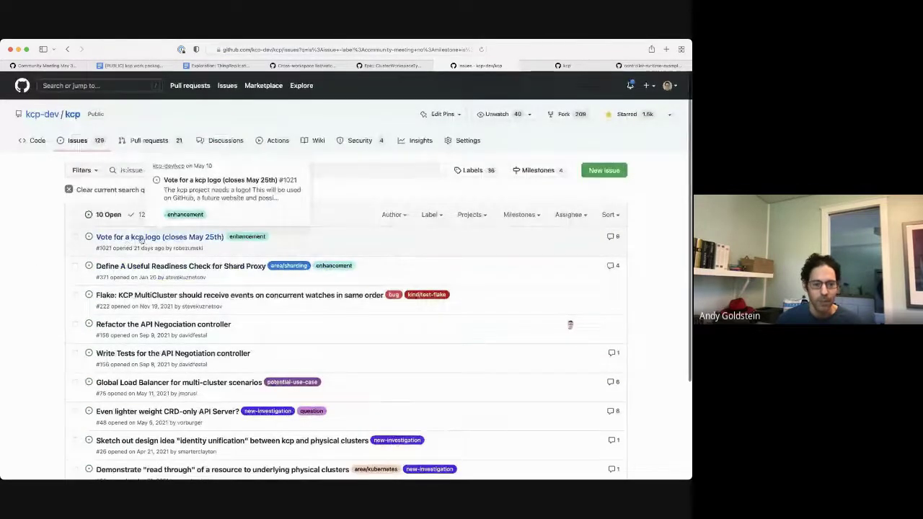
scroll(55, 295, down, 2)
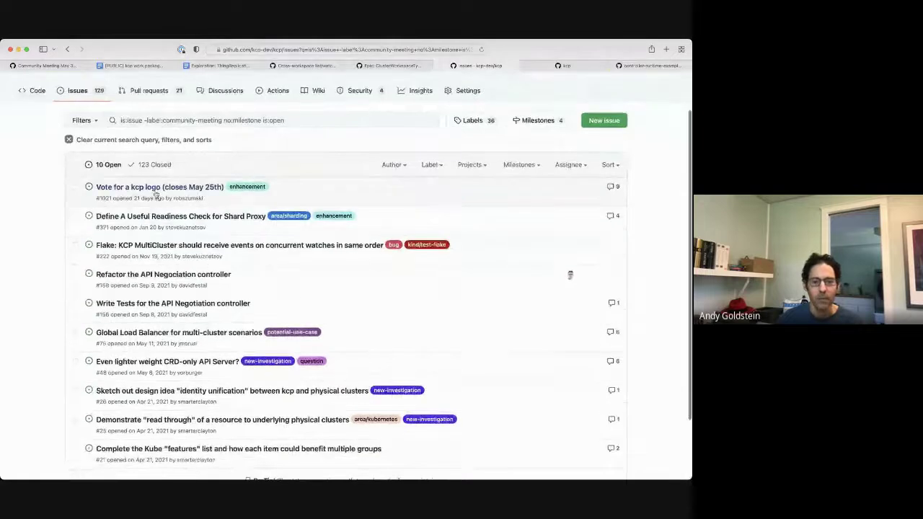
super+click(152, 189)
click(521, 69)
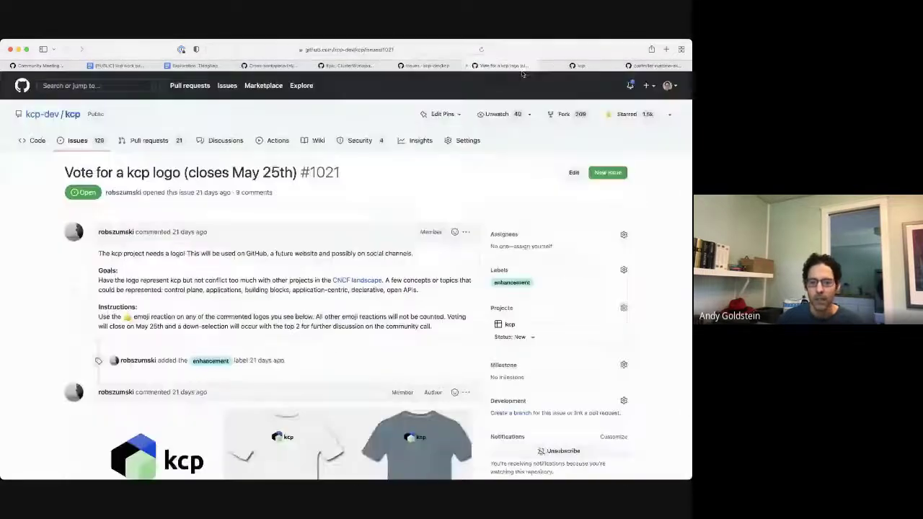
click(524, 365)
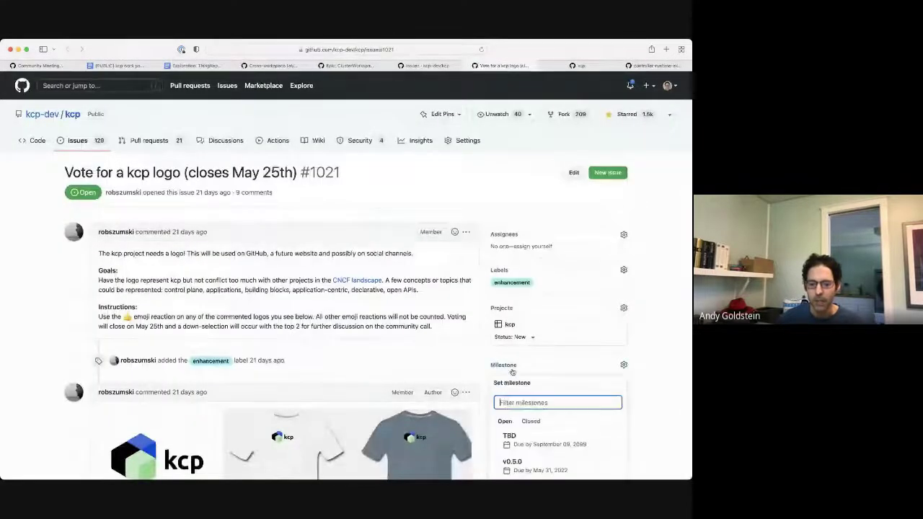
click(525, 433)
key(super+w)
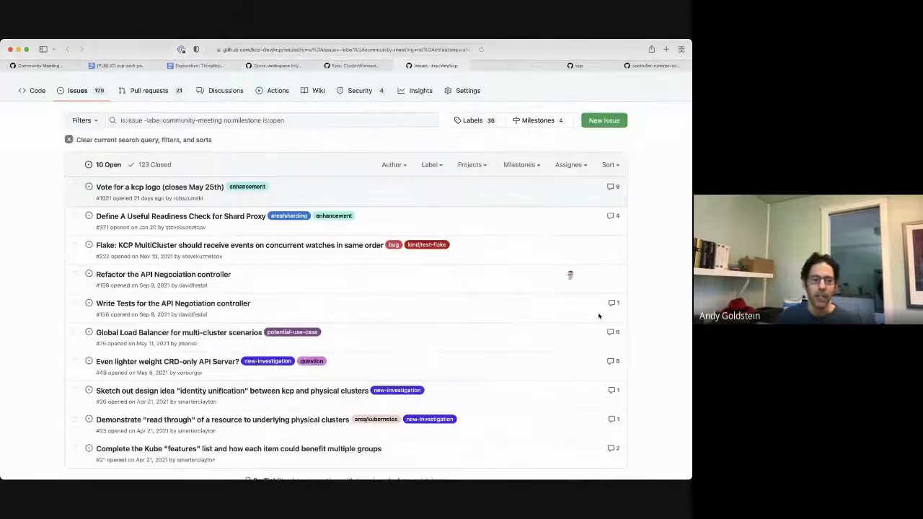